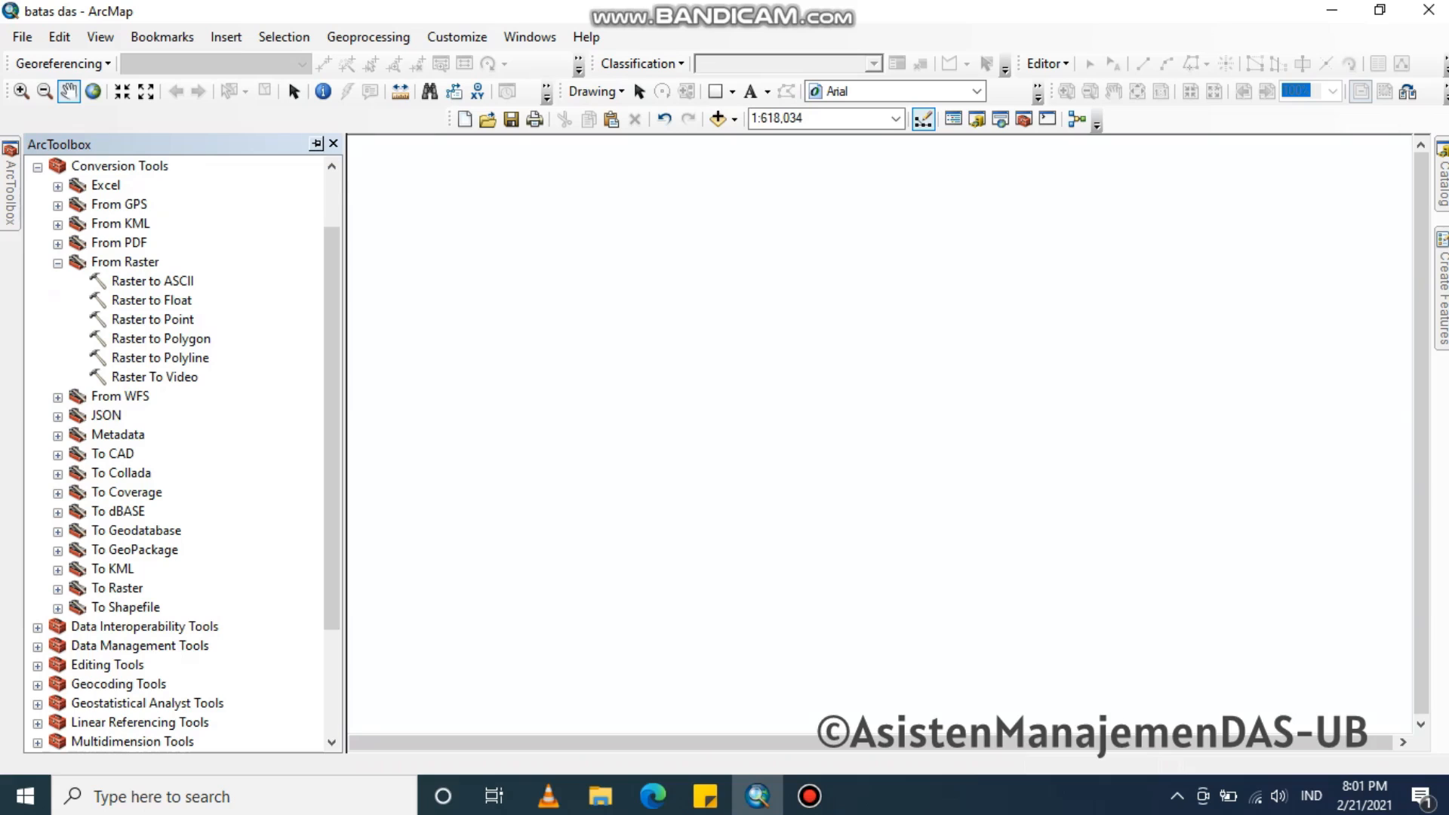
pyautogui.click(316, 143)
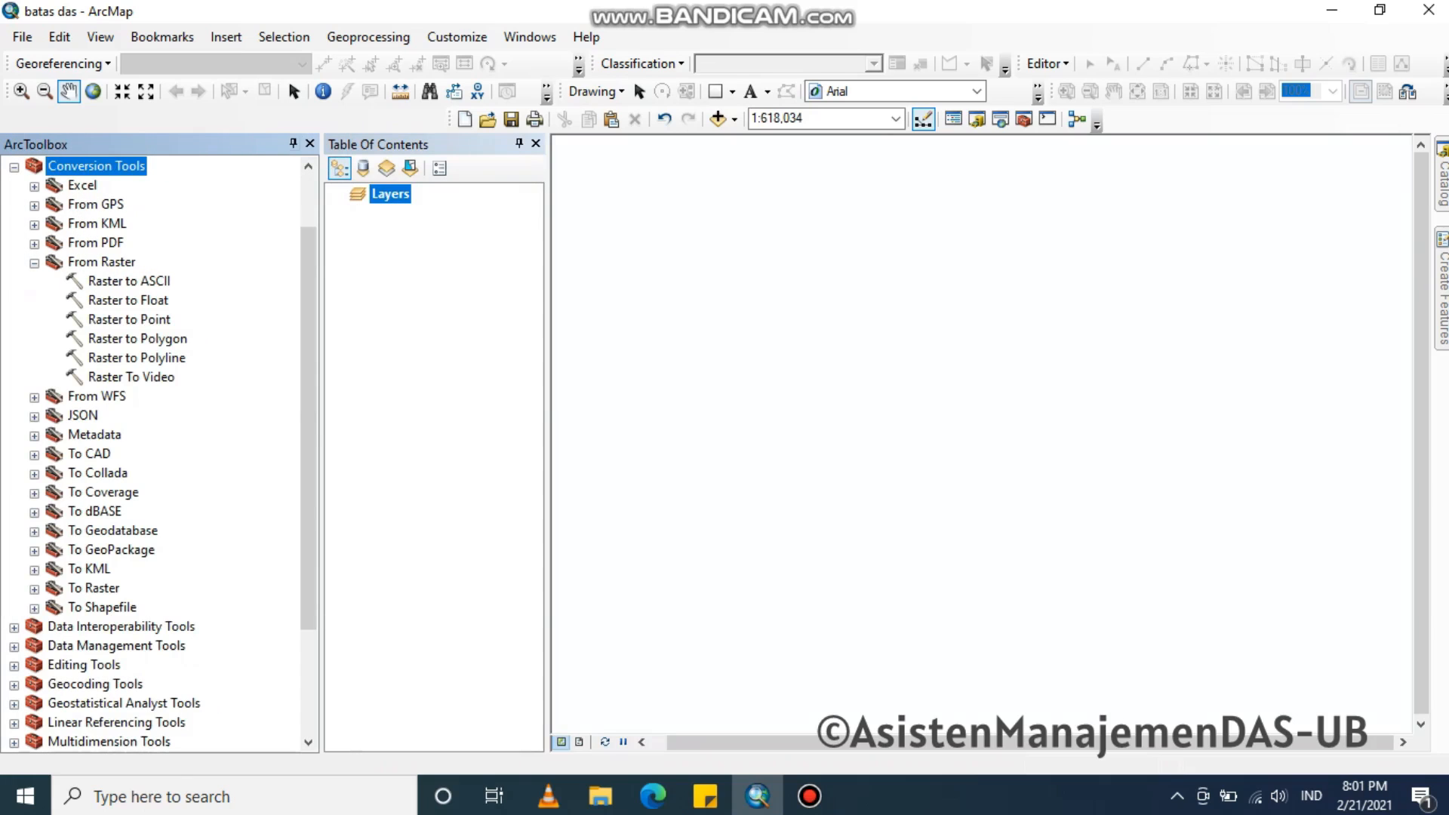
pyautogui.click(293, 143)
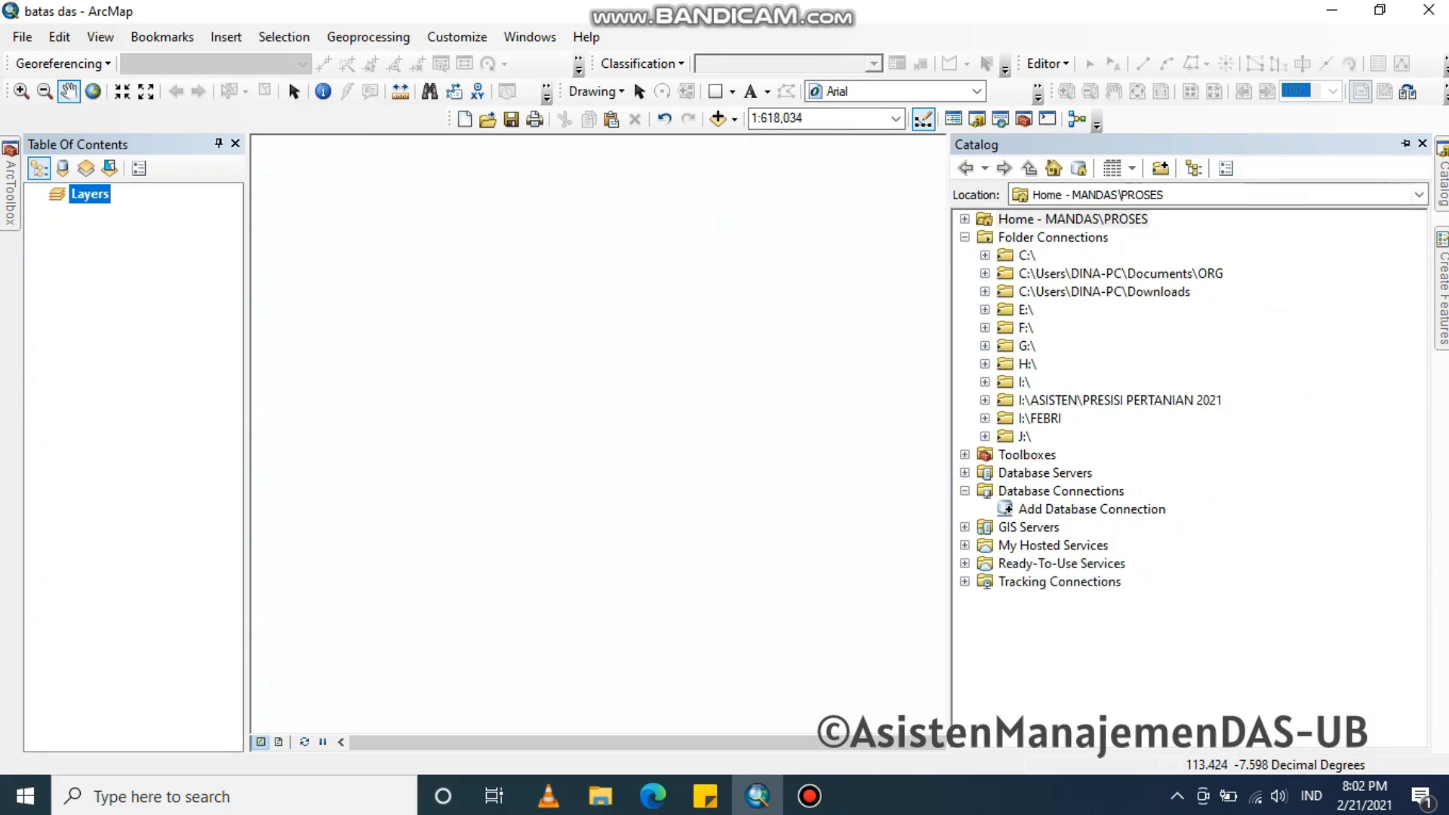
# Add the Mosaic.tif raster from the DEMNAS folder to the map
pyautogui.click(718, 119)
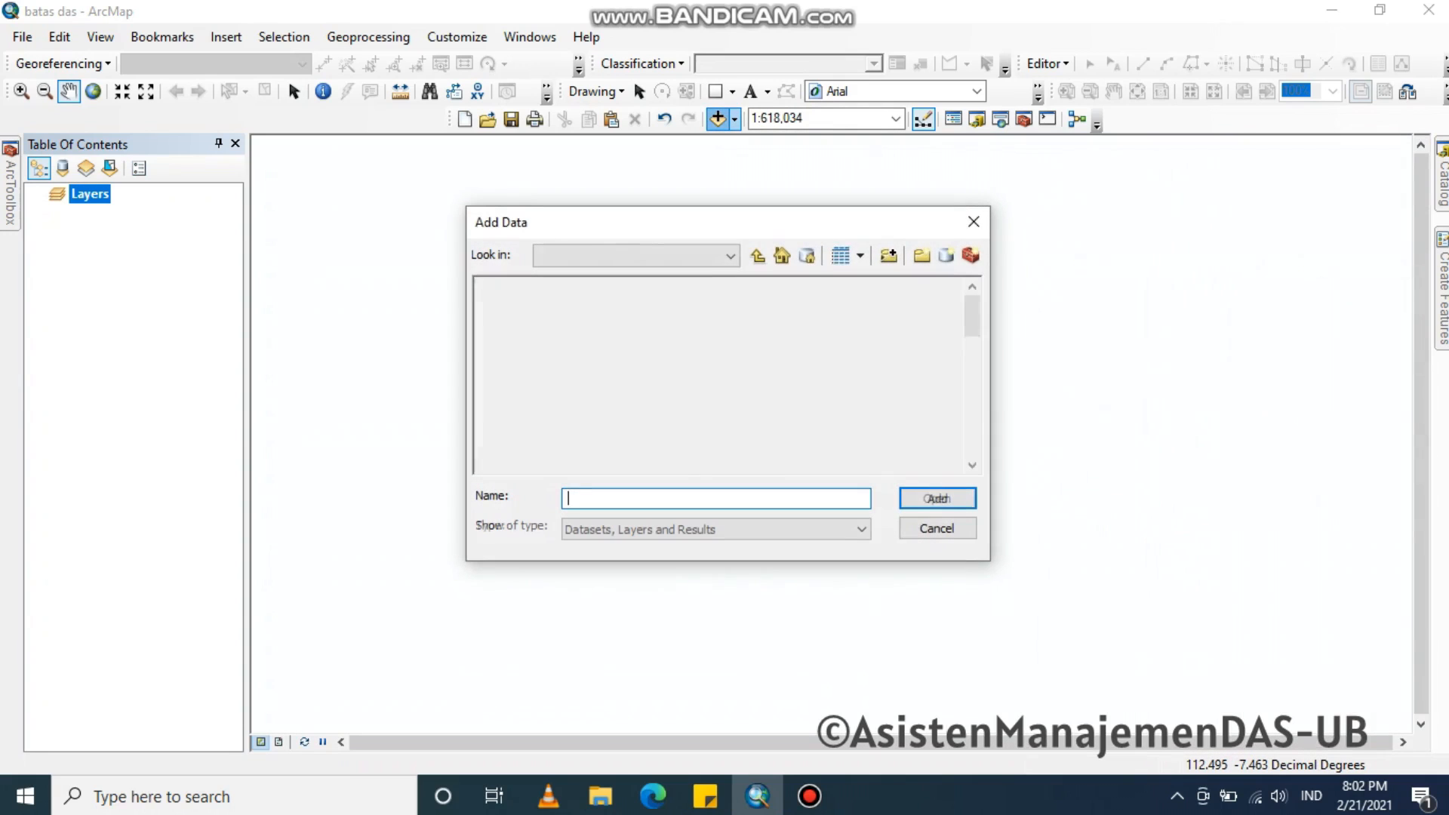
pyautogui.scroll(-10, 702, 373)
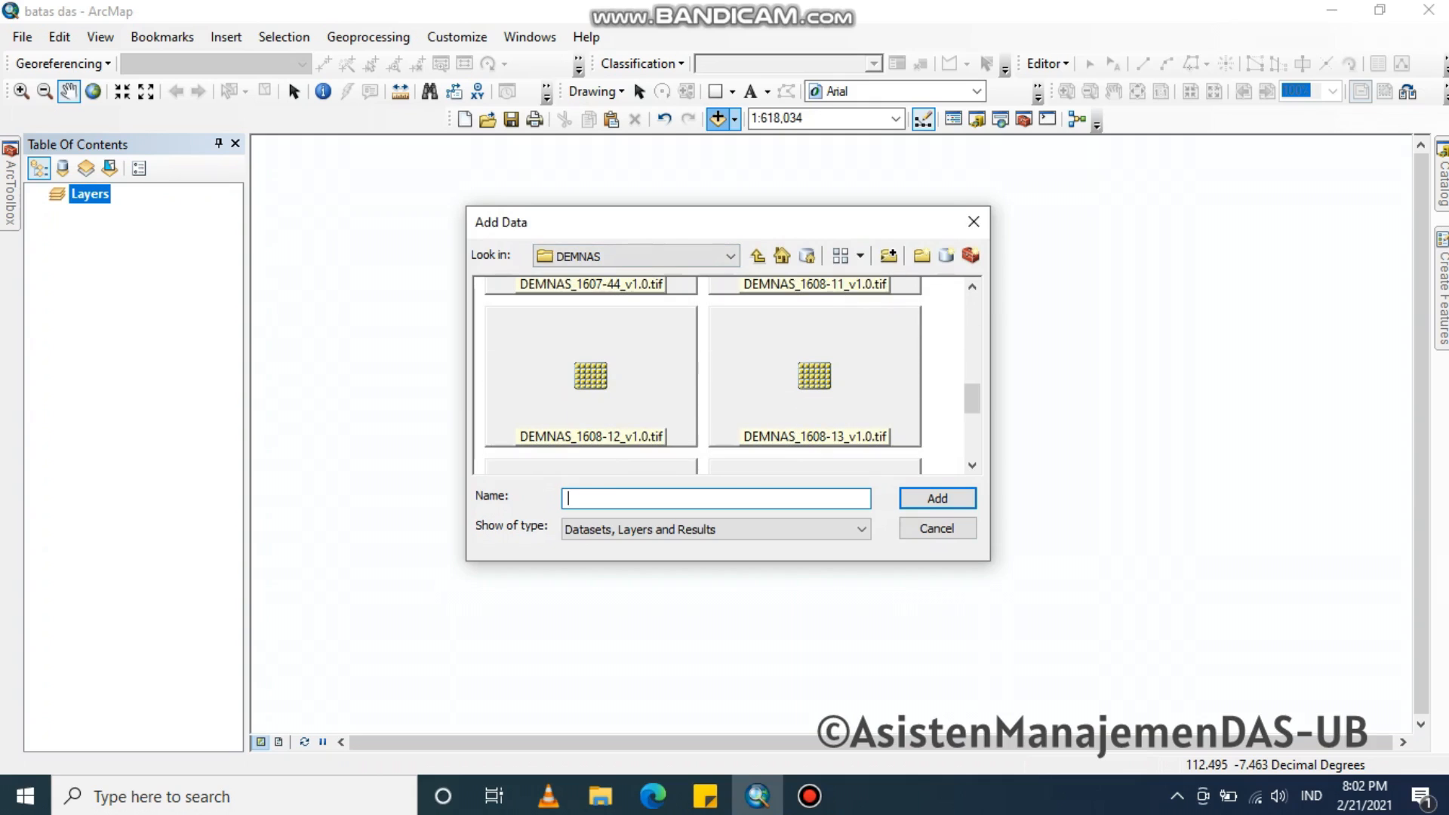
pyautogui.scroll(-2, 717, 374)
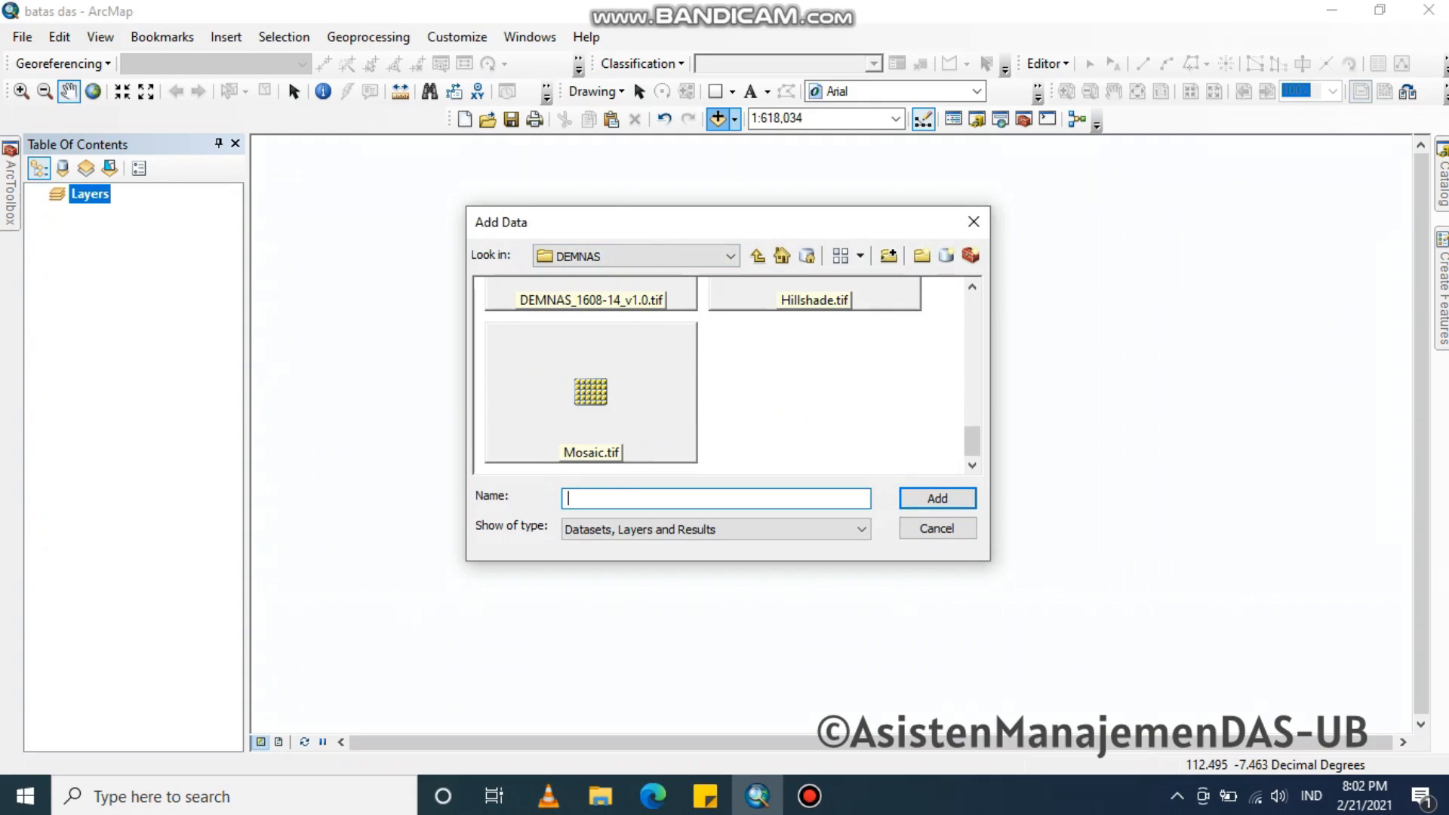
pyautogui.click(591, 392)
pyautogui.click(937, 498)
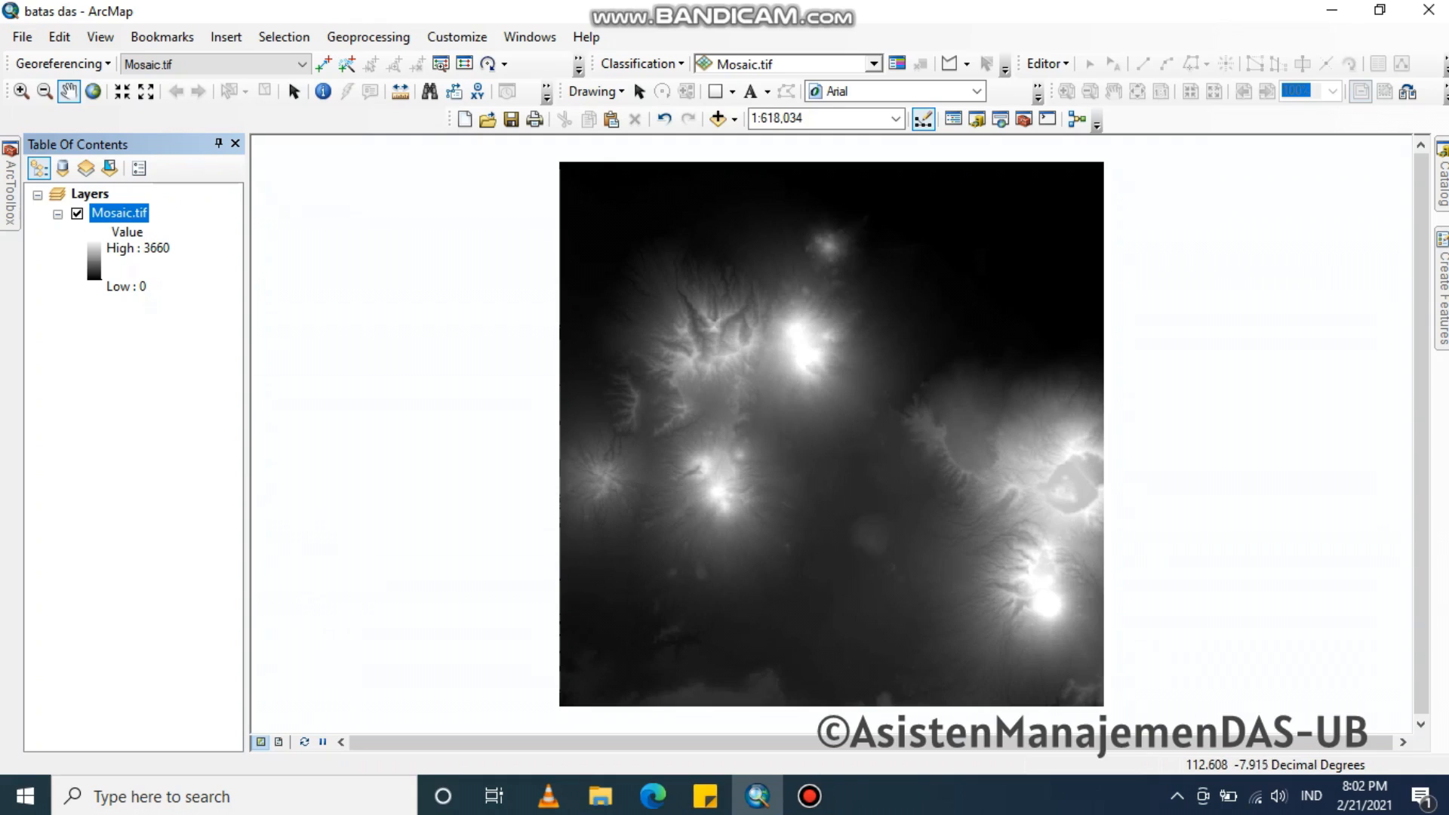
# Locate and select Mosaic.tif in the catalog under I:\ASISTEN\MANDAS\DEMNAS
pyautogui.click(1442, 177)
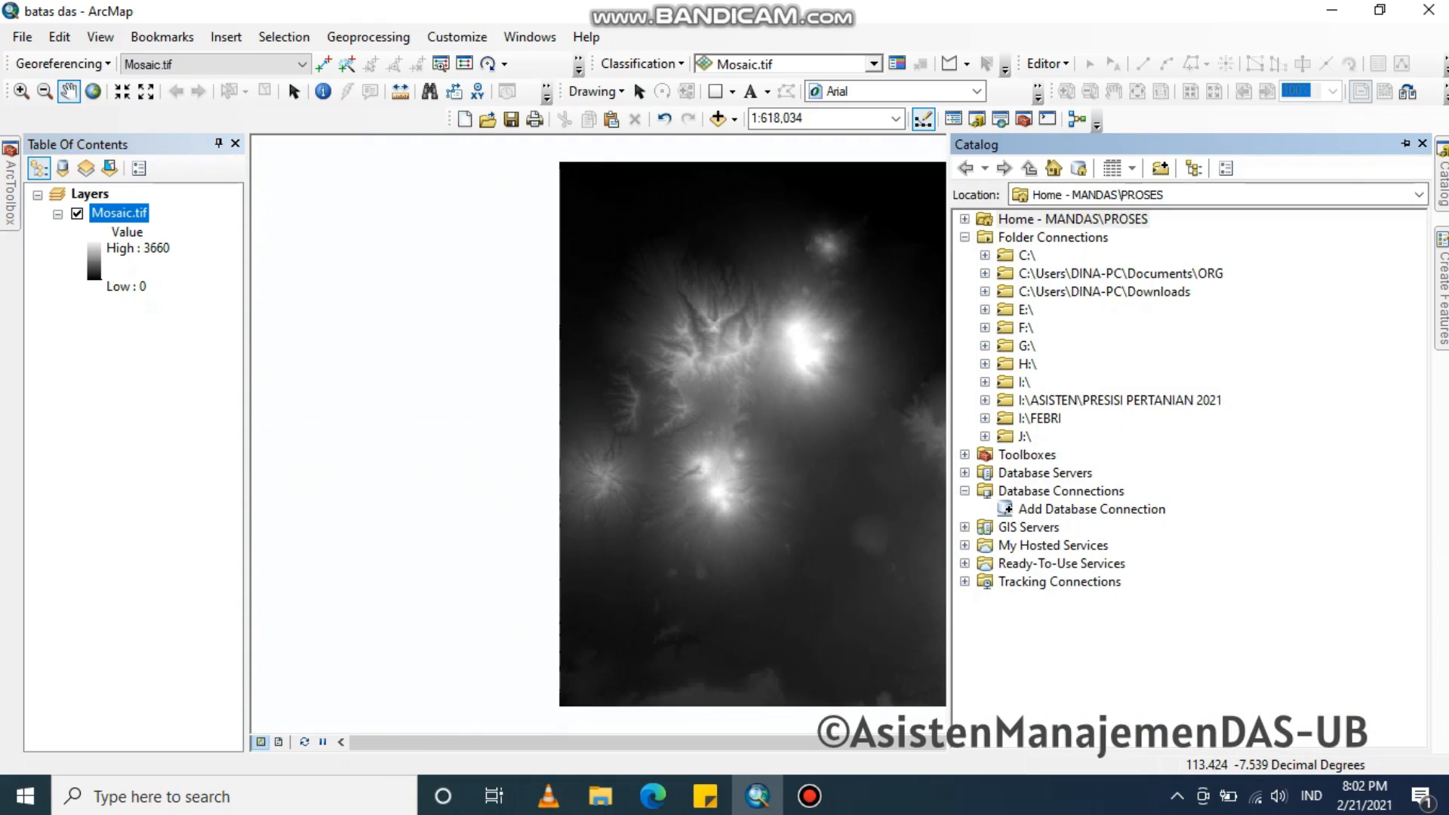
pyautogui.click(985, 382)
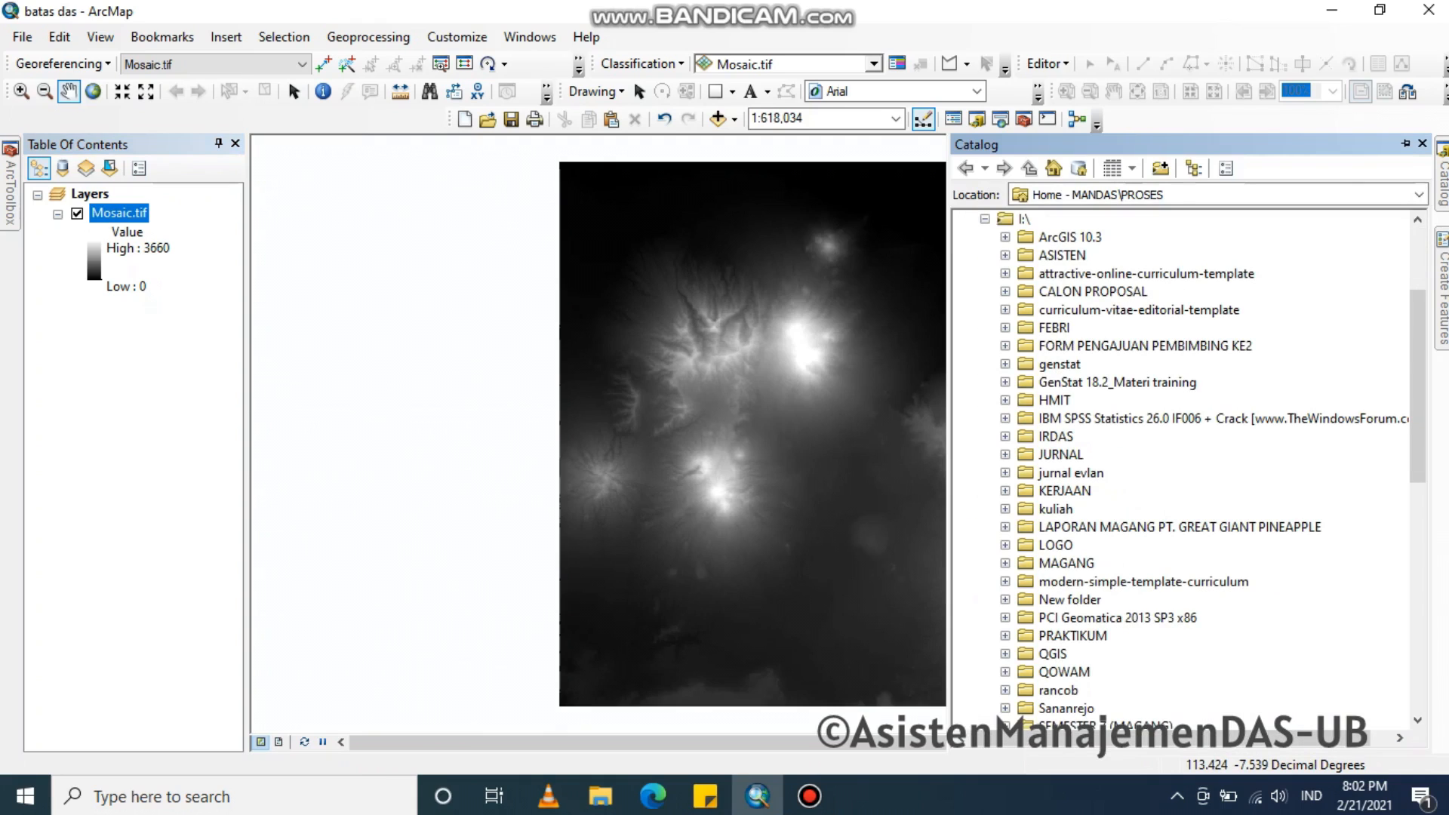
pyautogui.click(1006, 255)
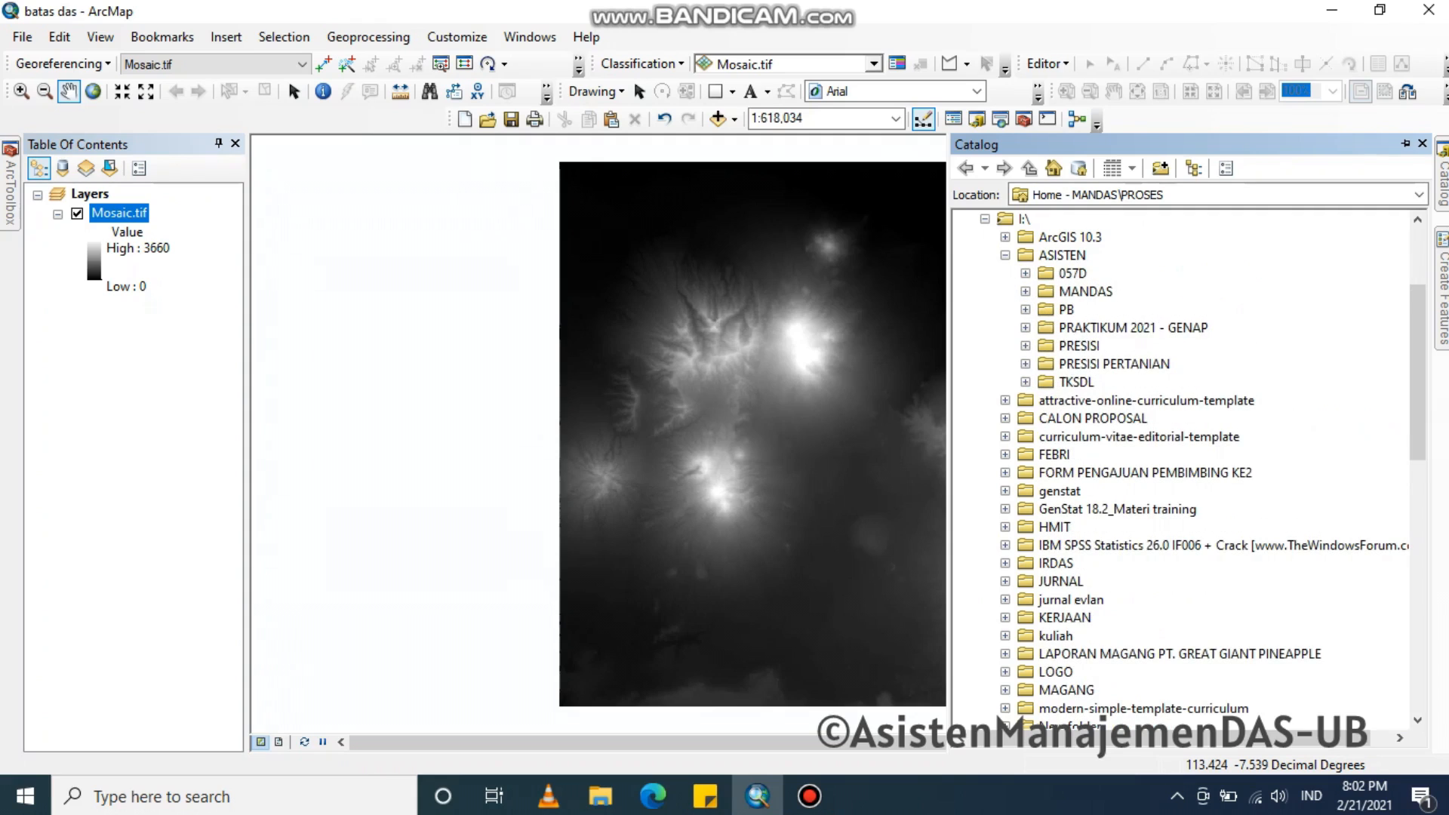
pyautogui.click(1025, 291)
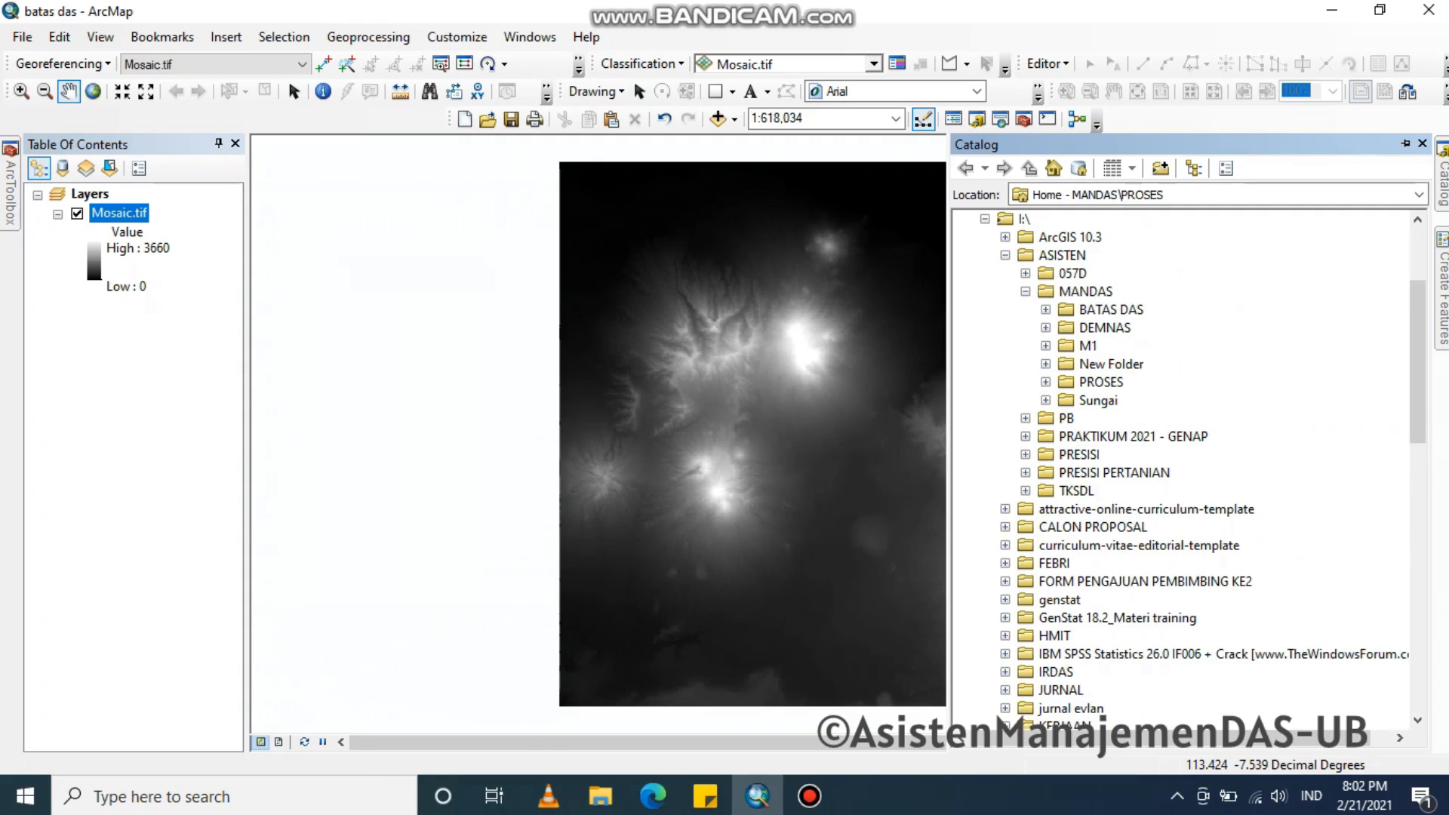
pyautogui.click(1046, 327)
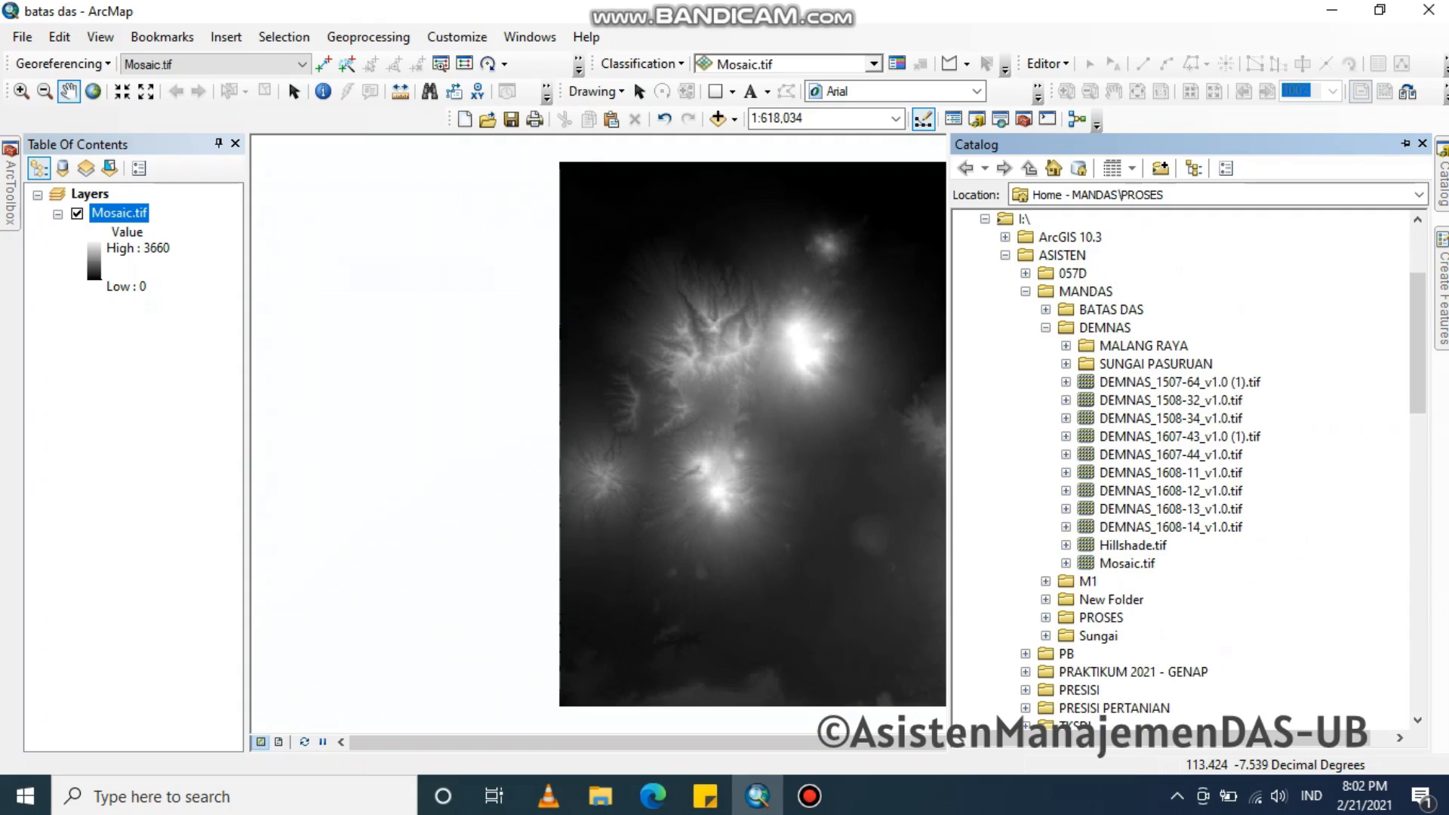
pyautogui.click(1127, 564)
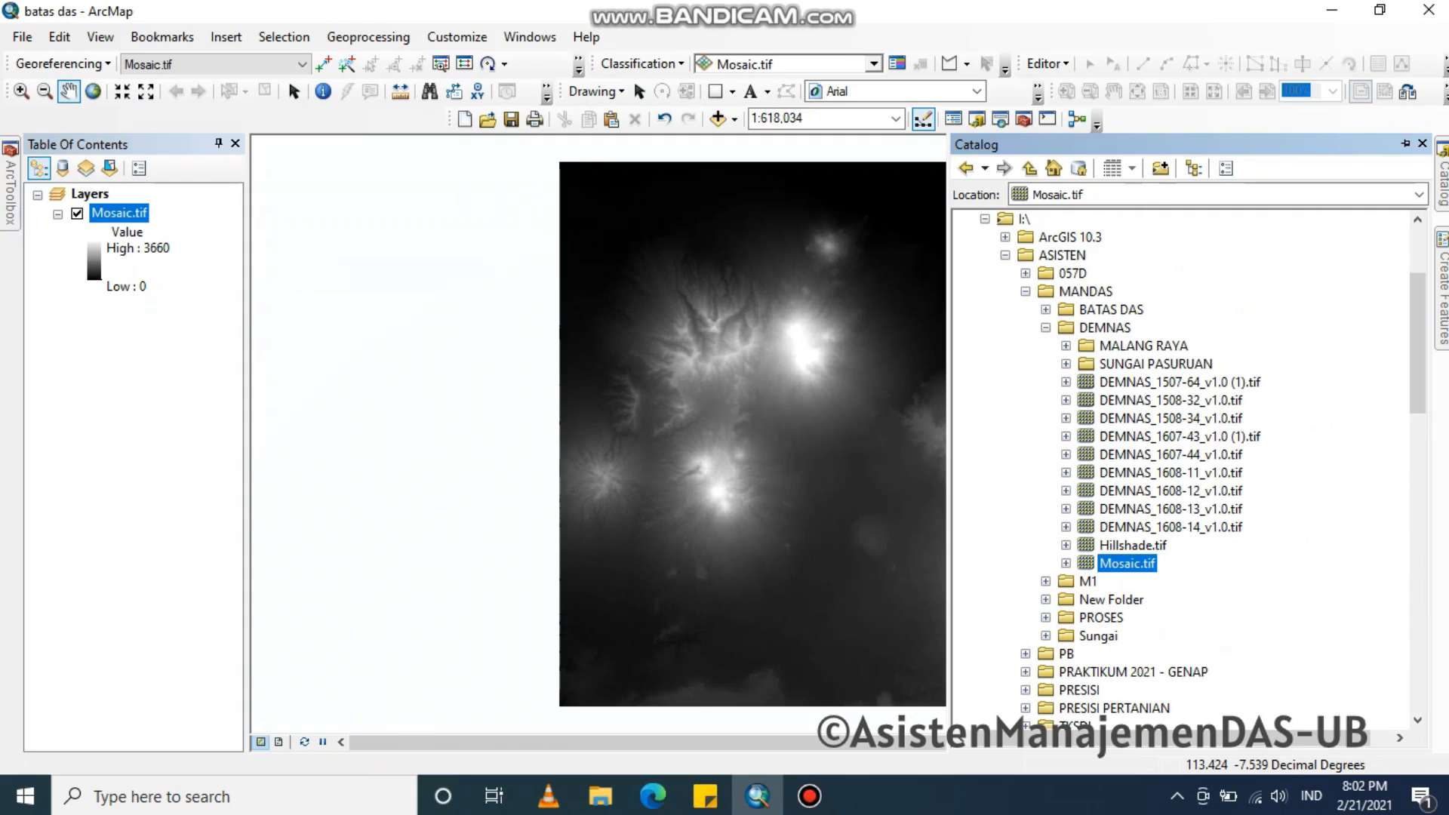
# Examine the extent and XY coordinate system in the raster dataset properties of Mosaic.tif, leaving them without changes
pyautogui.rightClick(1098, 562)
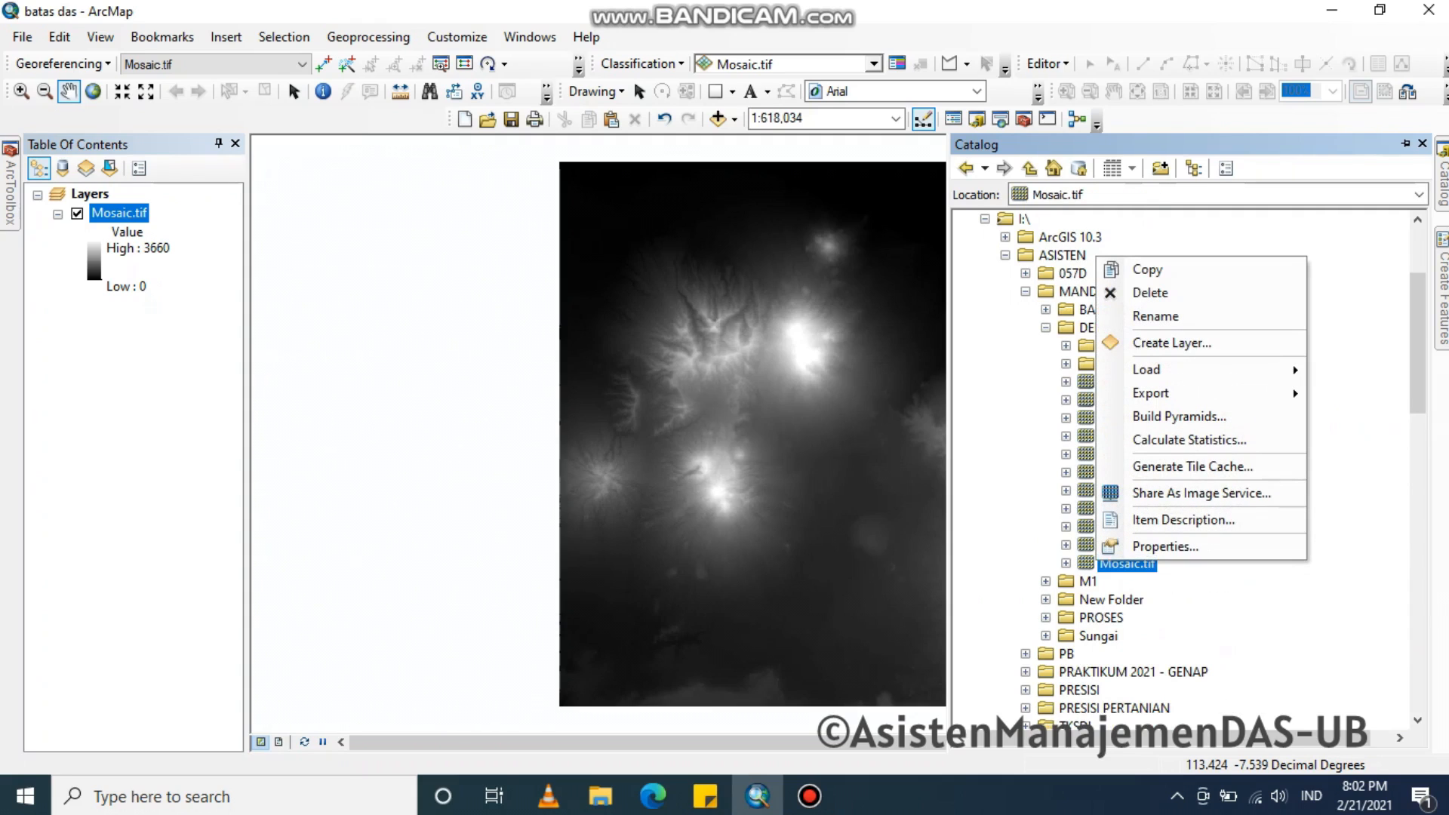
pyautogui.click(1164, 546)
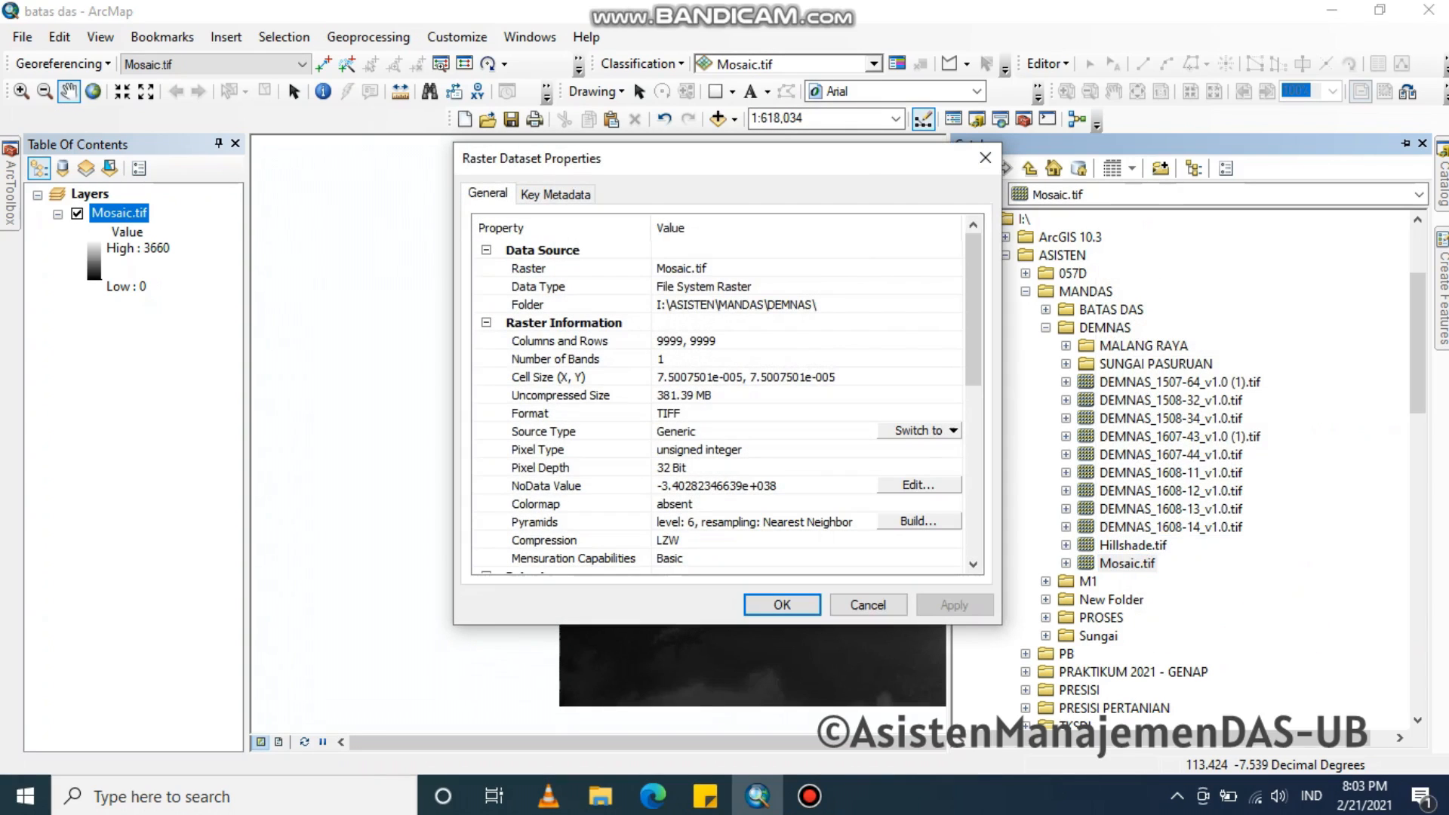
pyautogui.scroll(-3, 724, 400)
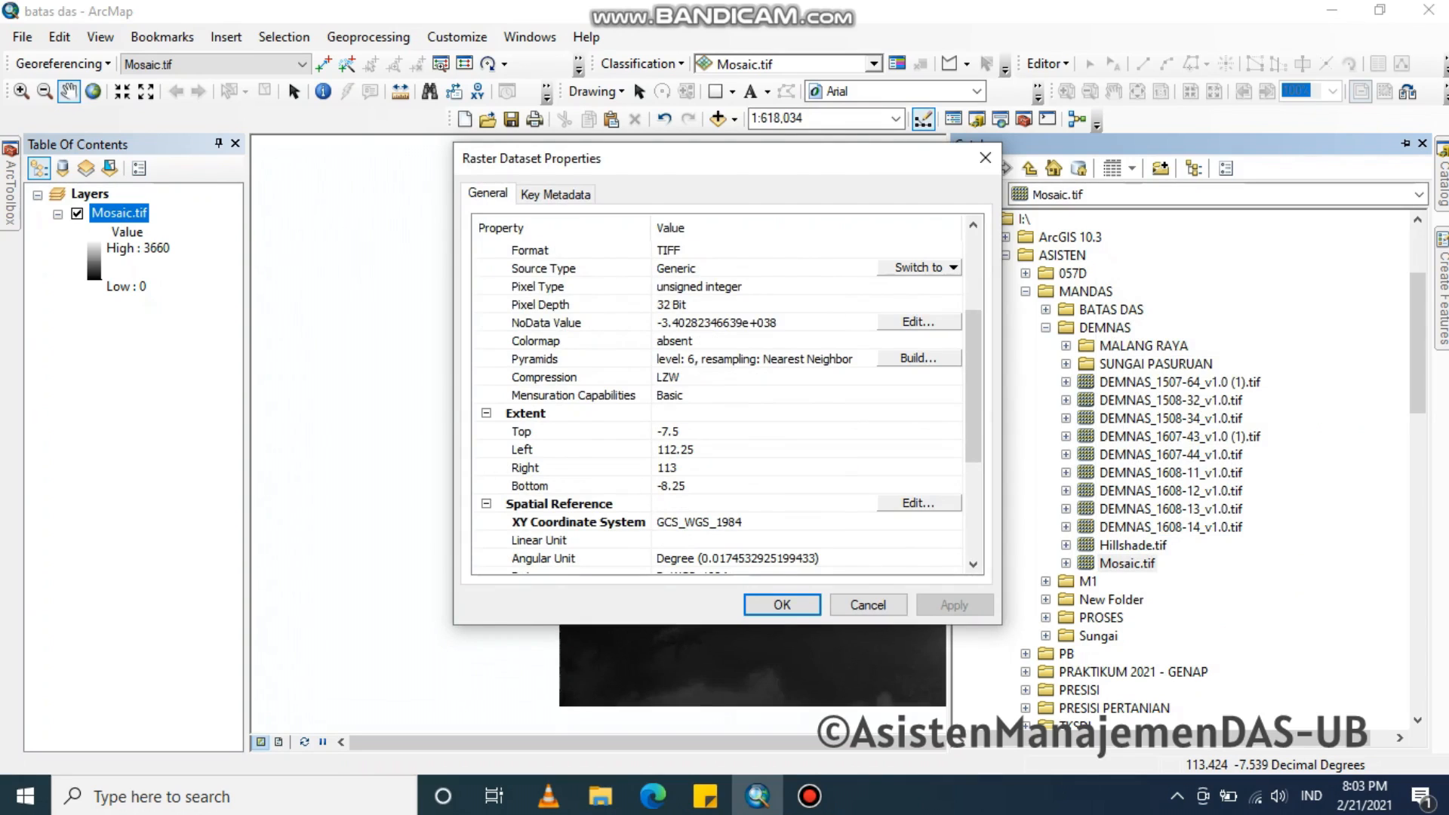
pyautogui.click(919, 502)
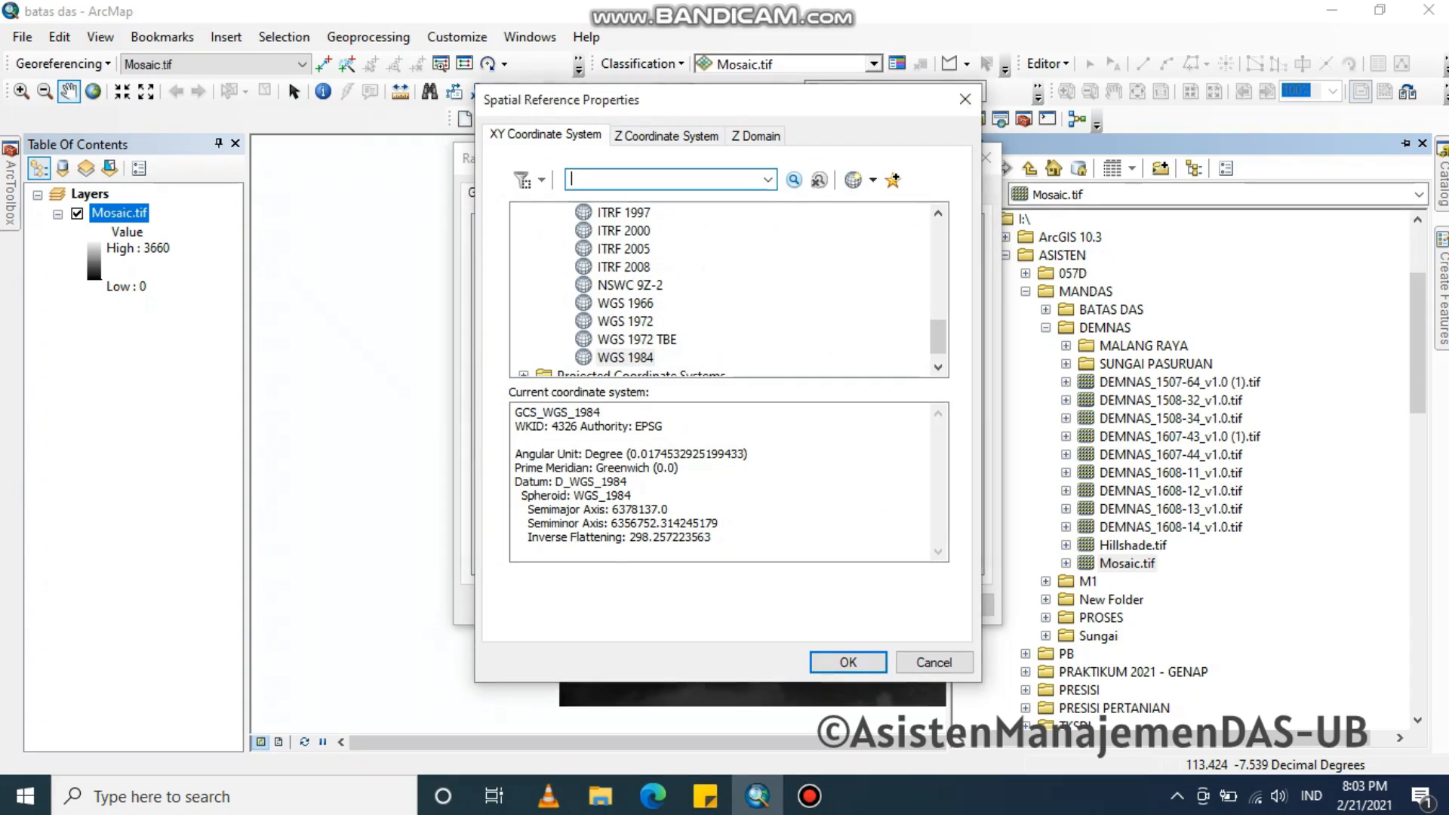
pyautogui.press('Escape')
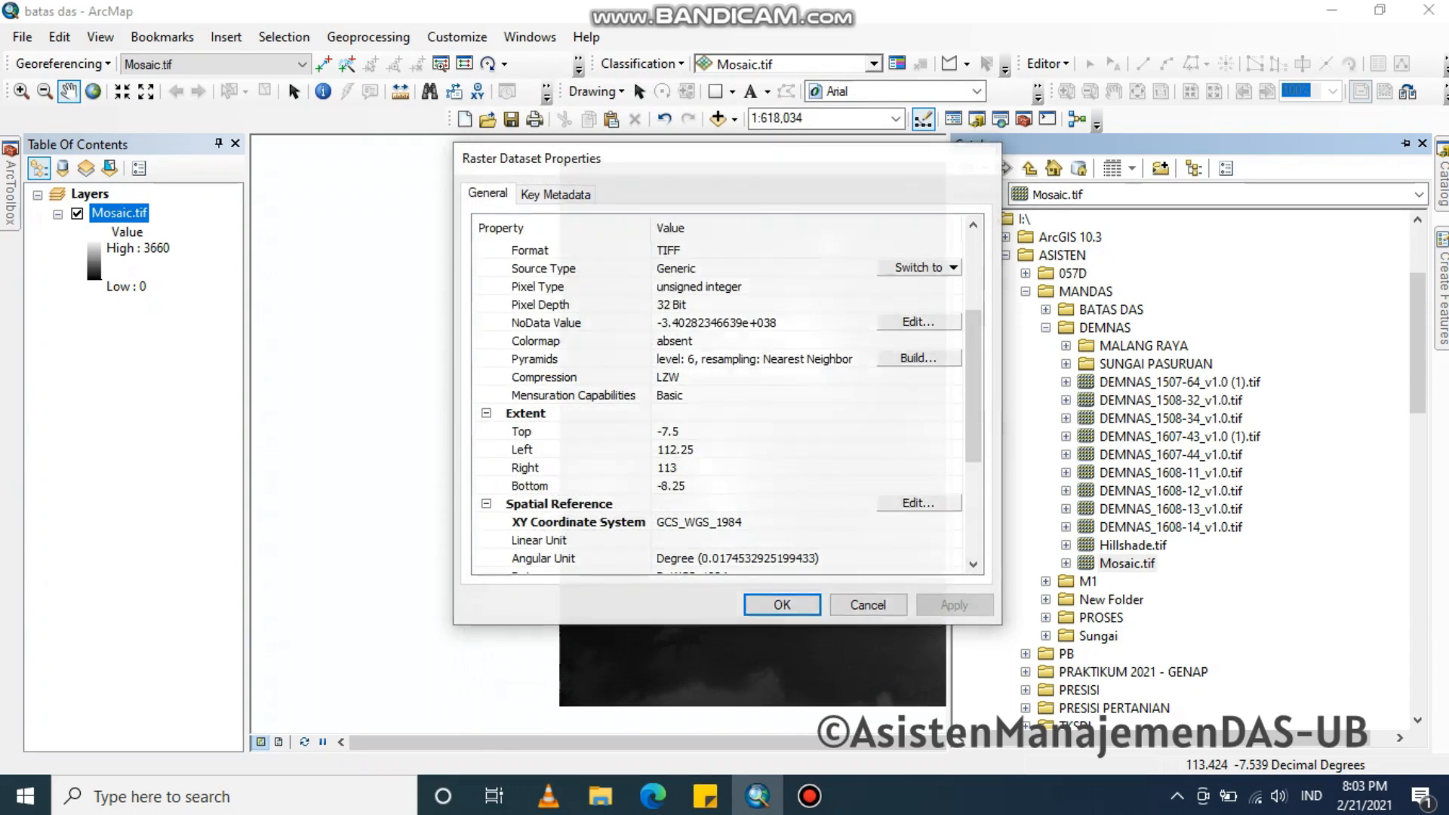
pyautogui.press('Escape')
# Review the source information of the Mosaic.tif map layer, including its raster information and extent
pyautogui.rightClick(133, 213)
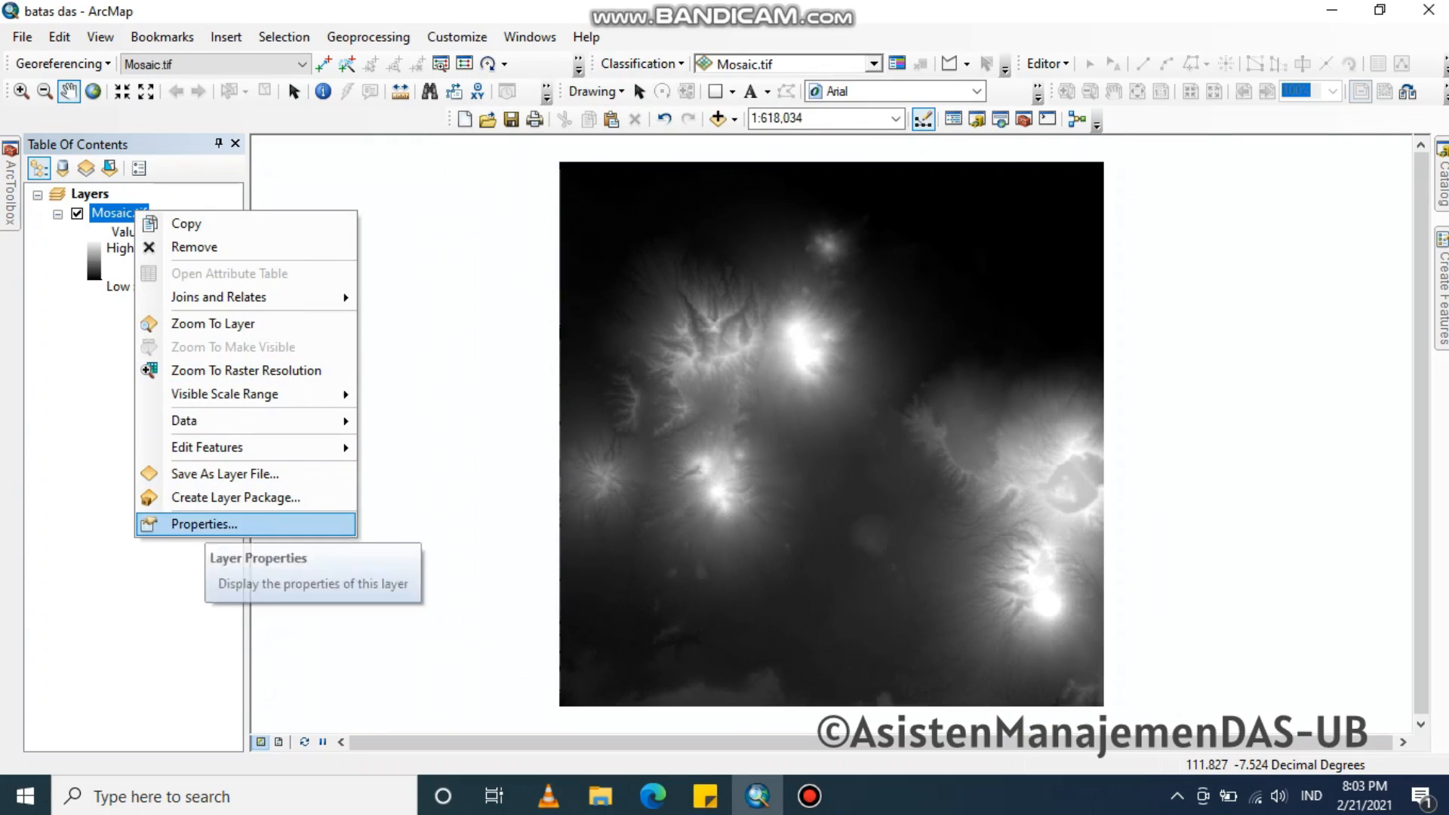
pyautogui.click(204, 524)
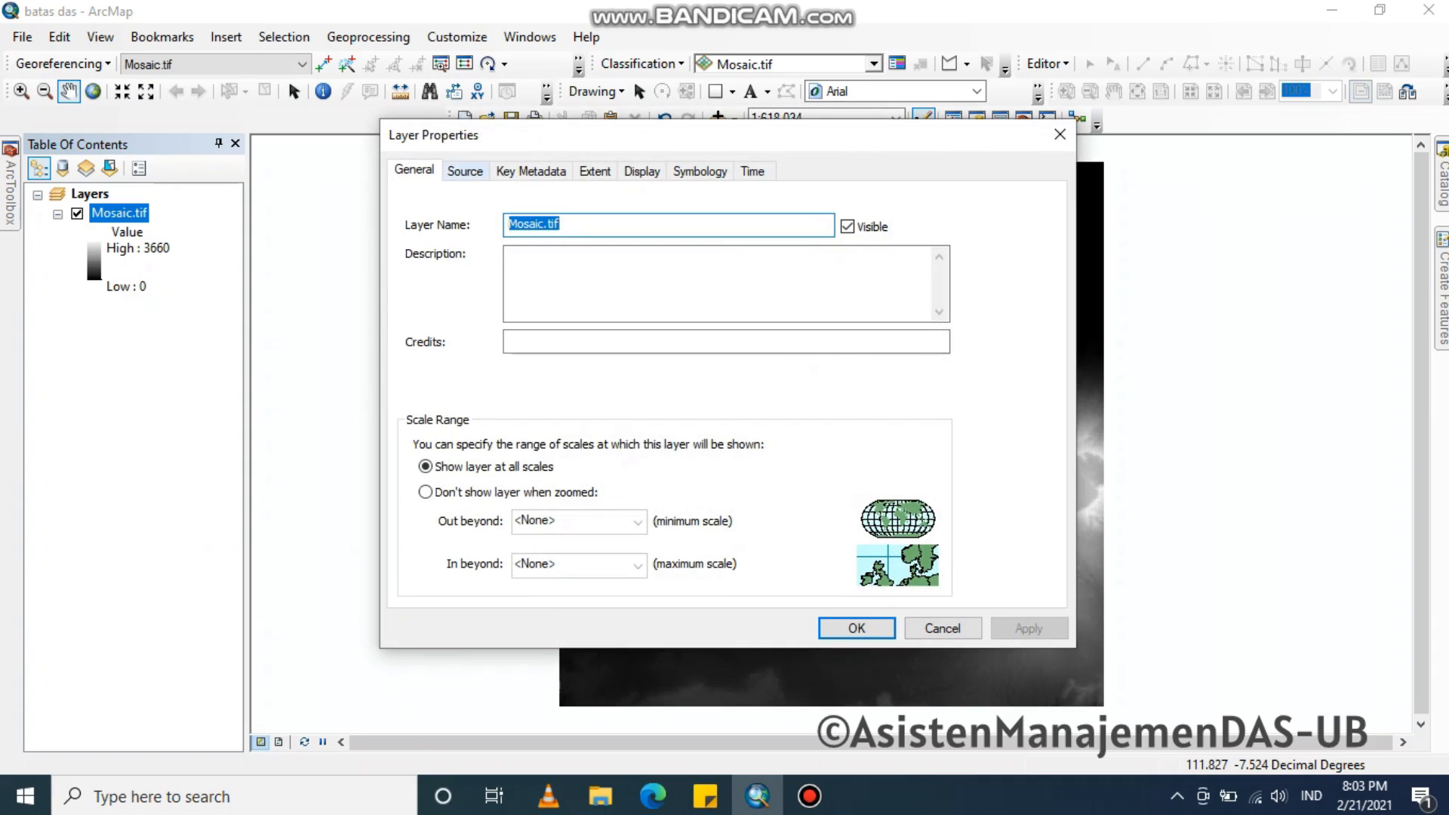
pyautogui.click(464, 171)
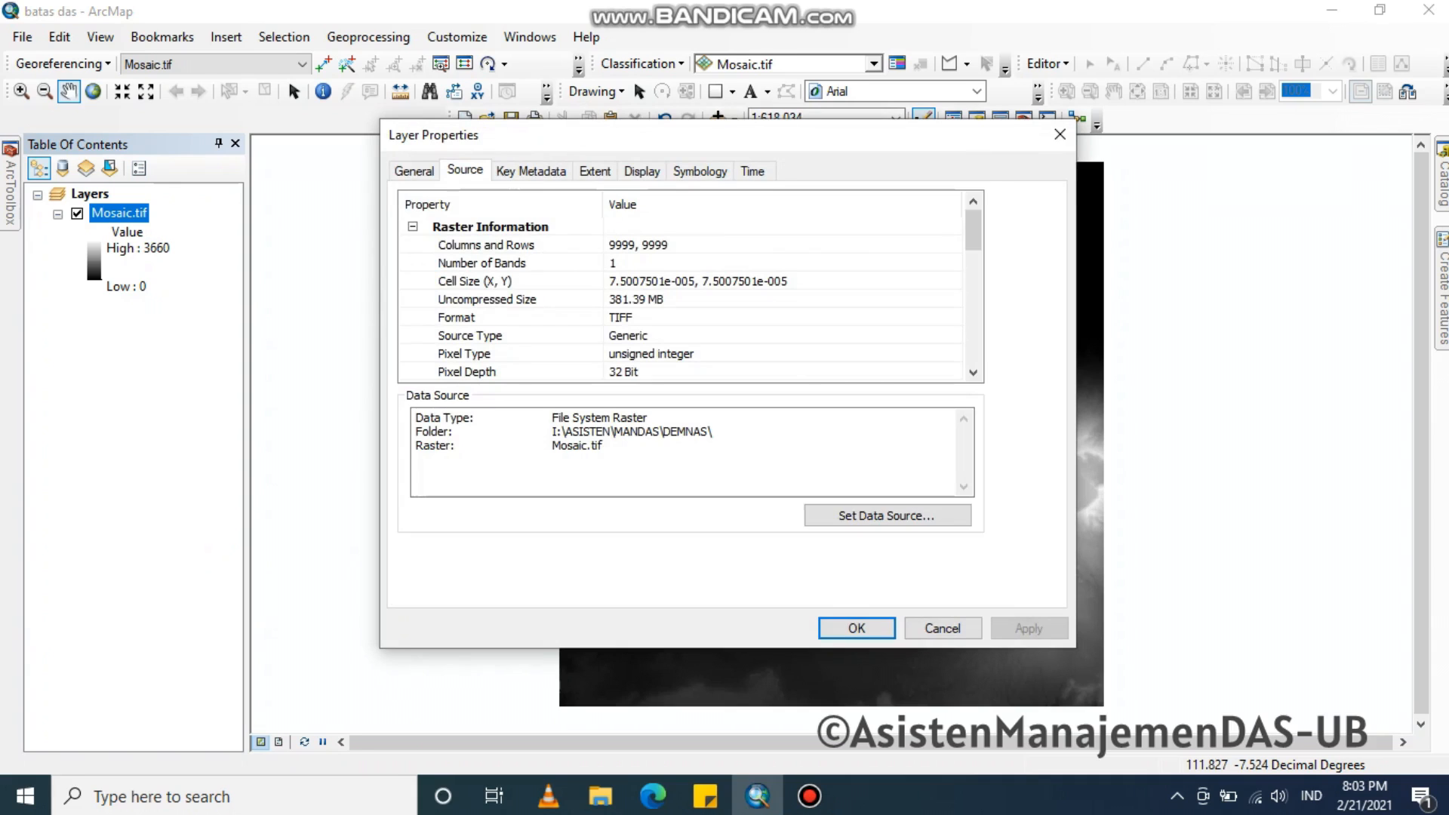
pyautogui.scroll(-5, 679, 294)
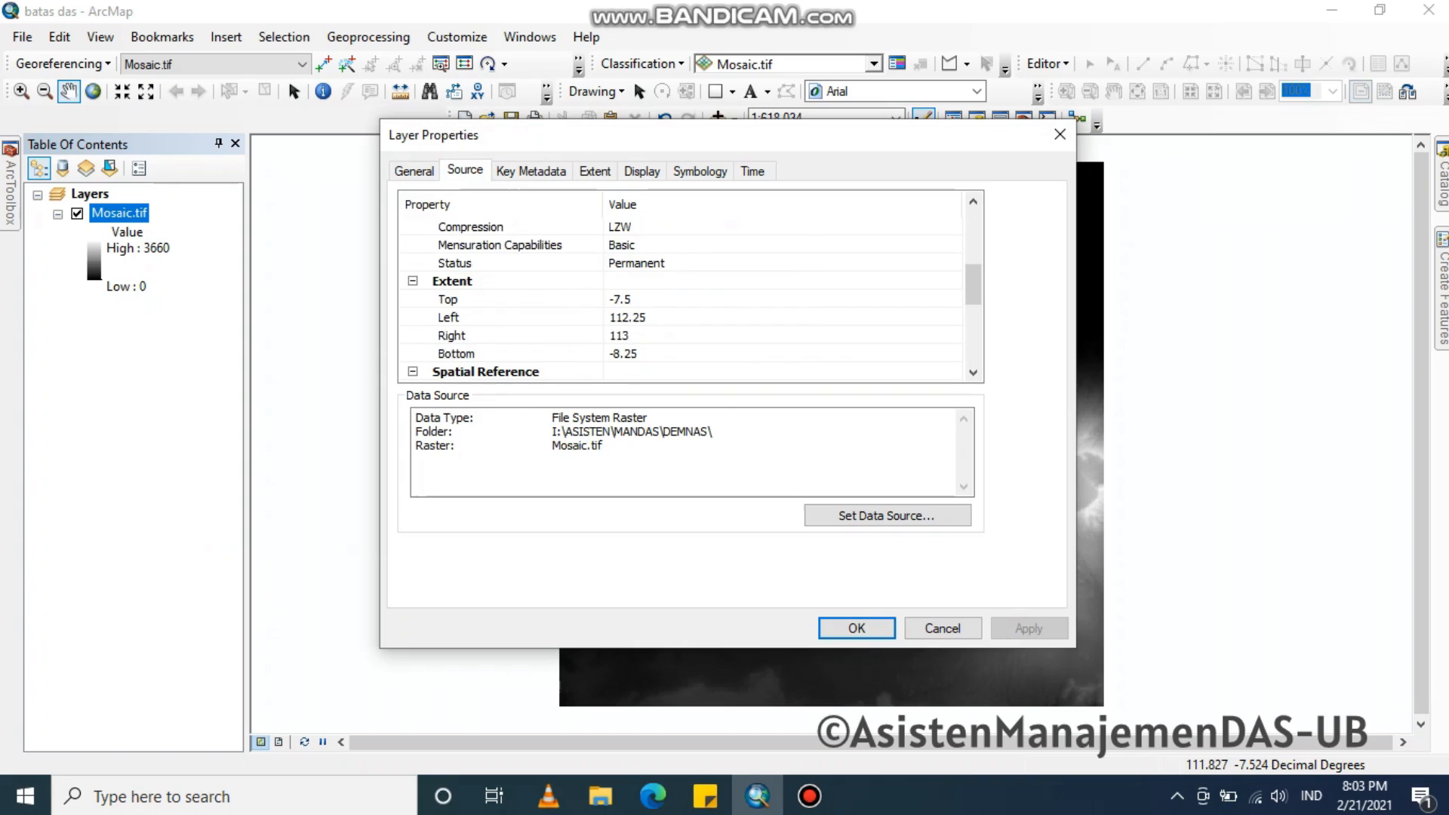
pyautogui.press('Return')
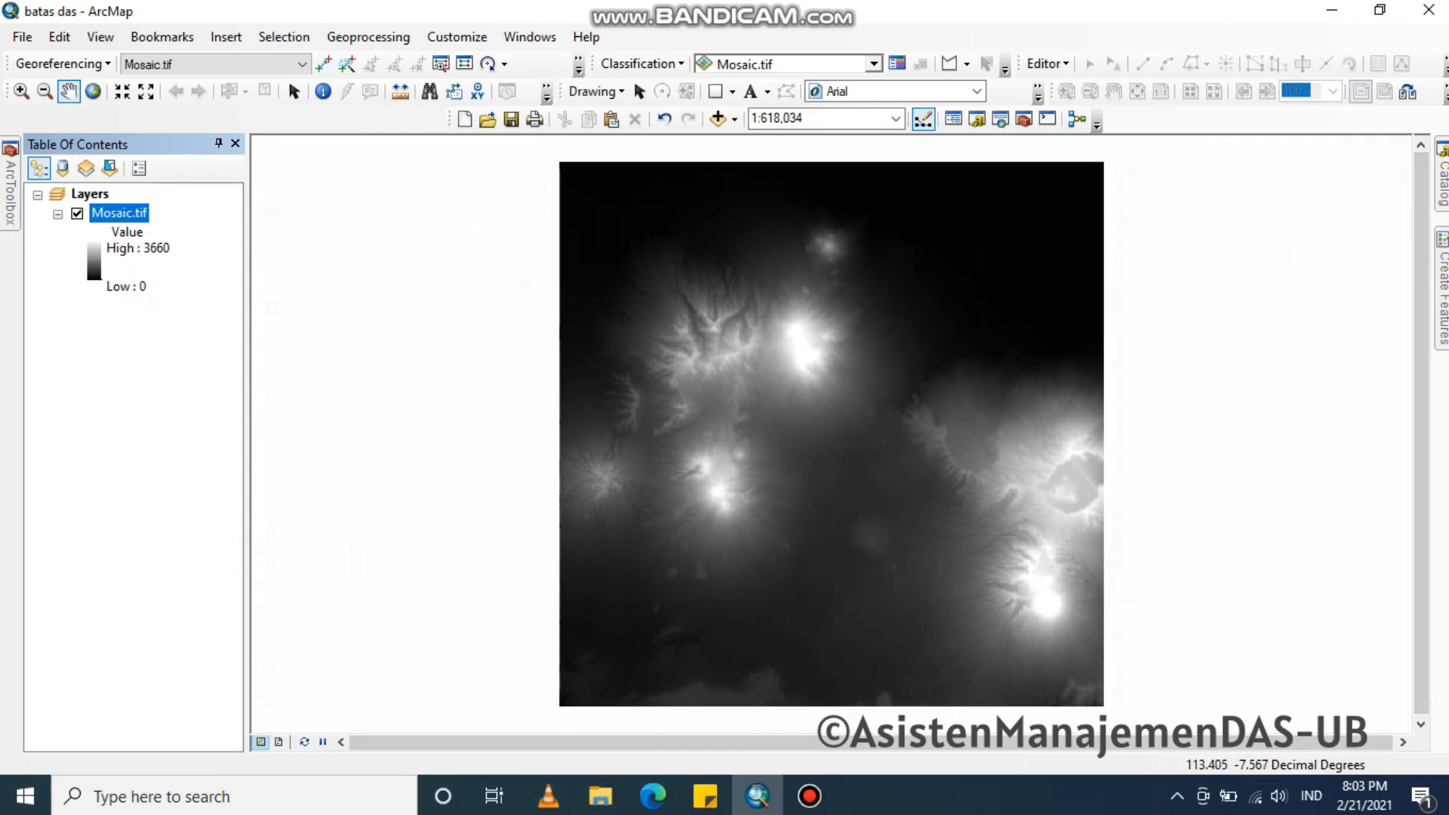
# Open the spatial reference of the catalog's Mosaic.tif dataset for editing
pyautogui.click(1442, 182)
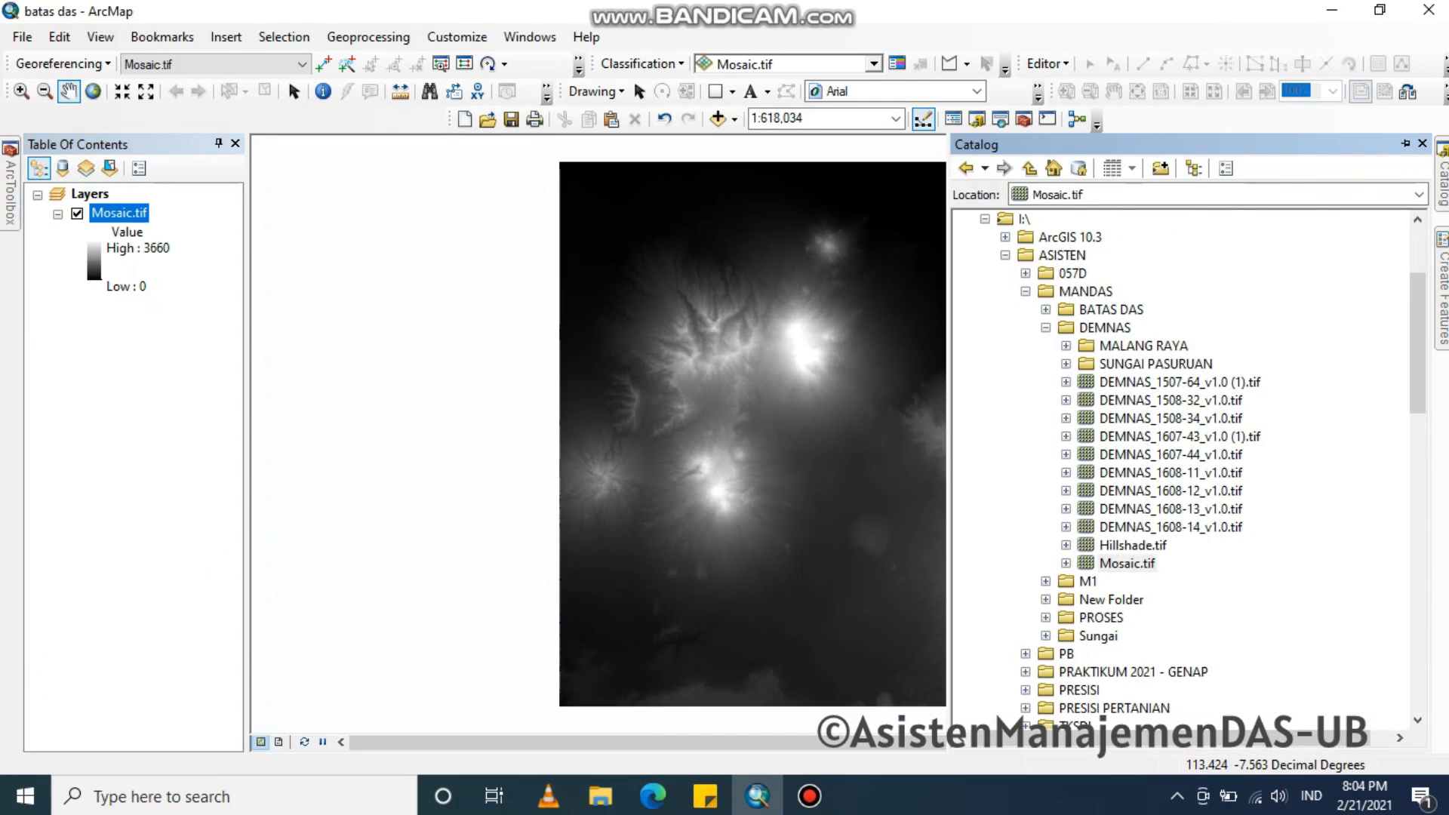
pyautogui.rightClick(1128, 563)
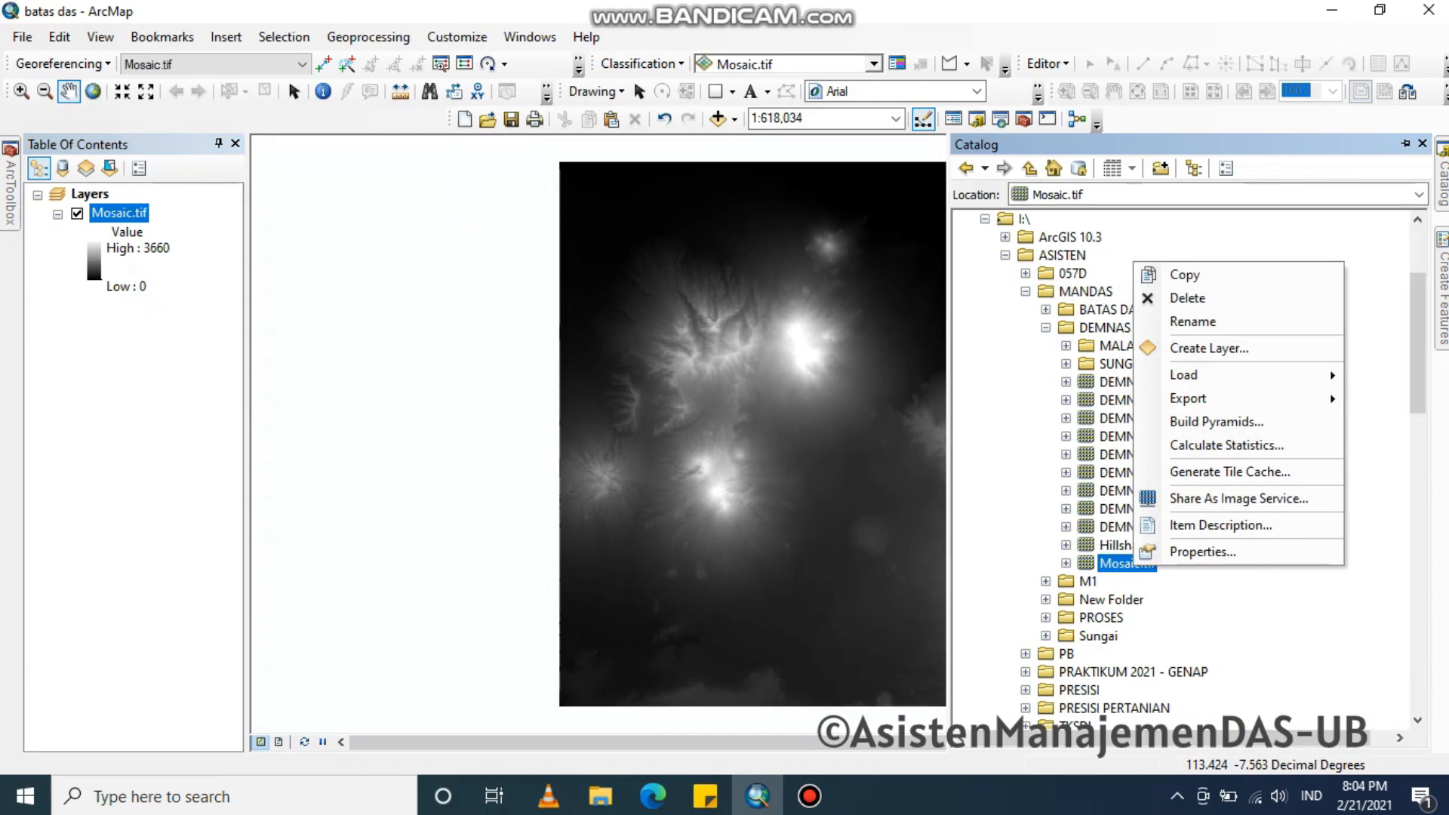
pyautogui.click(1202, 551)
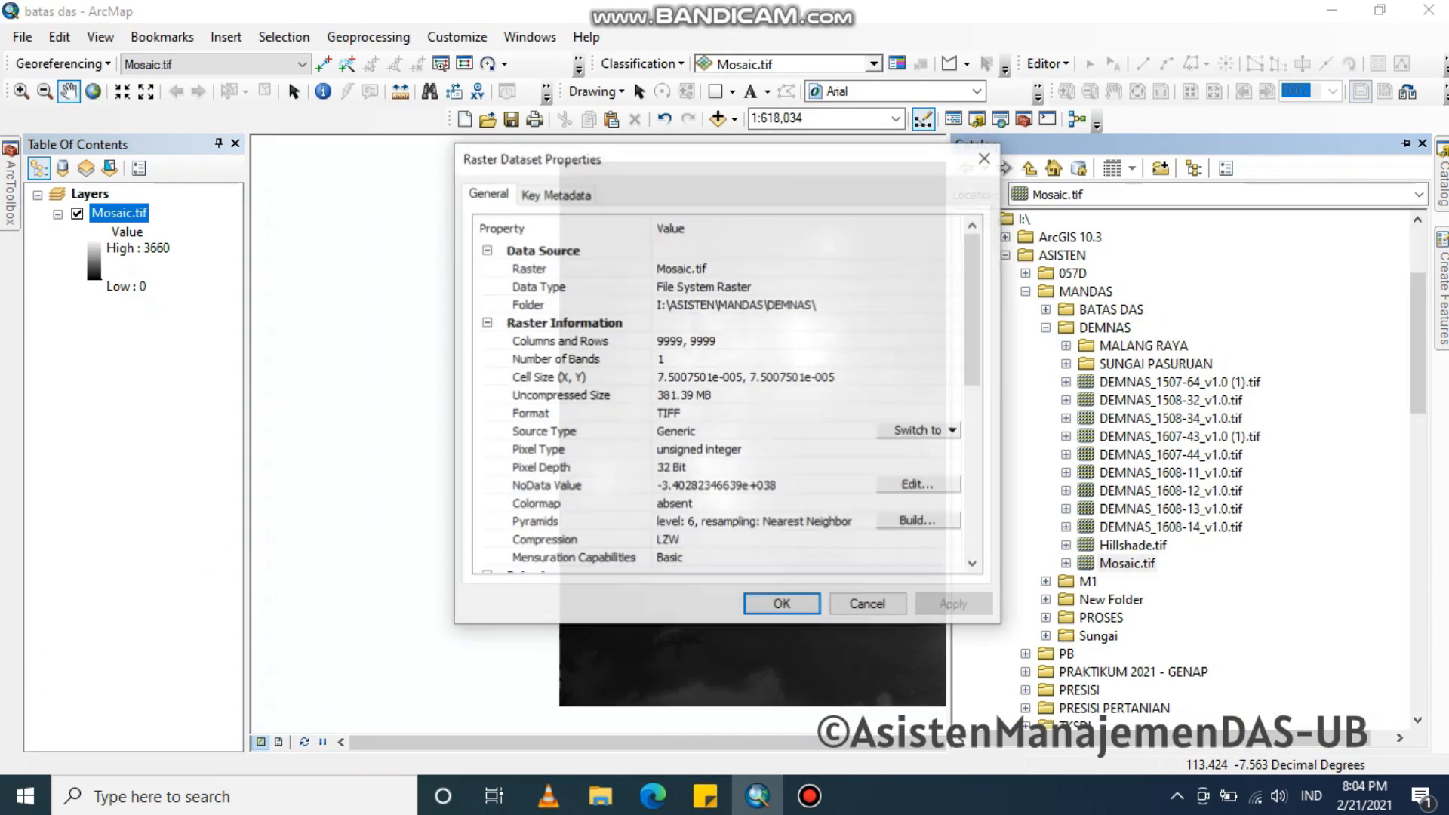
pyautogui.scroll(-5, 717, 393)
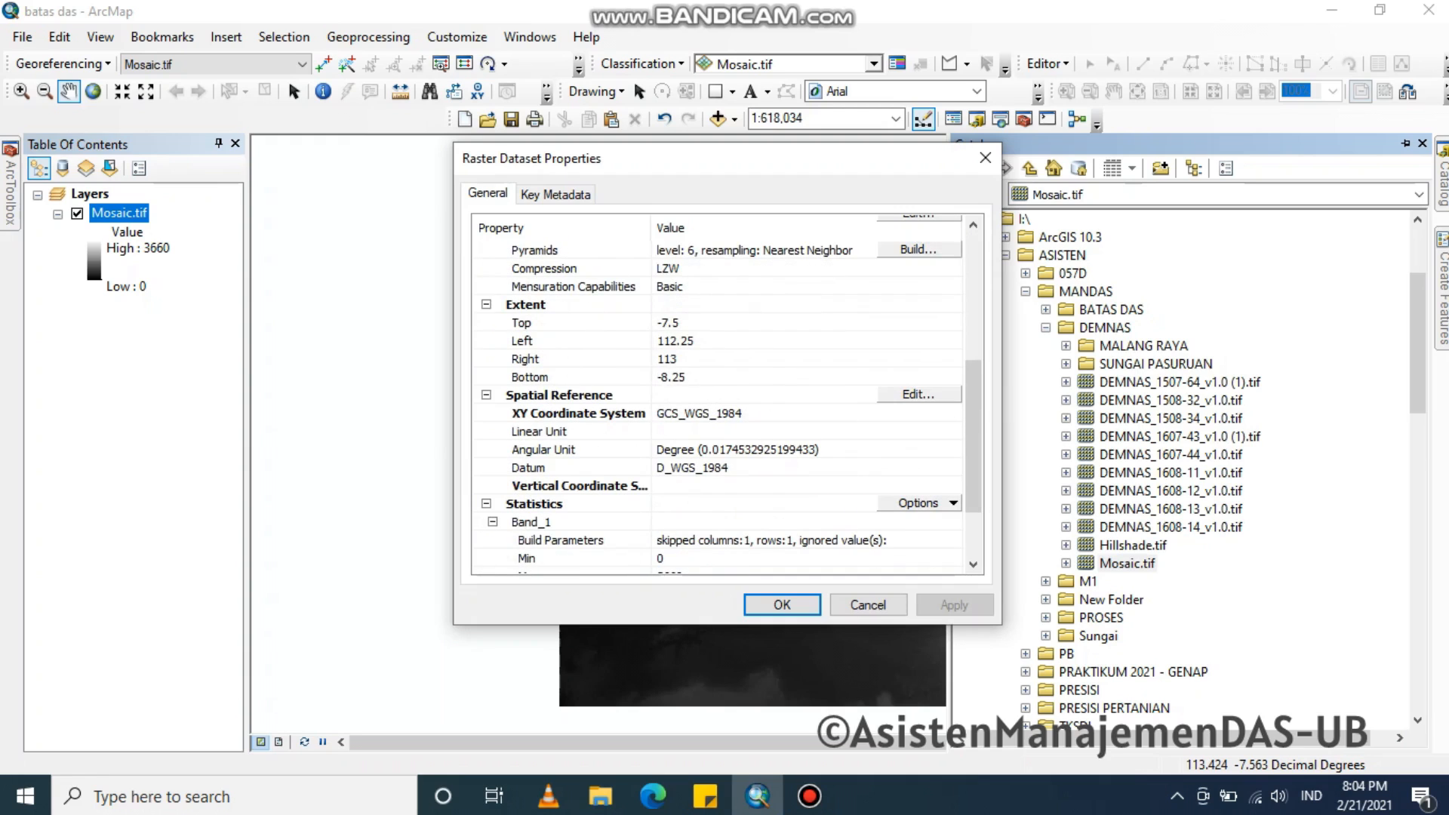
pyautogui.click(918, 393)
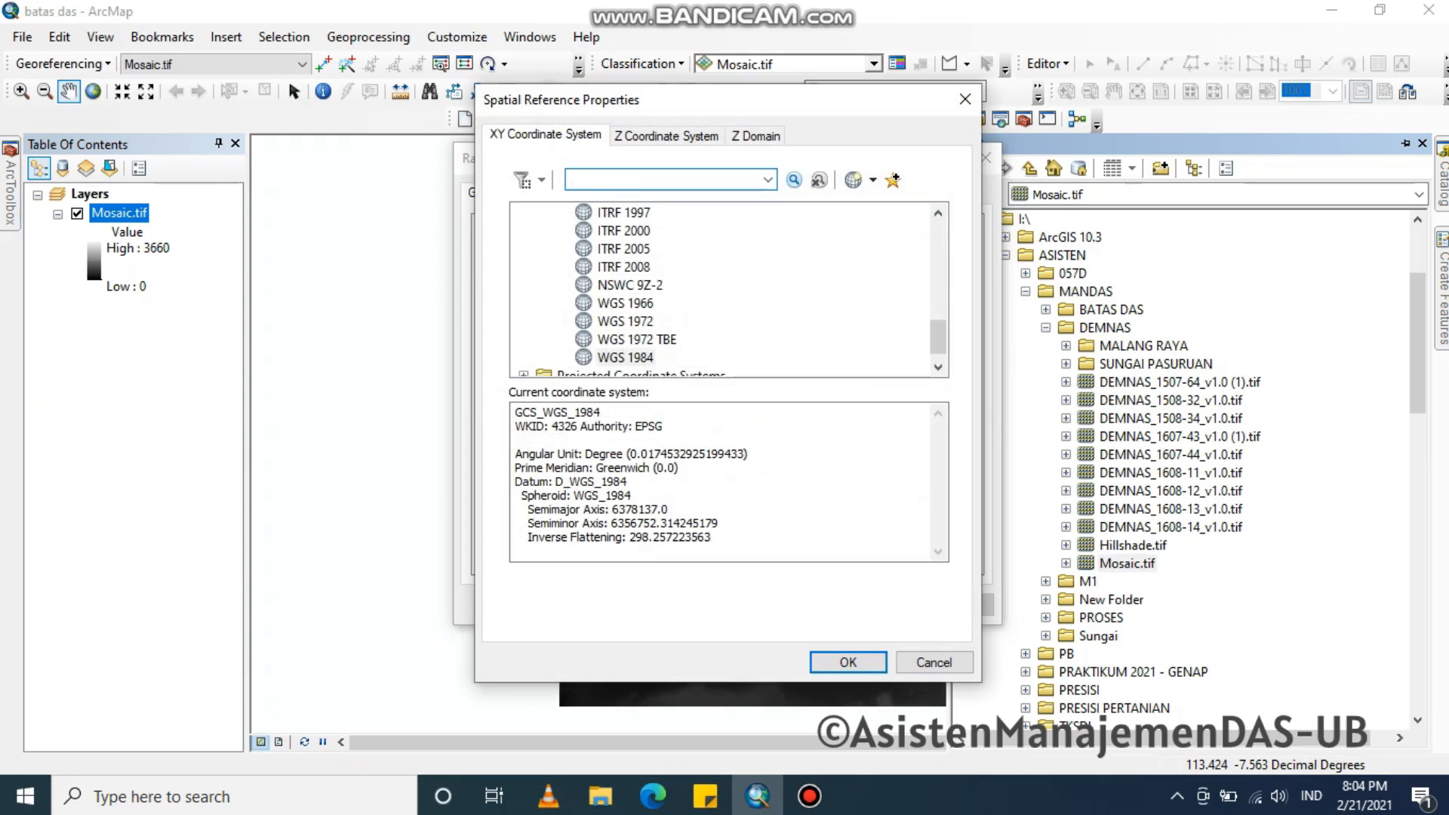
# Assign the geographic coordinate system WGS 1984 from the World group to Mosaic.tif and accept the dataset properties
pyautogui.scroll(9, 728, 290)
pyautogui.scroll(-2, 728, 290)
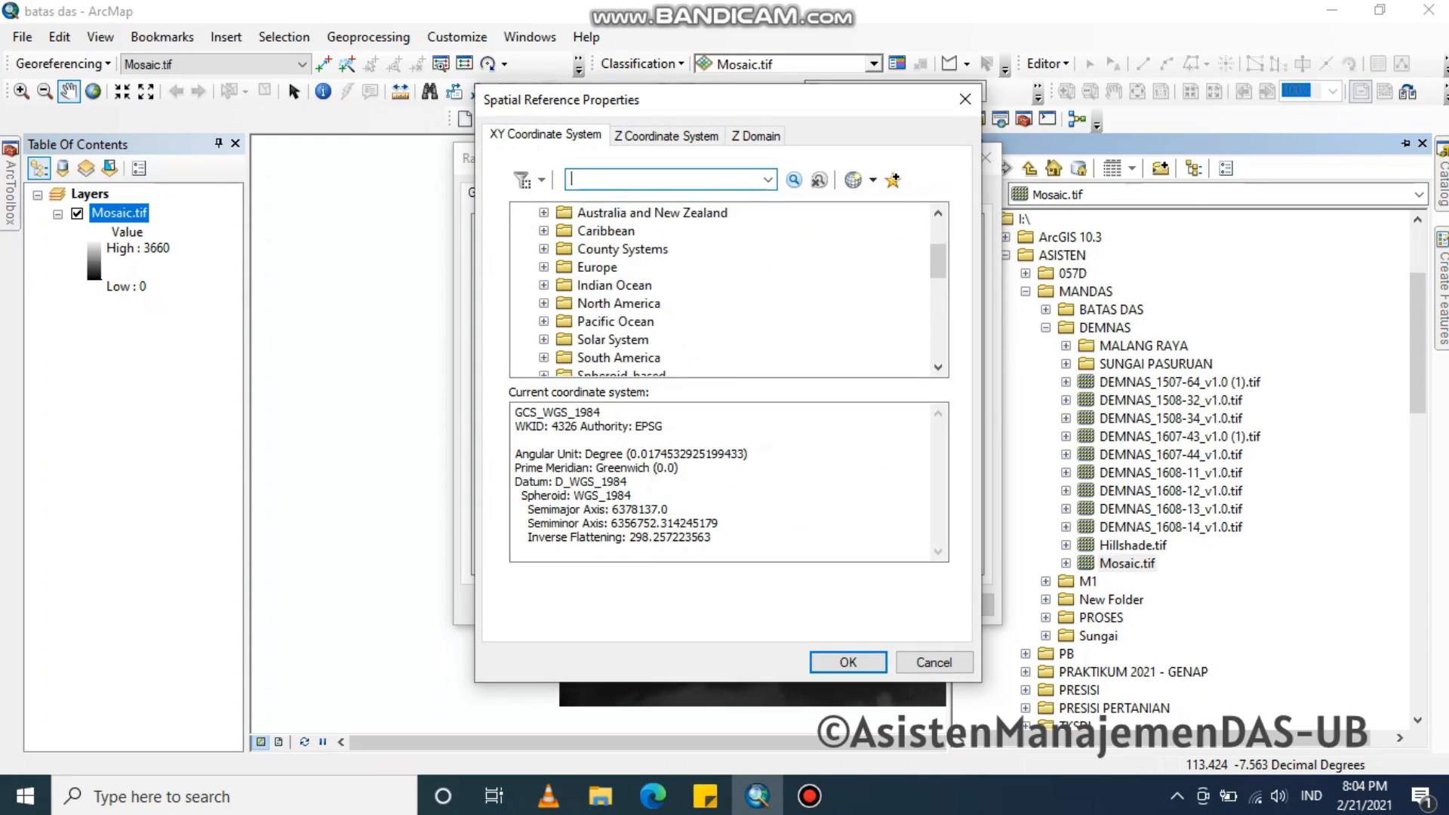
pyautogui.scroll(2, 728, 290)
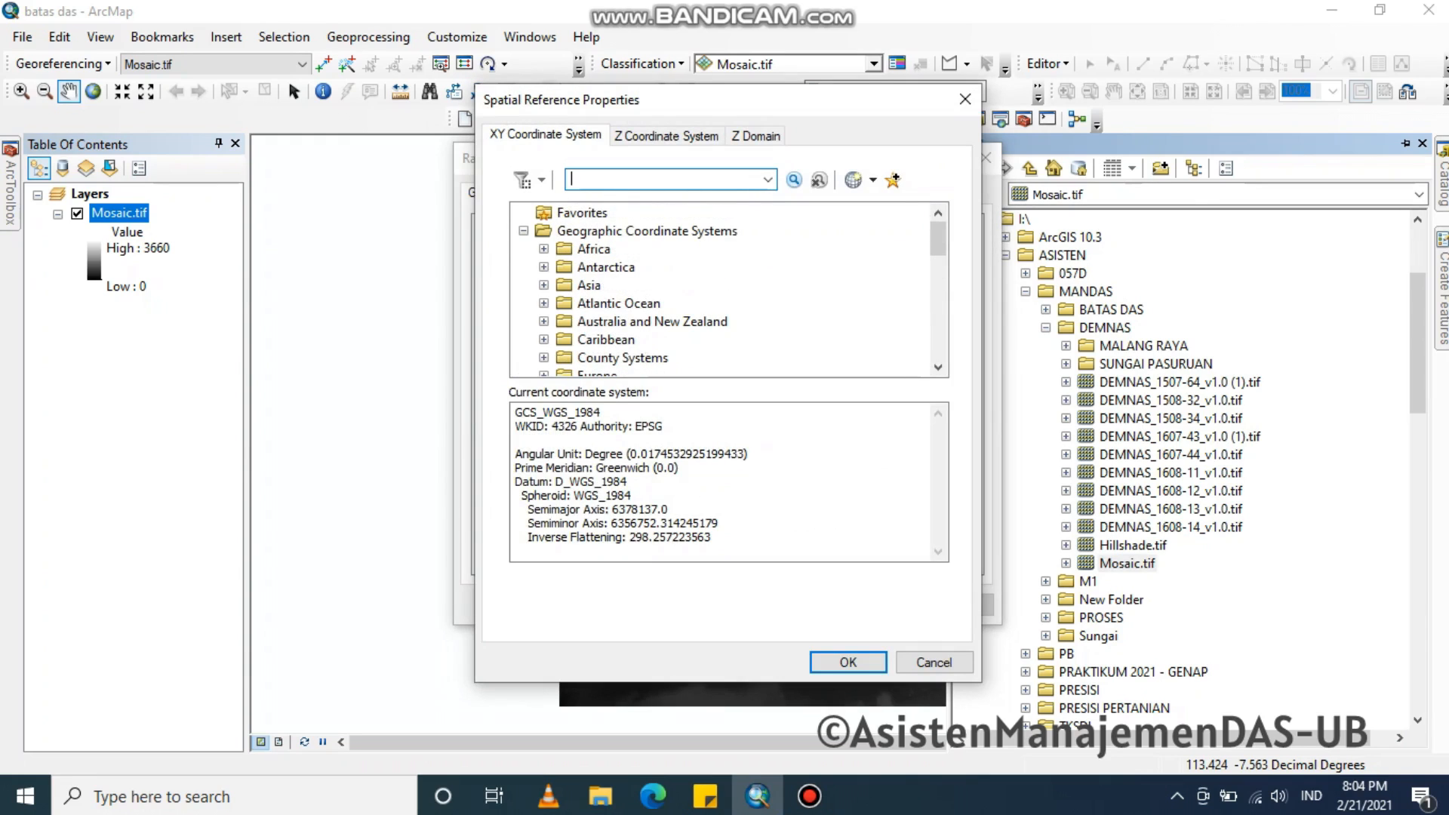
pyautogui.click(523, 231)
pyautogui.click(523, 231)
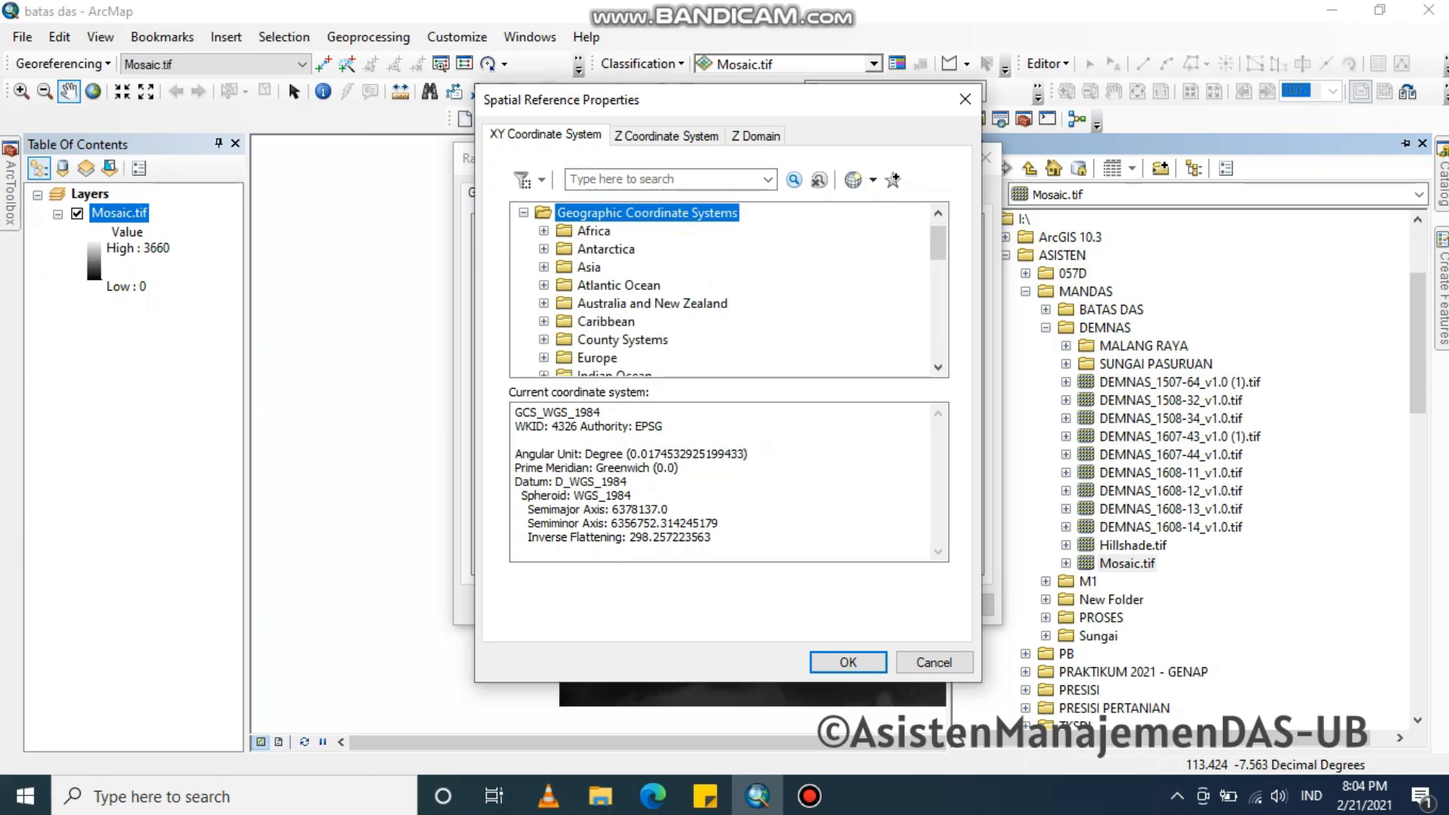
pyautogui.scroll(-3, 729, 290)
pyautogui.click(543, 322)
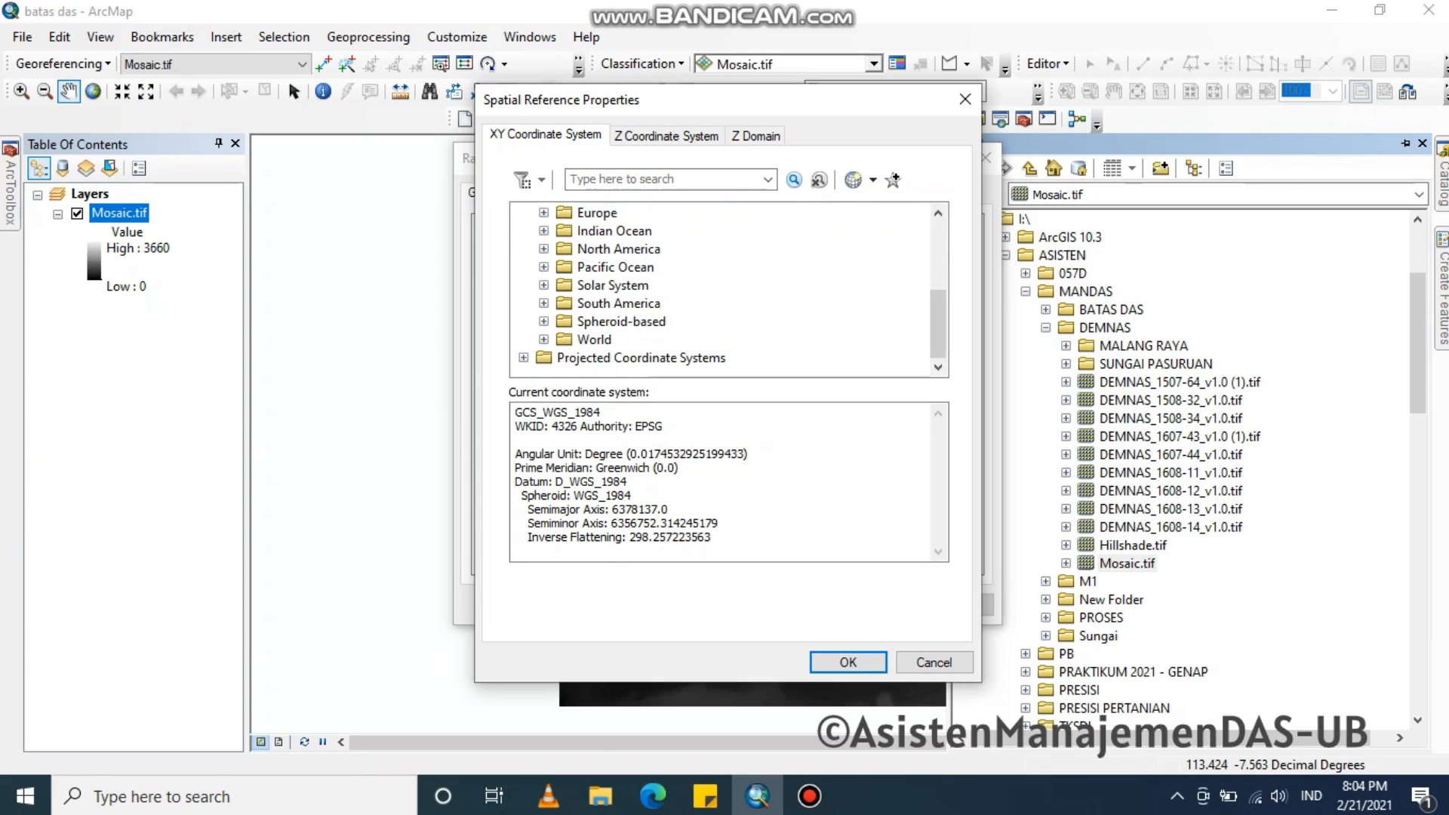
pyautogui.click(544, 339)
pyautogui.scroll(-4, 729, 290)
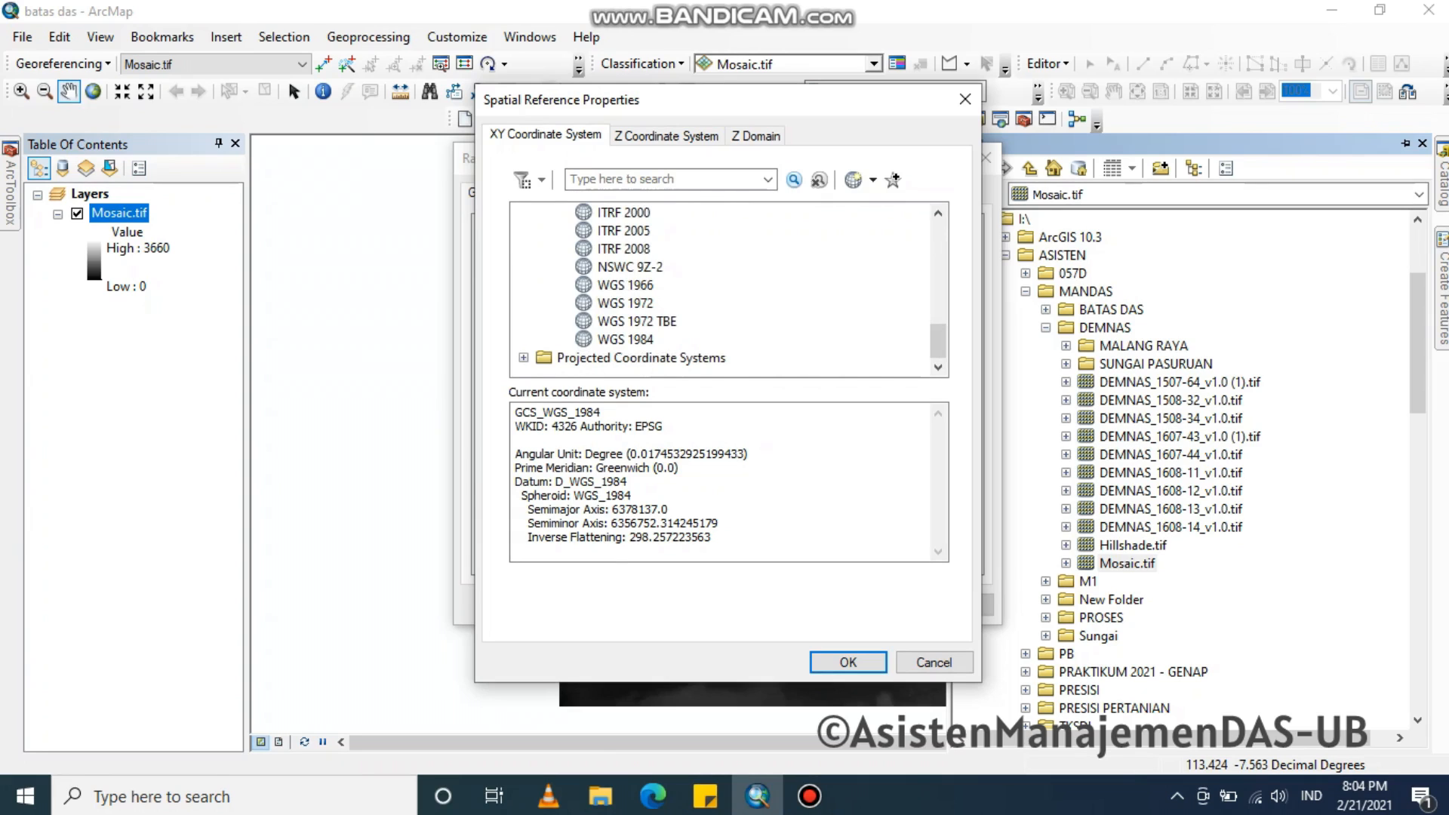
pyautogui.click(625, 340)
pyautogui.click(848, 662)
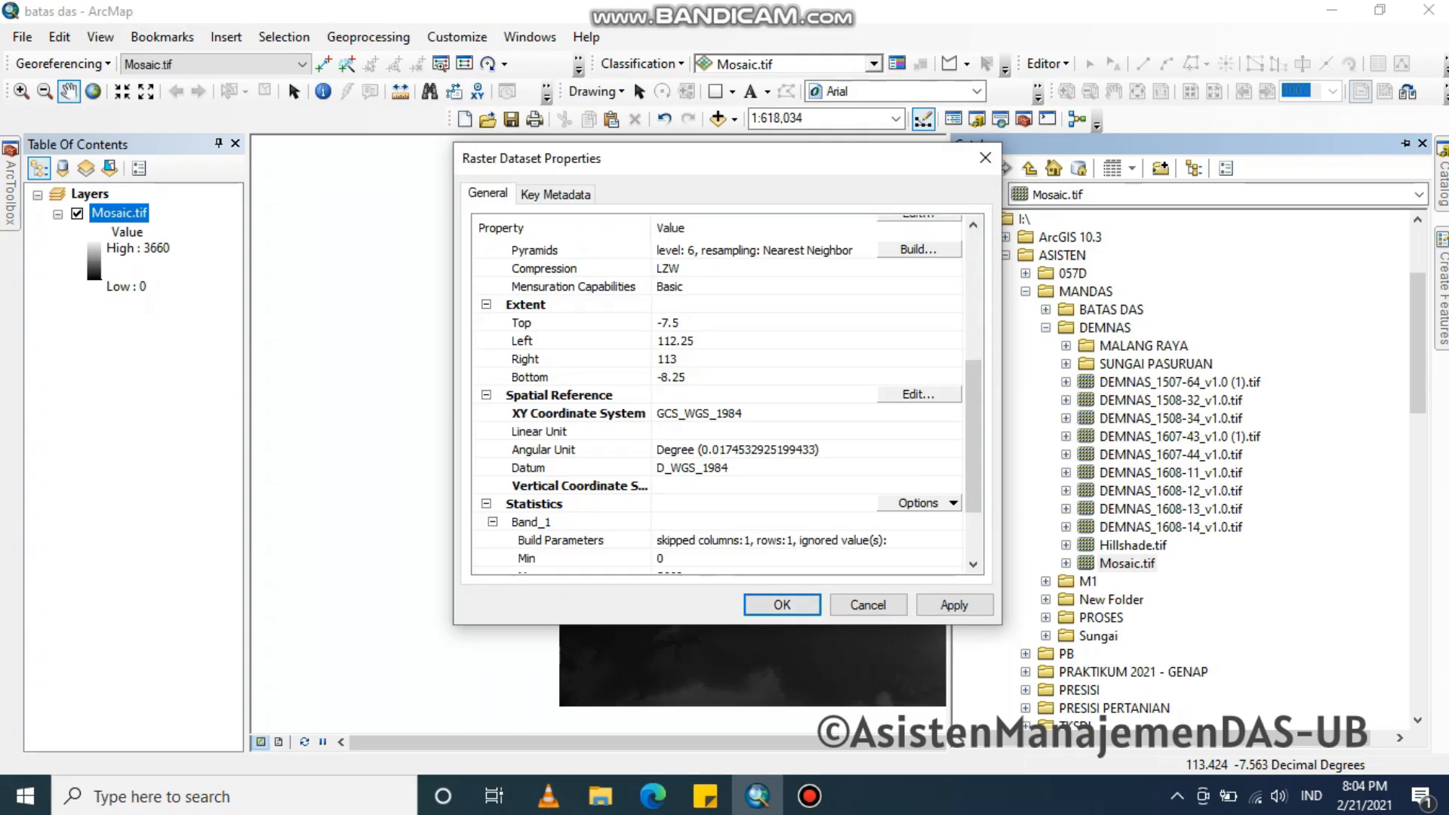
pyautogui.scroll(-2, 726, 393)
pyautogui.press('Return')
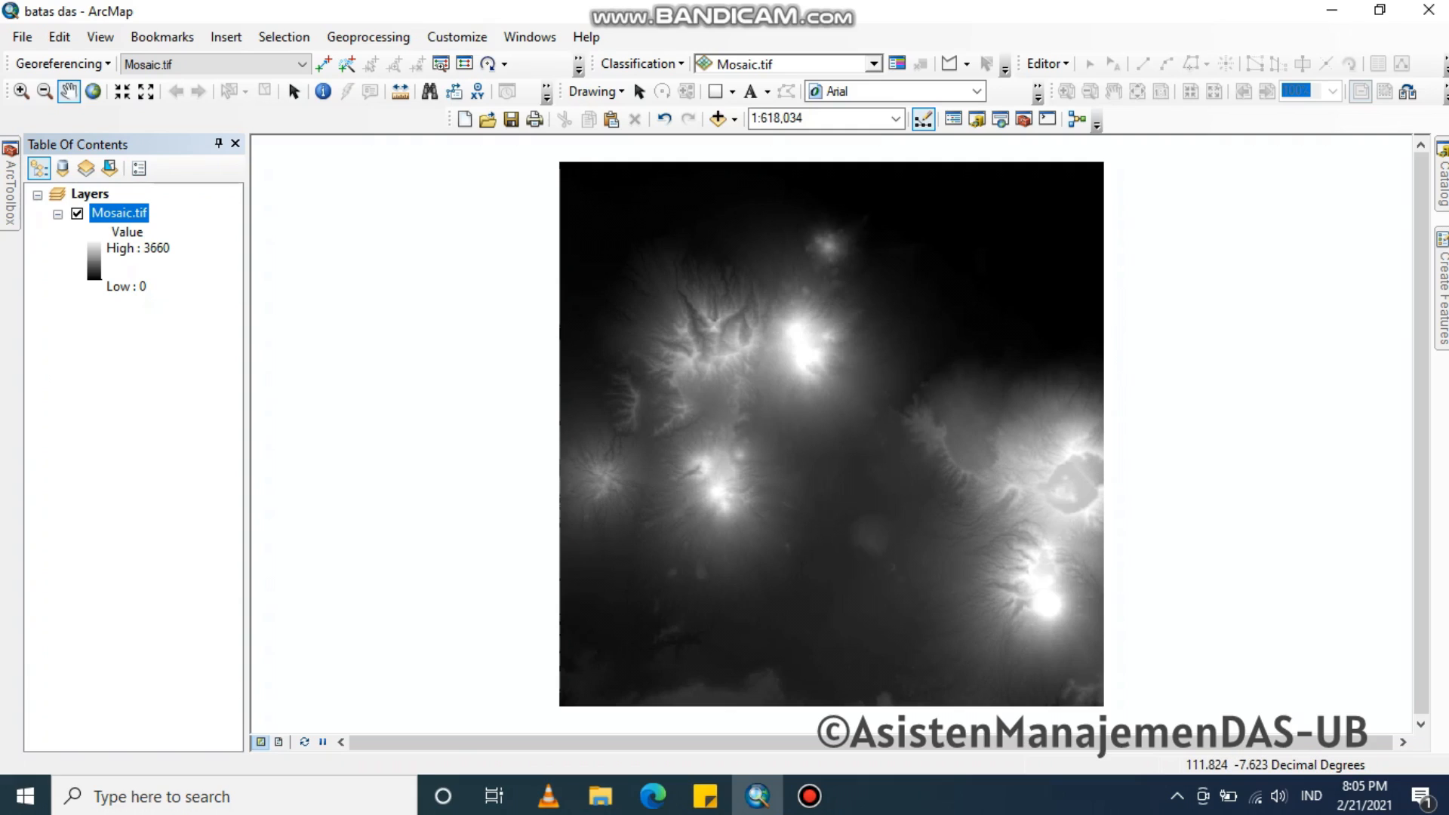
# Open the Fill tool from the Spatial Analyst Hydrology toolset and use Mosaic.tif as its input surface raster
pyautogui.click(9, 184)
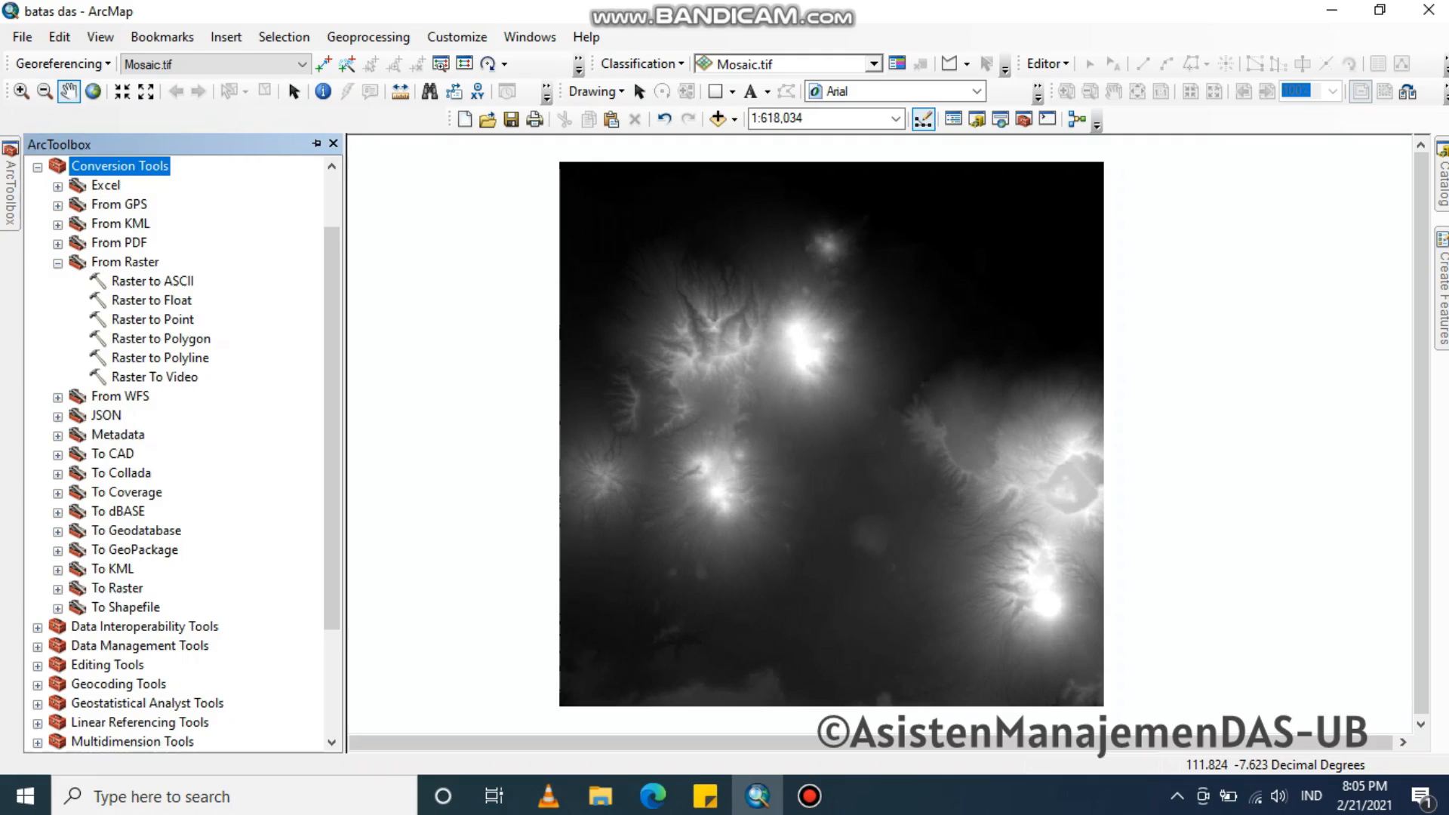
pyautogui.scroll(-3, 174, 452)
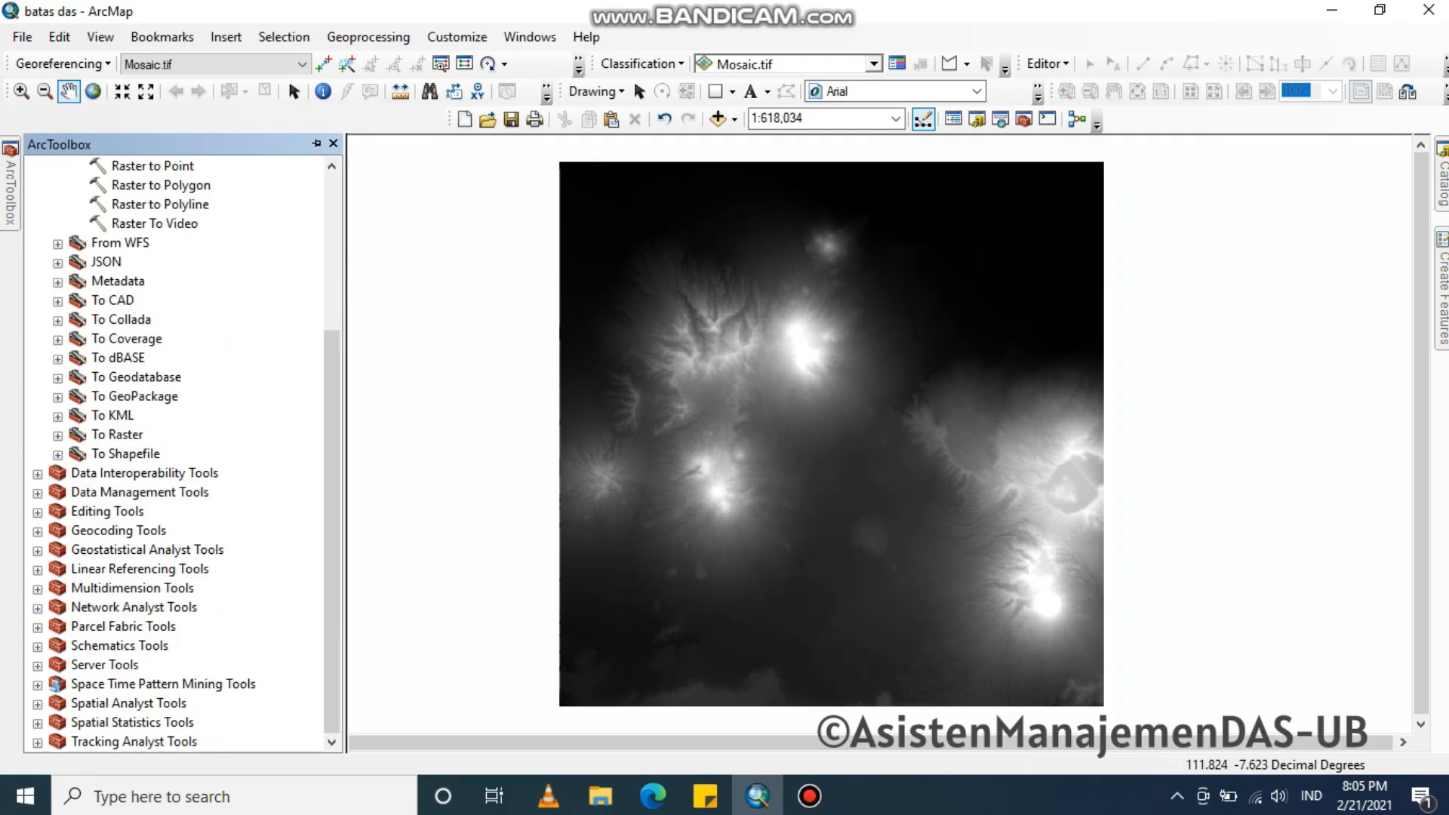
pyautogui.click(38, 704)
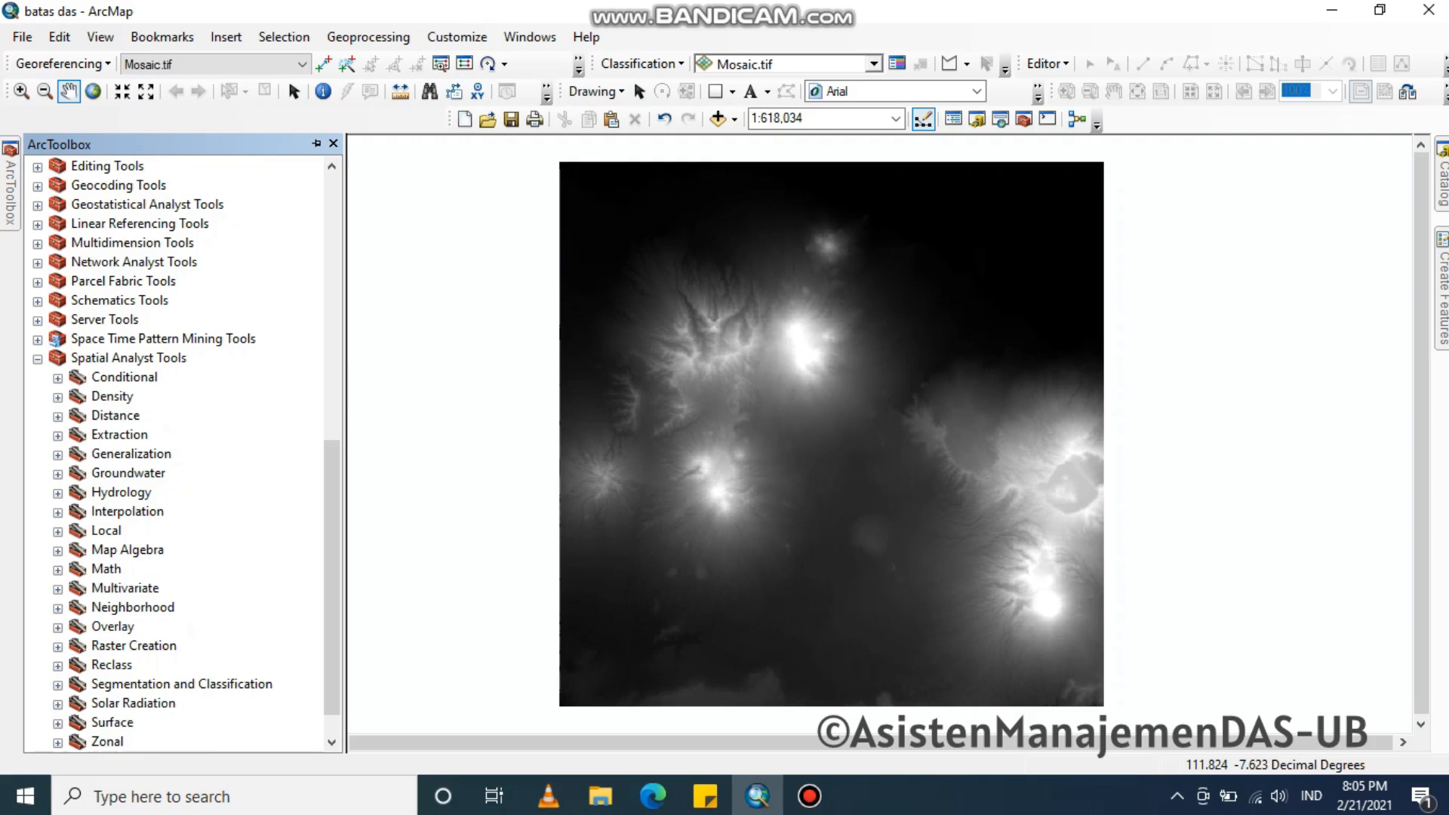
pyautogui.click(58, 494)
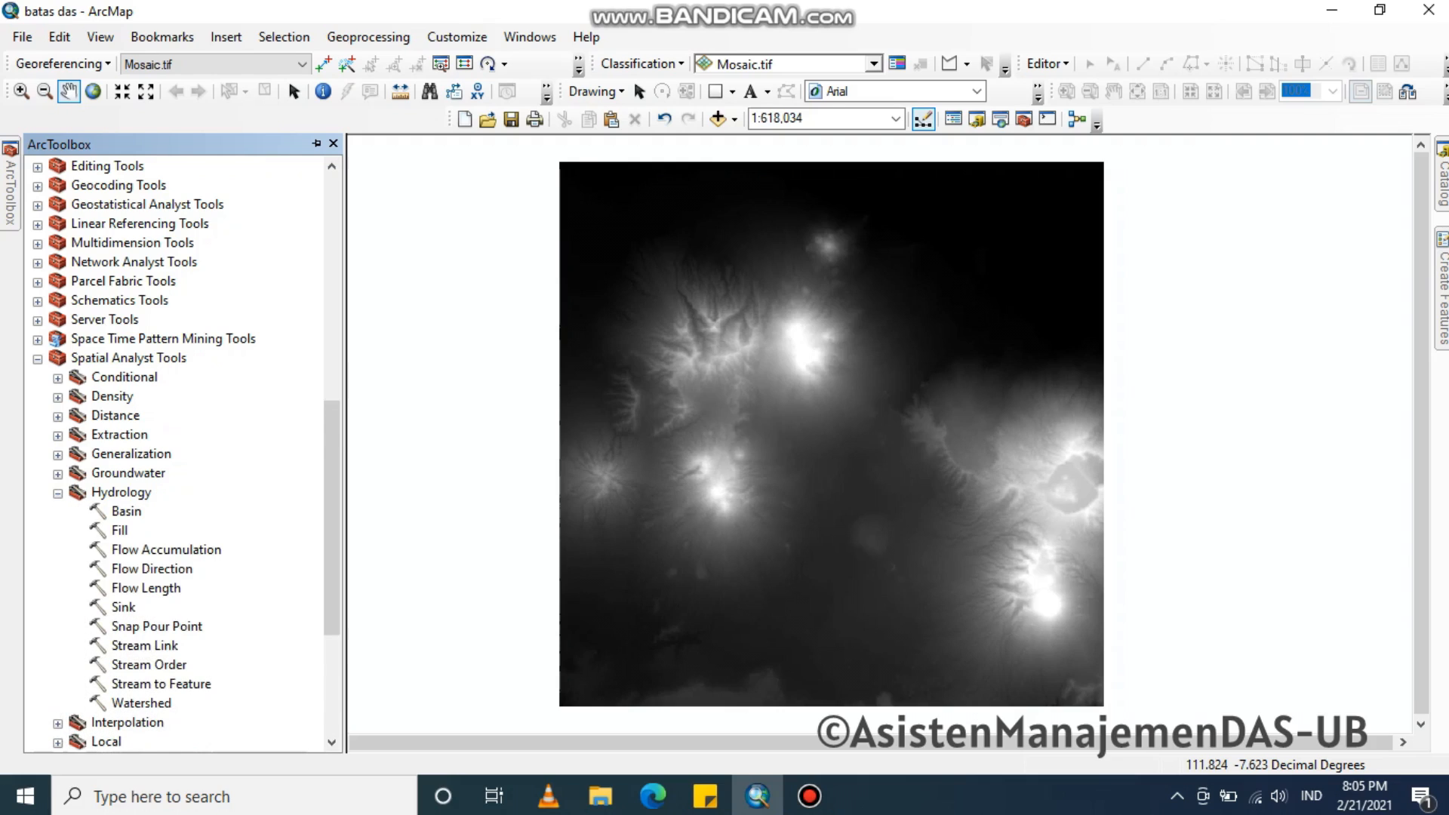
pyautogui.doubleClick(120, 531)
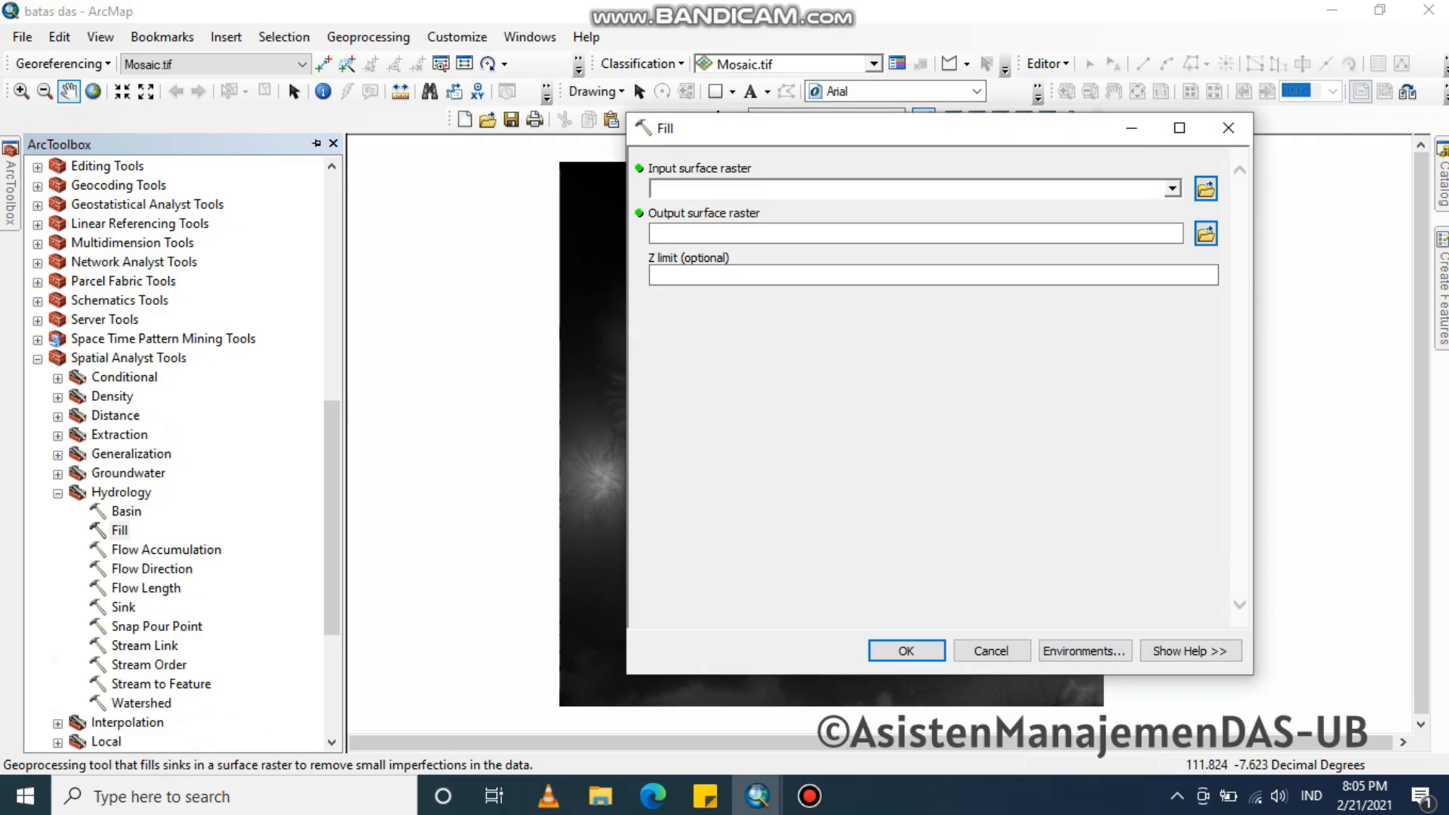
pyautogui.click(485, 504)
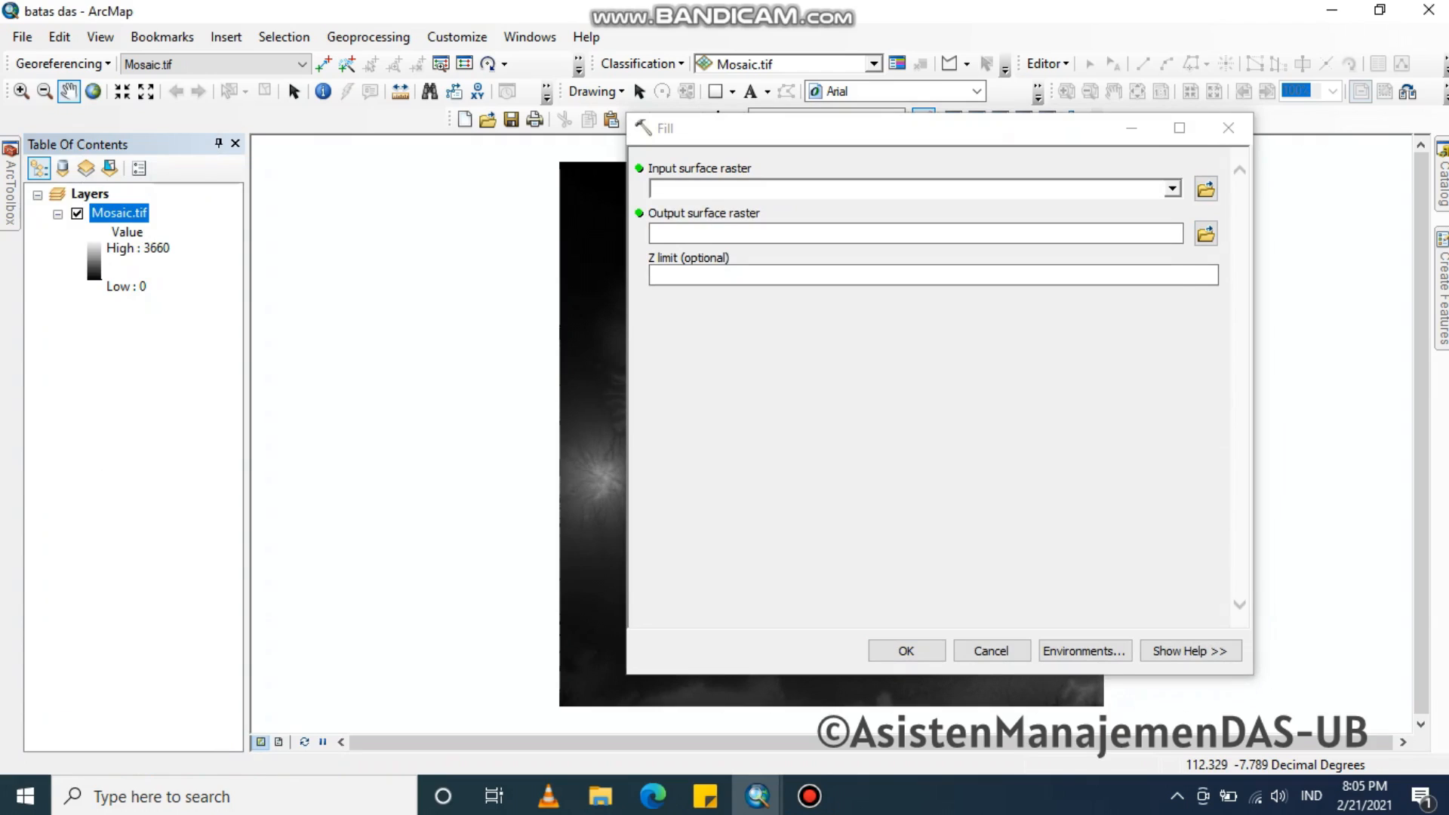
pyautogui.click(1172, 188)
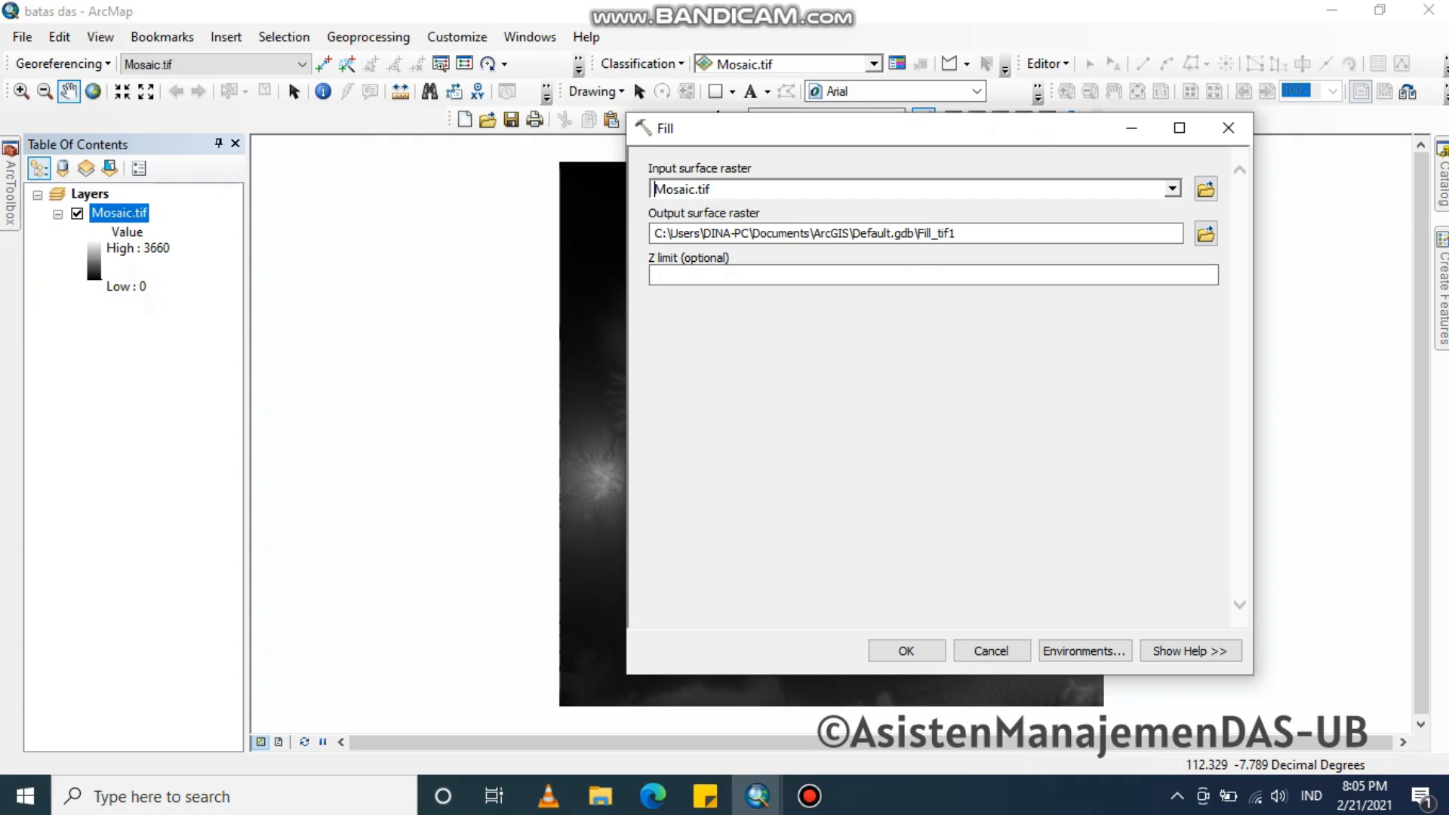
# Set the Fill output surface raster to Fill_Mosaic-.tif in the MANDAS\PROSES folder, and close the tool without running it
pyautogui.click(1201, 234)
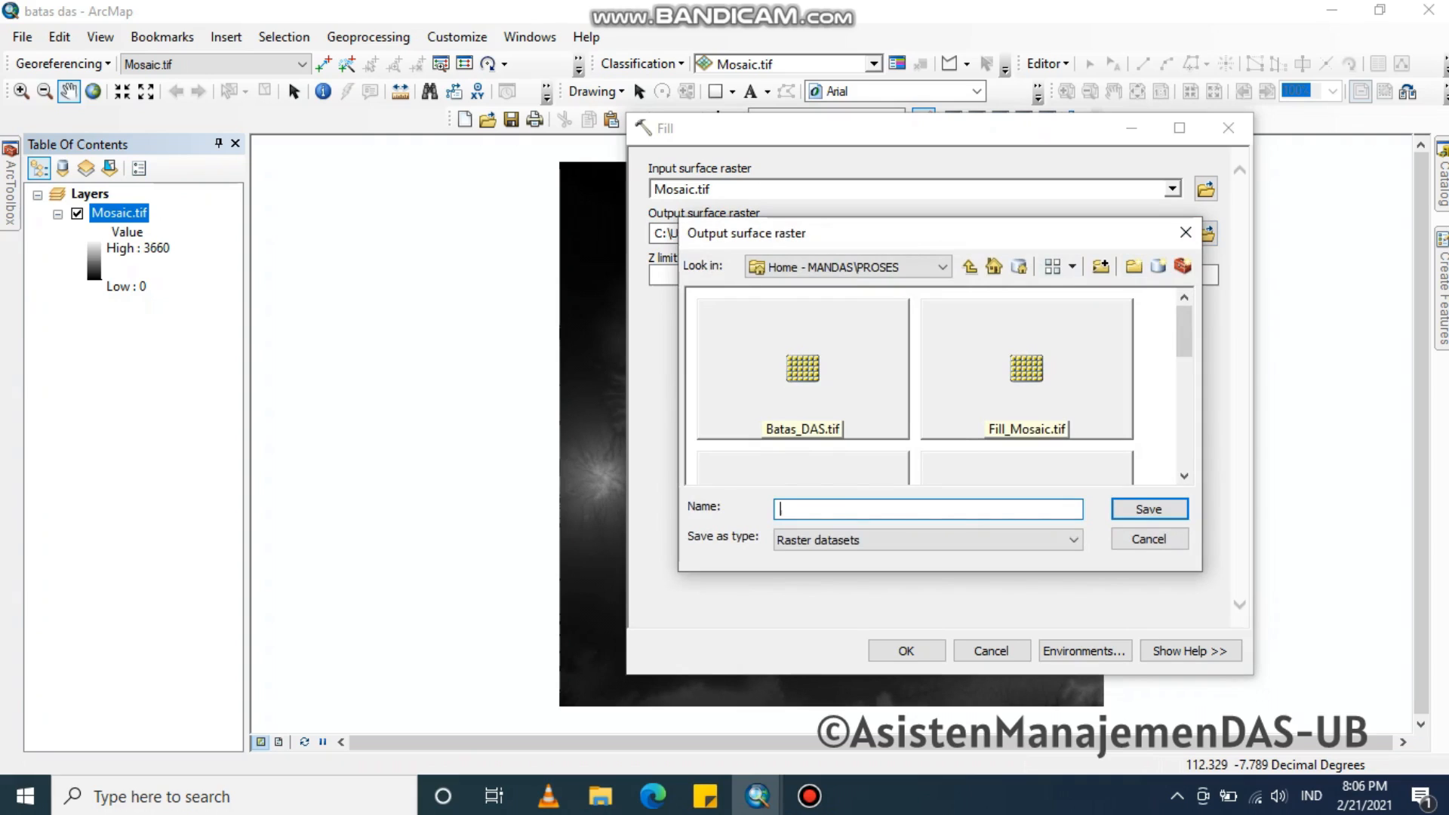
pyautogui.click(1026, 369)
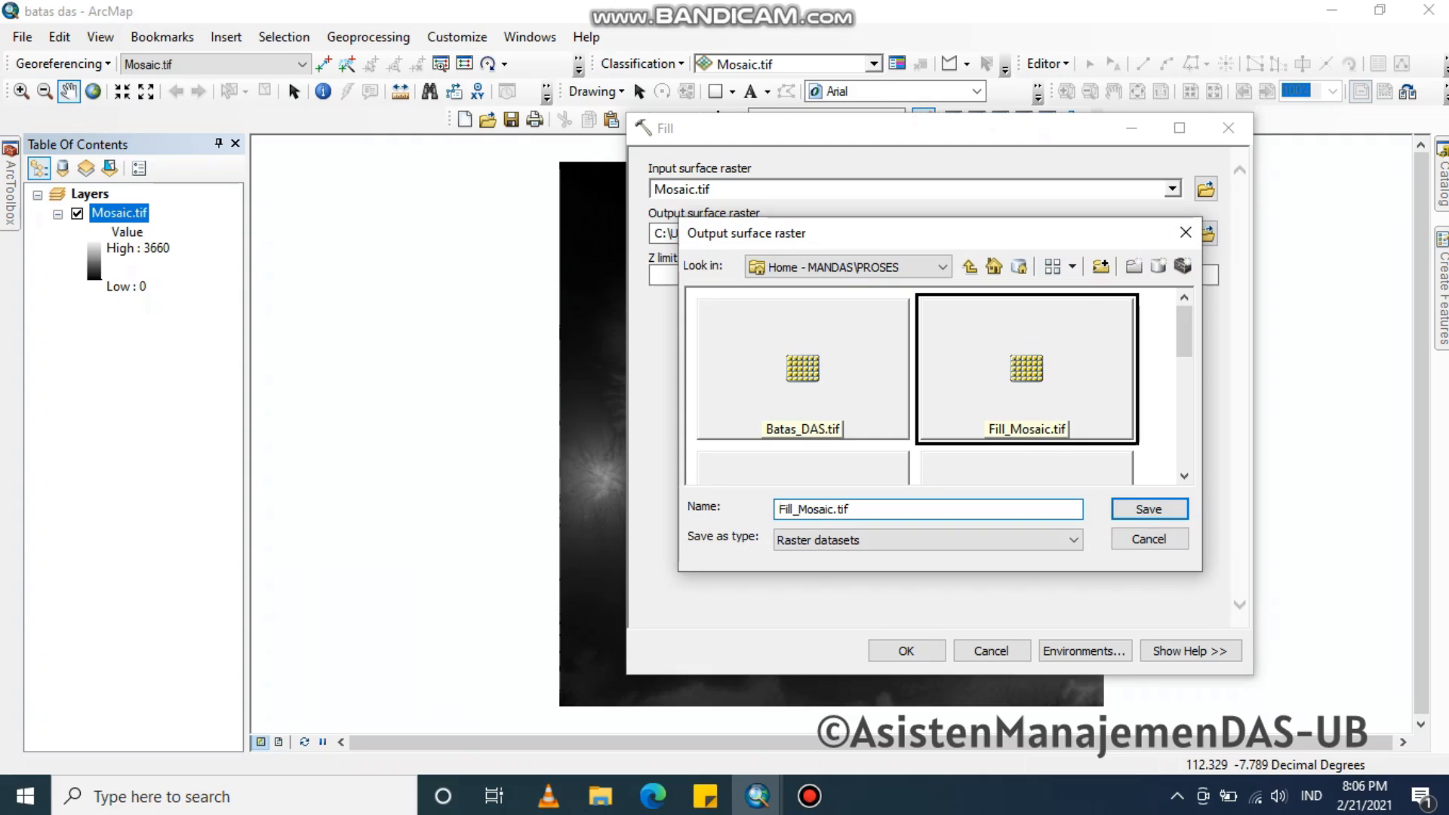
pyautogui.moveTo(829, 510); pyautogui.dragTo(851, 509)
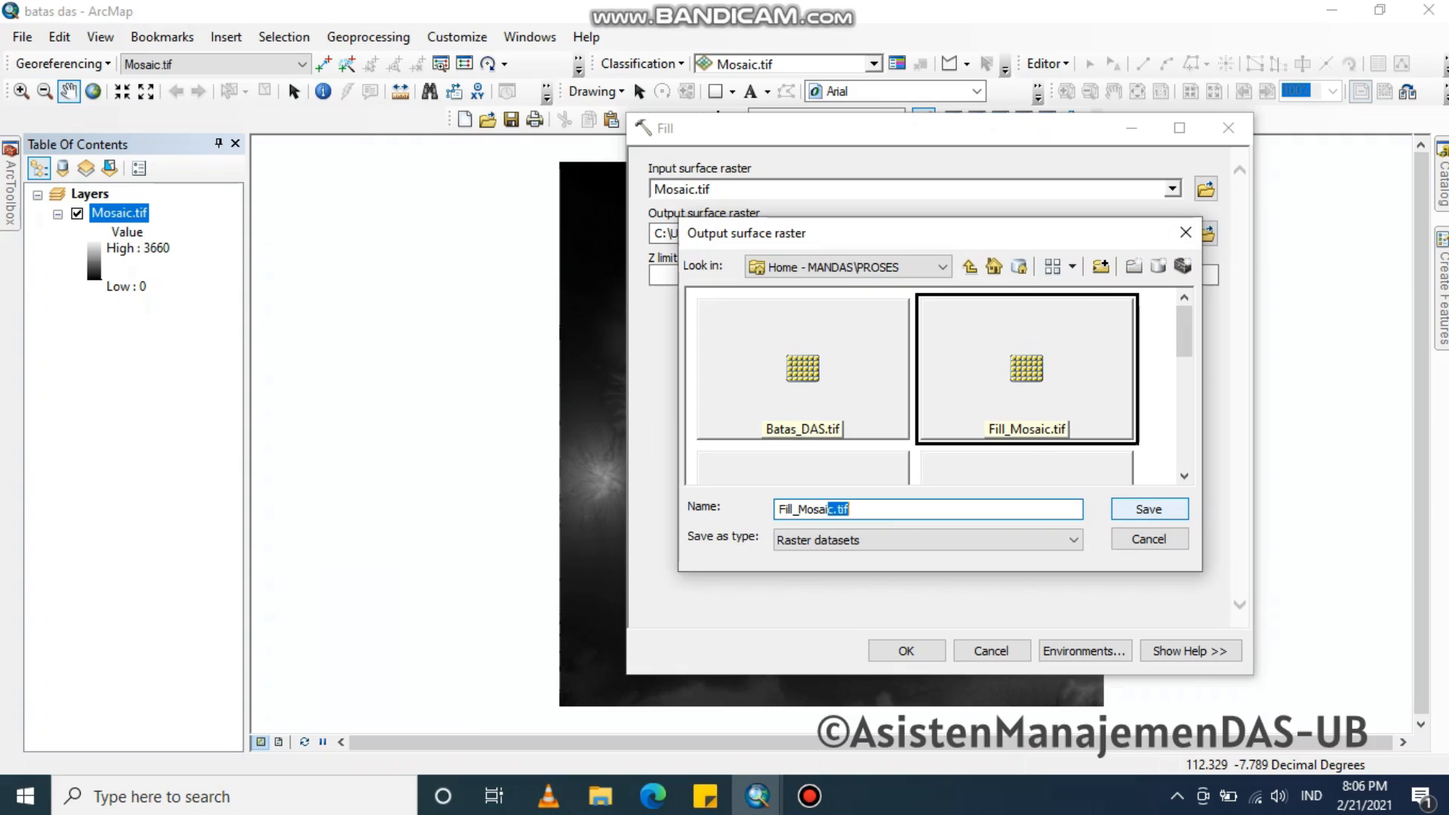
pyautogui.press('Return')
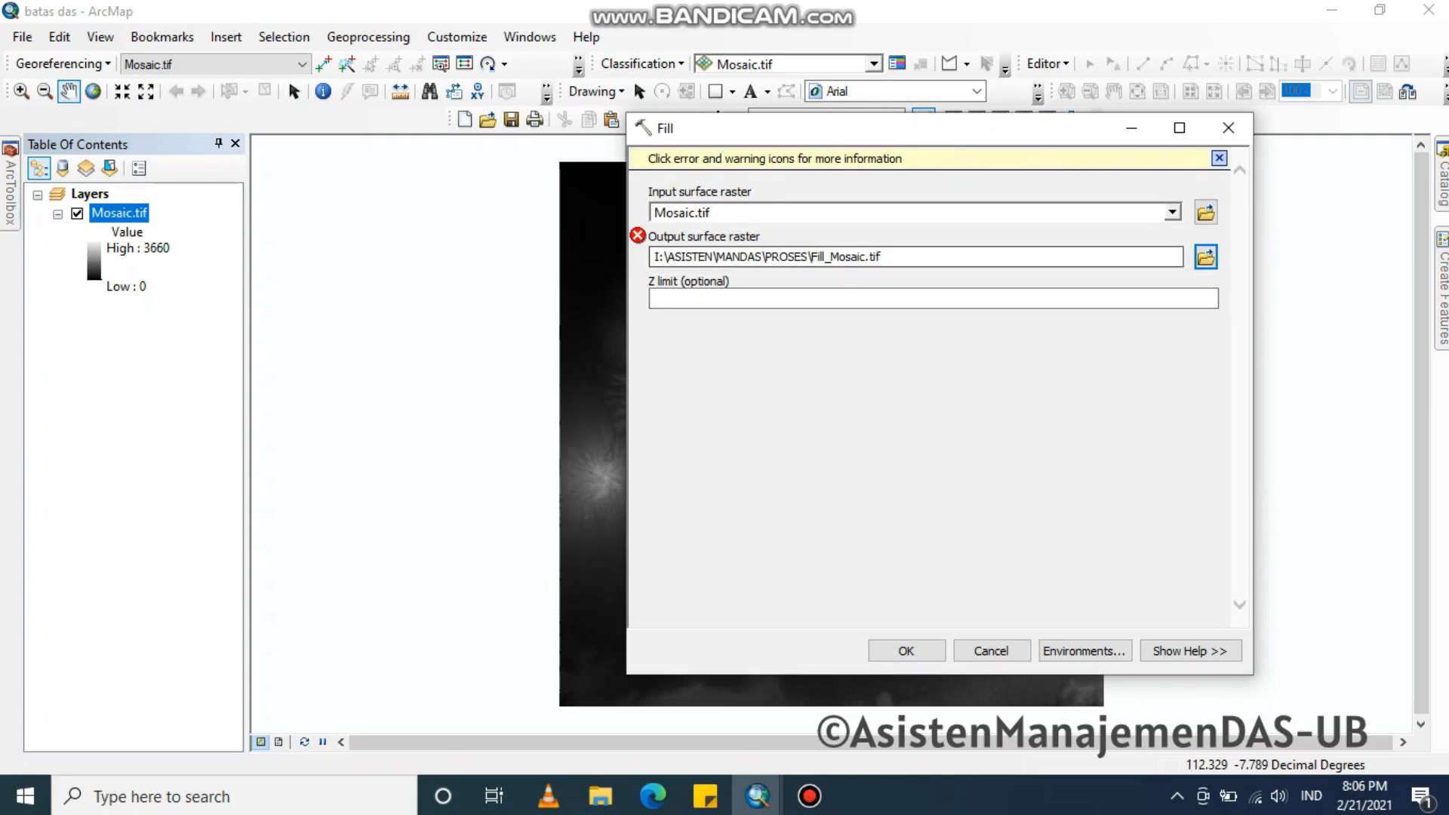
pyautogui.click(866, 257)
pyautogui.write('-')
pyautogui.press('BackSpace')
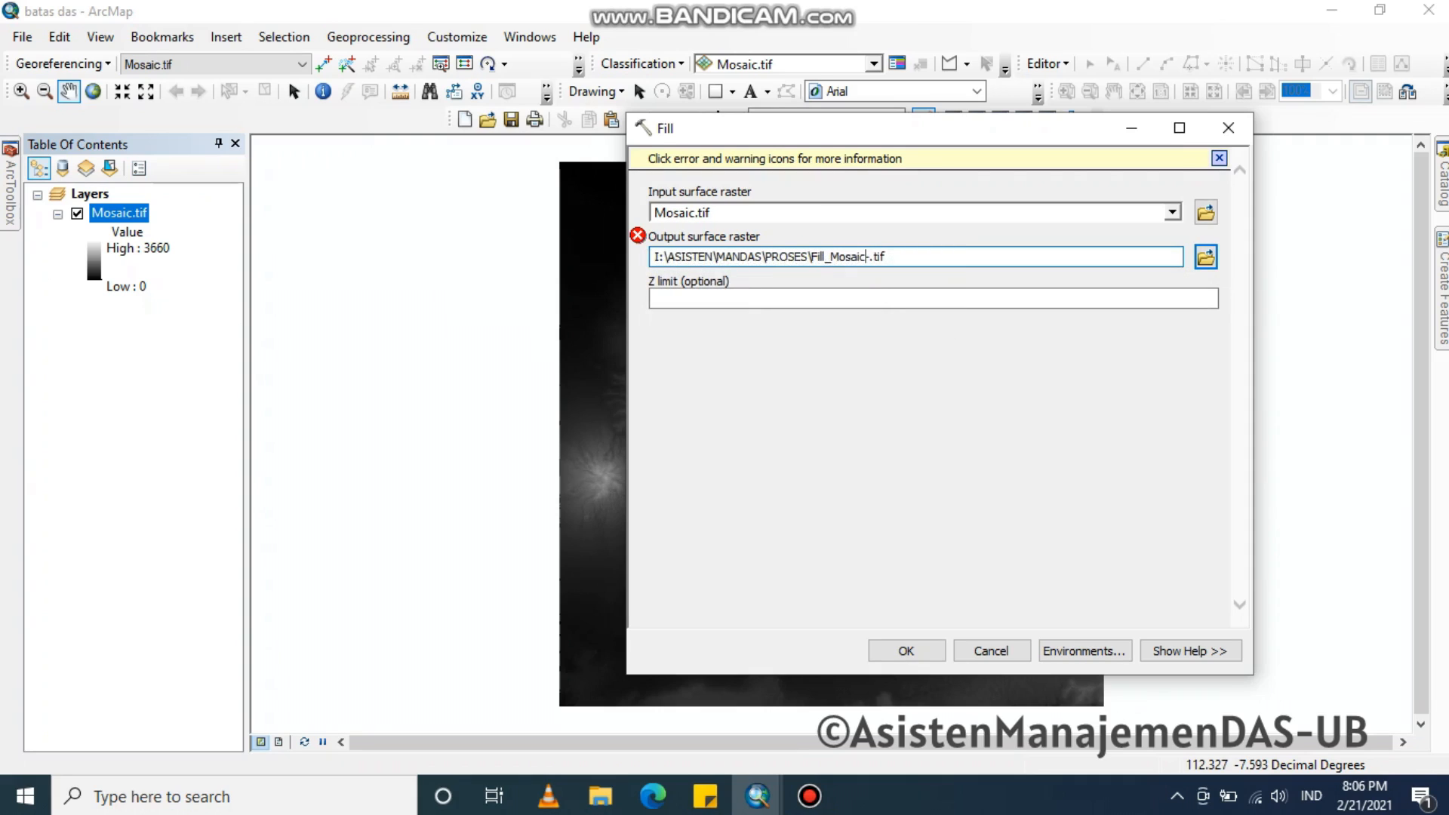
pyautogui.press('Tab')
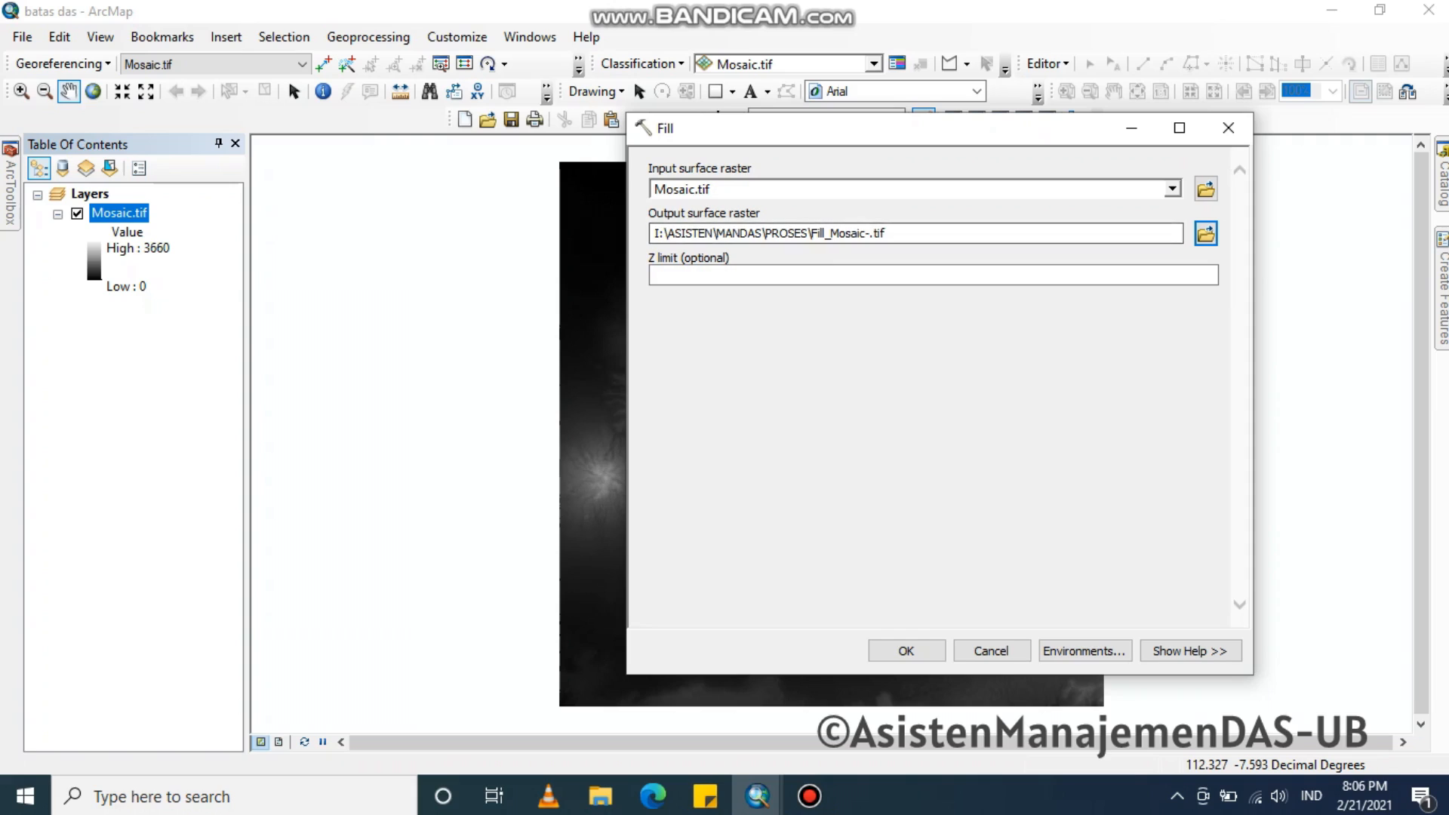
pyautogui.press('Tab')
pyautogui.press('Tab')
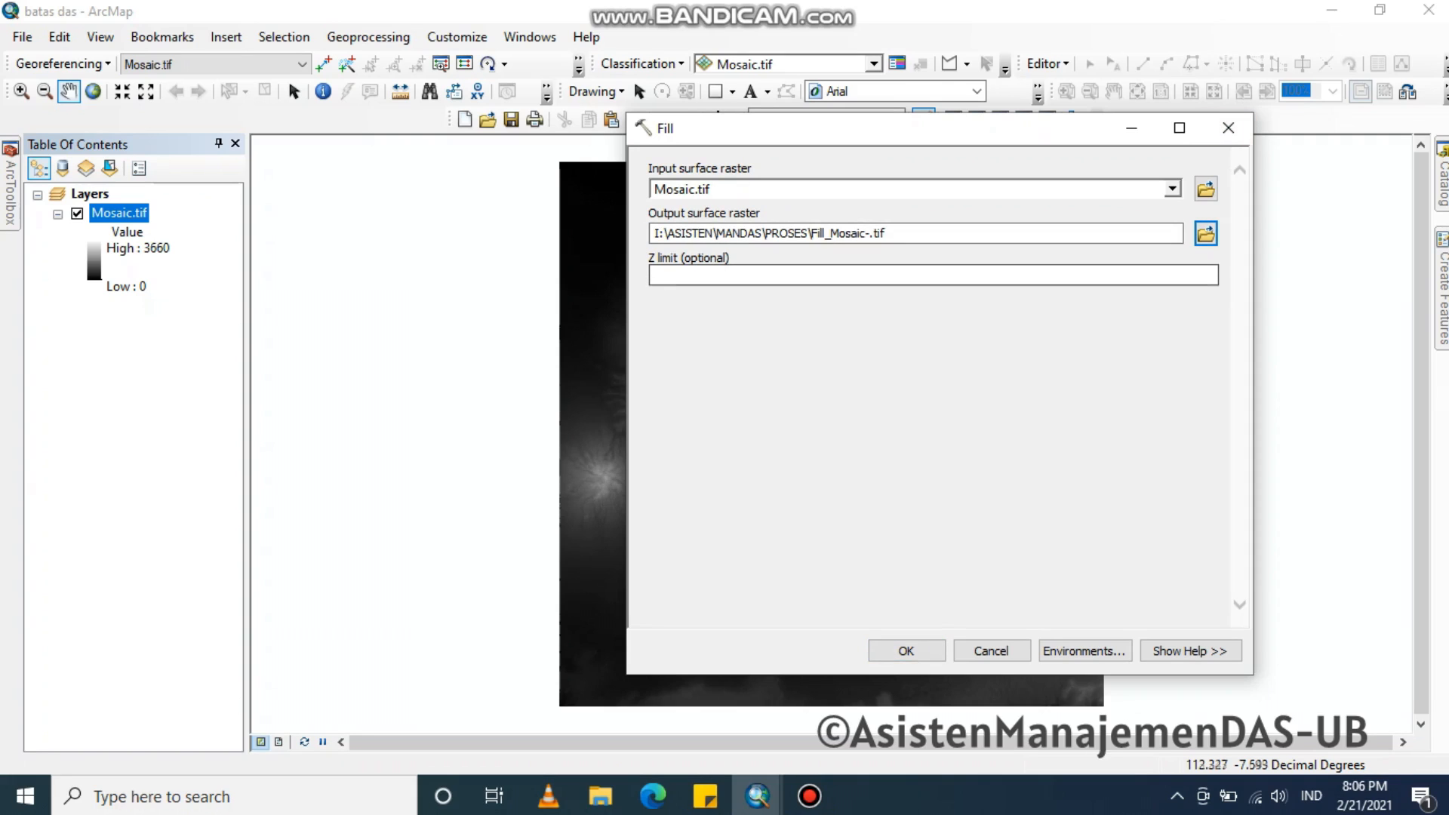
pyautogui.click(1228, 128)
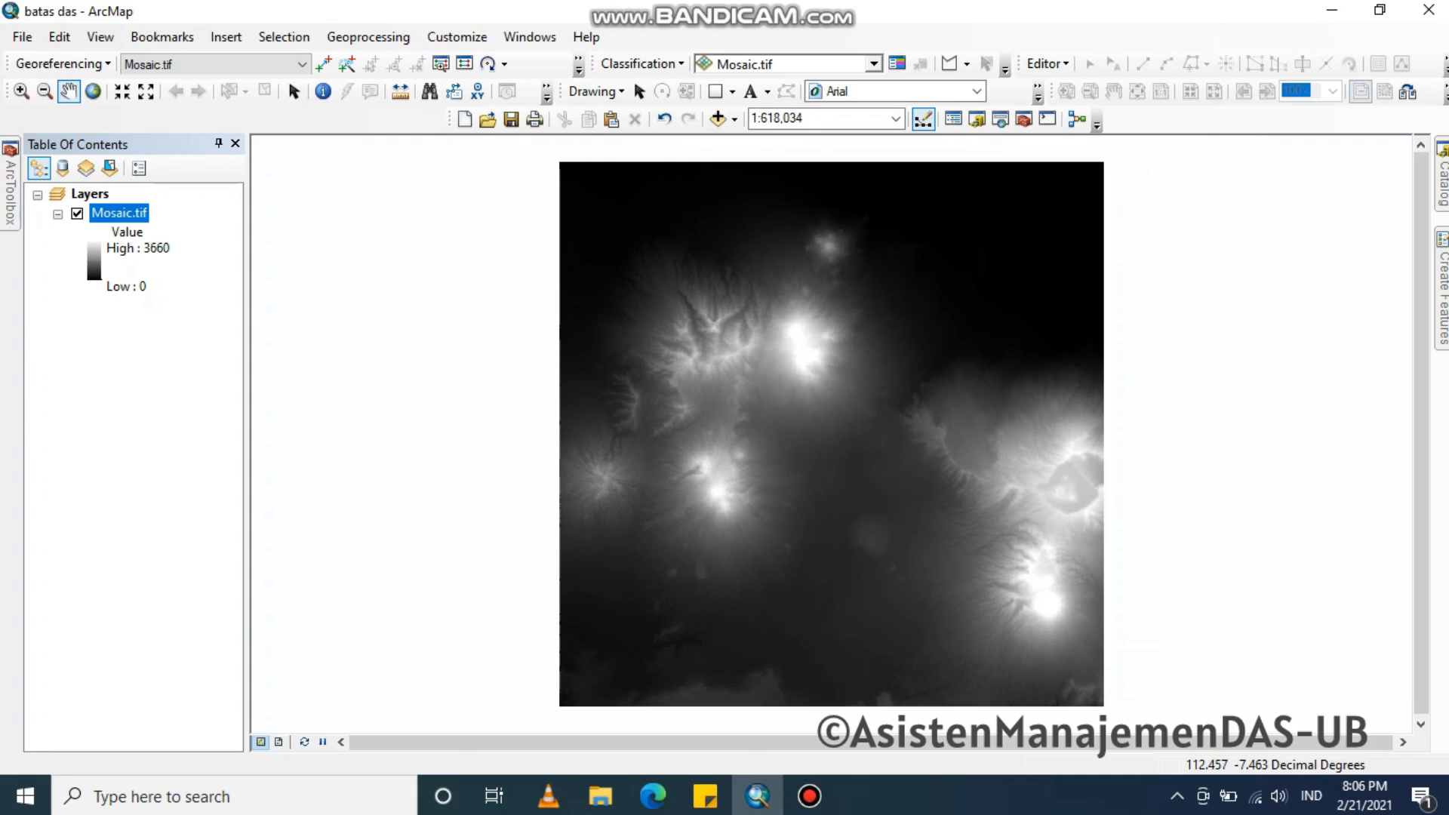
# Add the existing Fill_Mosaic.tif raster from the catalog's PROSES folder to the map
pyautogui.click(1443, 180)
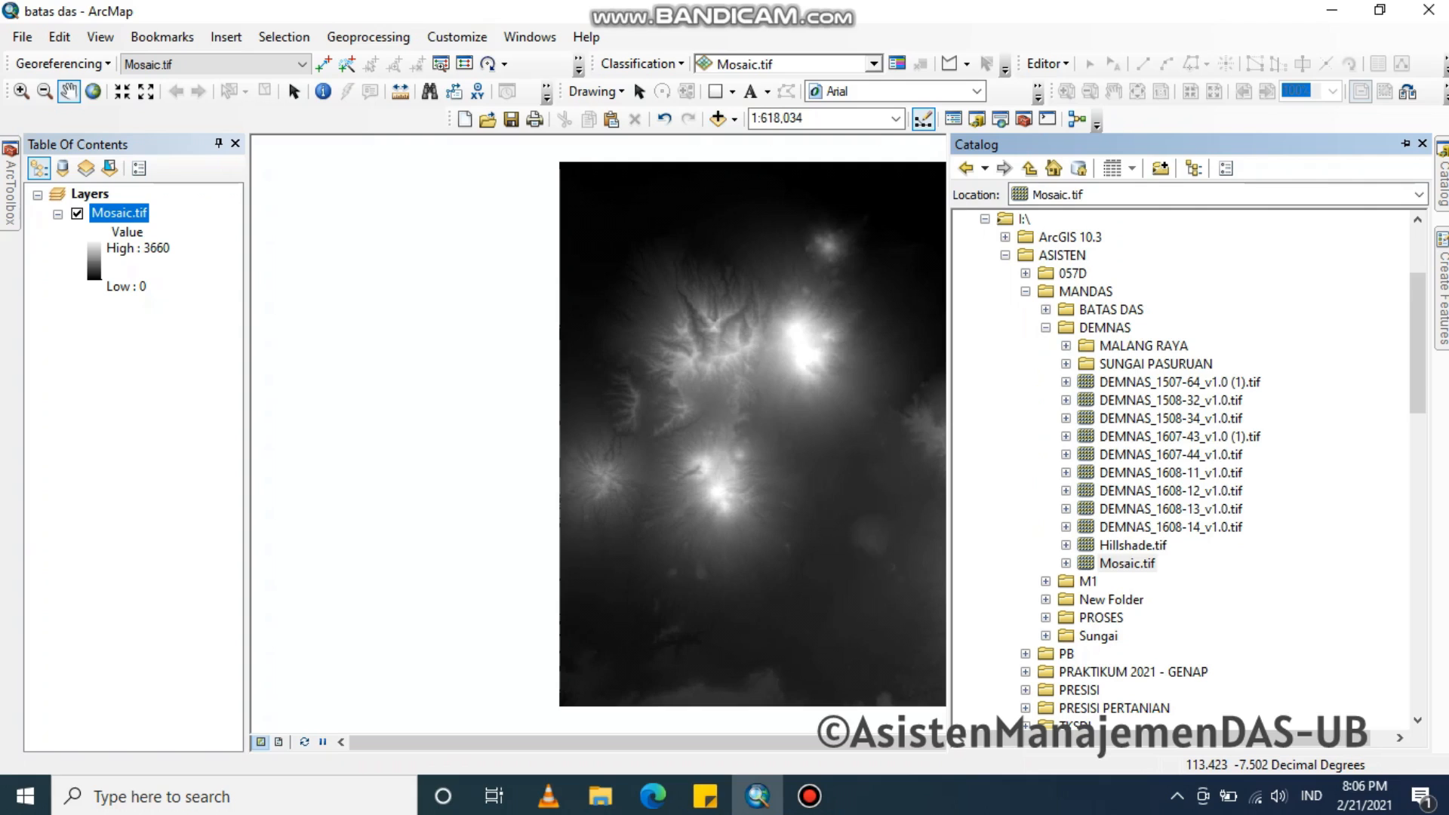
pyautogui.click(1046, 617)
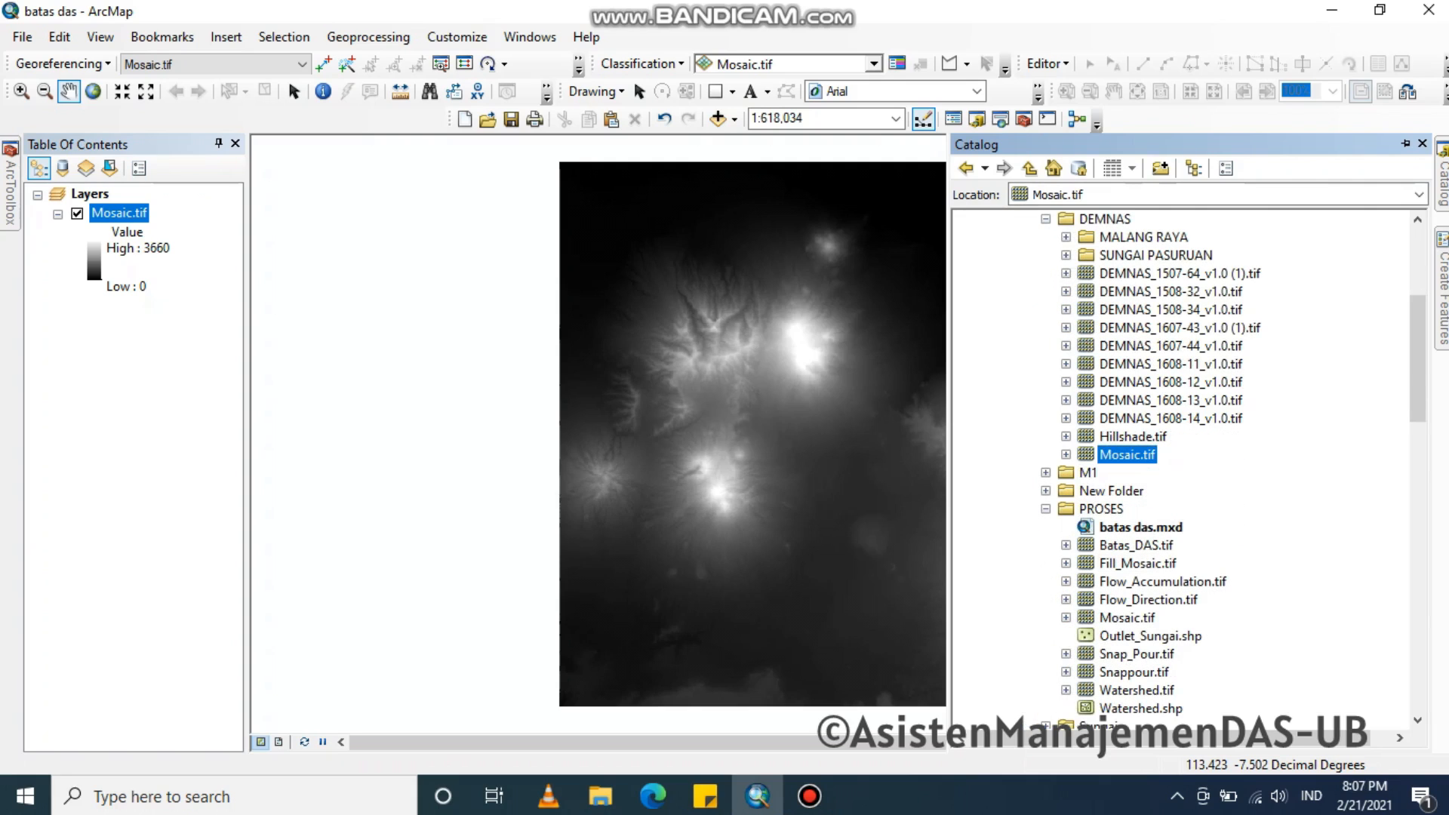
pyautogui.moveTo(1137, 564); pyautogui.dragTo(755, 452)
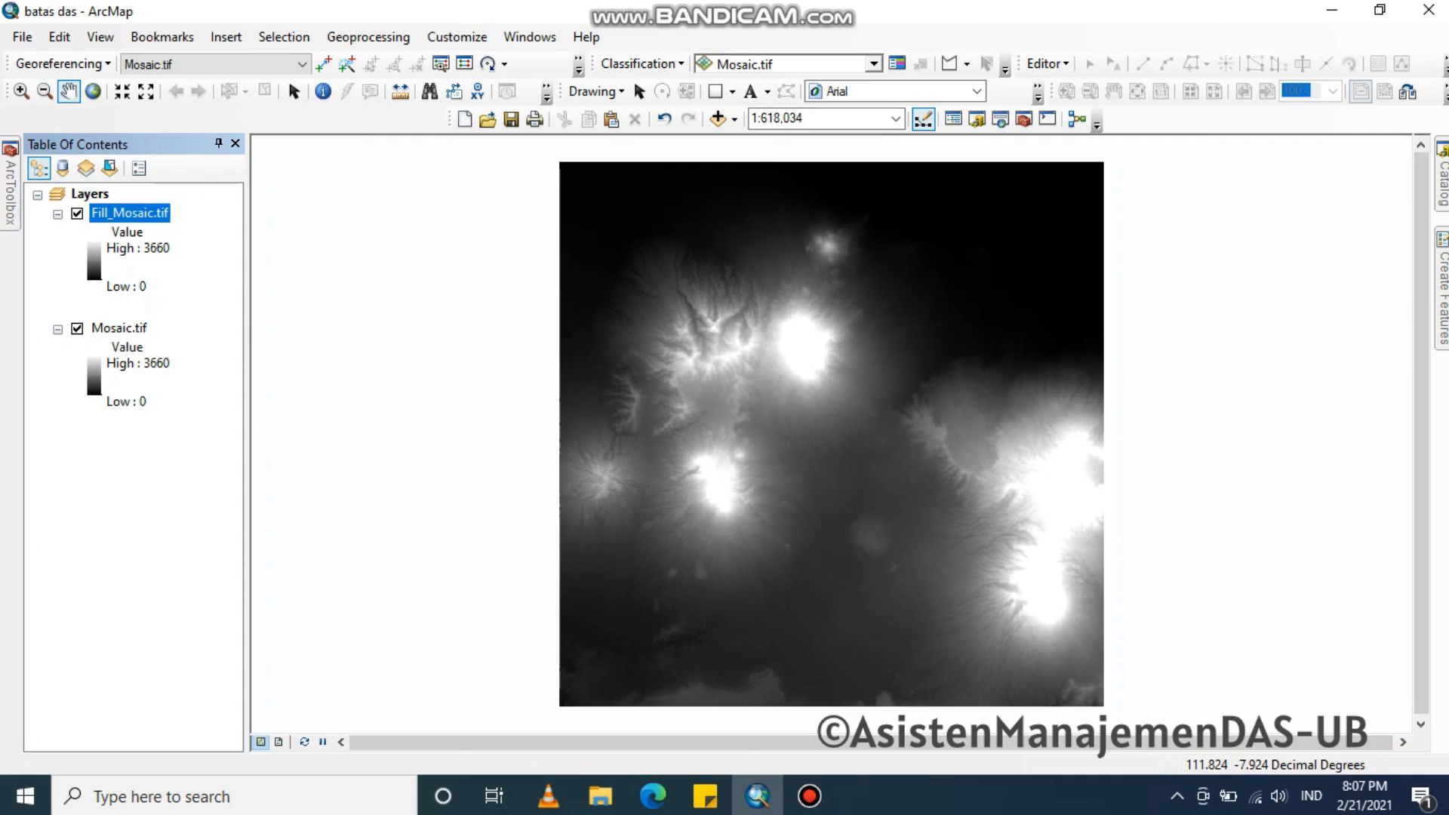
pyautogui.click(58, 329)
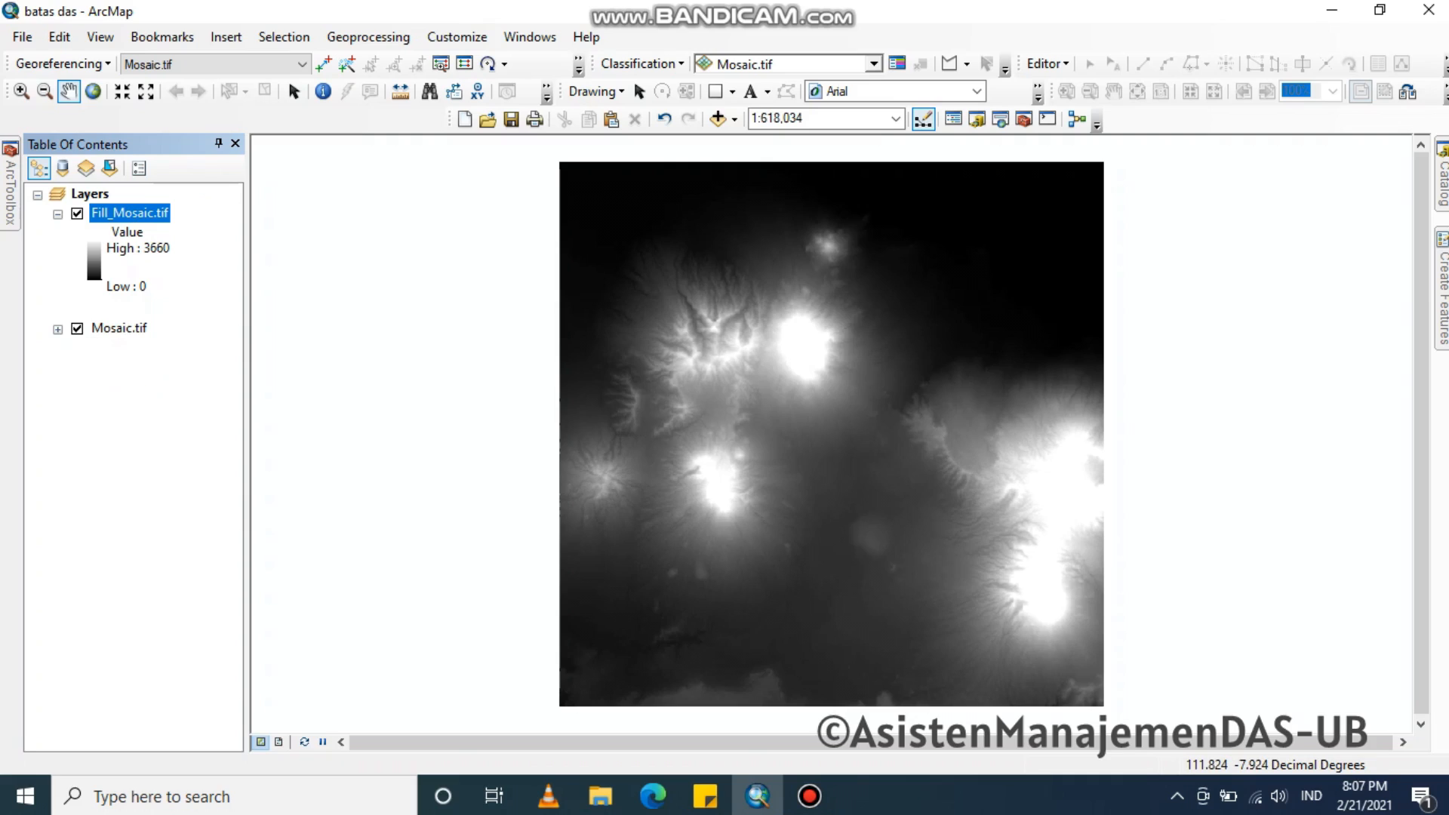
pyautogui.click(58, 214)
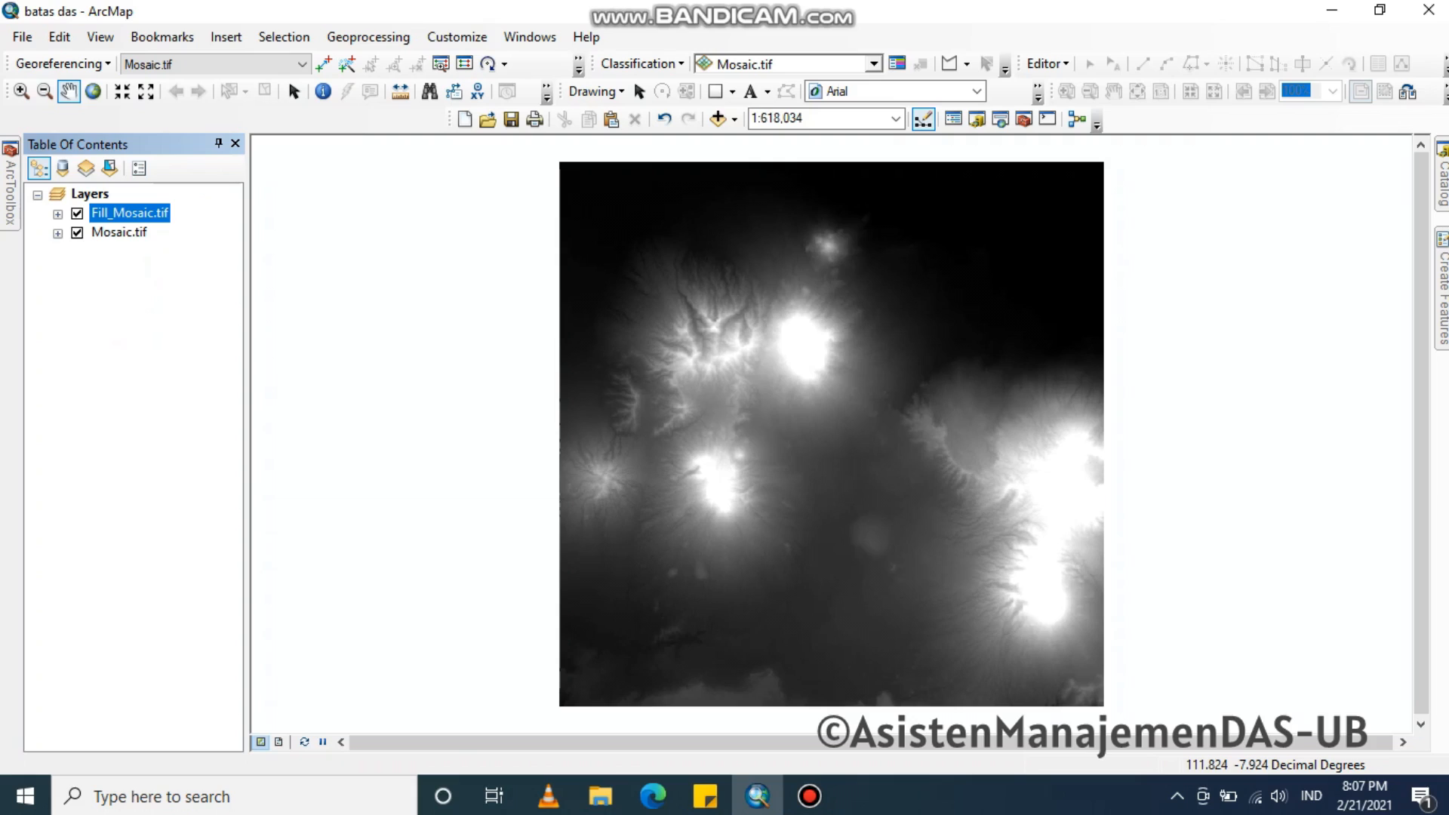
pyautogui.click(58, 214)
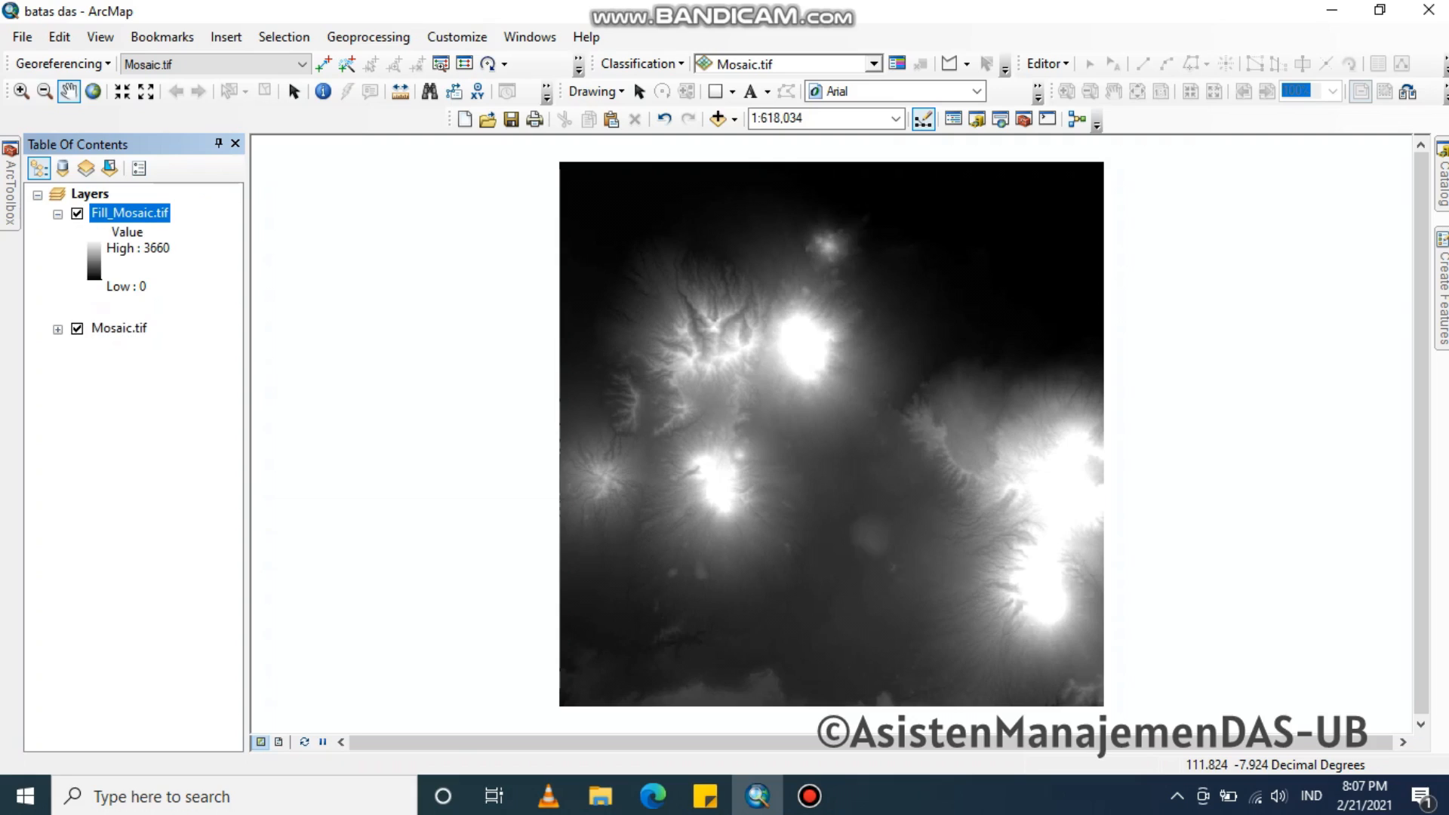
pyautogui.click(58, 329)
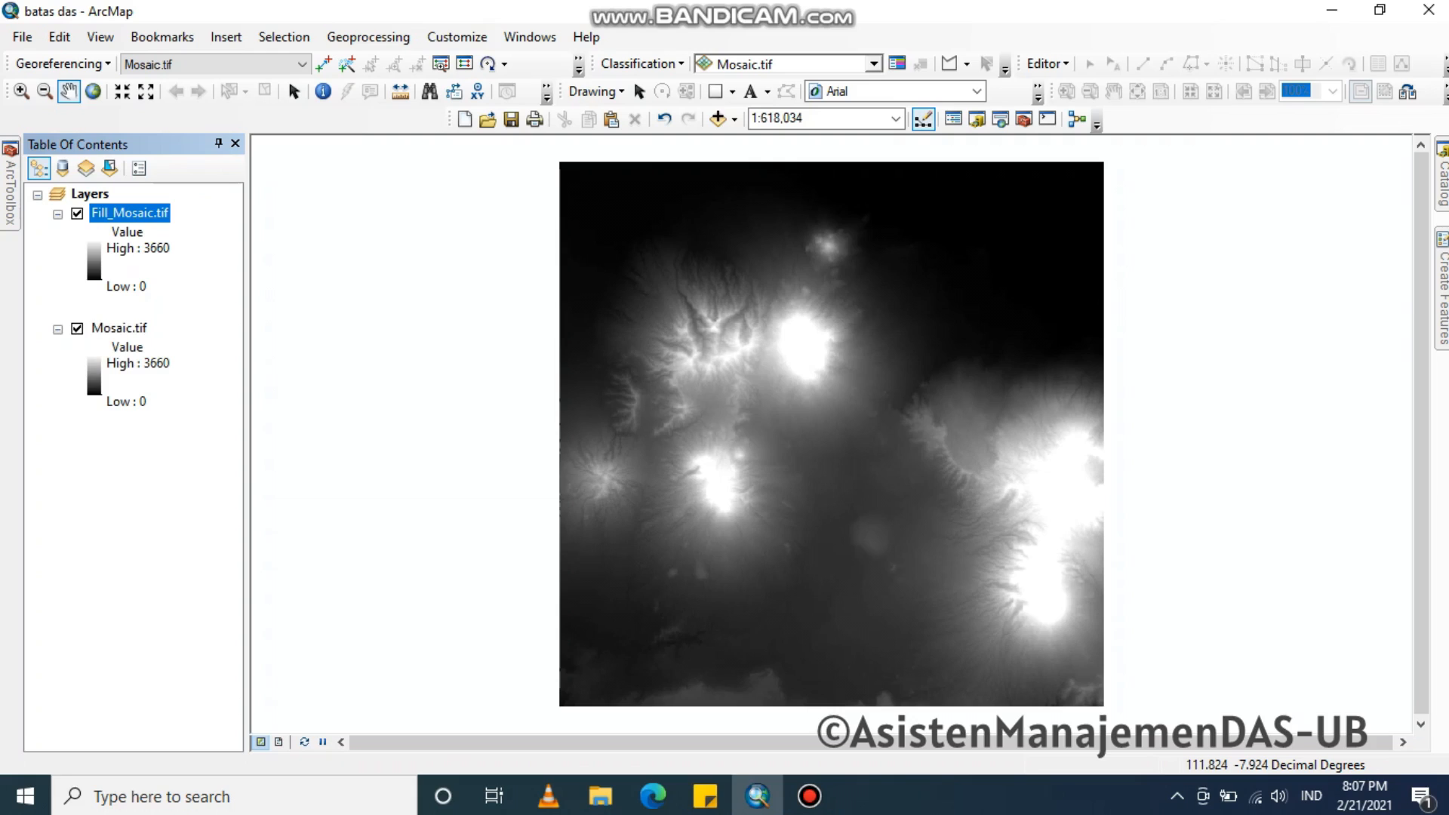
# Open the Flow Direction tool from the Hydrology toolset and use Fill_Mosaic.tif as its input surface raster
pyautogui.moveTo(10, 190)
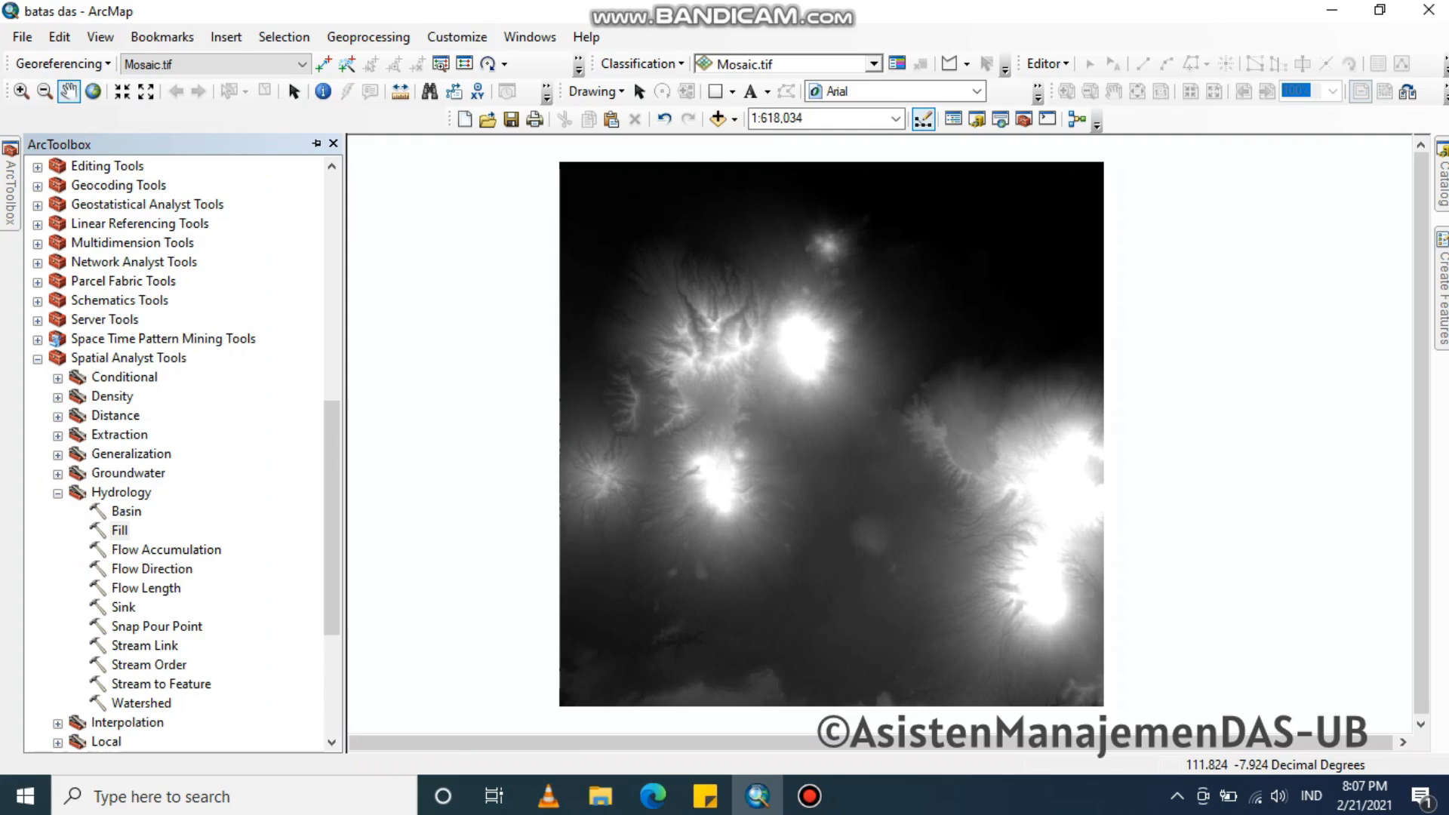
pyautogui.doubleClick(152, 569)
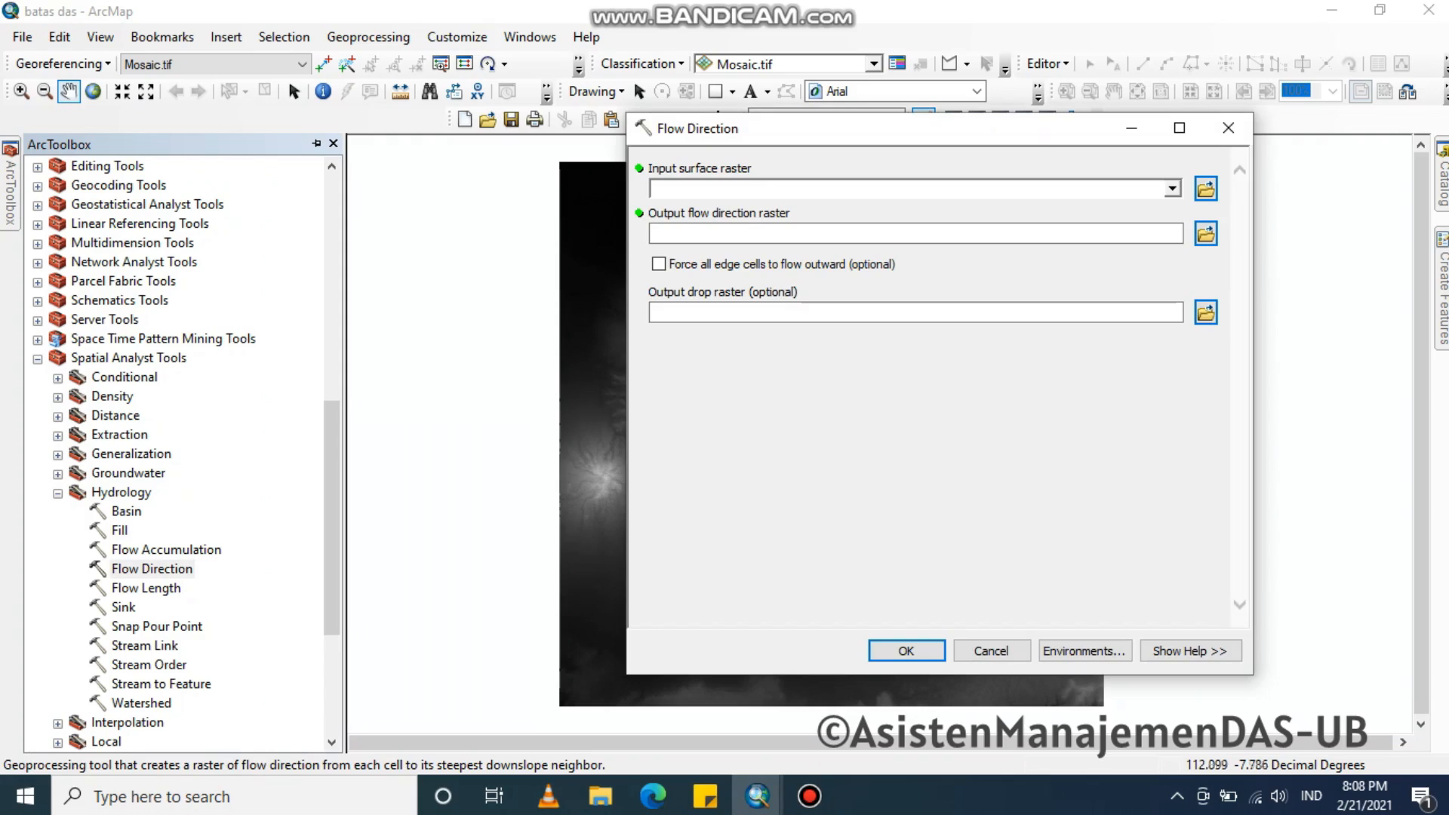
pyautogui.click(494, 445)
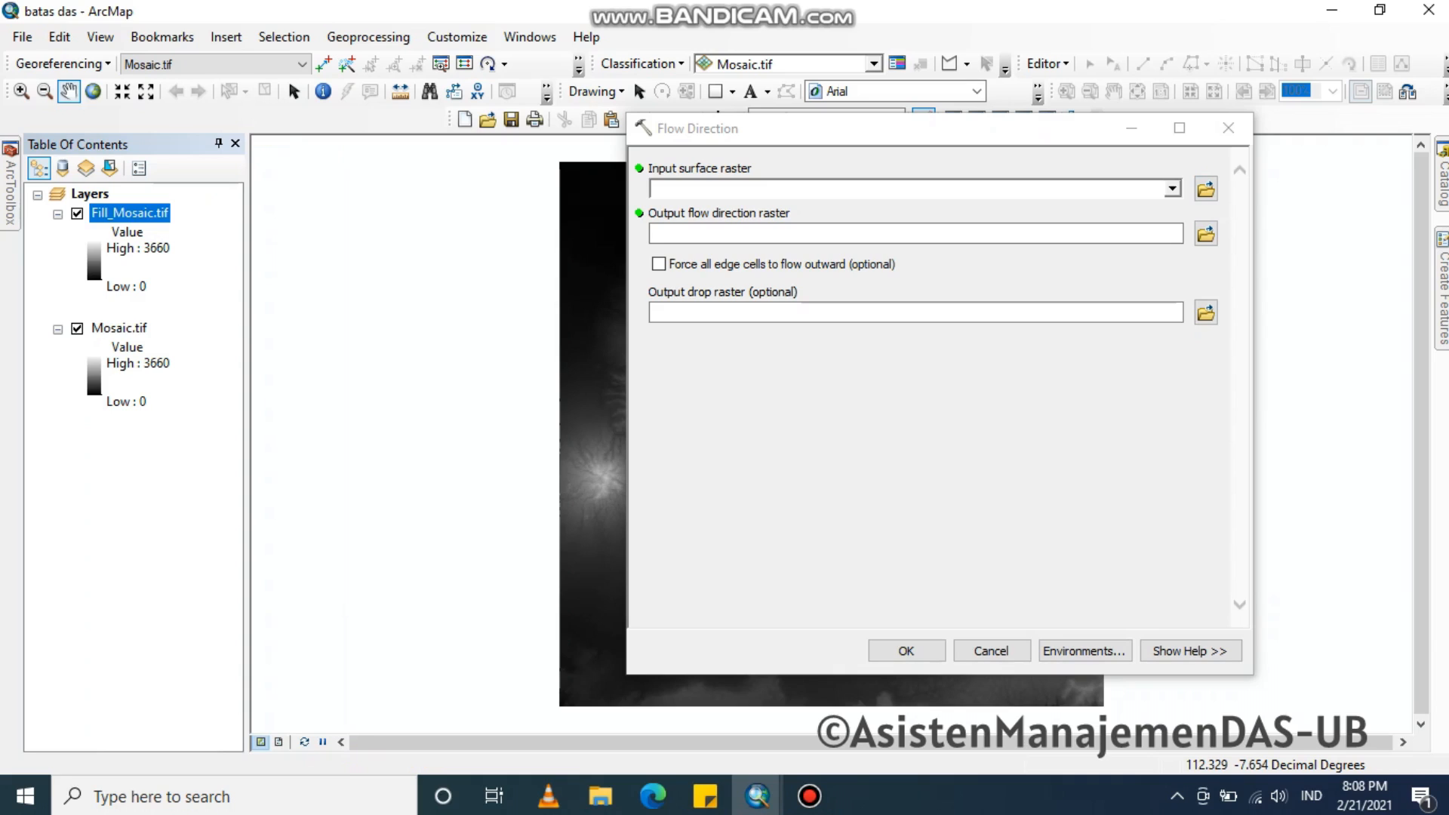
pyautogui.click(1172, 188)
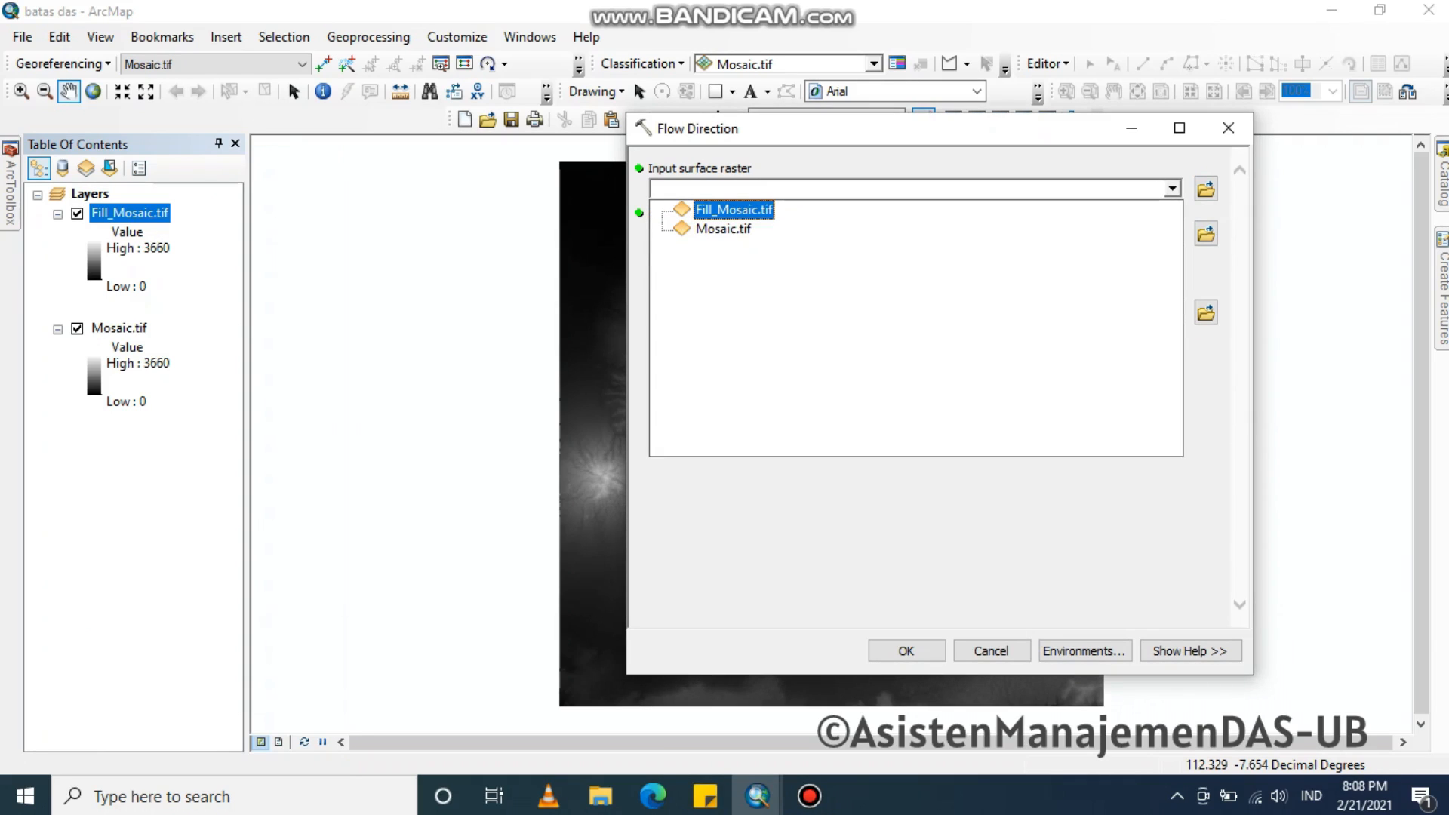
pyautogui.click(733, 211)
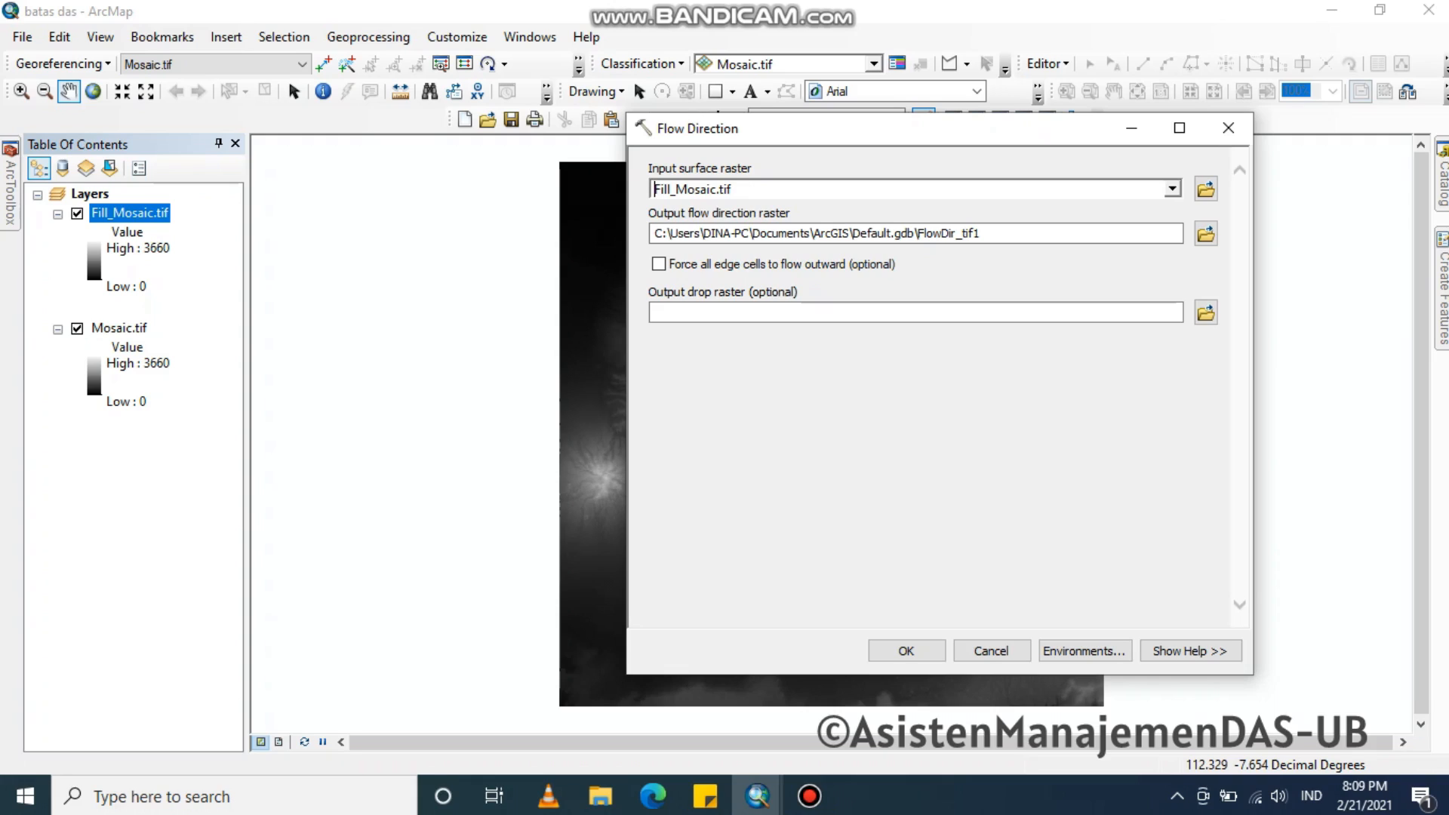
# Set the output flow direction raster to Flow_Direction-.tif in the MANDAS\PROSES folder and close the Flow Direction tool
pyautogui.click(1206, 234)
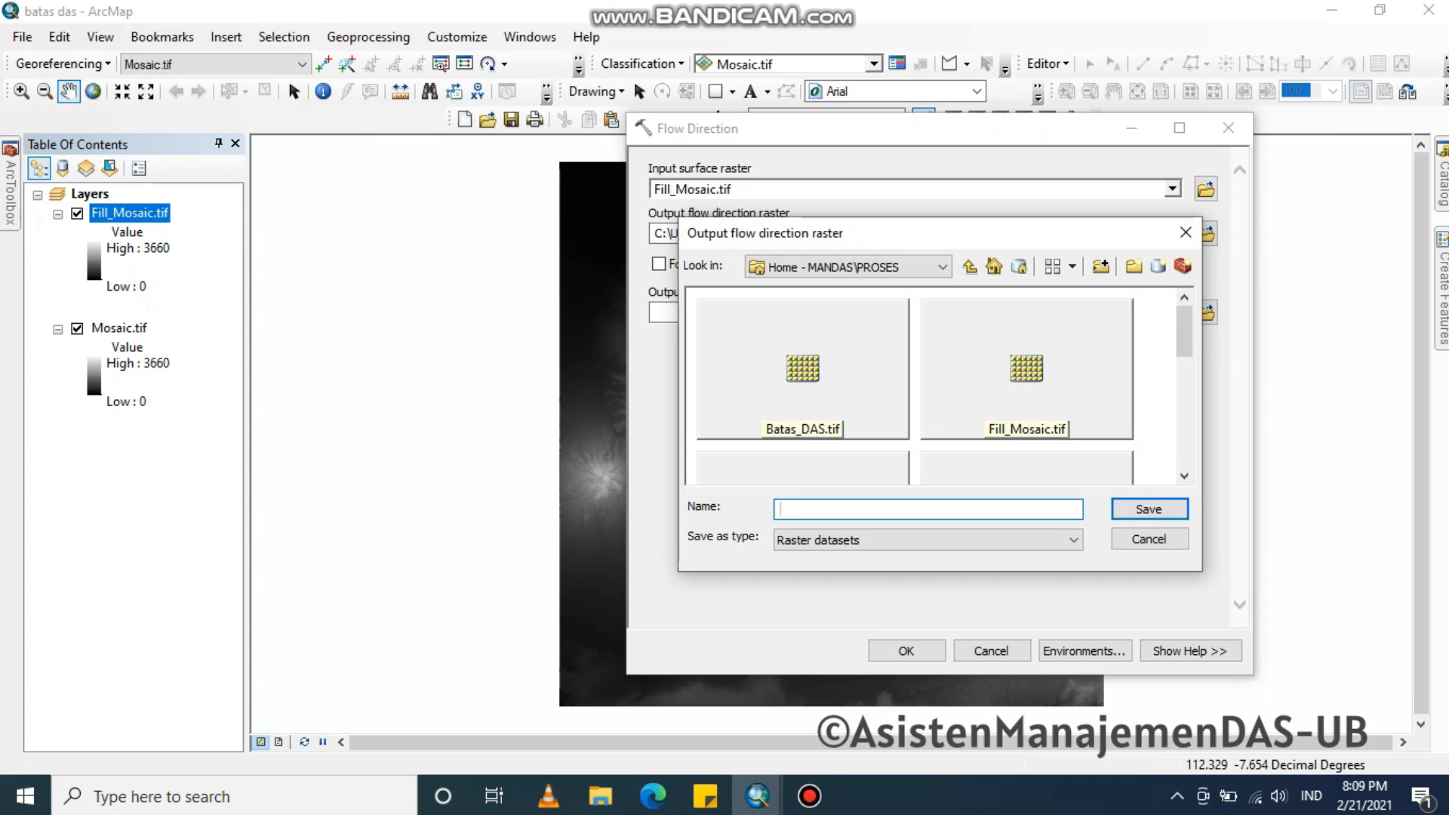
pyautogui.scroll(-2, 928, 385)
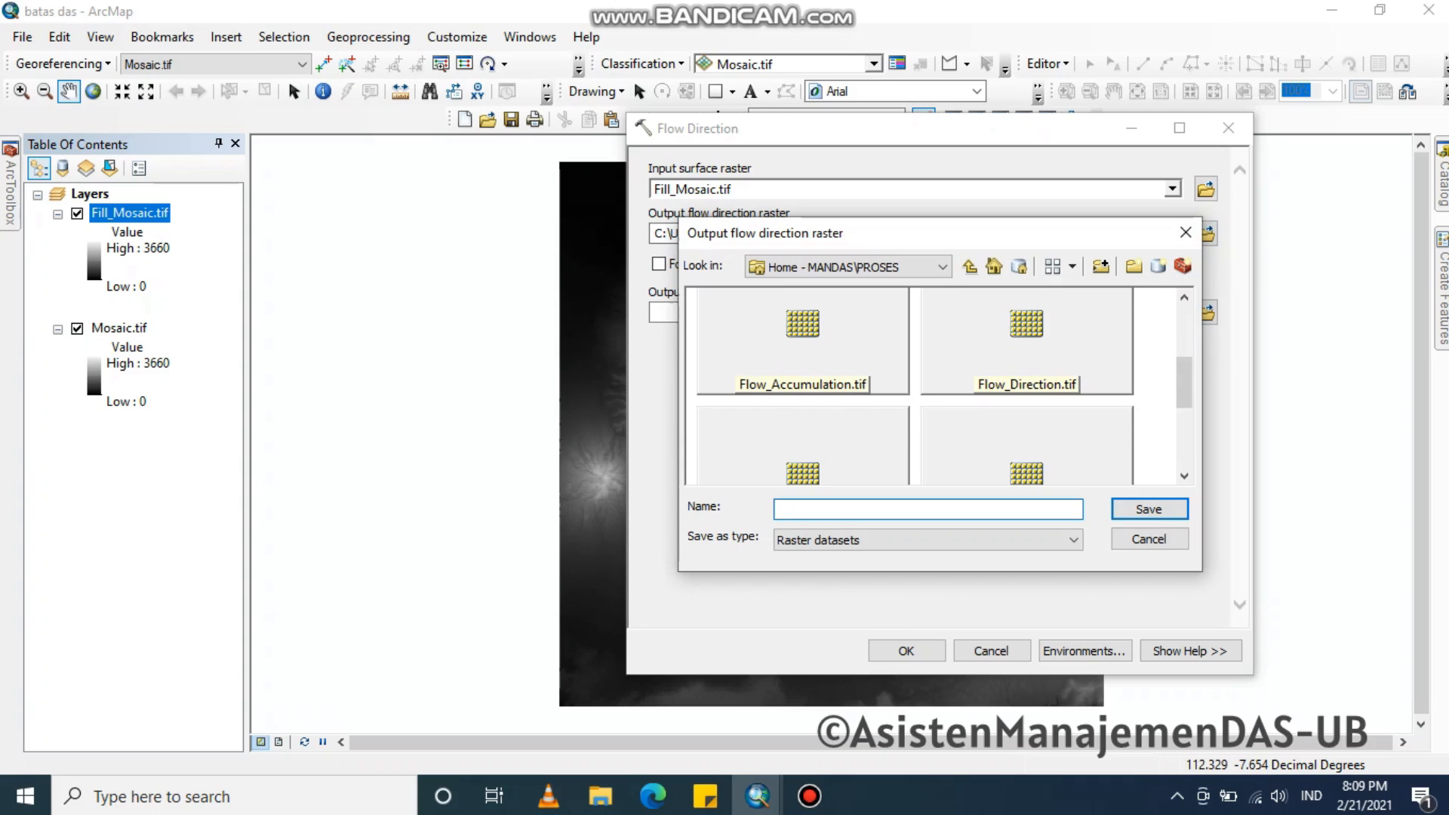
pyautogui.click(1026, 341)
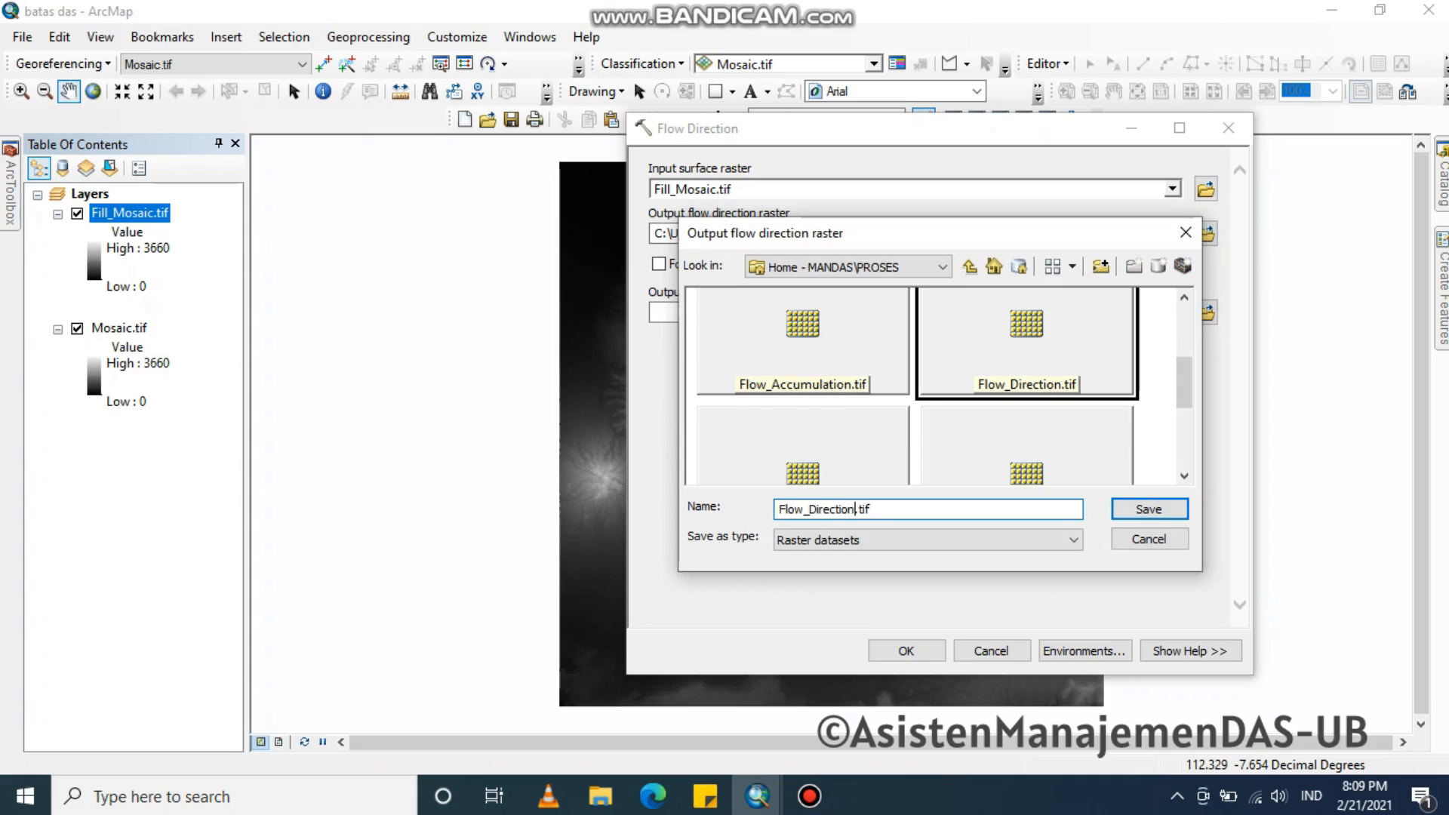
pyautogui.click(859, 509)
pyautogui.moveTo(876, 509); pyautogui.dragTo(860, 509)
pyautogui.press('Return')
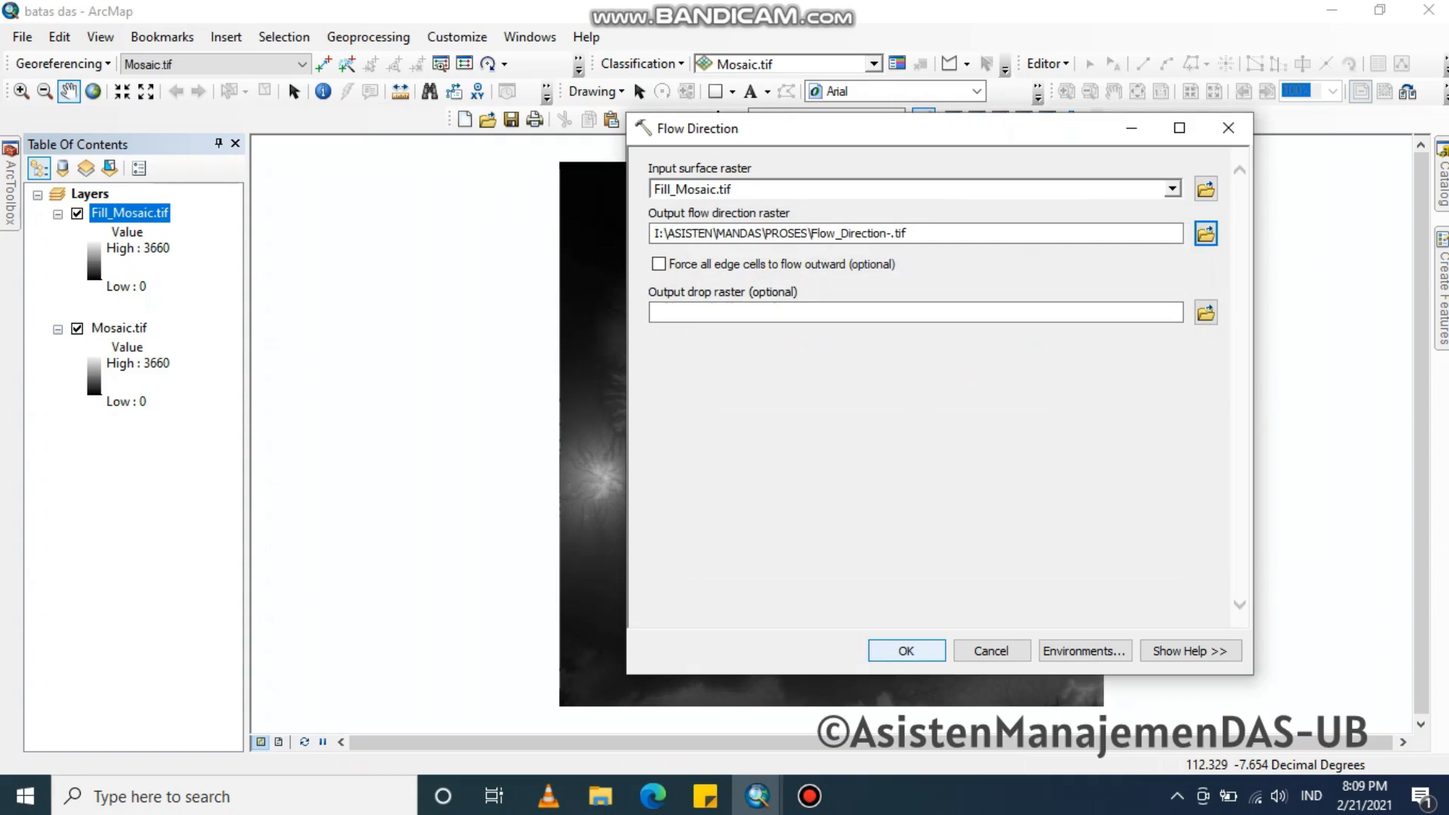
pyautogui.press('Return')
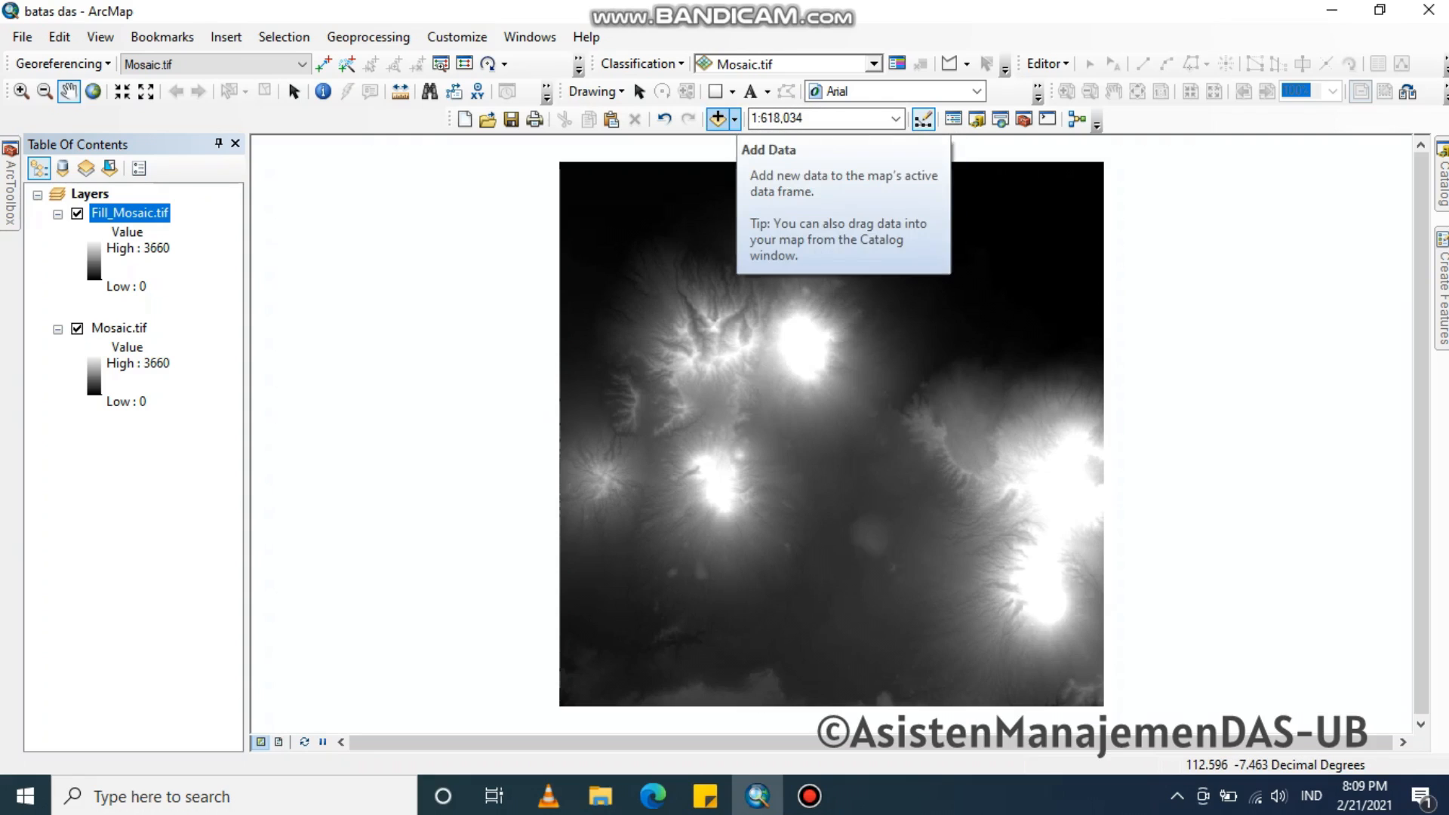
# Add the existing Flow_Direction.tif raster from the catalog's PROSES folder to the map and build its pyramids
pyautogui.click(1442, 181)
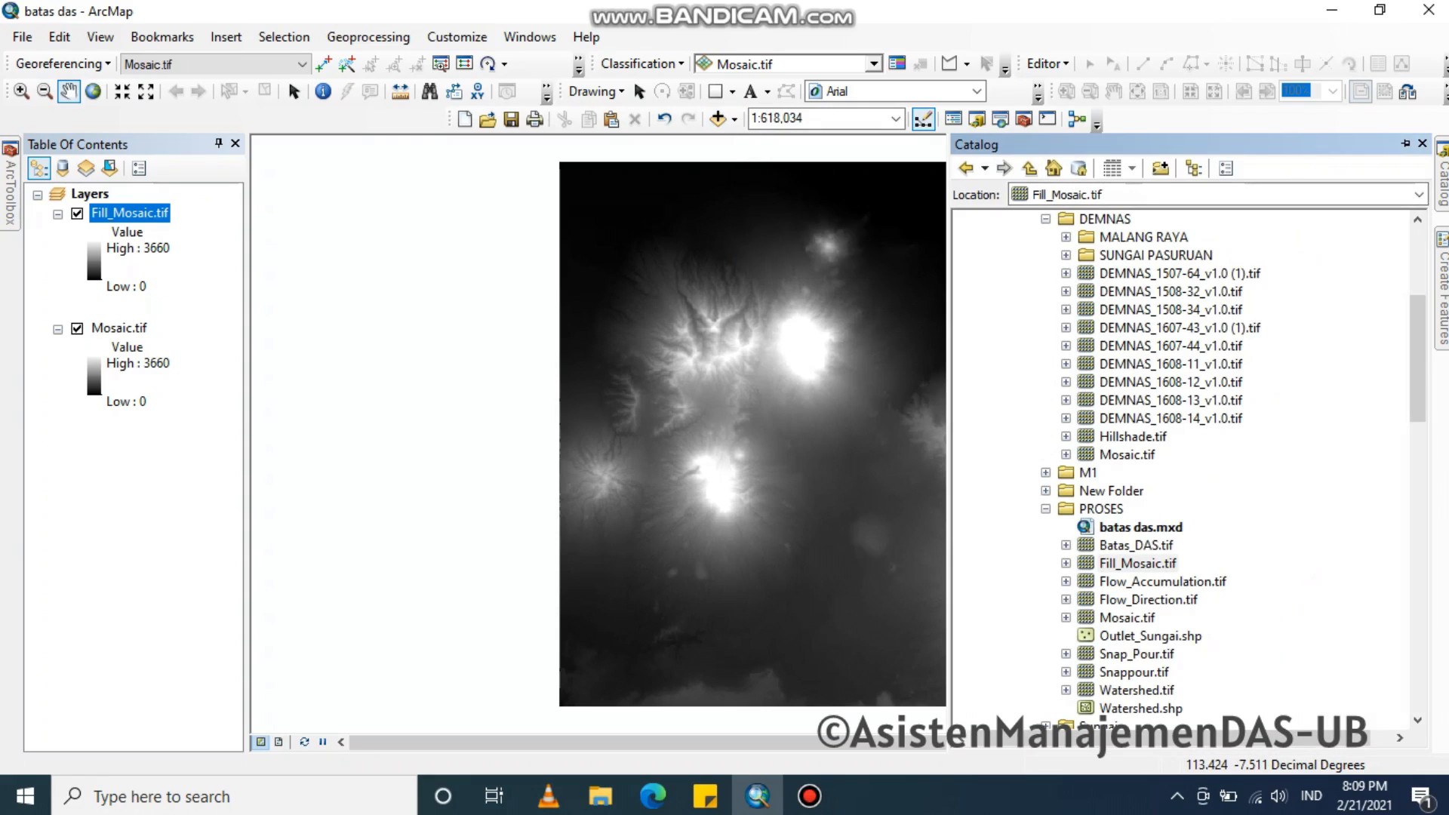
pyautogui.click(1148, 600)
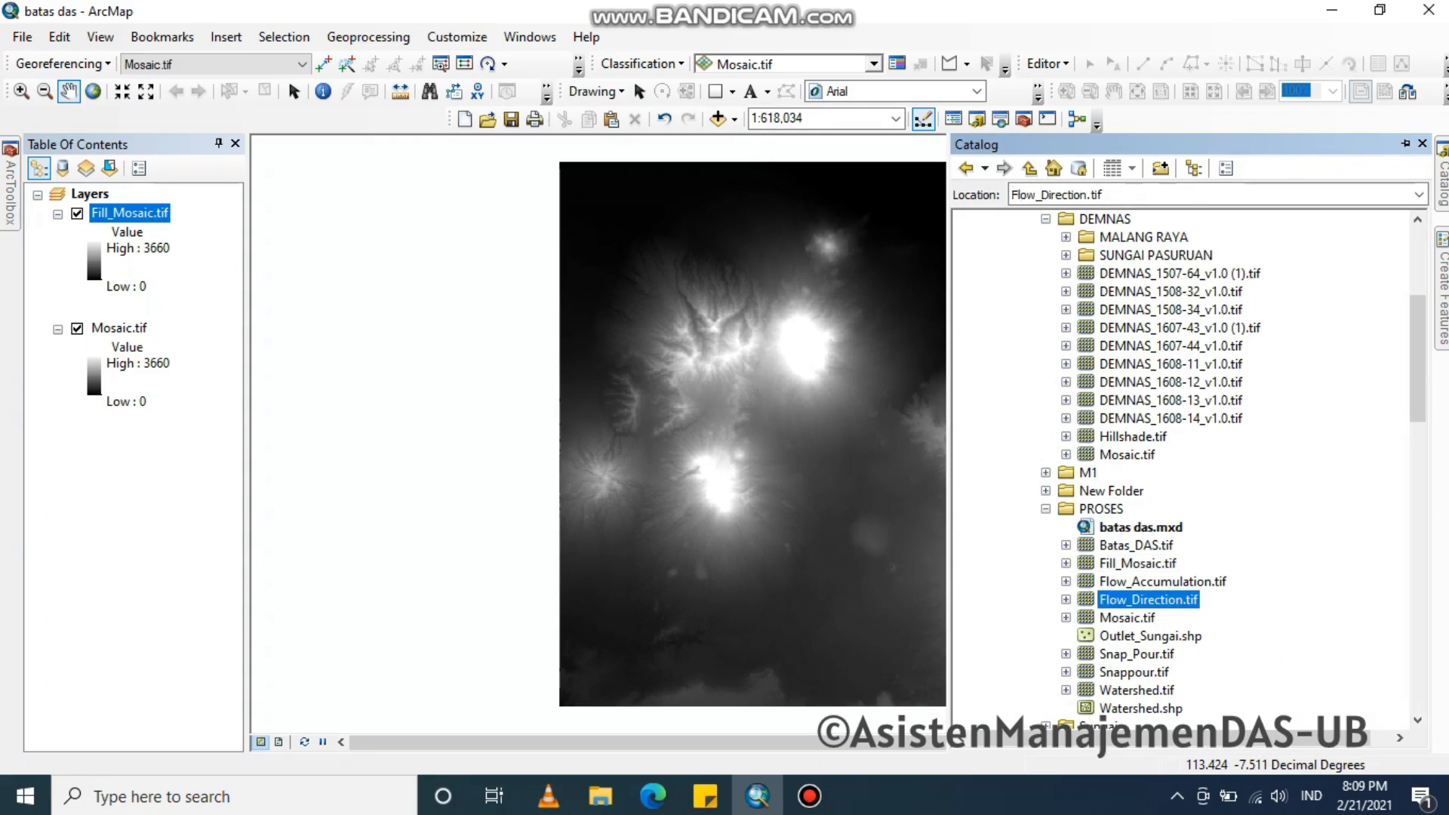
pyautogui.moveTo(1148, 599); pyautogui.dragTo(755, 415)
pyautogui.click(709, 362)
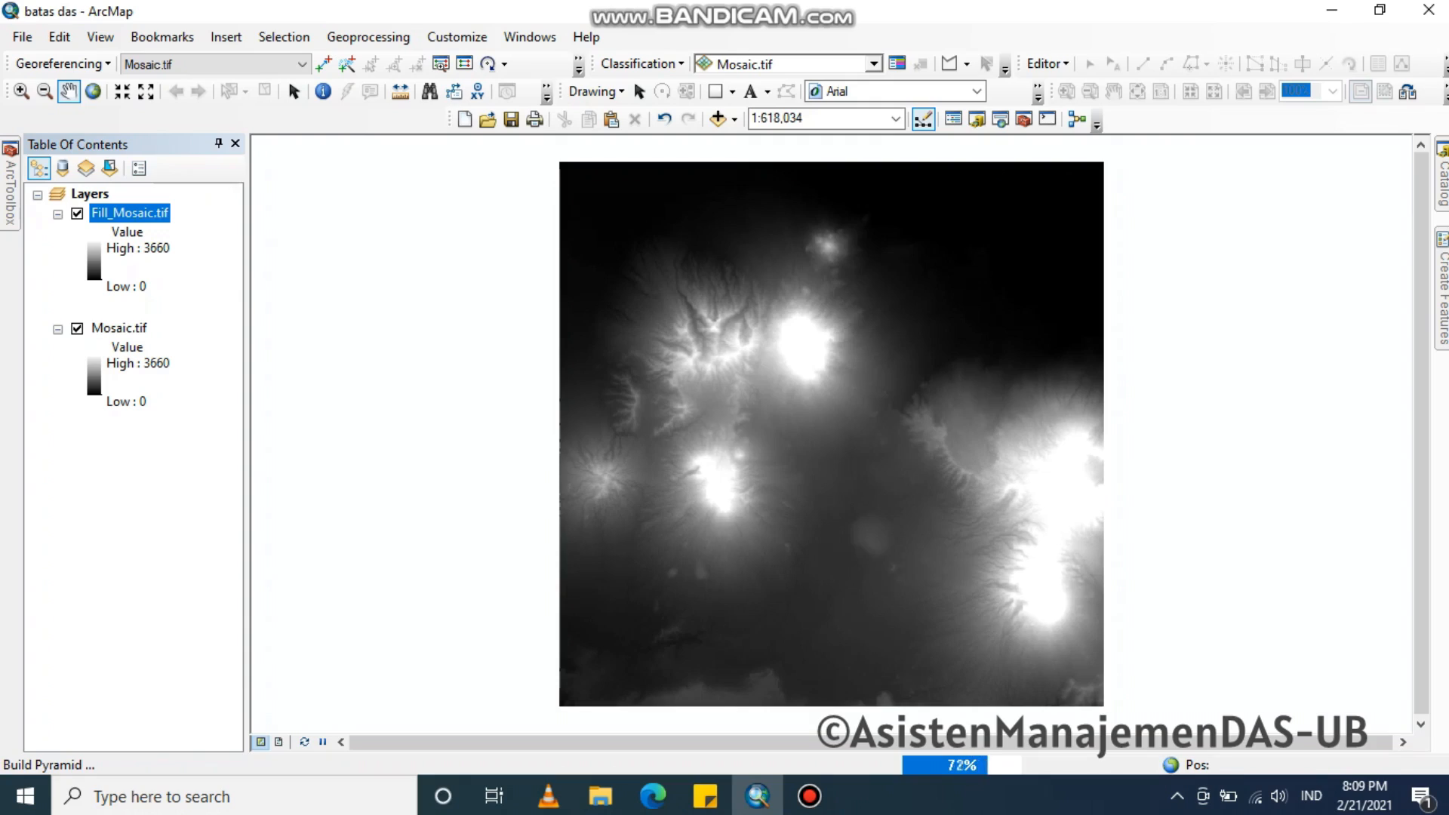
# Hide the Fill_Mosaic.tif and Mosaic.tif layers and inspect the Flow_Direction.tif raster up close
pyautogui.click(77, 386)
pyautogui.click(77, 501)
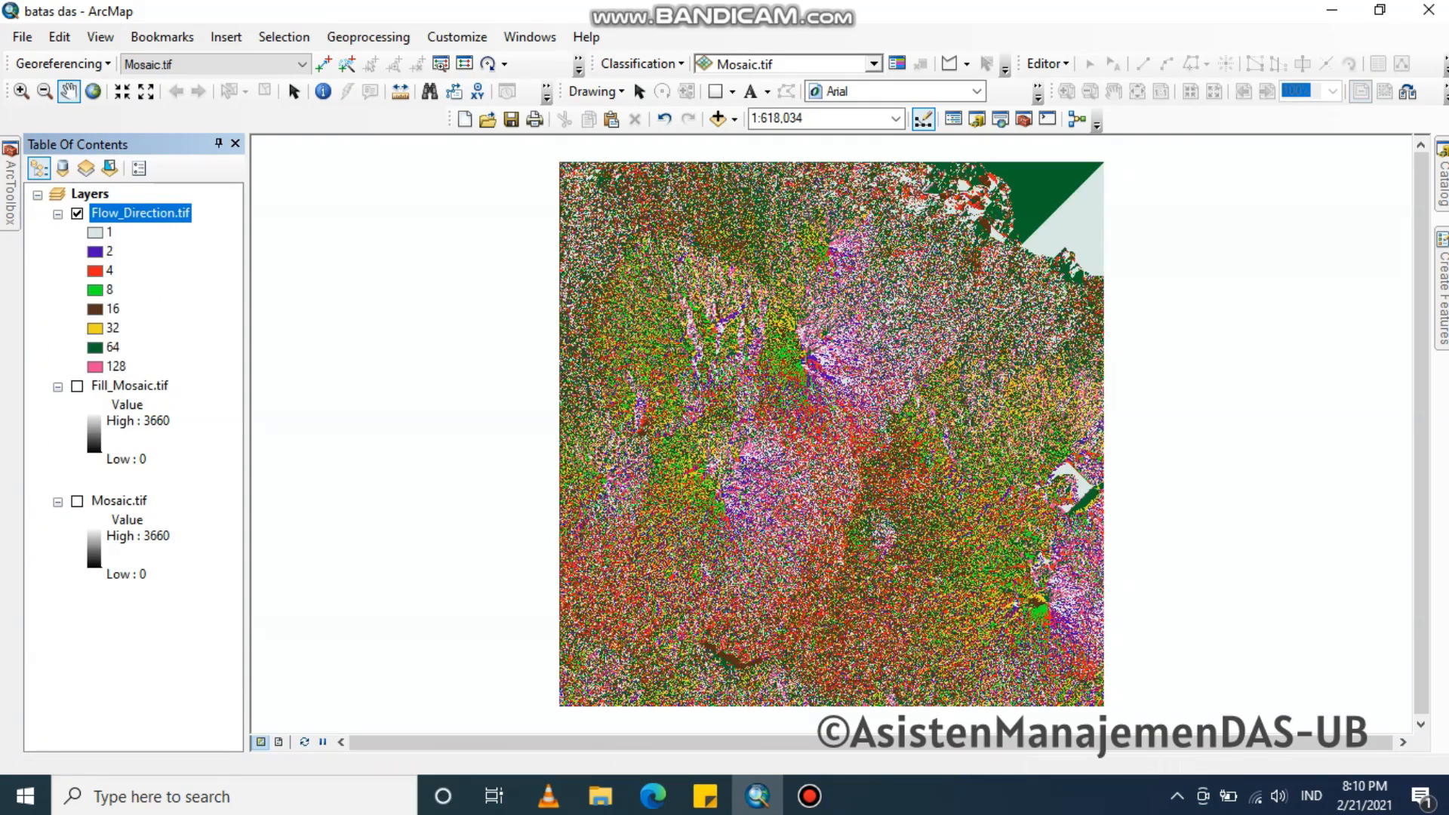
pyautogui.scroll(-4, 895, 455)
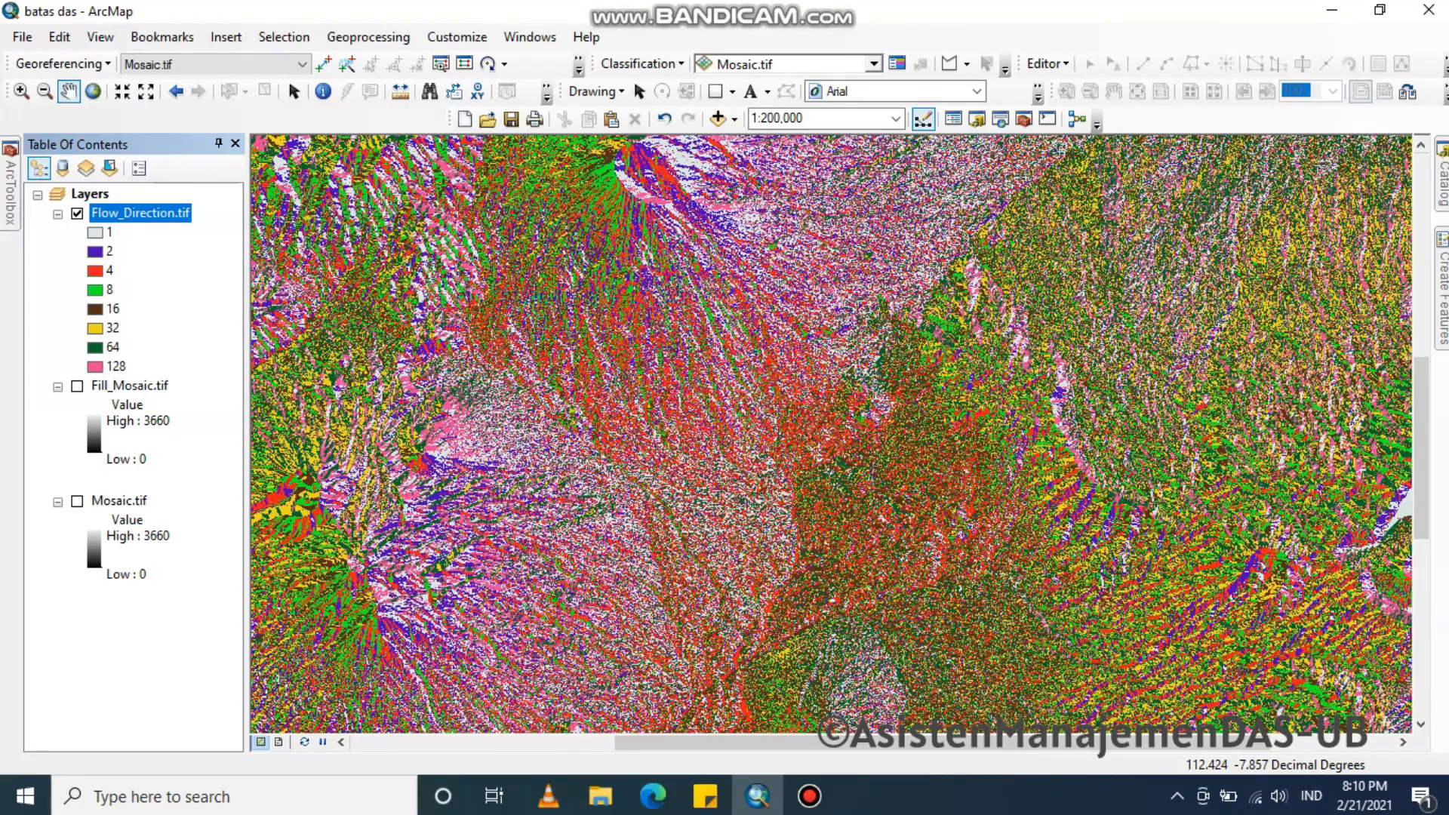
# Open the Flow Accumulation tool from the Hydrology toolset and use Flow_Direction.tif as its input flow direction raster
pyautogui.click(11, 185)
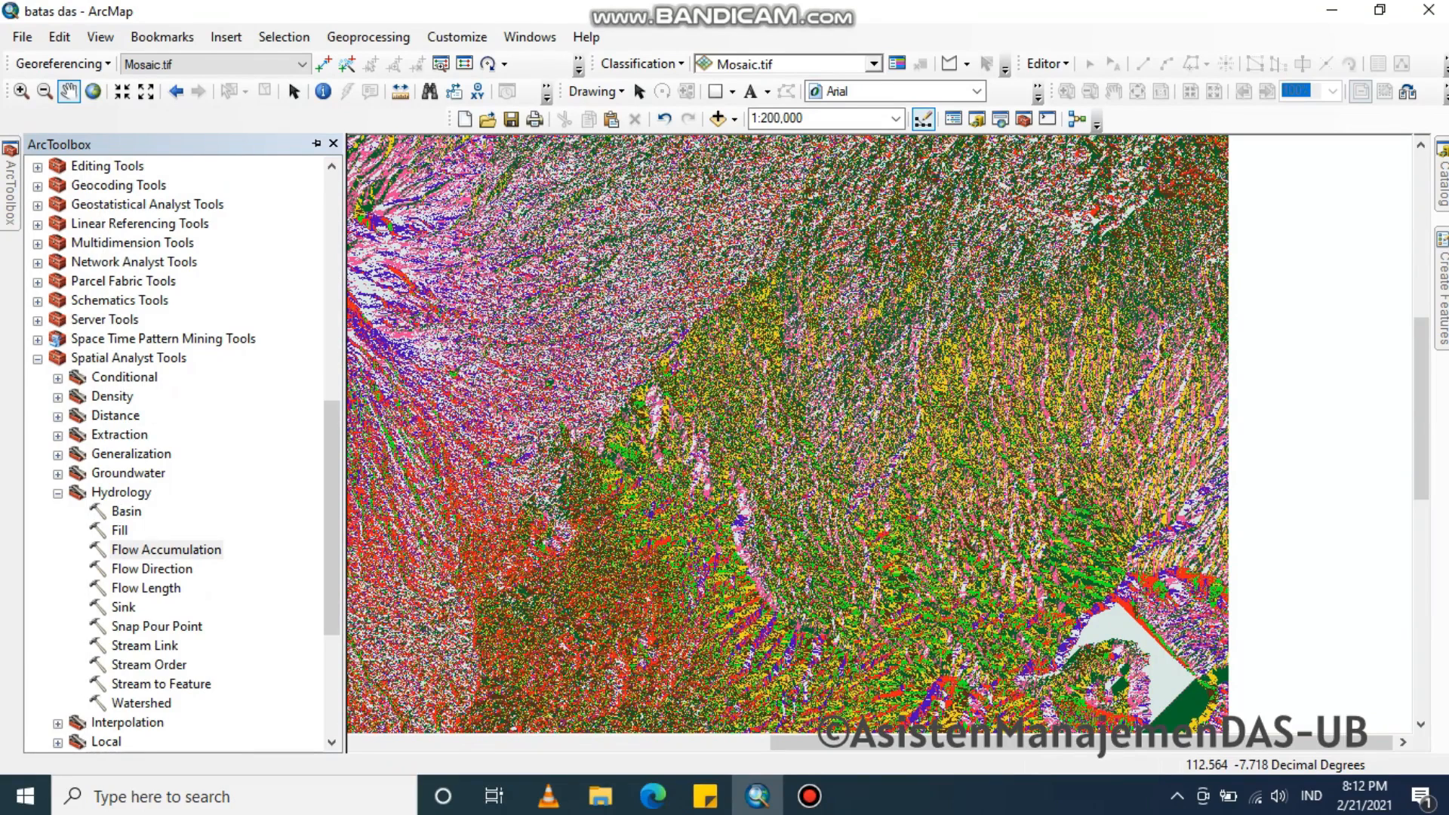
pyautogui.doubleClick(166, 549)
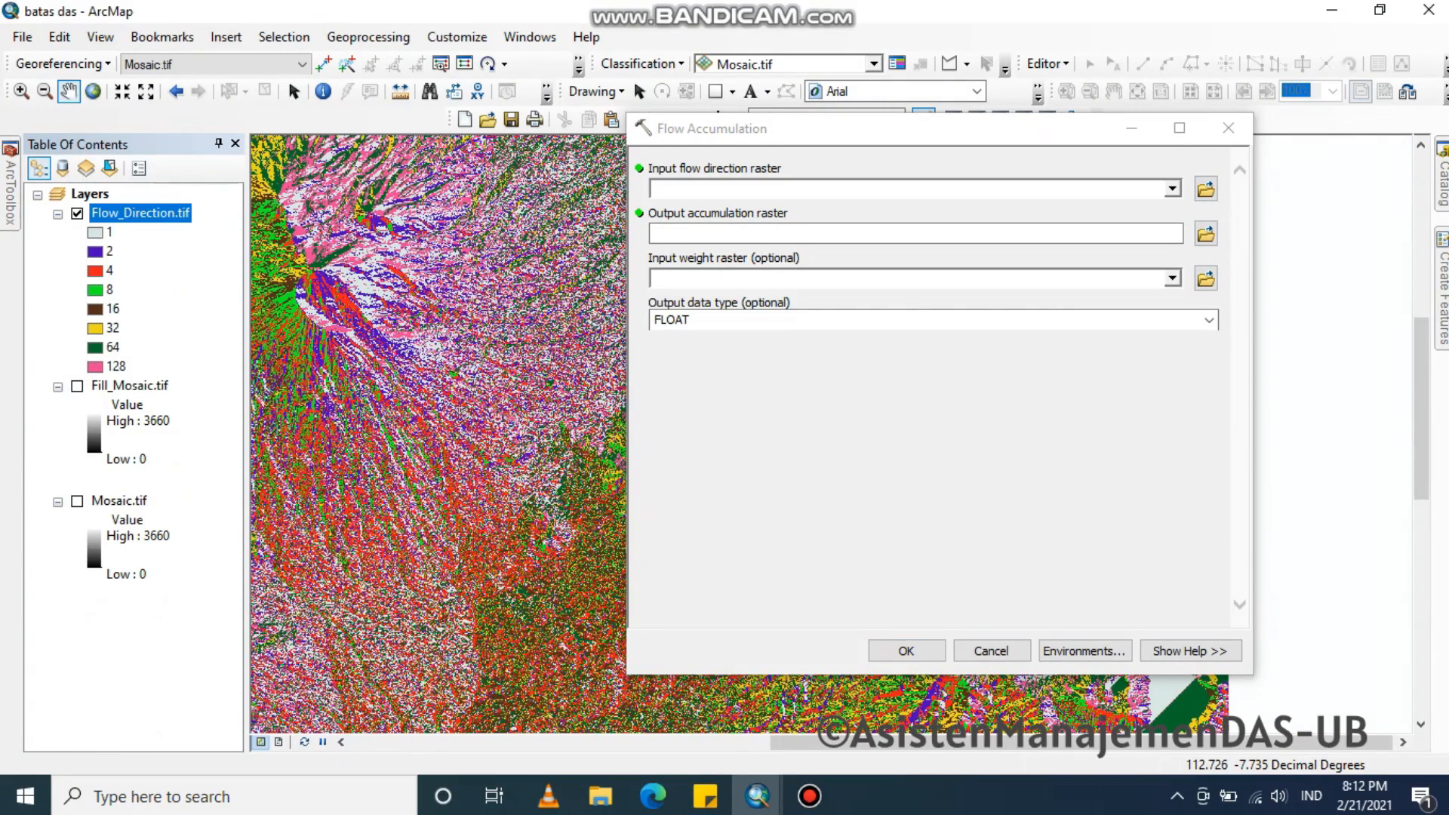
pyautogui.click(1172, 189)
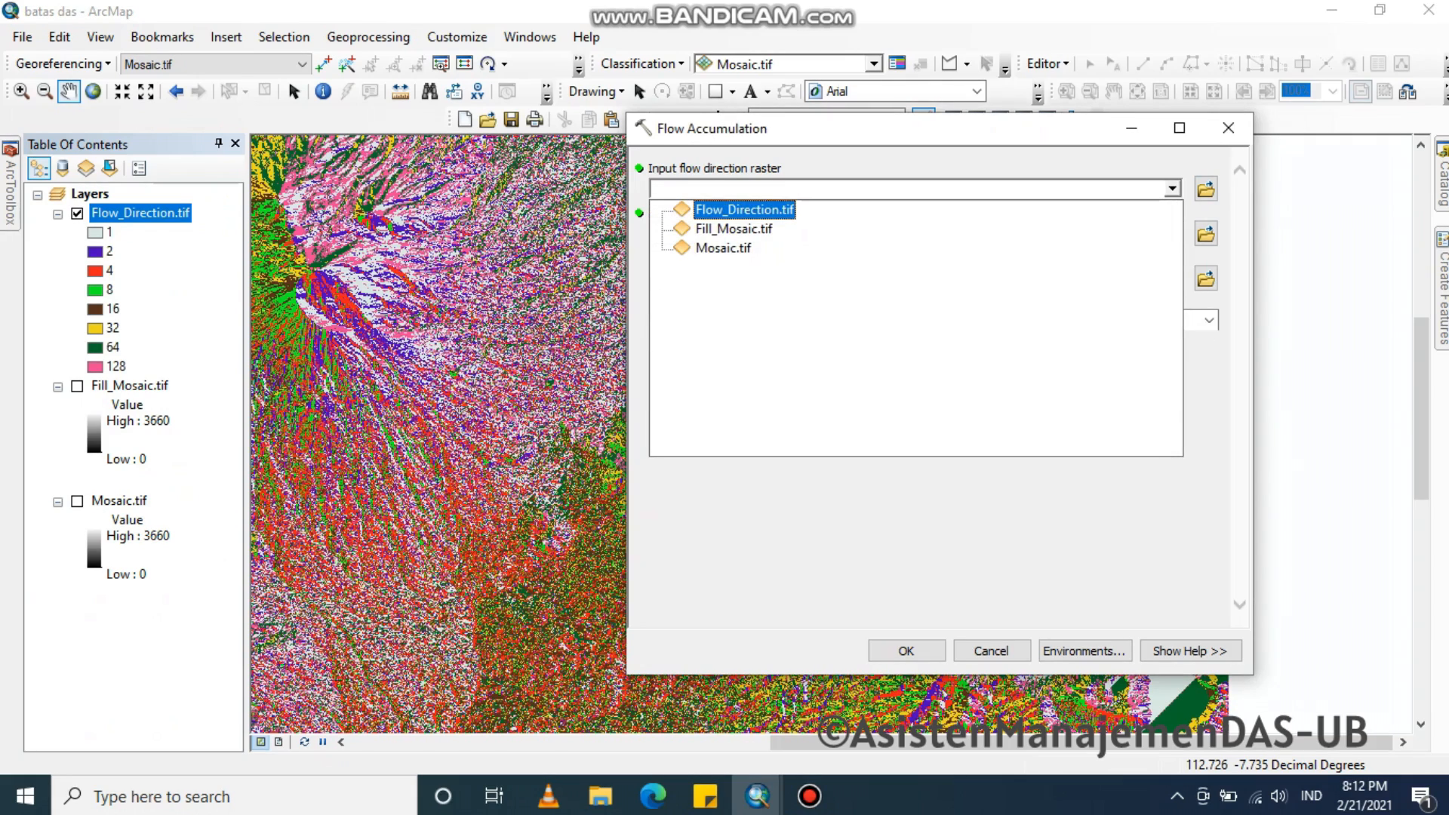
pyautogui.click(744, 210)
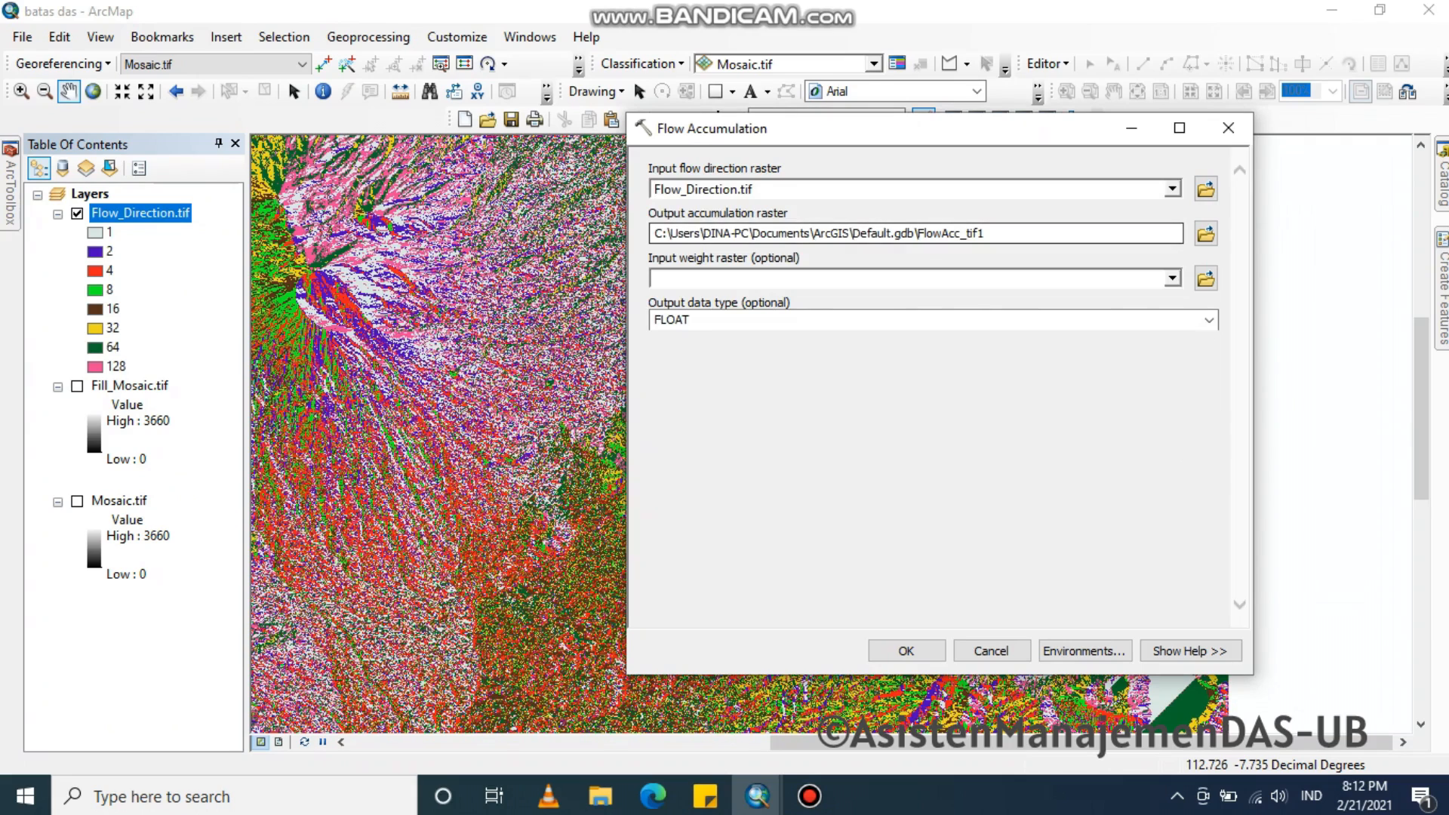
# Set the output accumulation raster to Flow_Accumulation-.tif in the MANDAS\PROSES folder and close the Flow Accumulation tool
pyautogui.click(1201, 234)
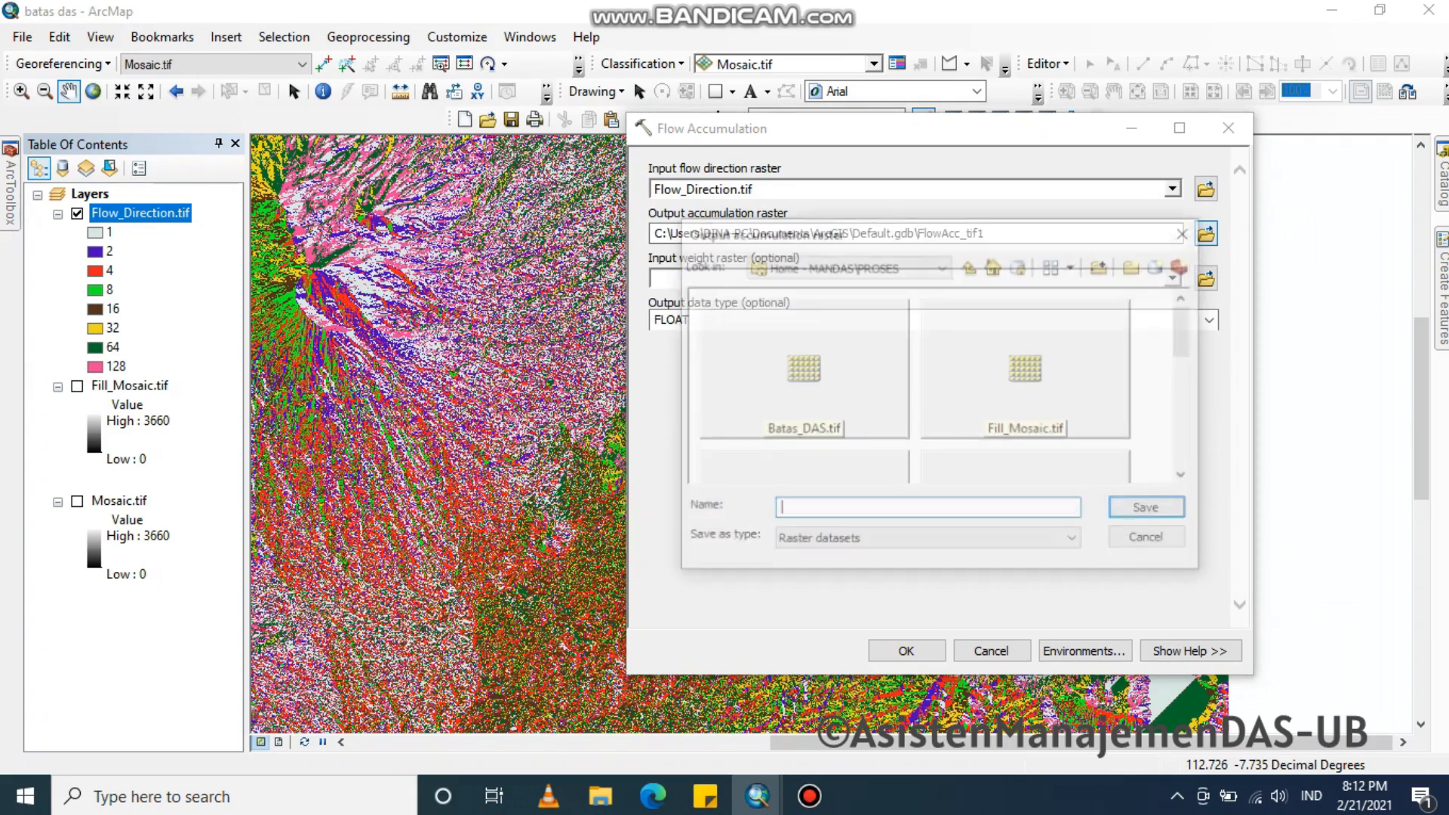
pyautogui.scroll(-3, 936, 385)
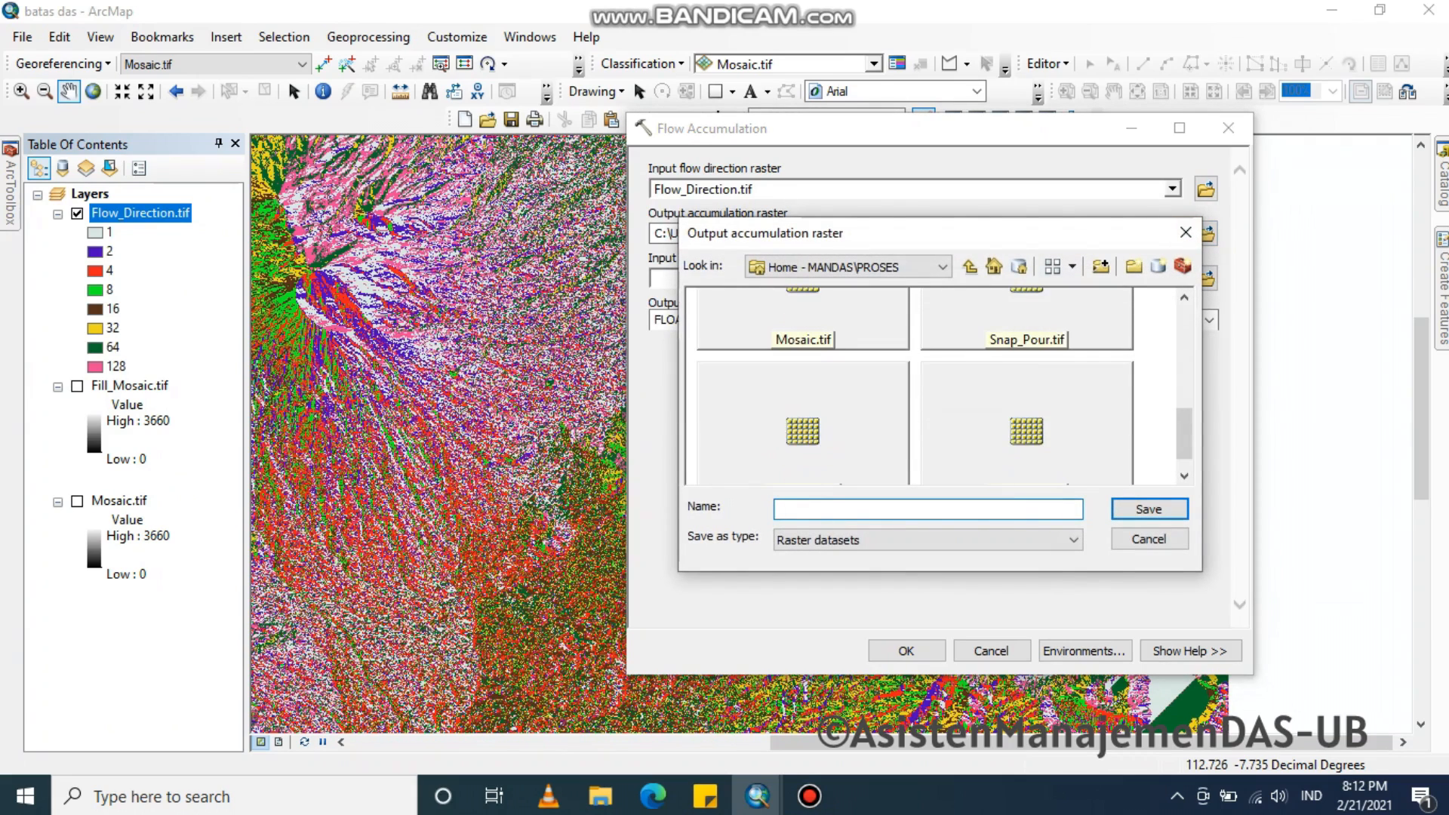
pyautogui.scroll(3, 936, 385)
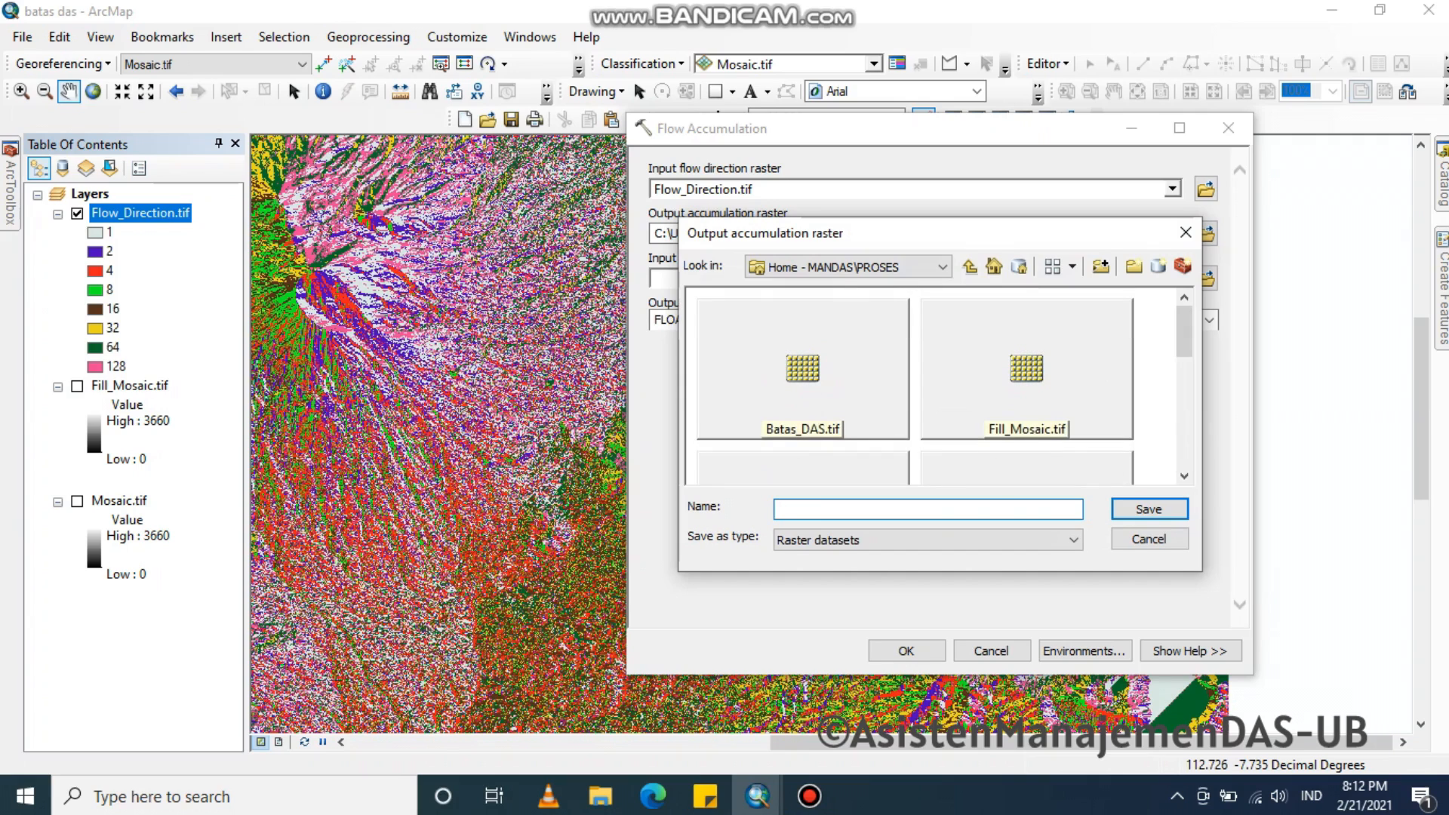
pyautogui.scroll(-2, 936, 385)
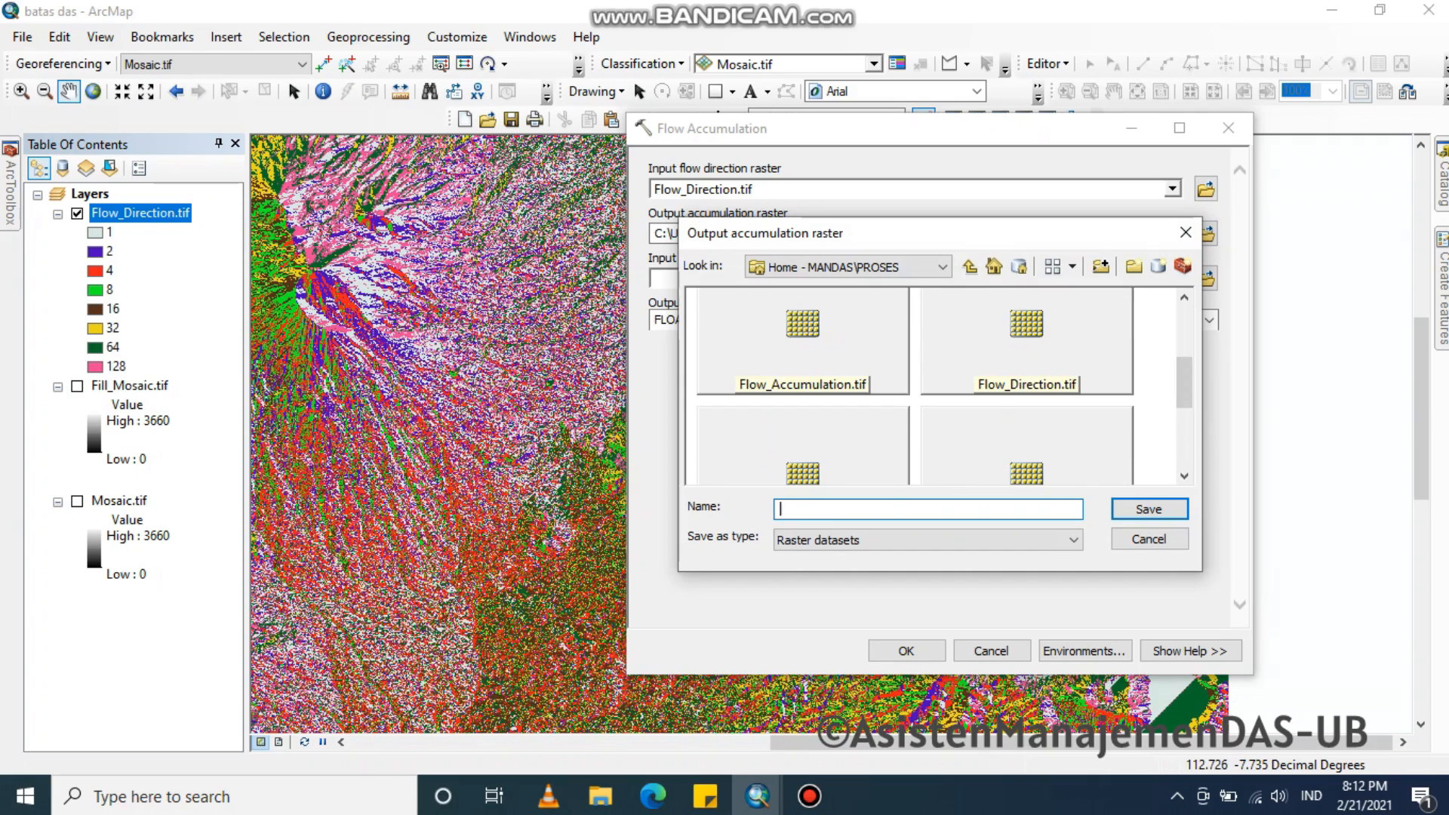
pyautogui.click(802, 340)
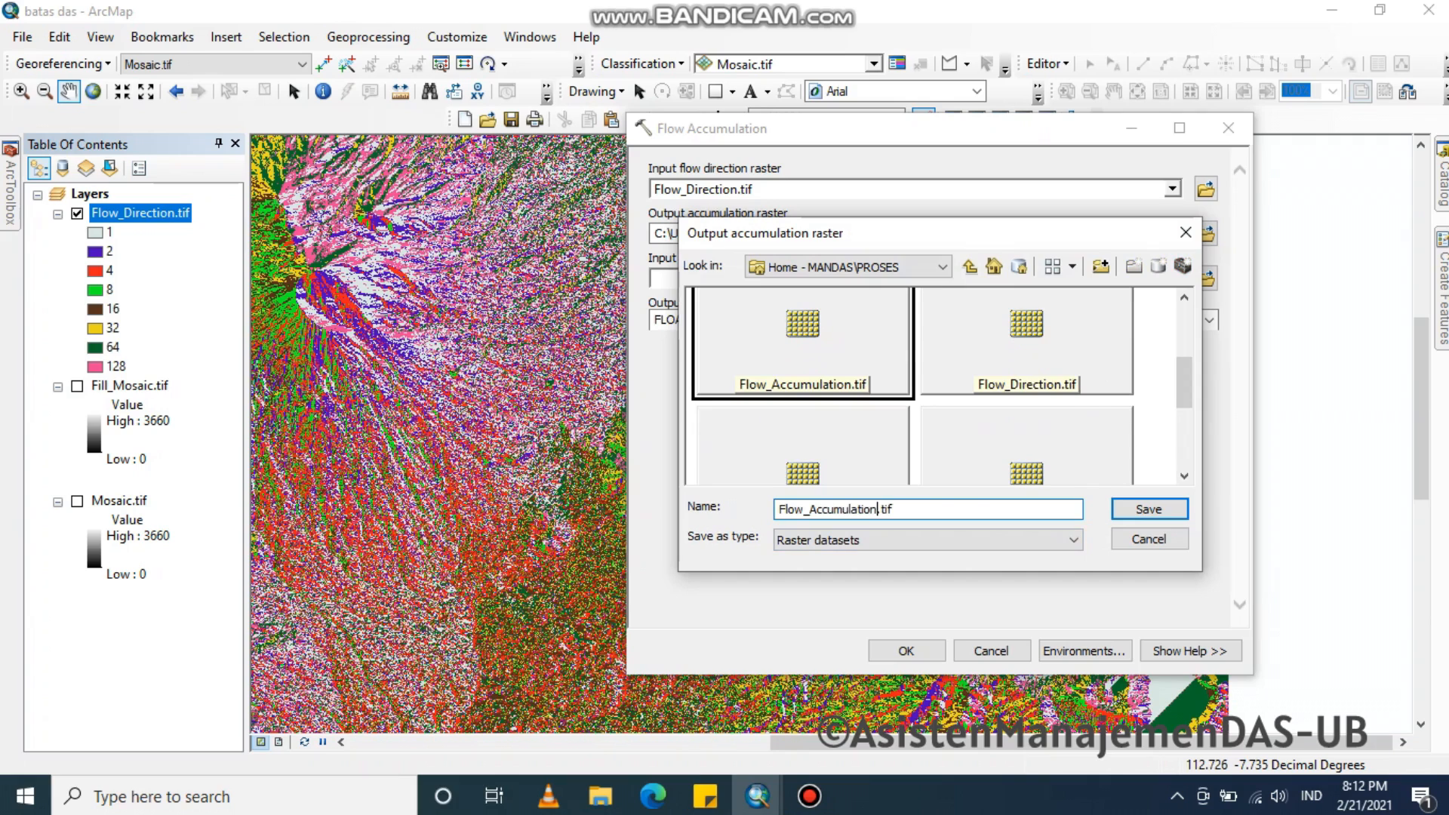
pyautogui.write('-')
pyautogui.press('Return')
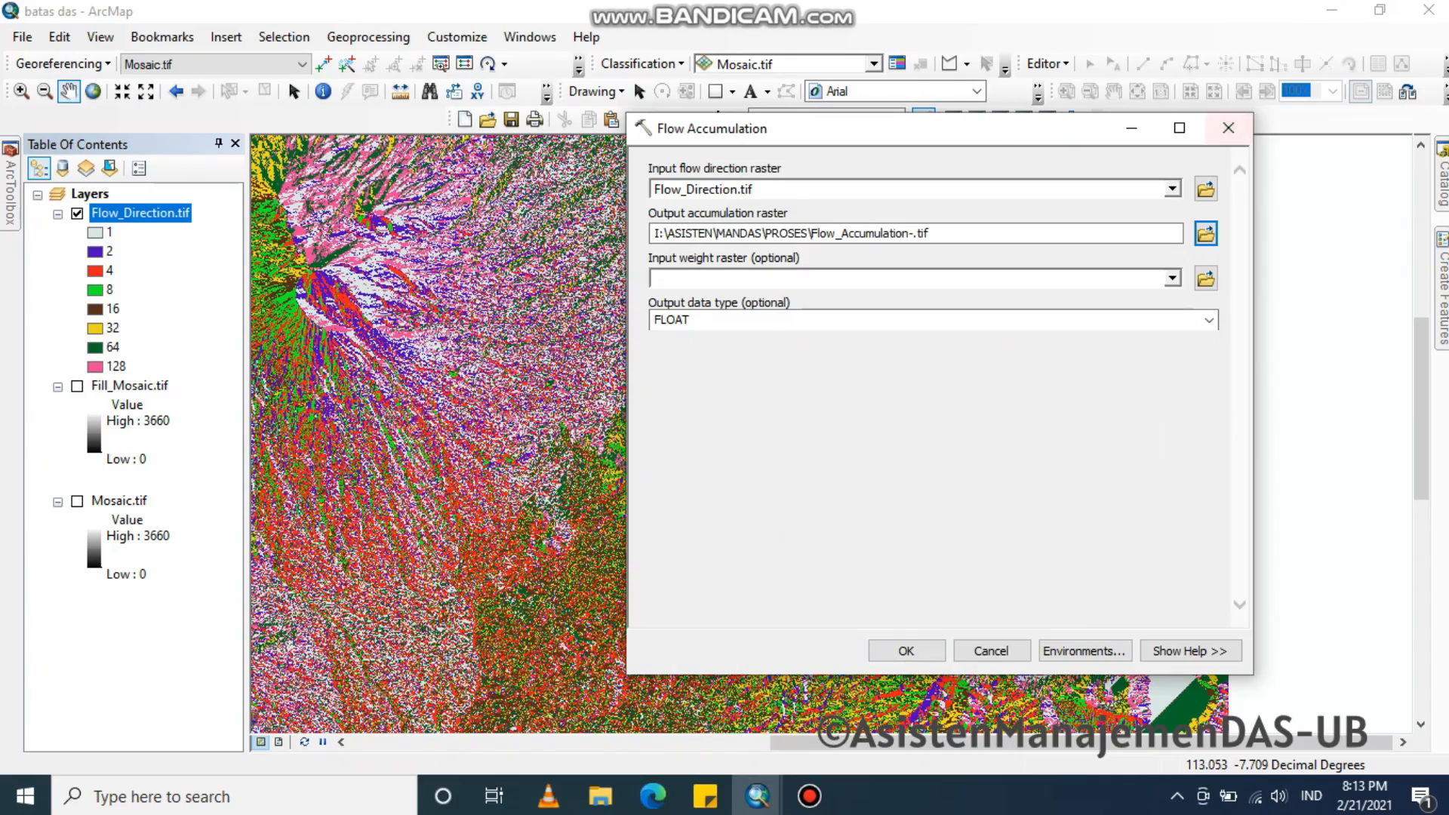
pyautogui.click(1229, 128)
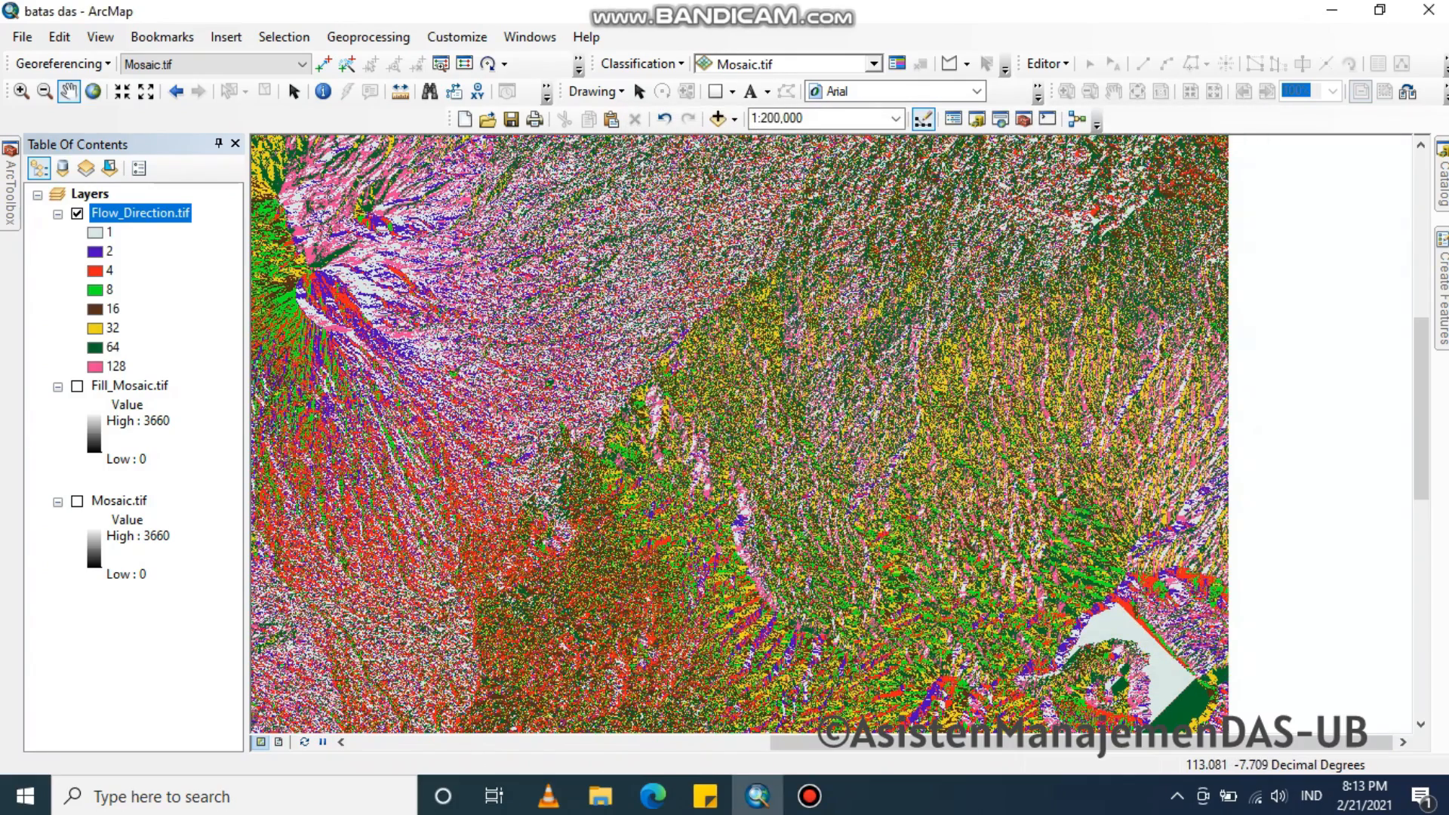
# Add the existing Flow_Accumulation.tif raster from the catalog's PROSES folder to the map and build its pyramids
pyautogui.moveTo(1442, 183)
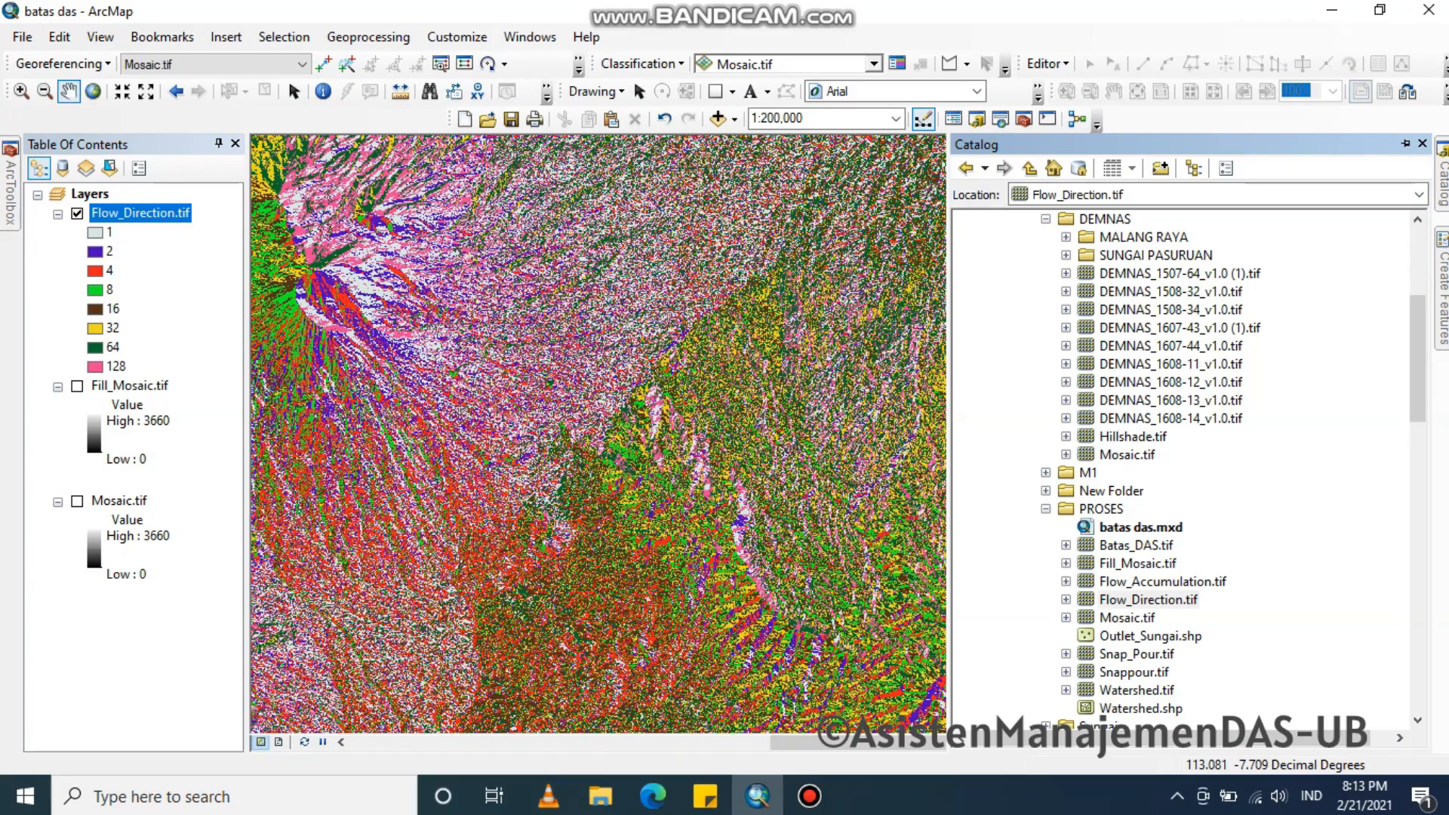
pyautogui.moveTo(1162, 582); pyautogui.dragTo(679, 393)
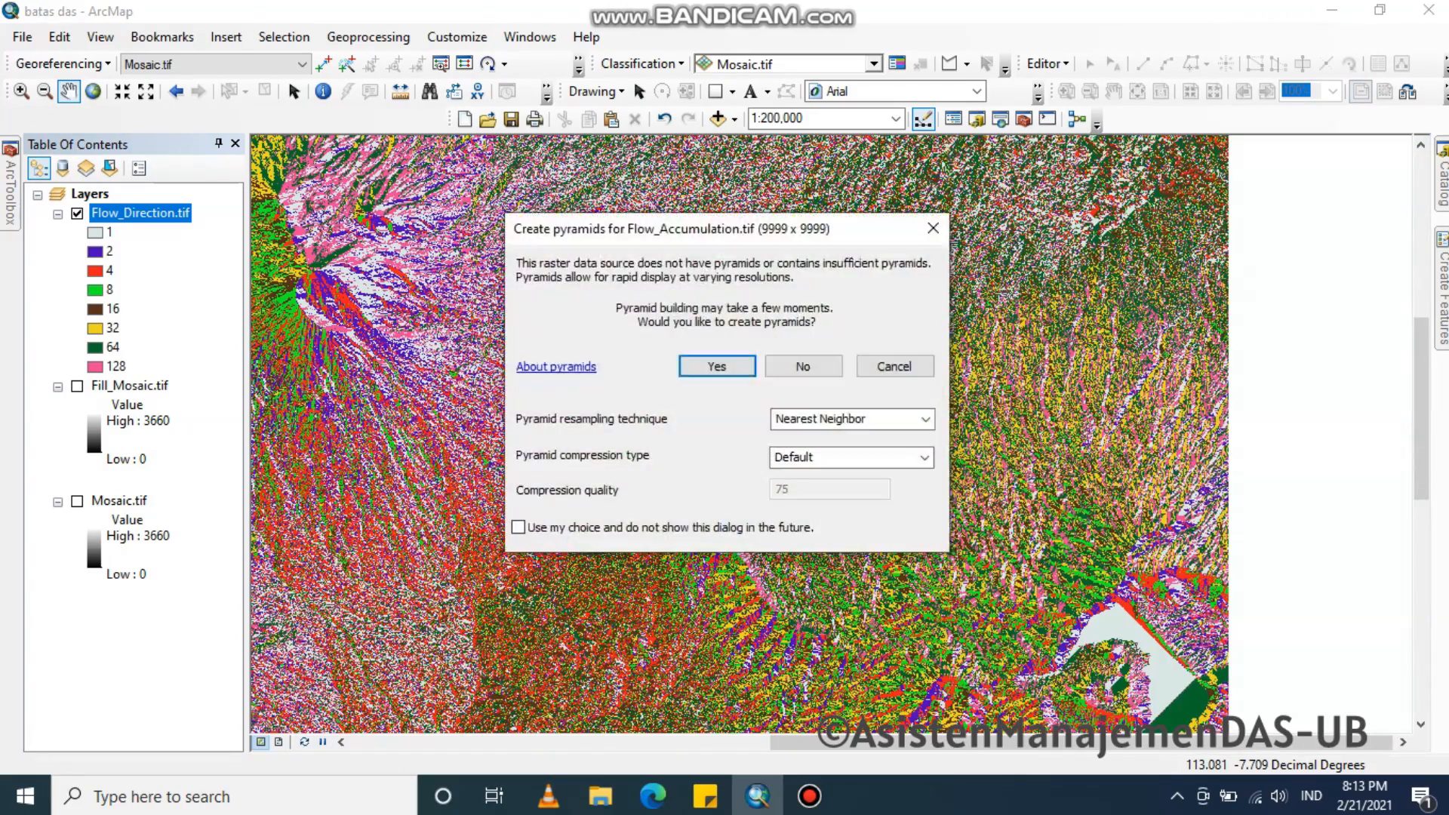
pyautogui.press('Return')
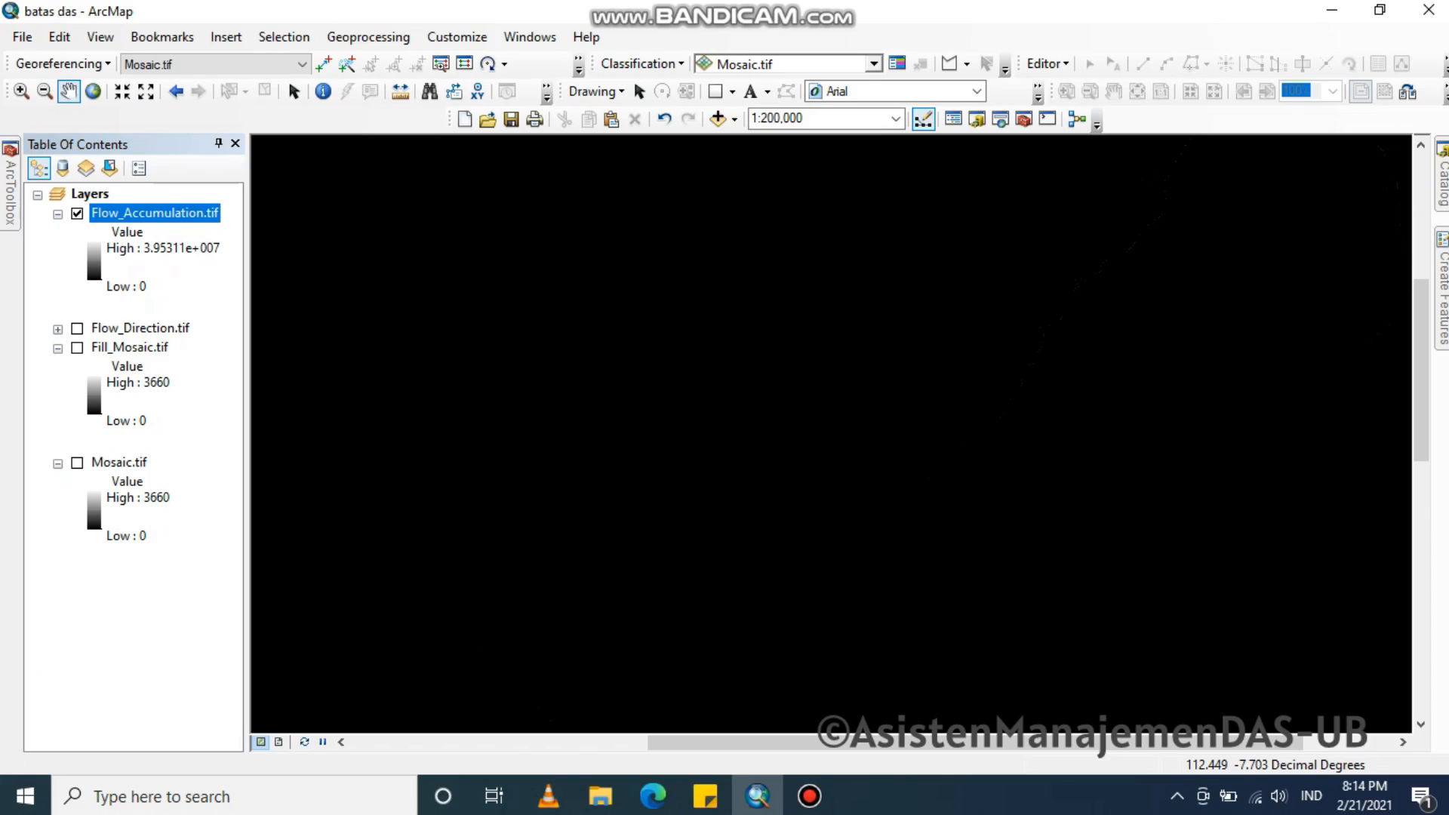
# In the Flow_Accumulation.tif layer's symbology, switch to a classified display with 25 classes
pyautogui.rightClick(197, 214)
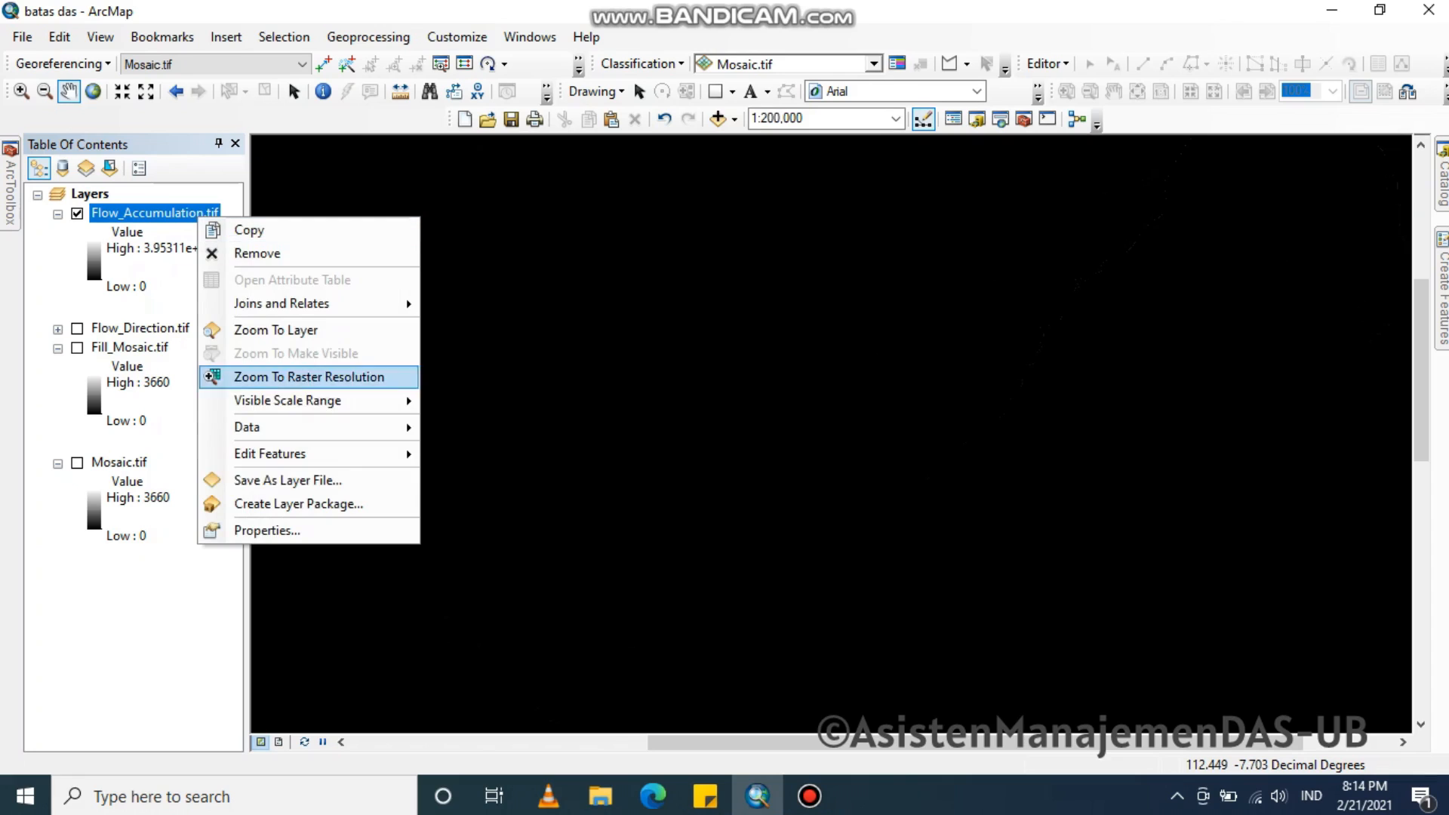
pyautogui.click(266, 530)
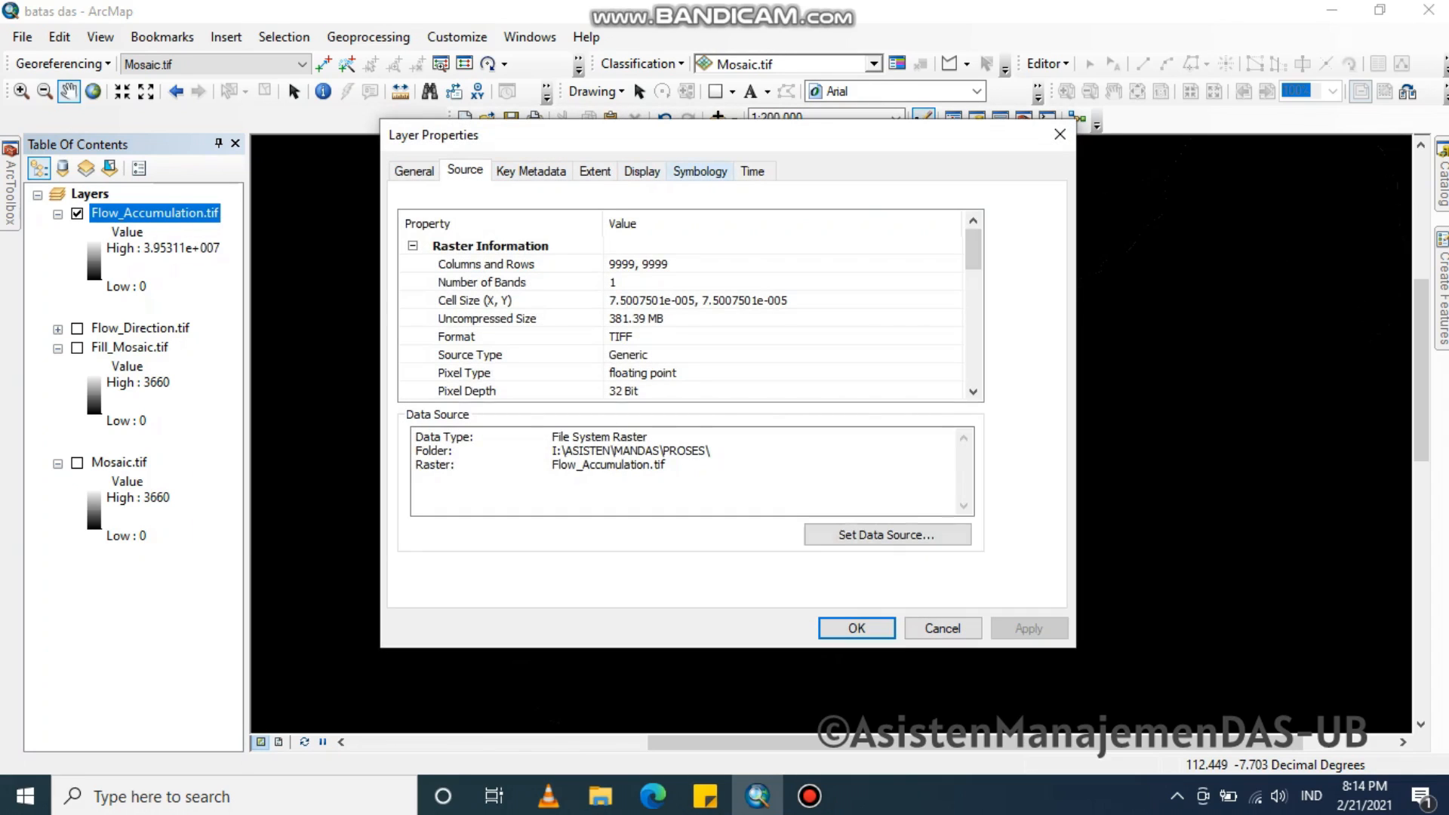
pyautogui.click(700, 171)
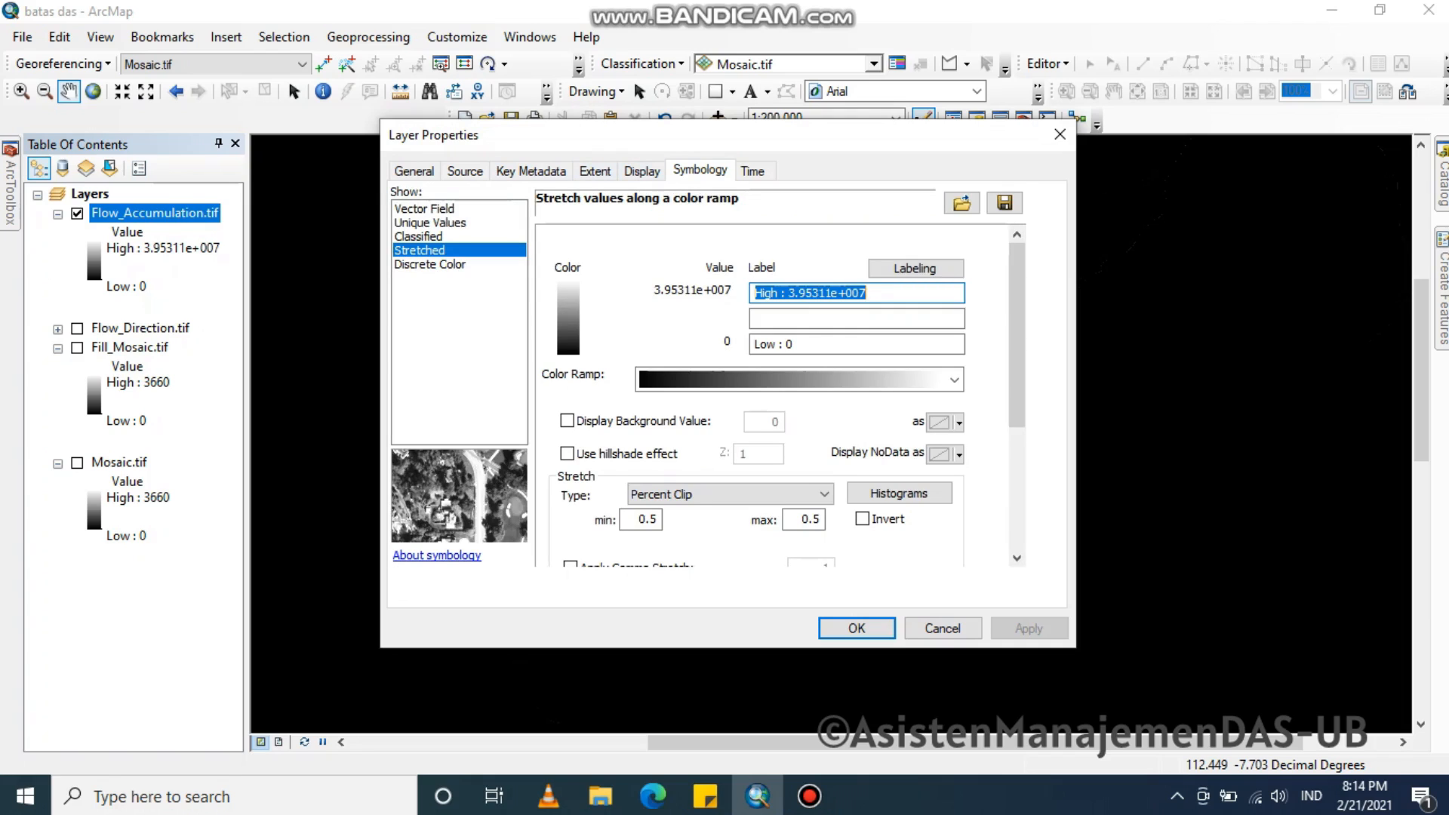
pyautogui.click(419, 237)
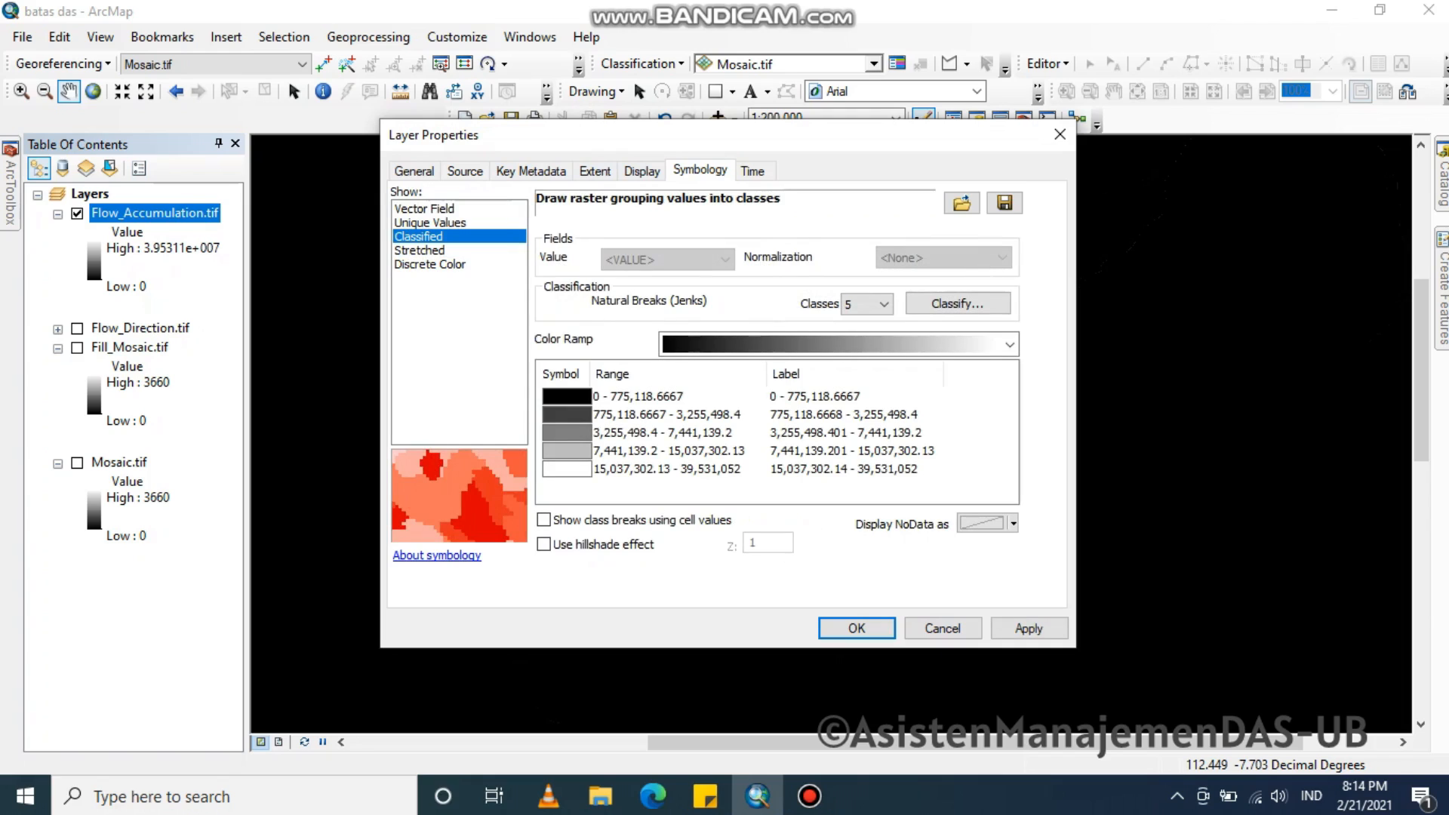
pyautogui.click(883, 304)
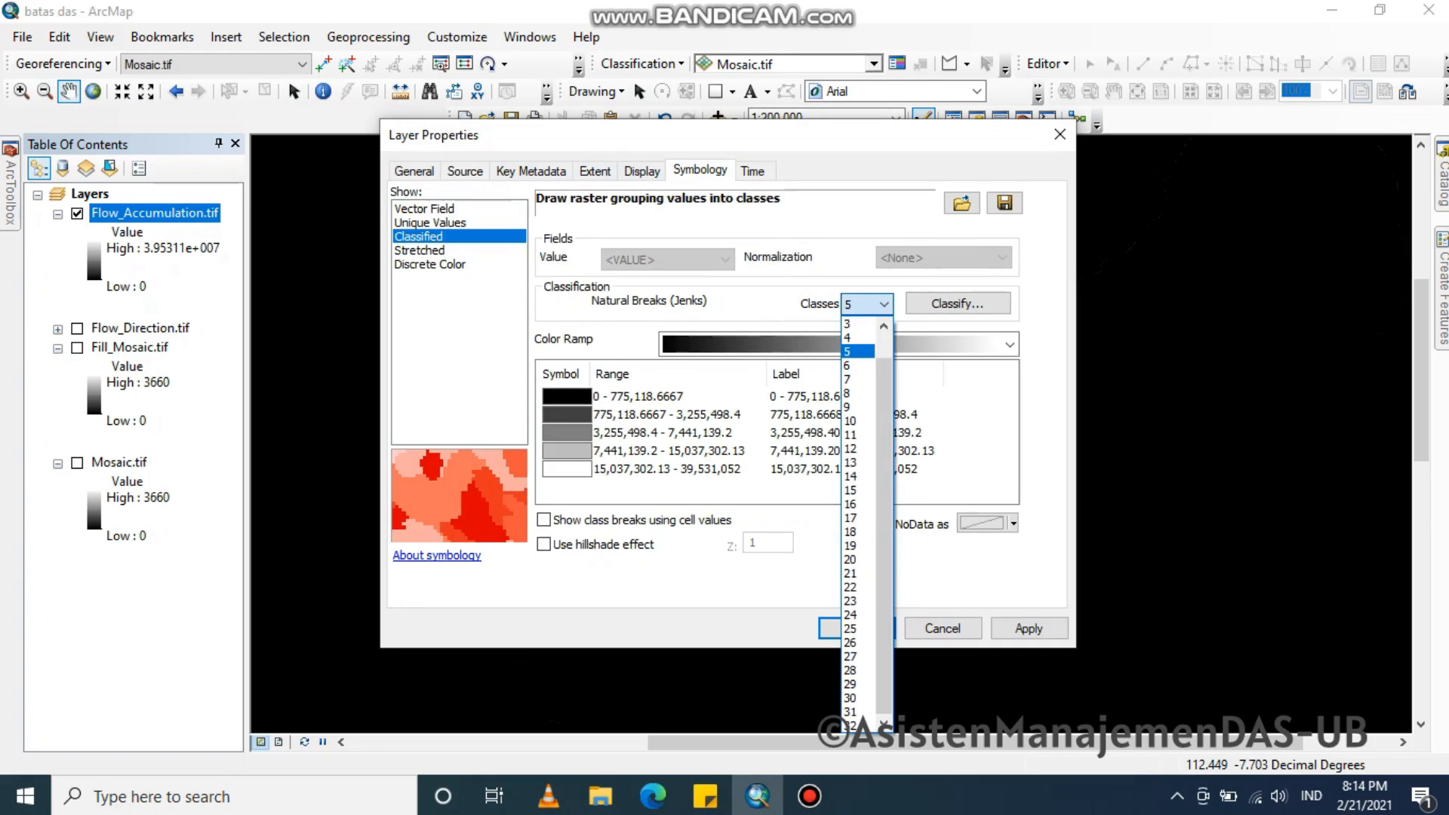
pyautogui.click(883, 304)
pyautogui.click(883, 304)
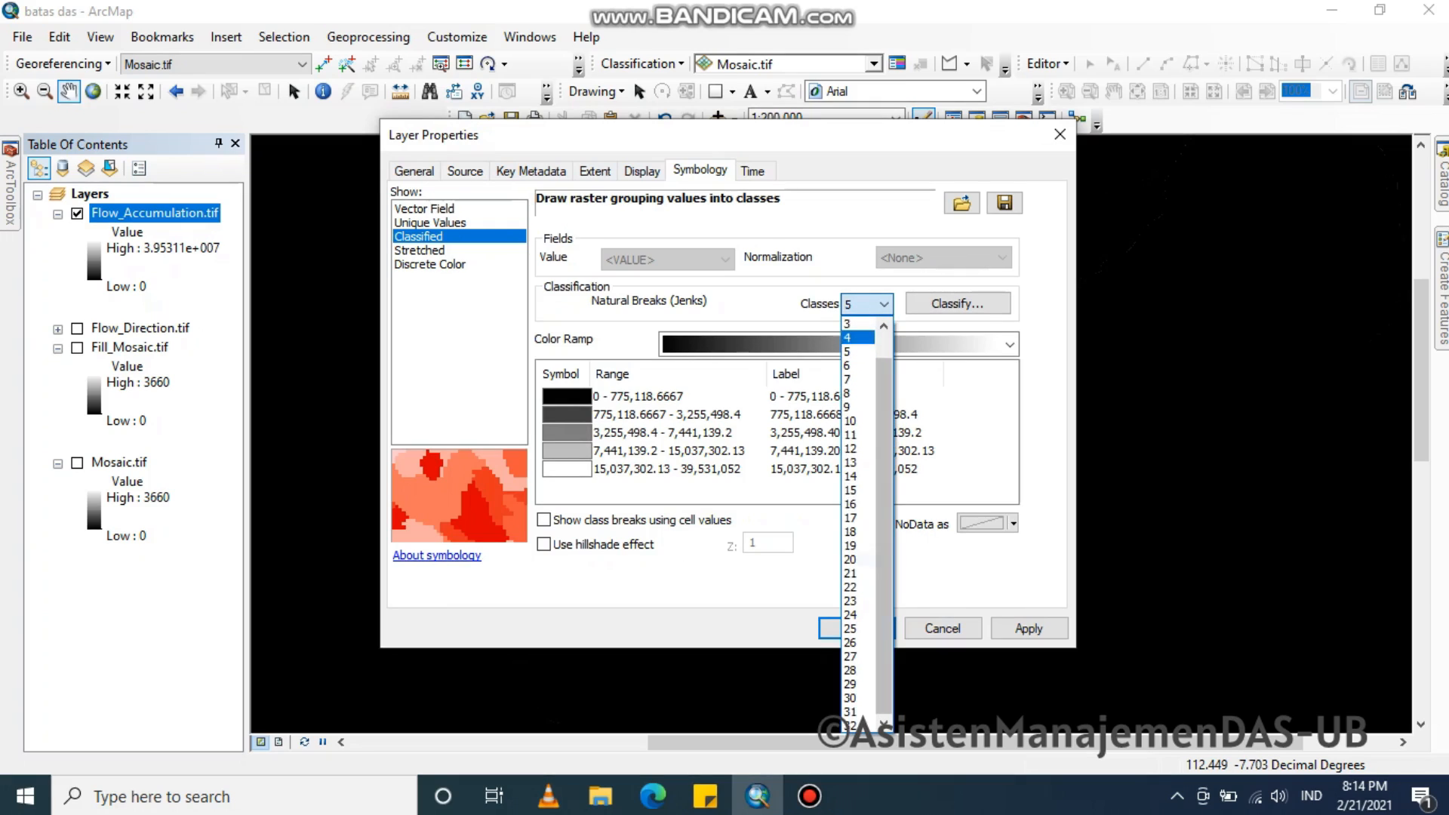
pyautogui.click(852, 629)
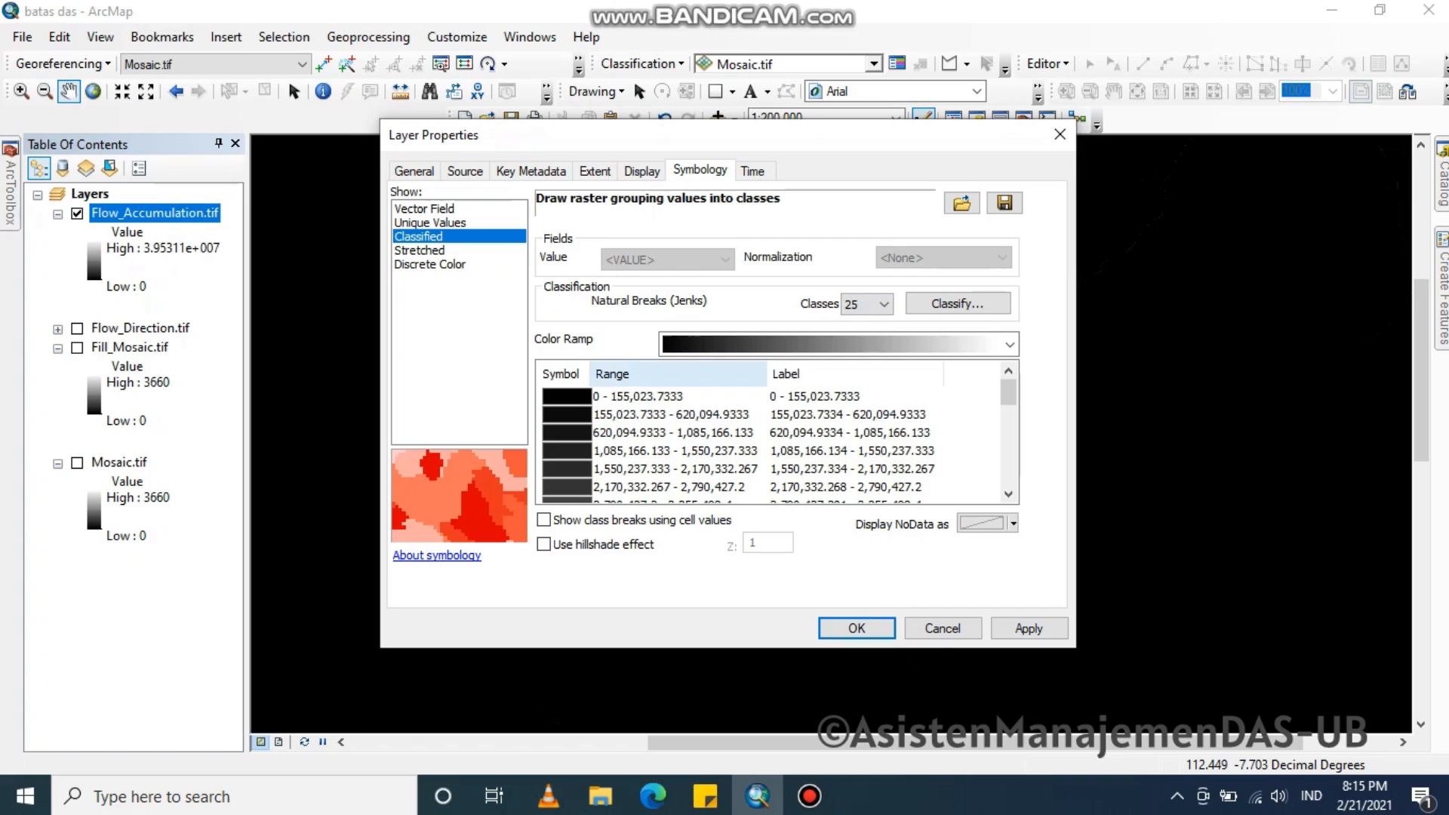
# Flip the class colors of the Flow_Accumulation.tif symbology and apply the layer properties
pyautogui.click(566, 375)
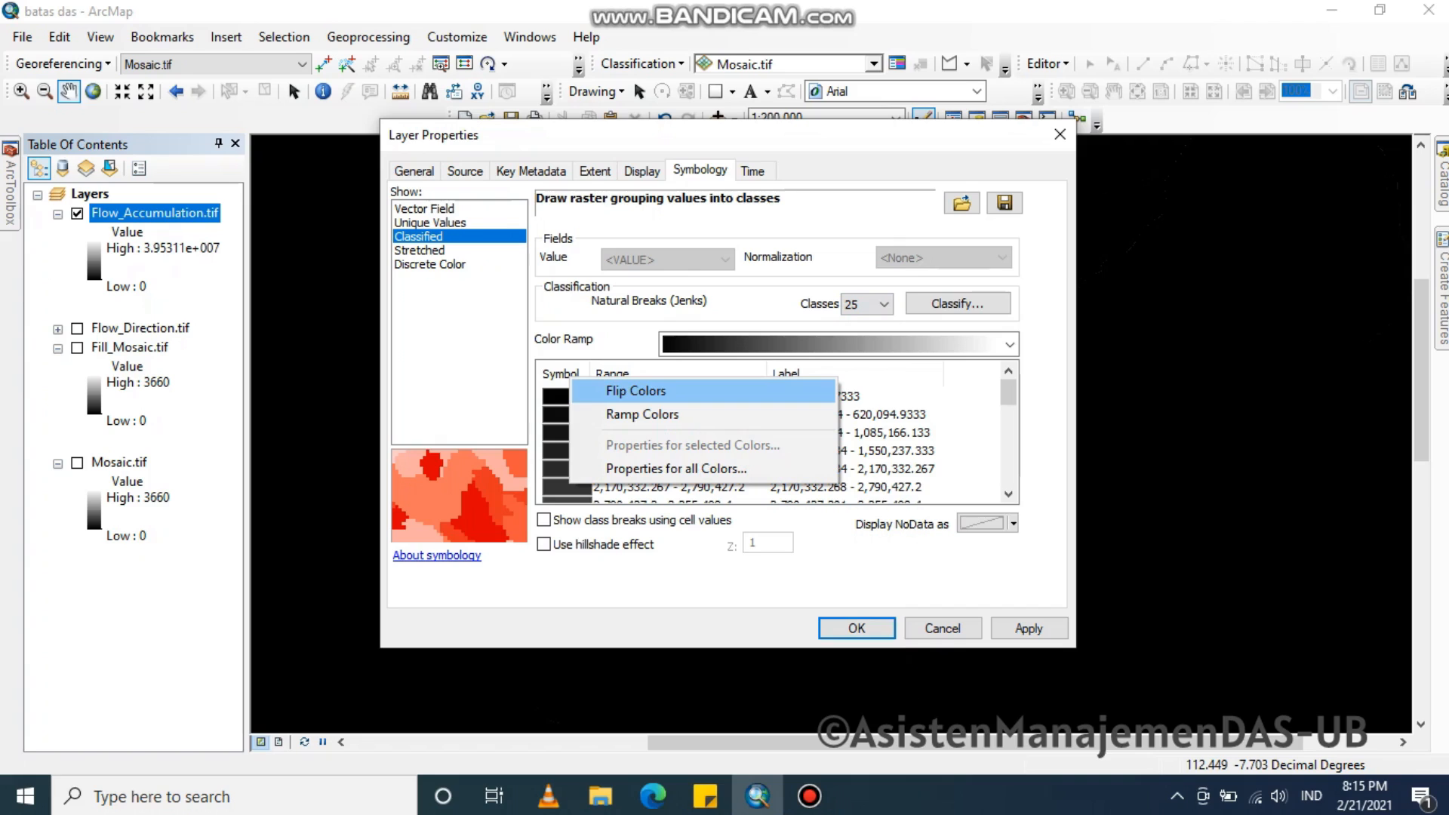
pyautogui.click(636, 390)
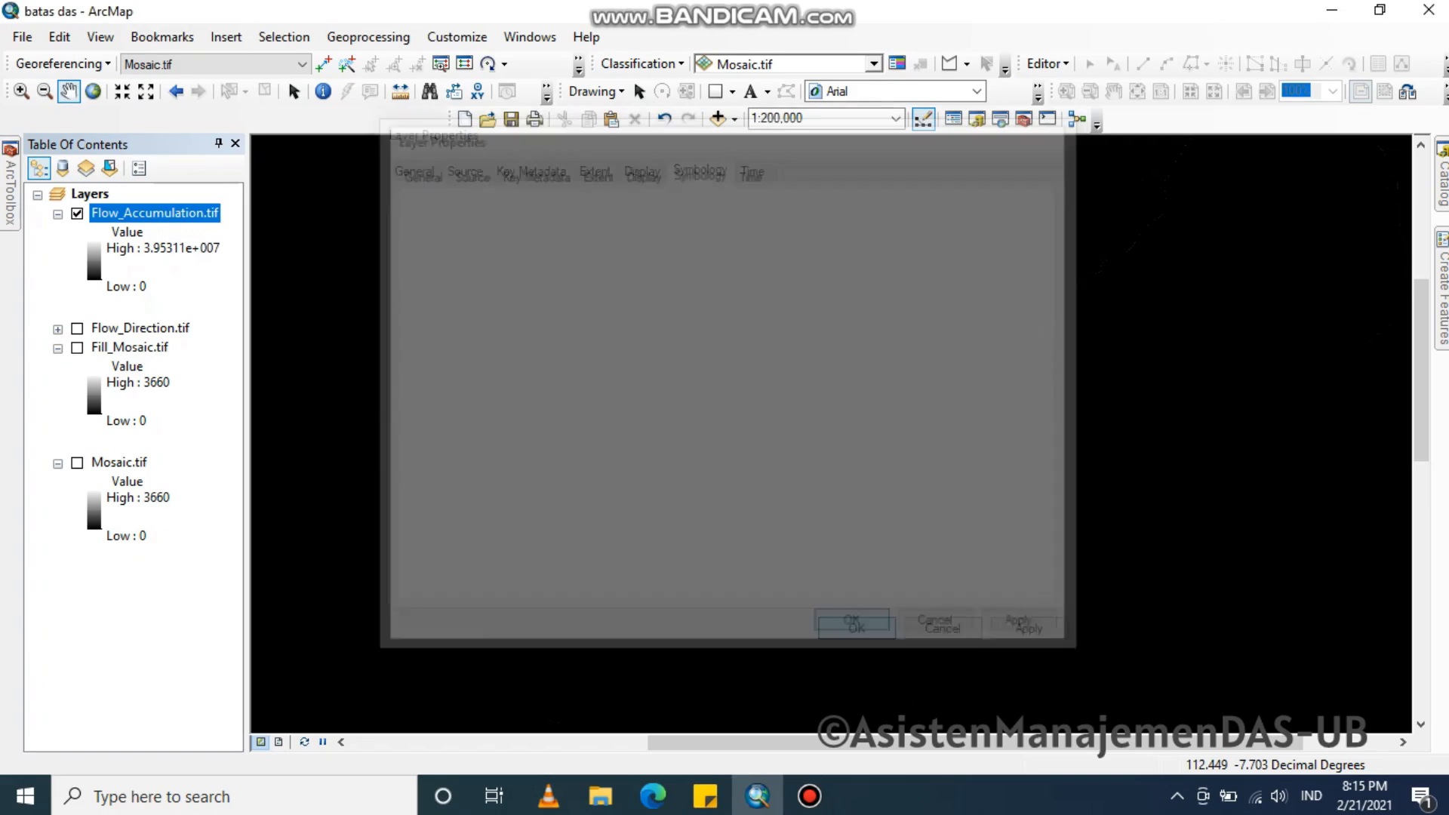
pyautogui.click(857, 627)
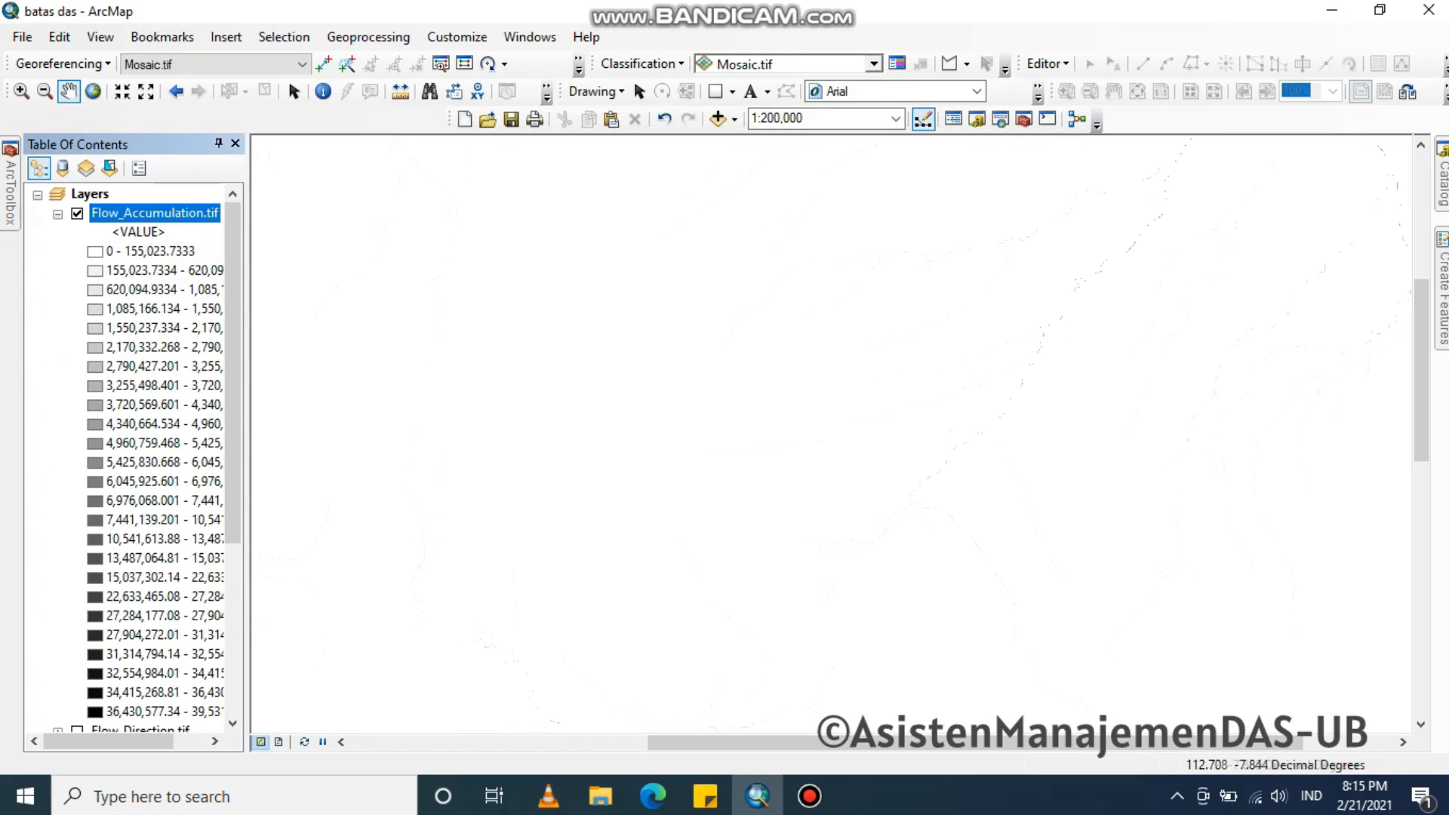
# Examine the flow accumulation lines, and follow the main river channel on the Hillshade.tif layer from the coast inland to the mountains
pyautogui.rightClick(639, 226)
pyautogui.click(701, 262)
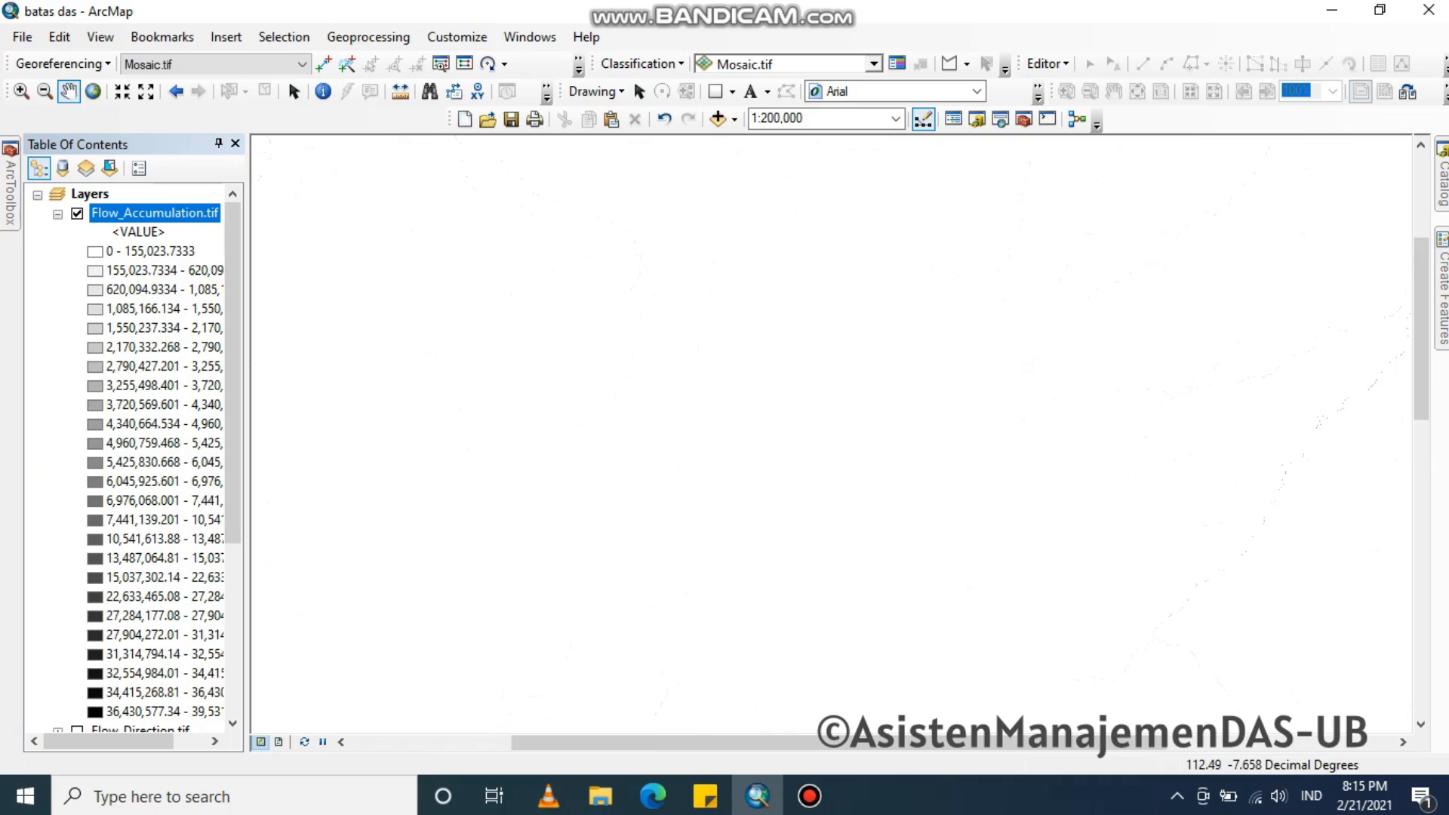
pyautogui.scroll(1, 830, 418)
pyautogui.scroll(-3, 830, 418)
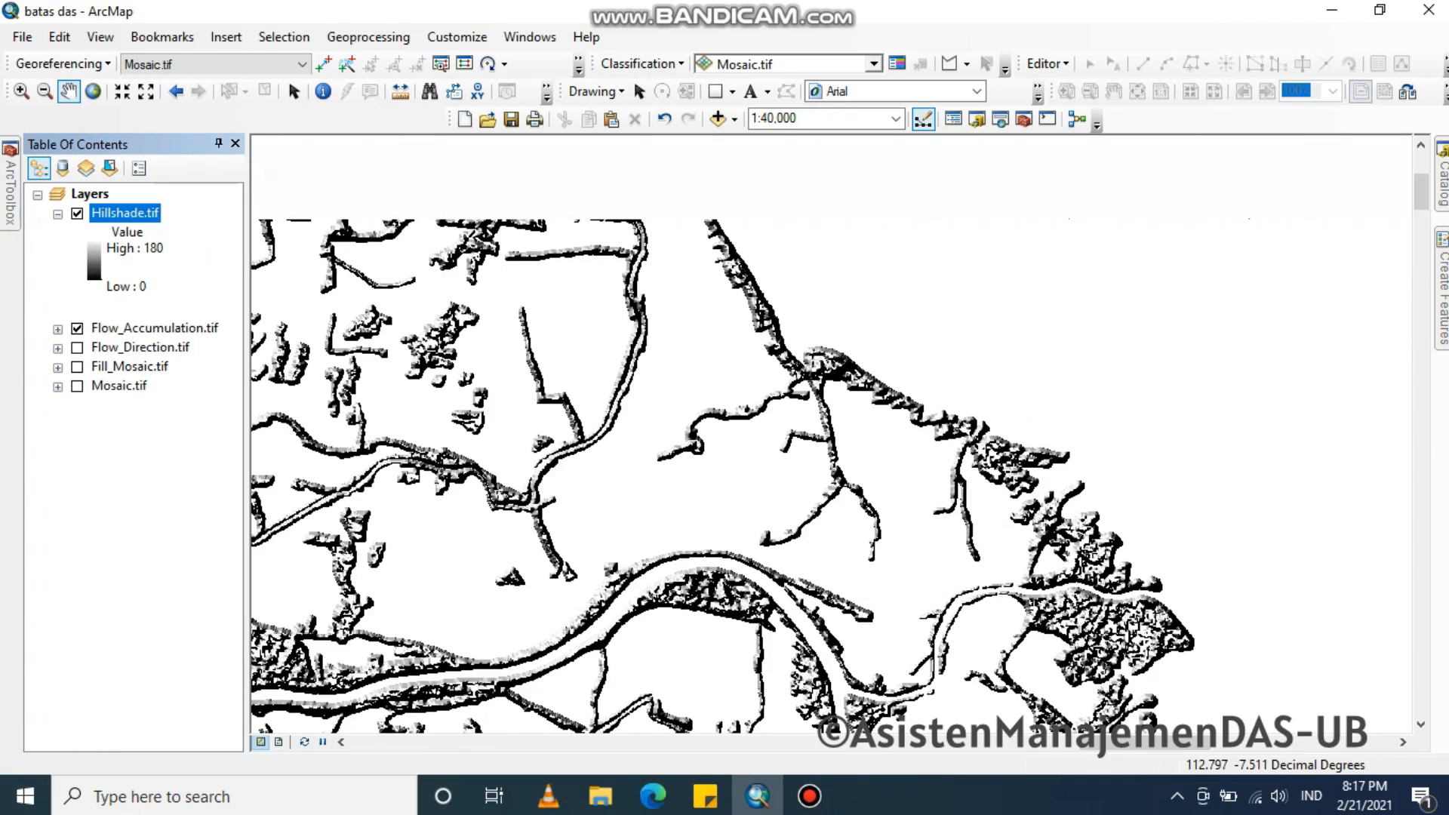
pyautogui.moveTo(543, 491); pyautogui.dragTo(892, 418)
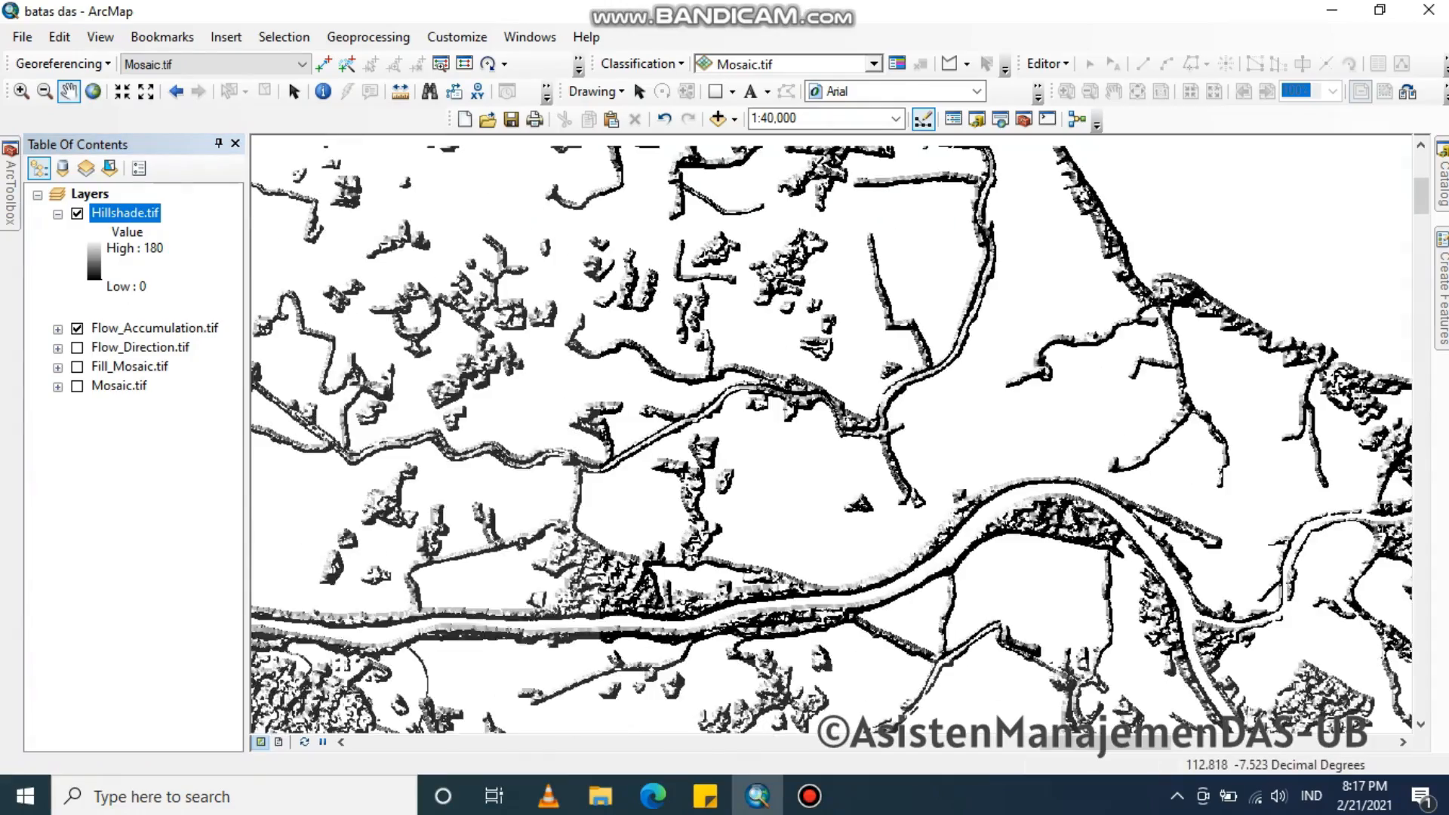
pyautogui.moveTo(559, 483); pyautogui.dragTo(857, 405)
pyautogui.moveTo(714, 468); pyautogui.dragTo(1025, 413)
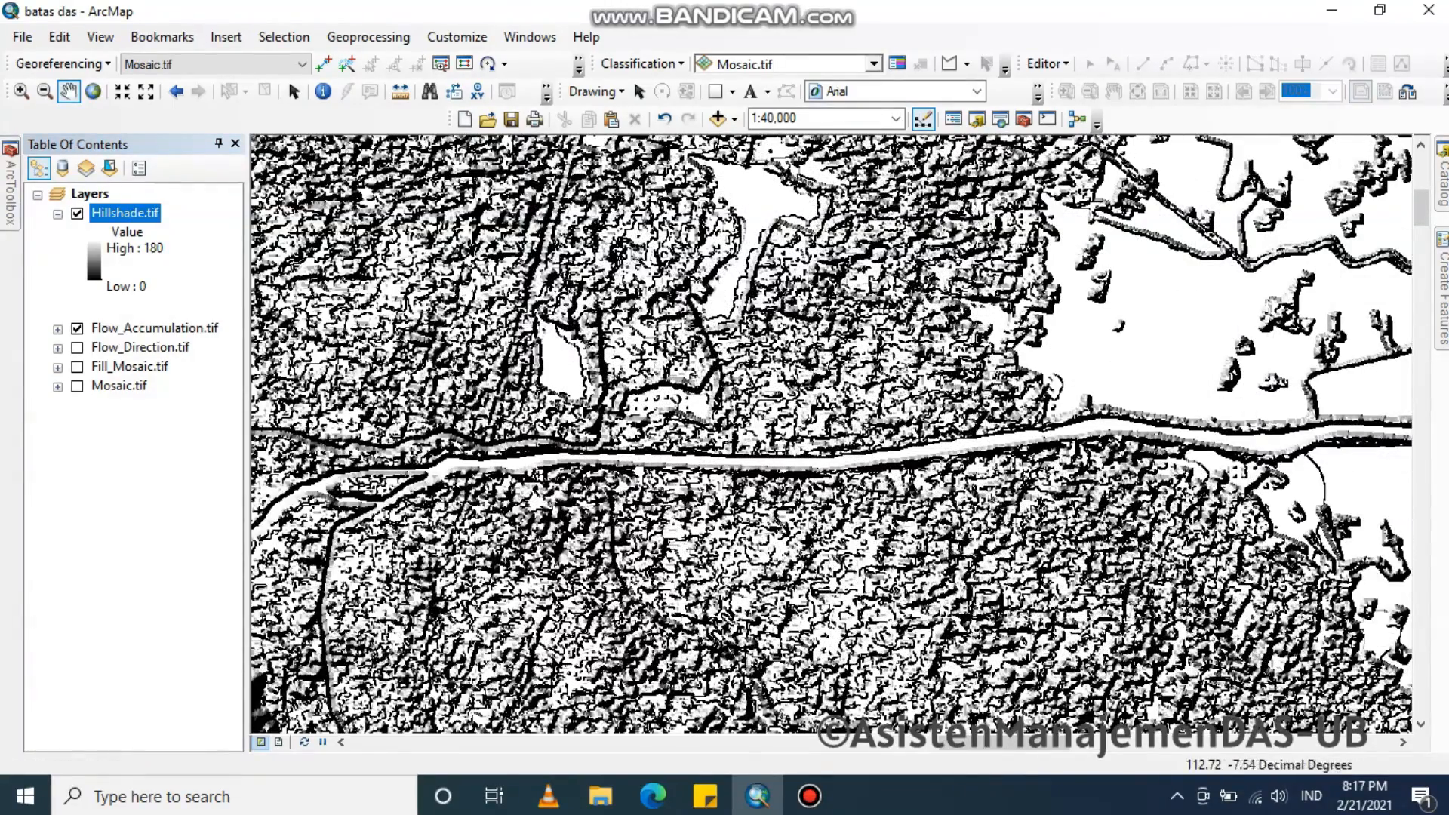
pyautogui.scroll(4, 830, 422)
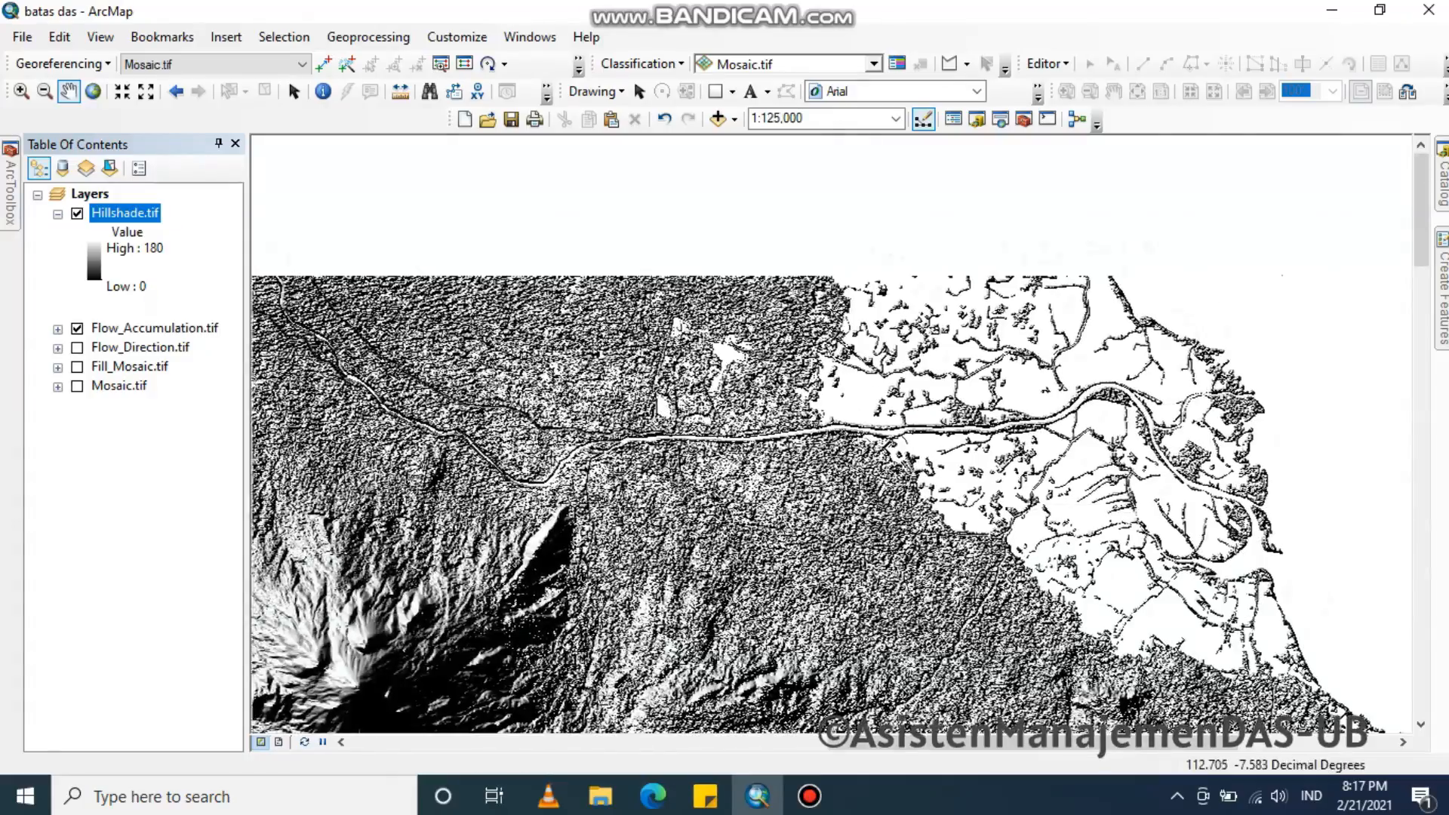
pyautogui.moveTo(674, 571); pyautogui.dragTo(864, 354)
pyautogui.moveTo(680, 537); pyautogui.dragTo(772, 367)
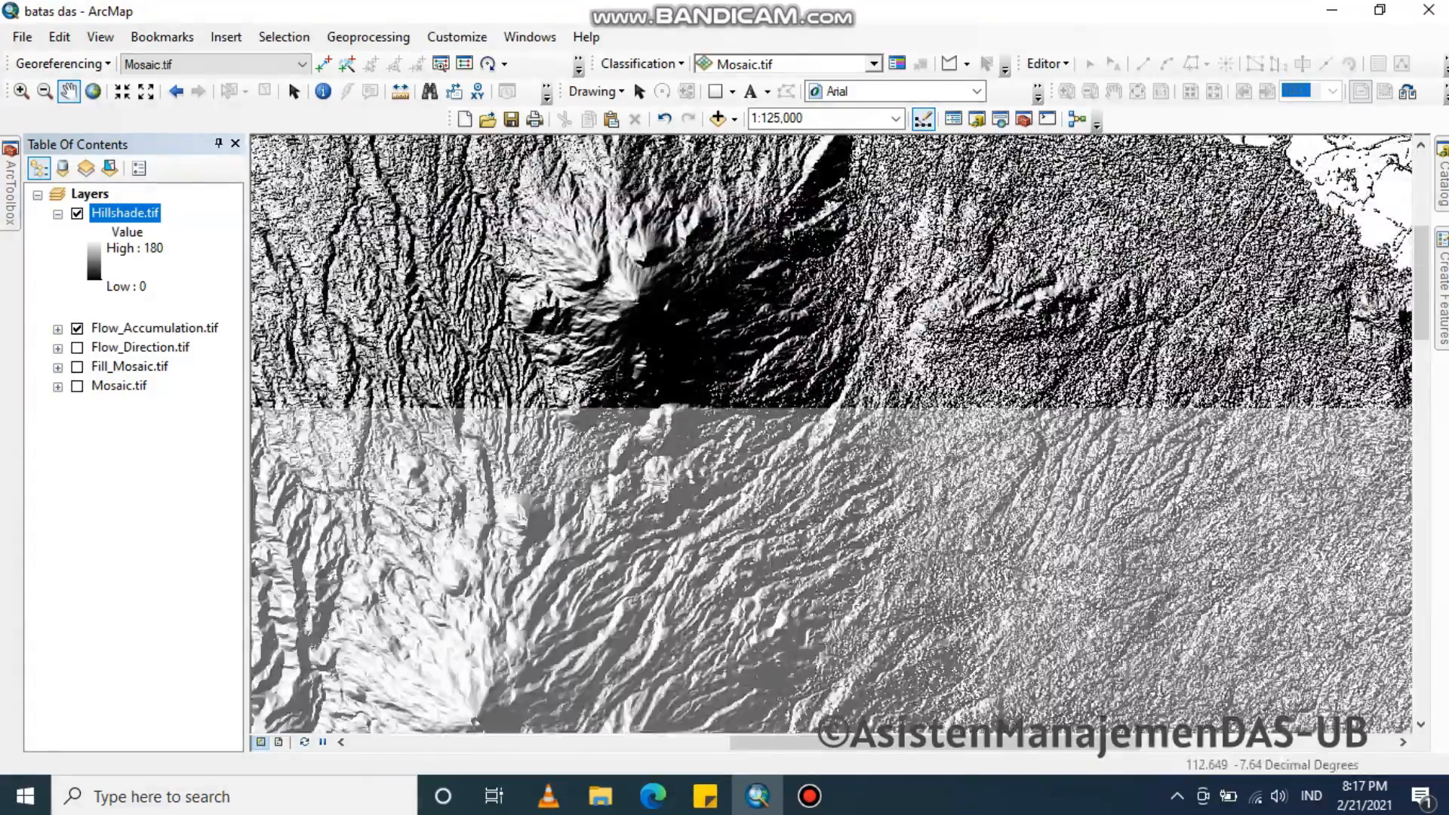
# Move Flow_Accumulation.tif above Hillshade.tif in the layer order and set the Hillshade.tif layer's transparency to 60%
pyautogui.moveTo(151, 327); pyautogui.dragTo(151, 206)
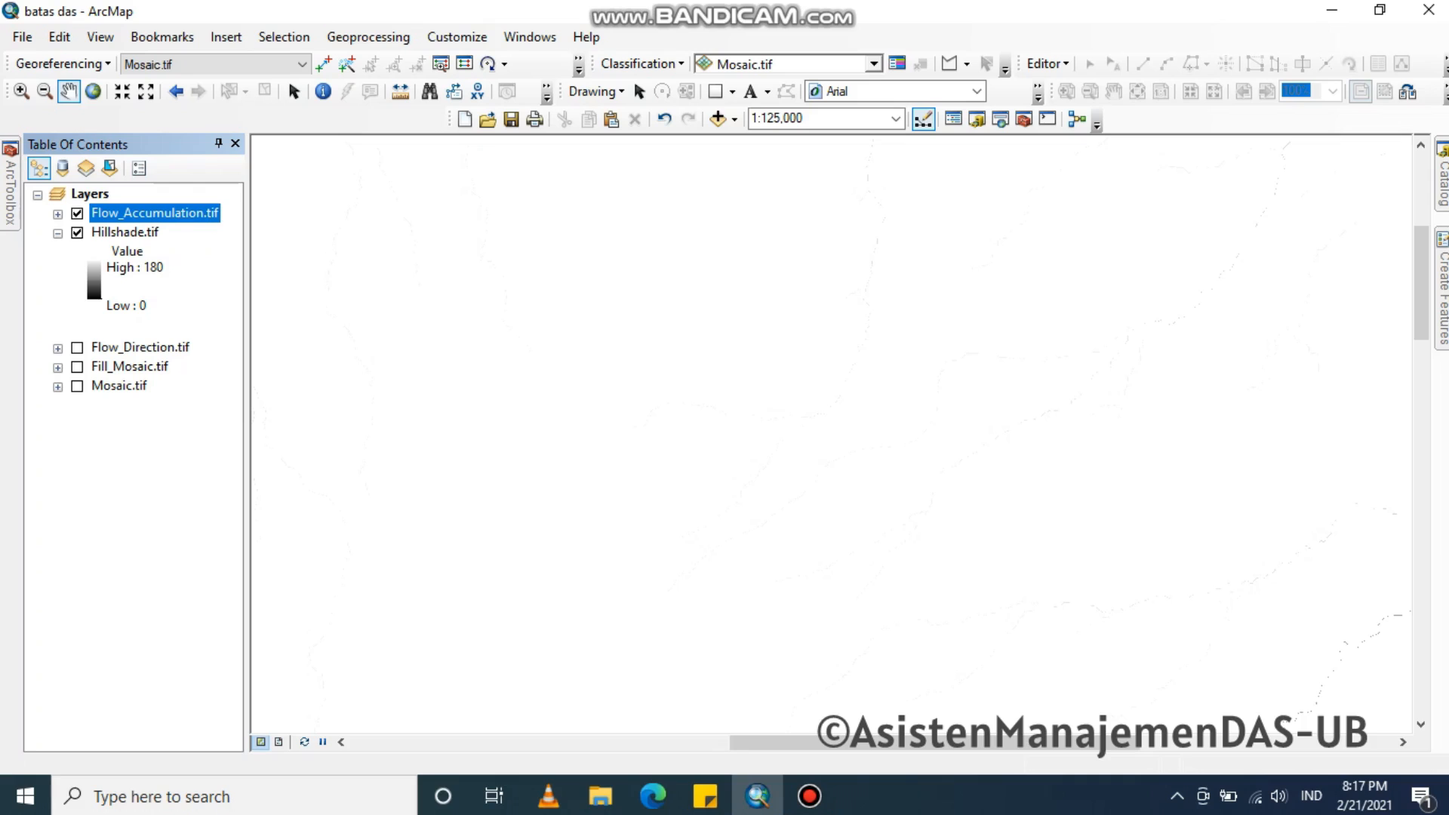
pyautogui.rightClick(113, 233)
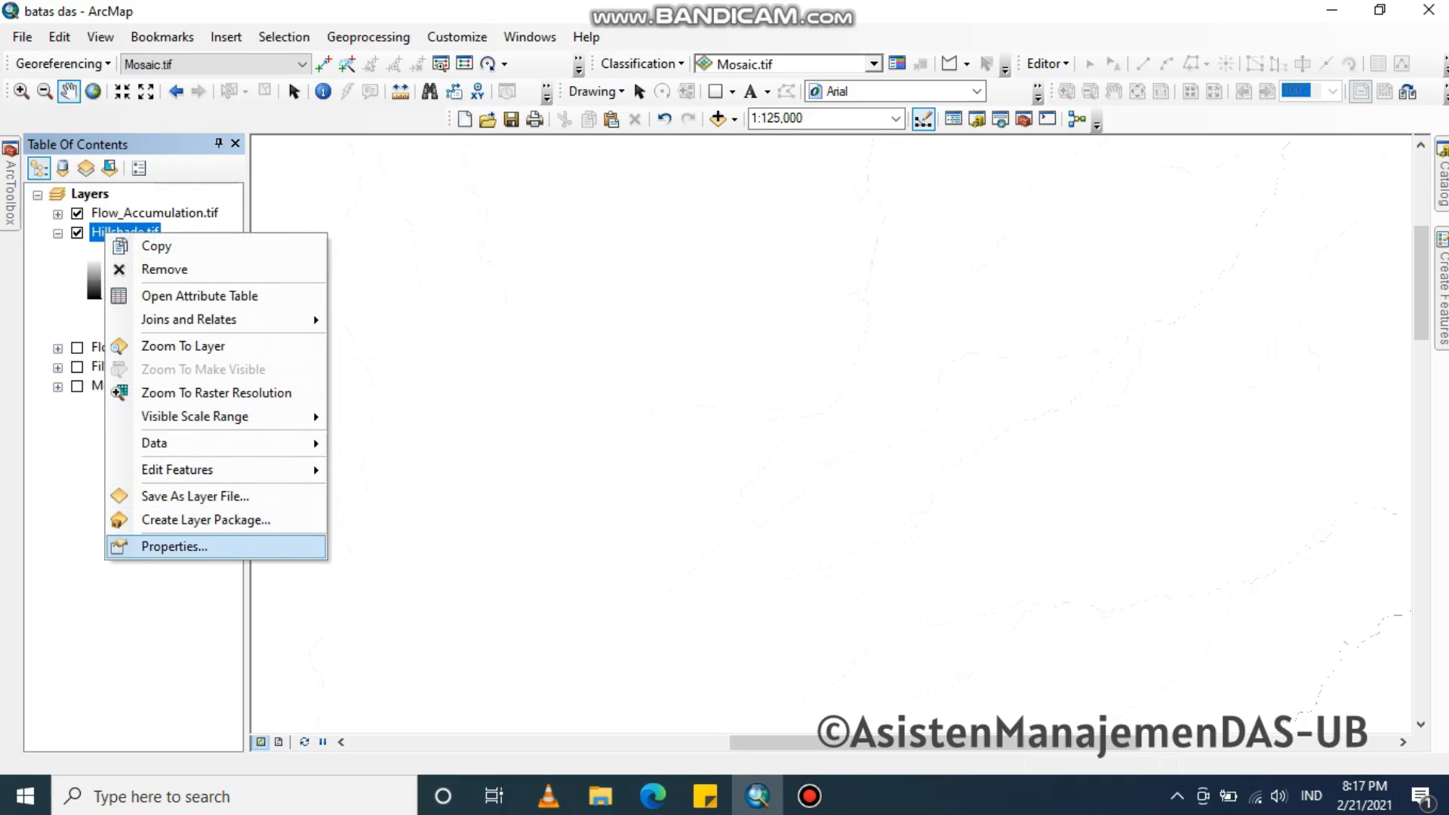
pyautogui.click(171, 546)
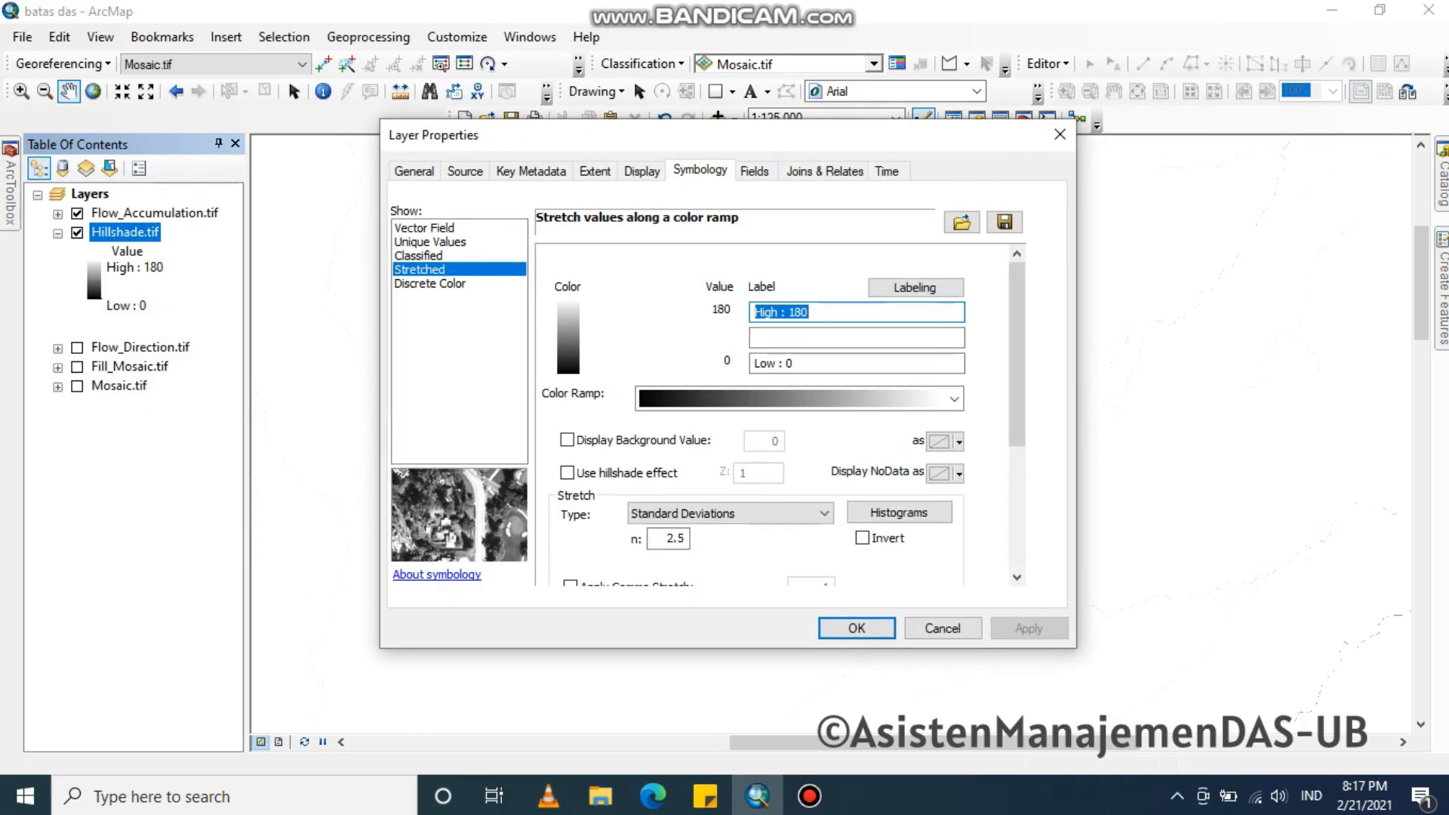
pyautogui.click(641, 171)
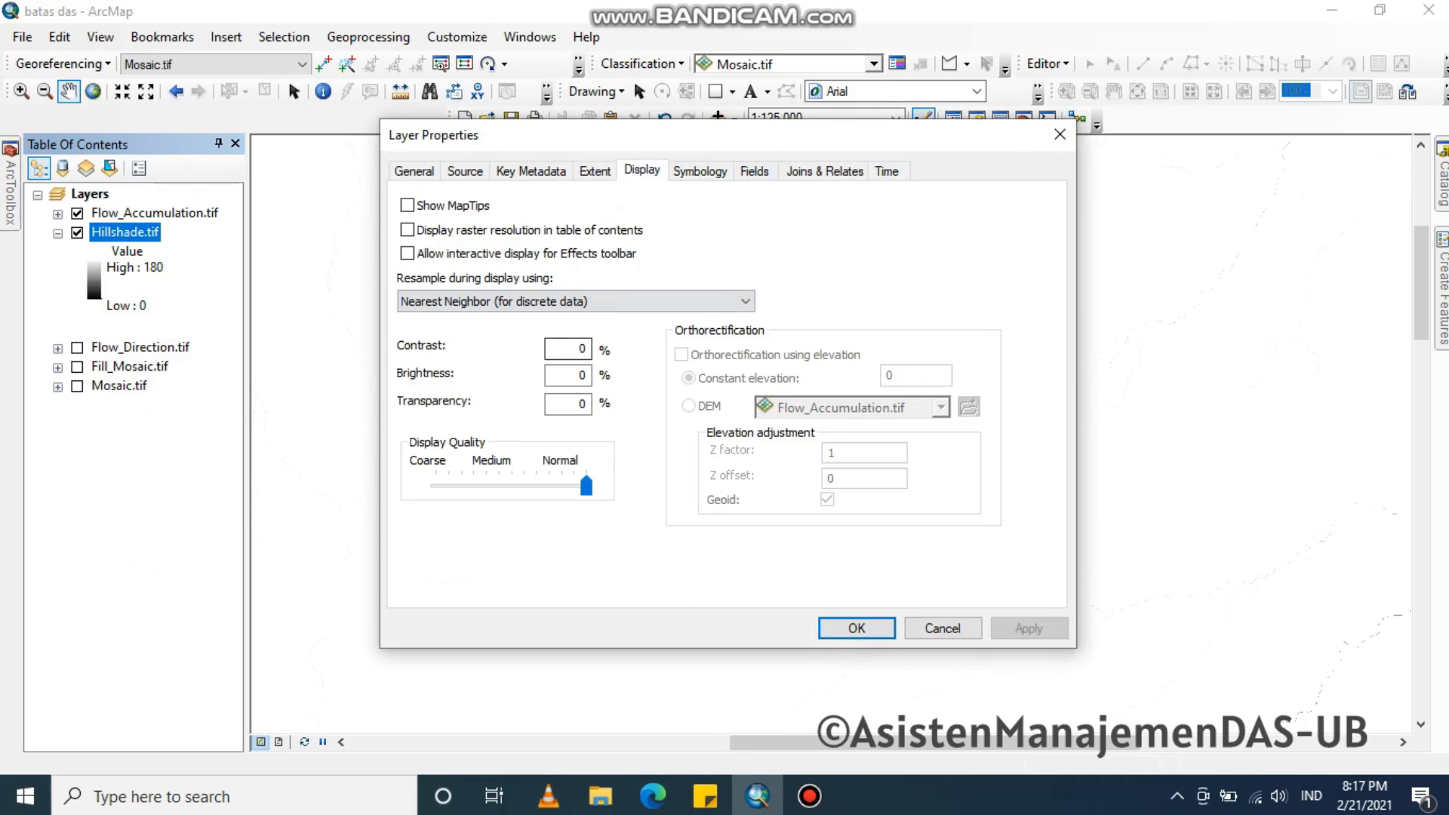
pyautogui.click(582, 403)
pyautogui.press('BackSpace')
pyautogui.write('60')
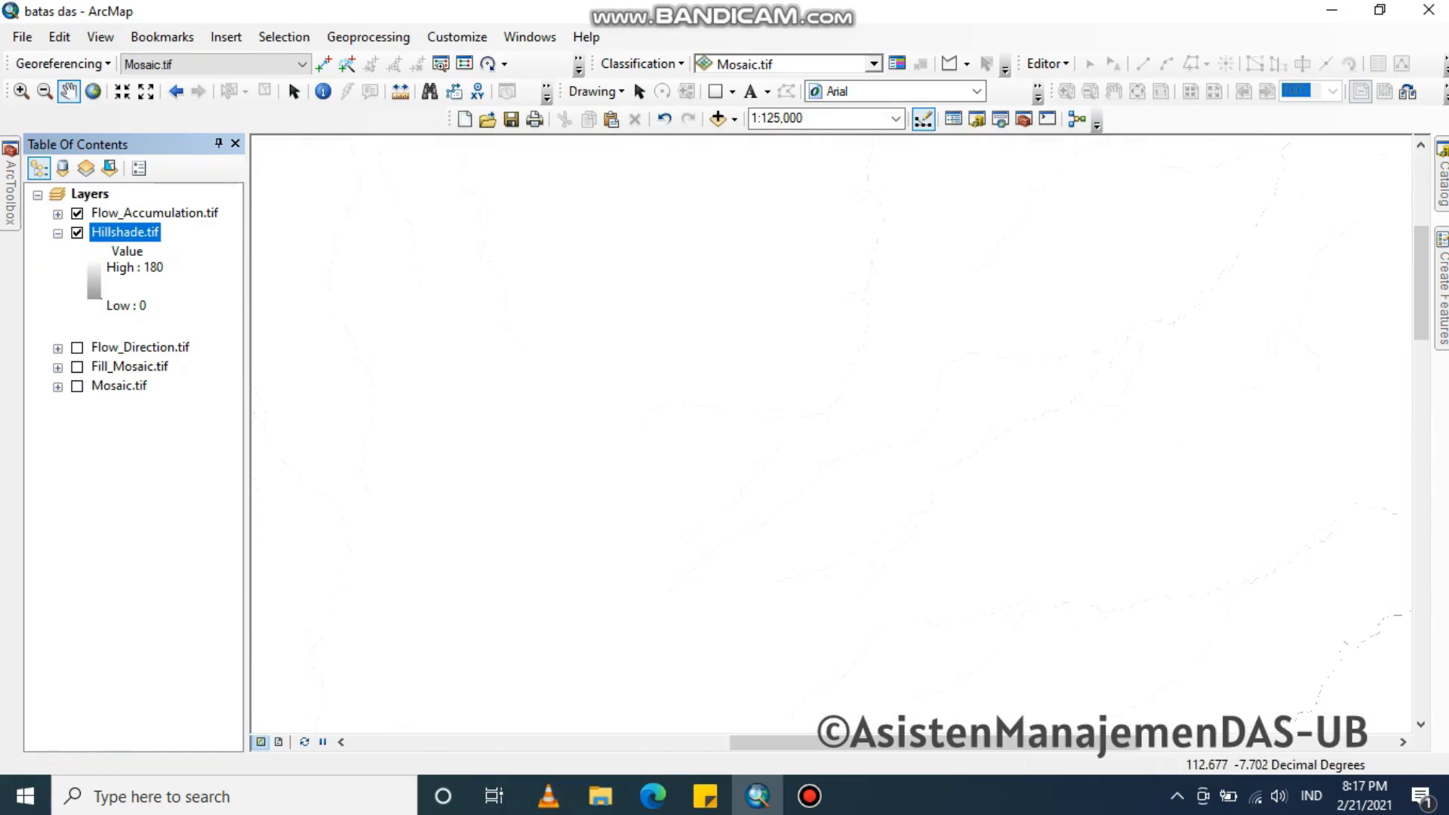
# Place the semi-transparent Hillshade.tif above Flow_Accumulation.tif and examine the terrain between the mountains and the coast
pyautogui.moveTo(124, 233); pyautogui.dragTo(124, 206)
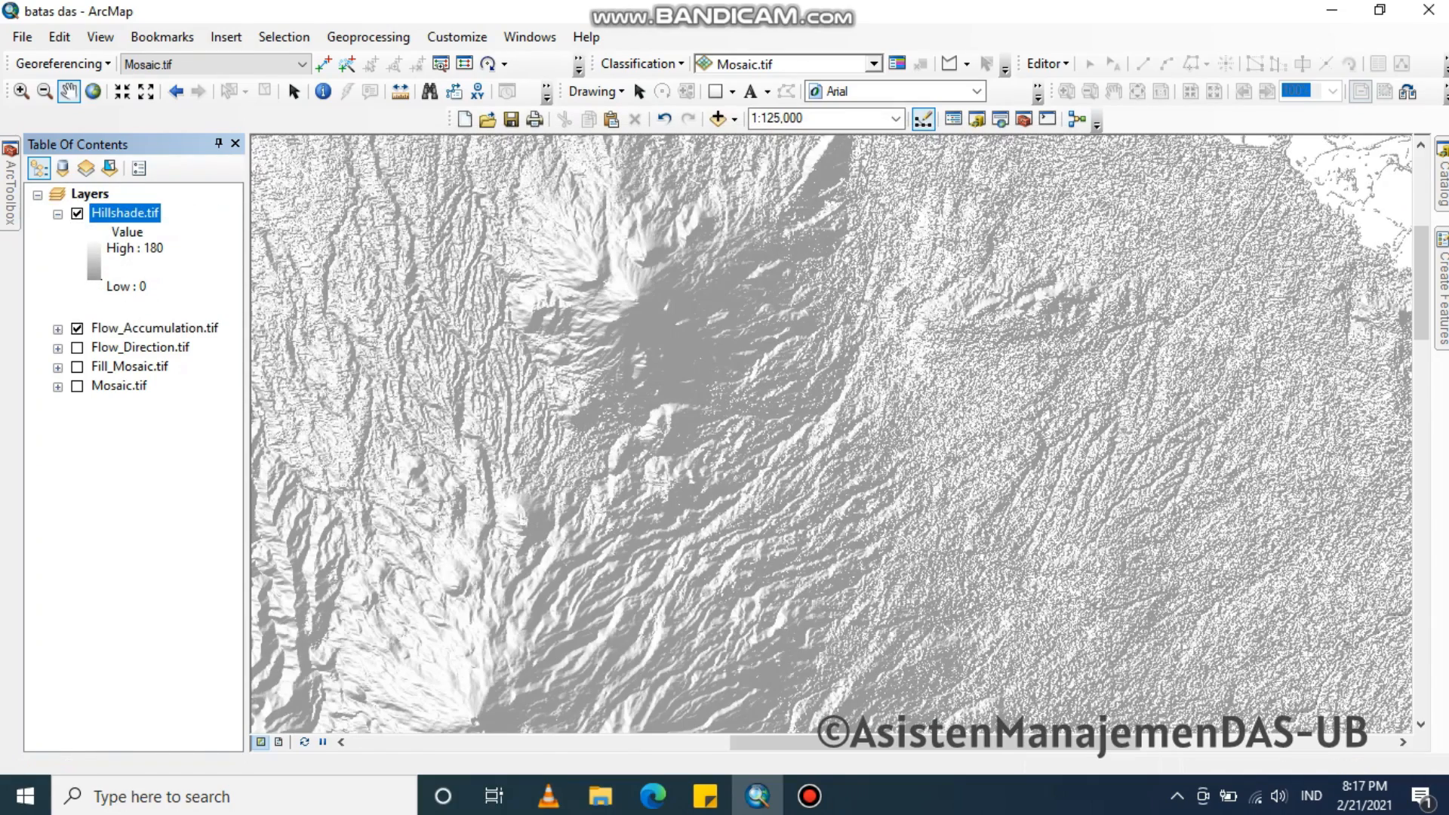
pyautogui.scroll(2, 834, 419)
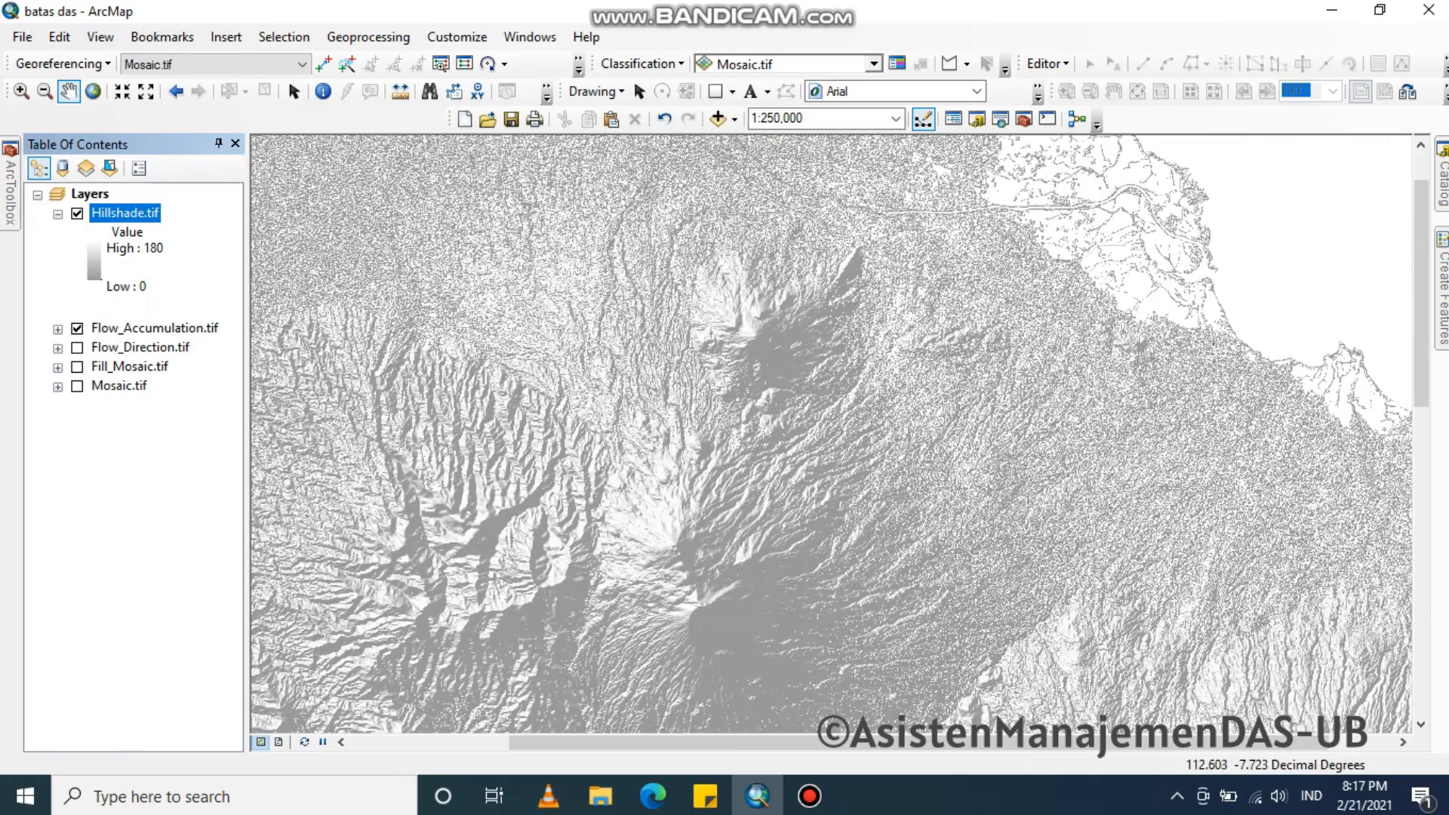
pyautogui.moveTo(724, 528); pyautogui.dragTo(940, 350)
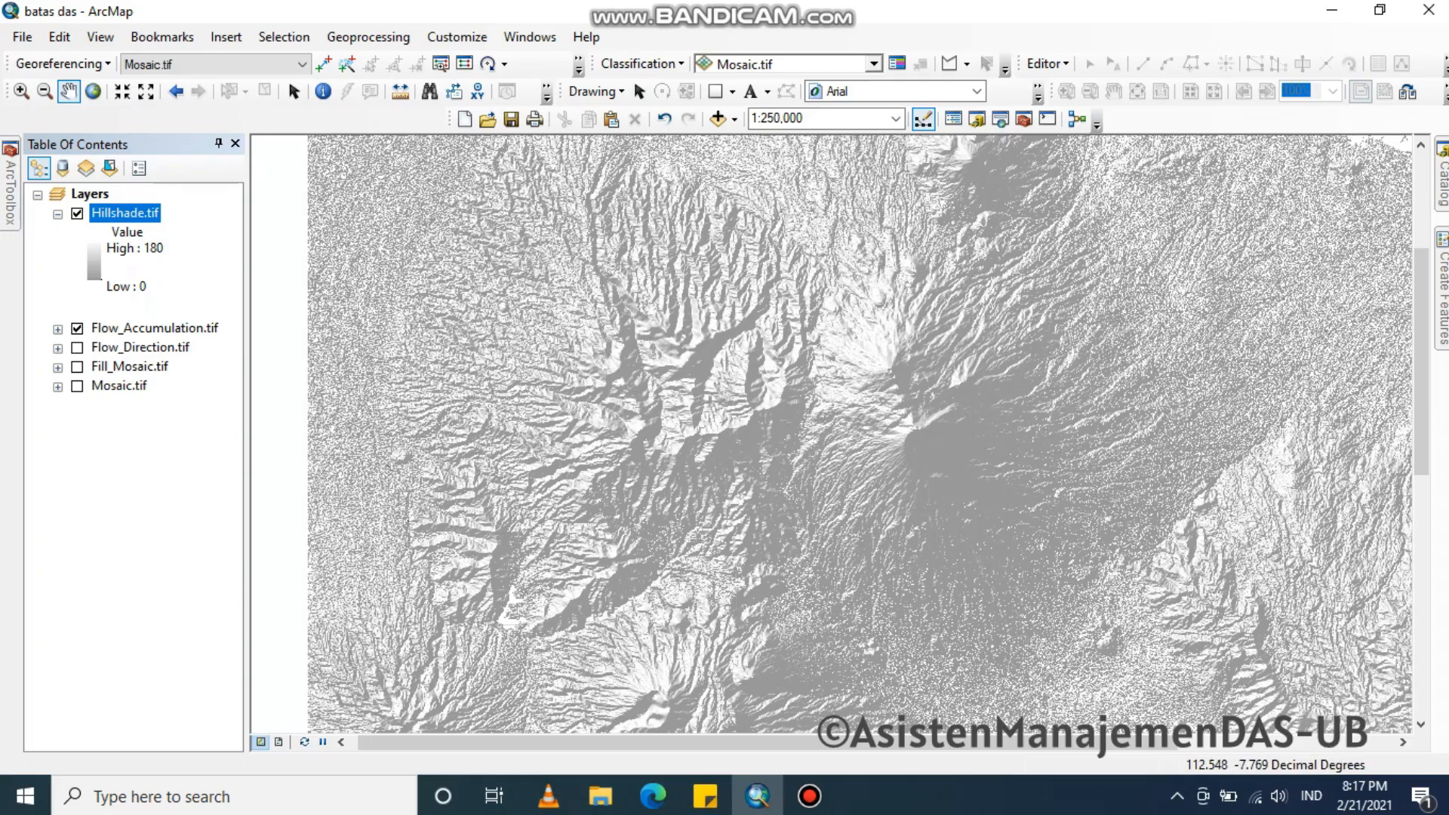
pyautogui.moveTo(981, 329); pyautogui.dragTo(723, 542)
pyautogui.moveTo(975, 331); pyautogui.dragTo(925, 449)
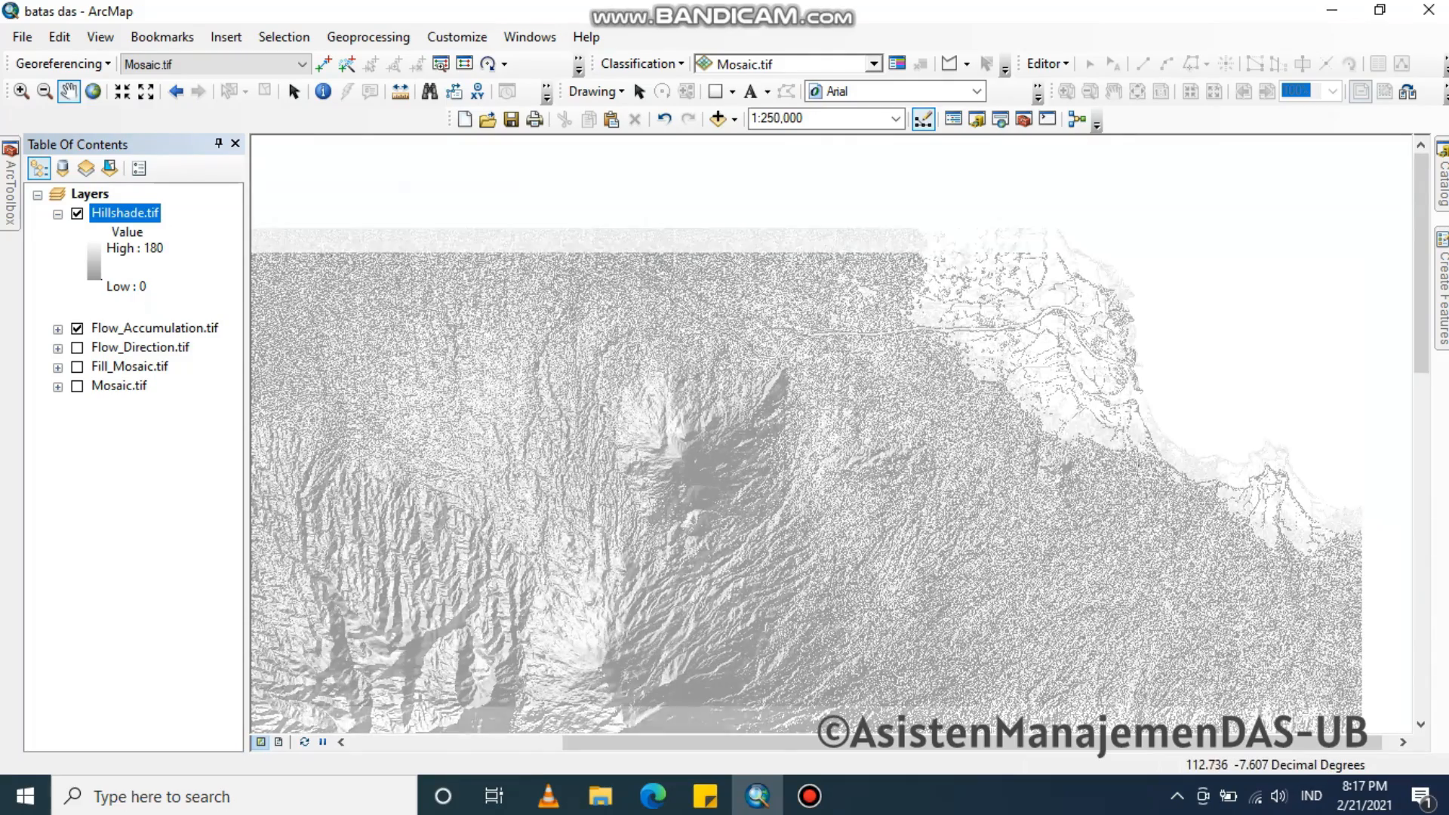
pyautogui.moveTo(926, 443); pyautogui.dragTo(933, 278)
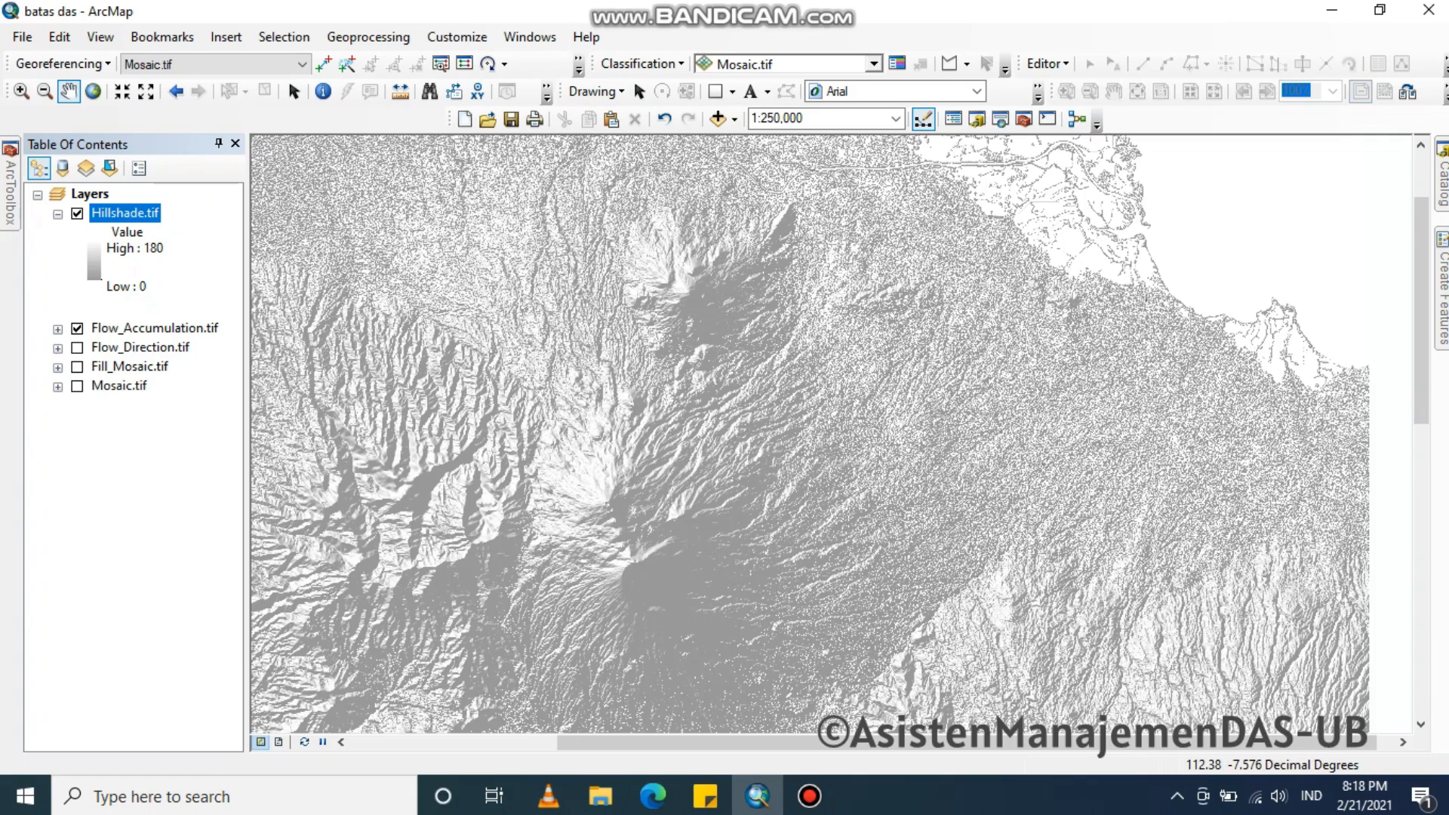
# Hide the Hillshade.tif layer, collapse its legend and move it below Flow_Accumulation.tif
pyautogui.click(77, 213)
pyautogui.click(57, 214)
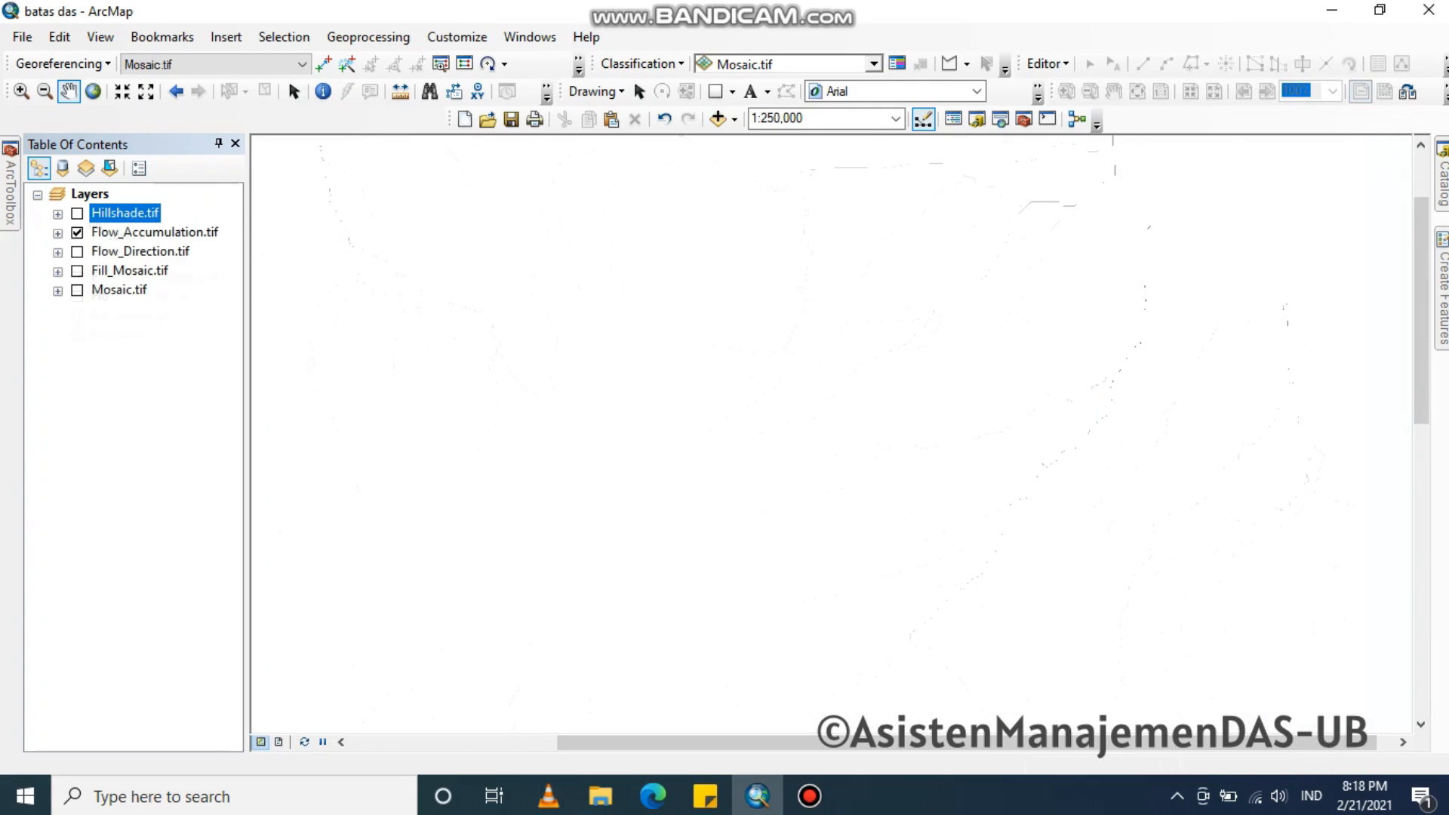
pyautogui.moveTo(125, 213)
pyautogui.mouseDown()
pyautogui.moveTo(127, 297)
pyautogui.moveTo(127, 241)
pyautogui.mouseUp()
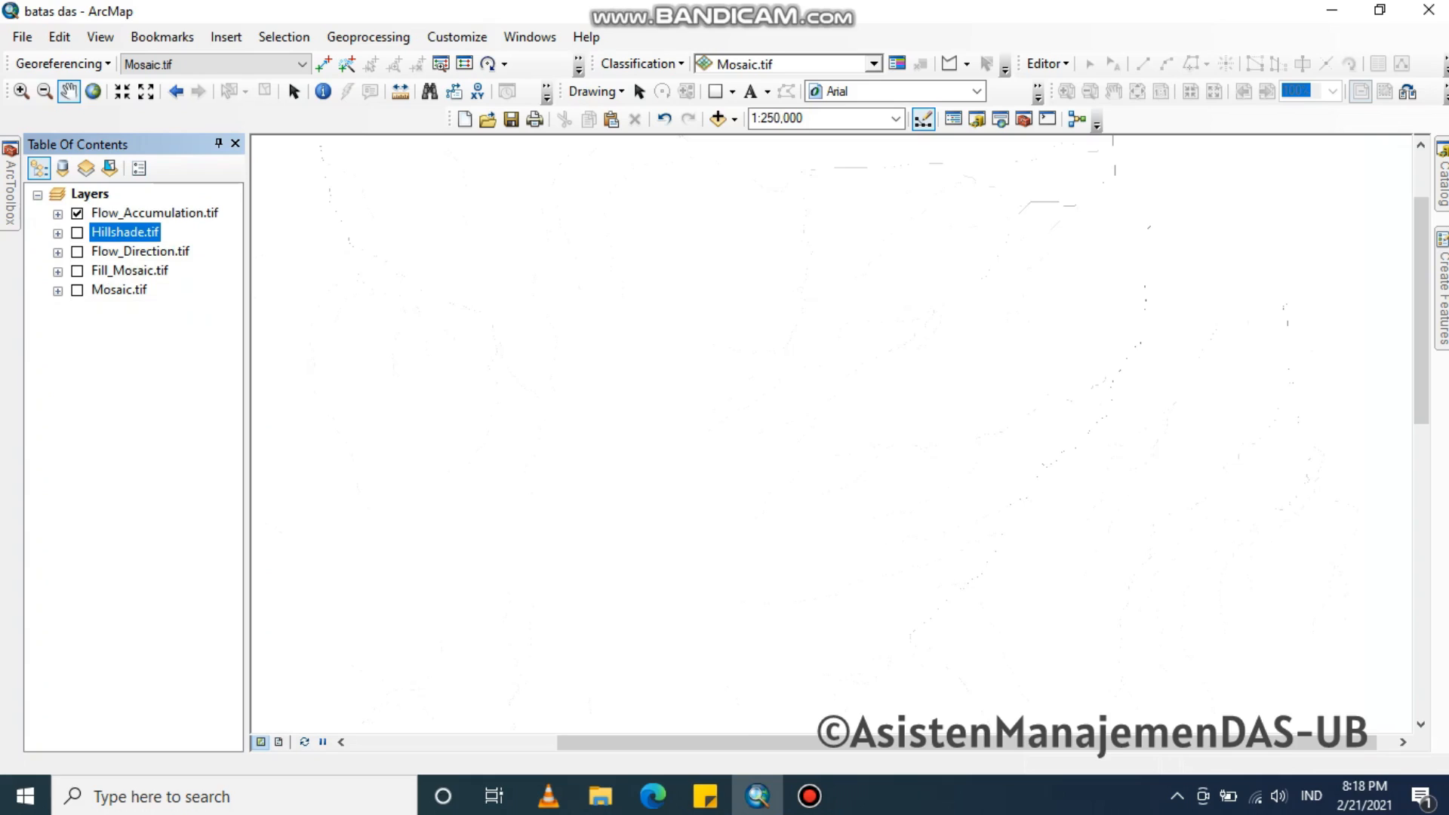
# Add the river line shapefile SUNGAI_LN_25K.shp from the Kab Malang folder under DEMNAS, MALANG RAYA to the map
pyautogui.click(1442, 181)
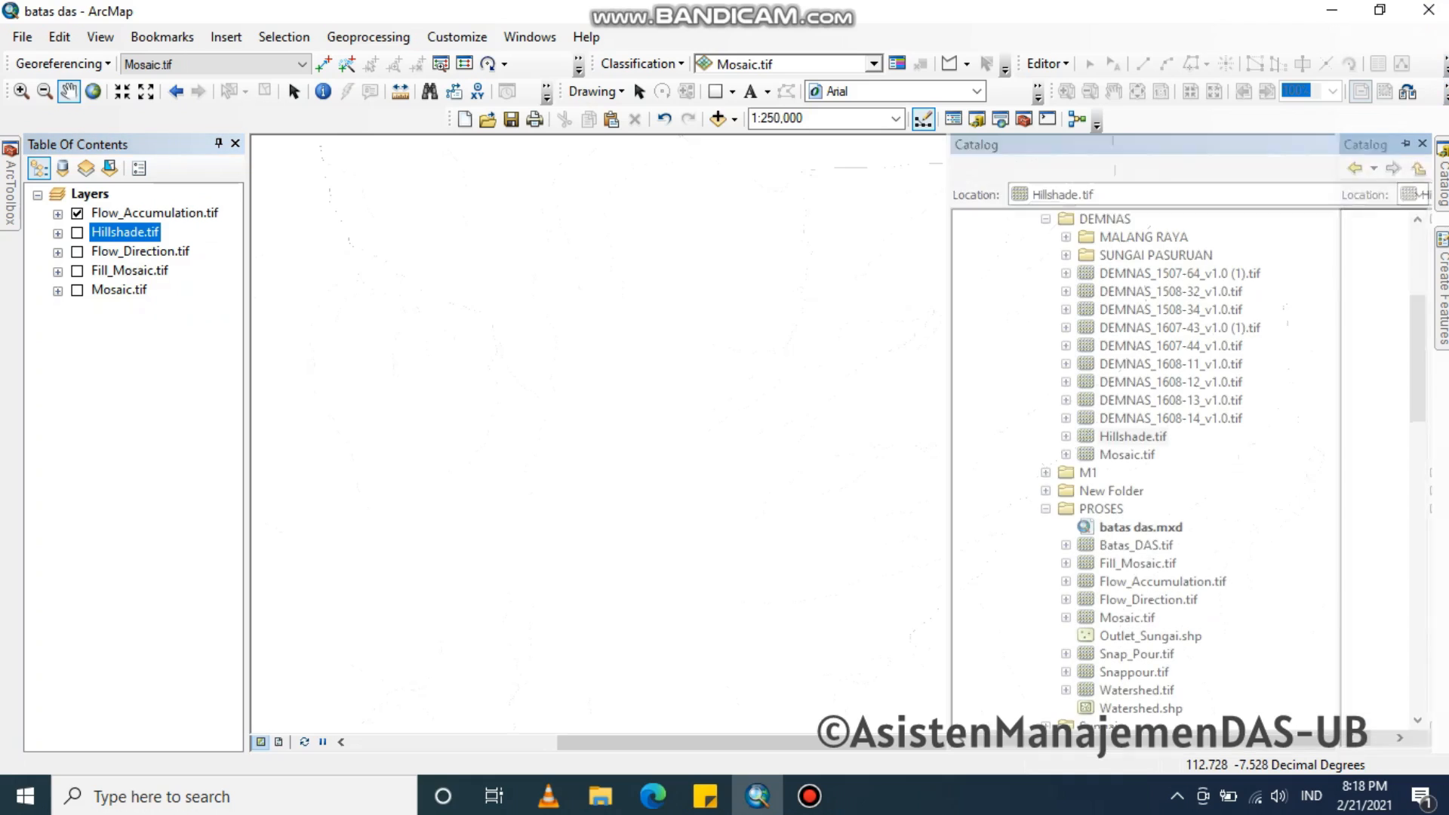
pyautogui.scroll(2, 1189, 468)
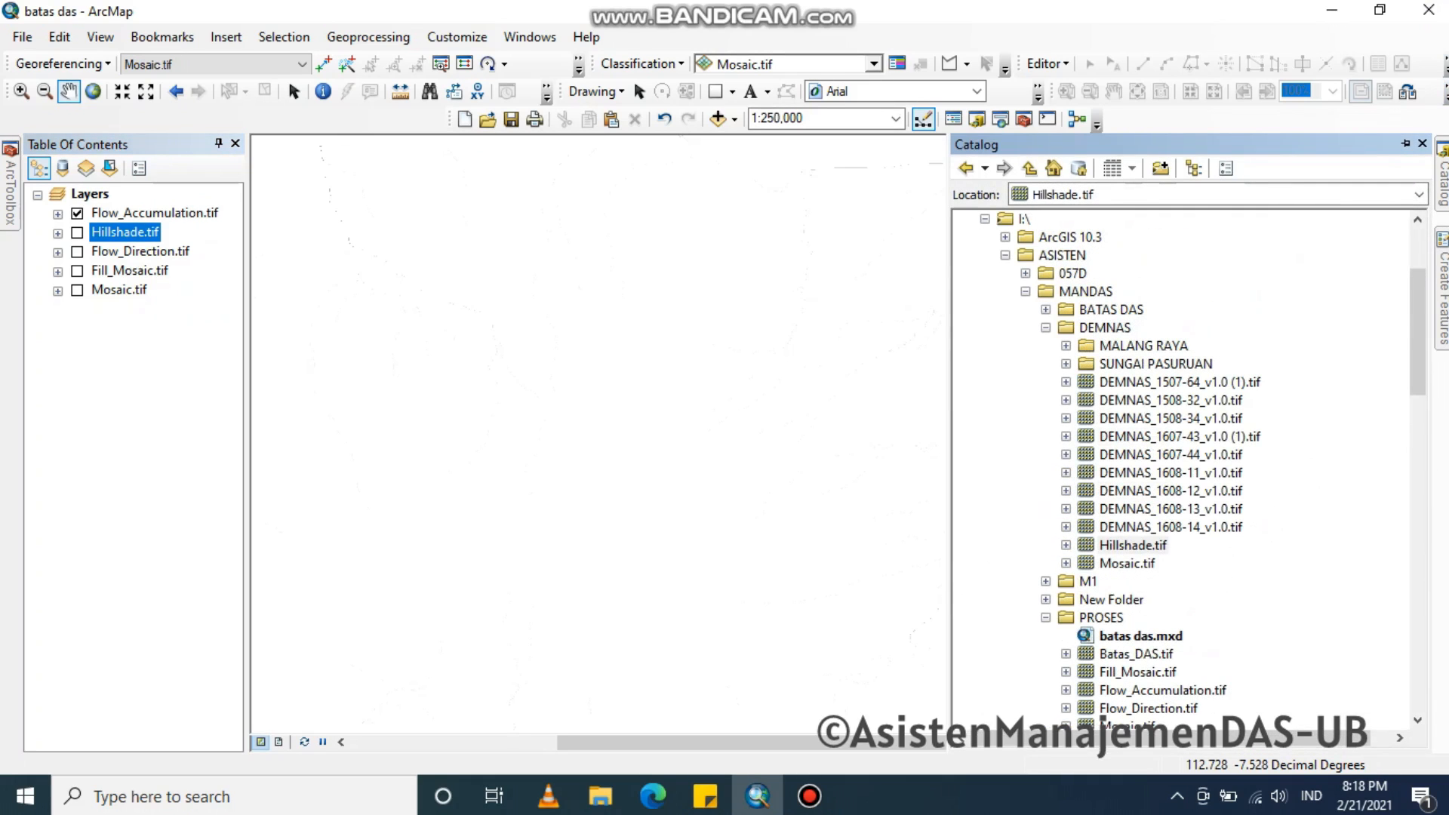
pyautogui.click(1066, 364)
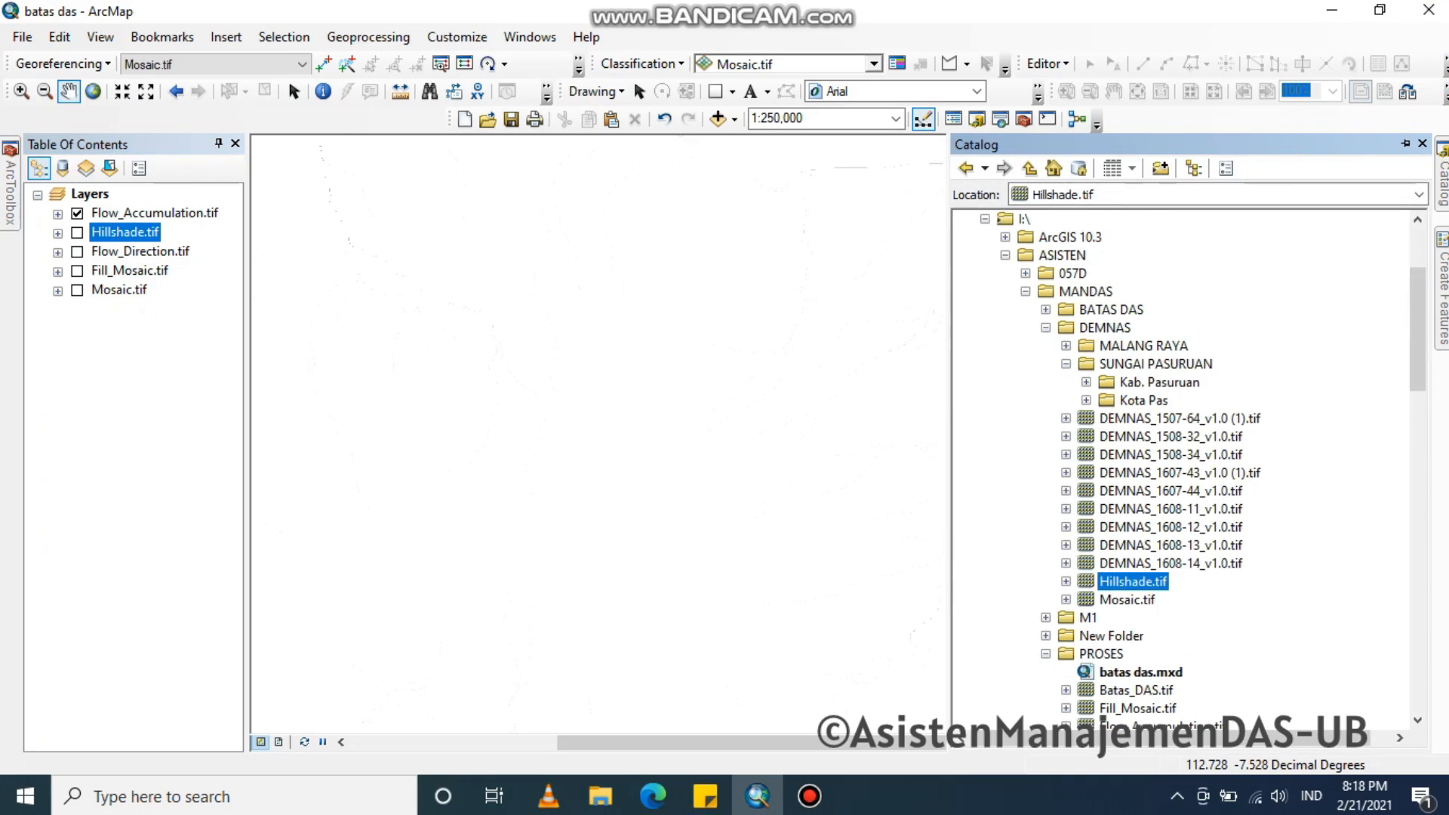
pyautogui.scroll(-3, 1188, 468)
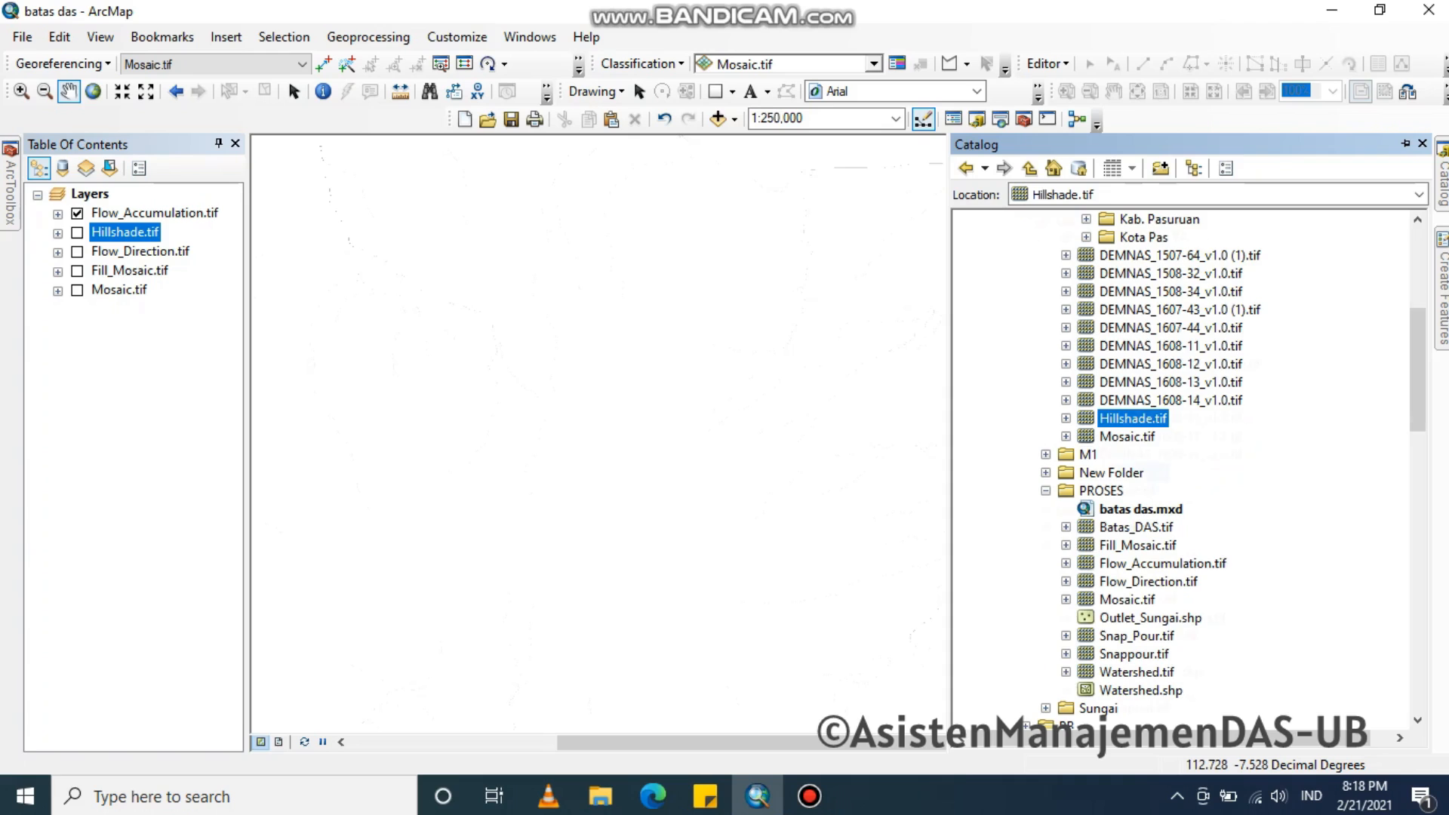
pyautogui.scroll(5, 1188, 468)
pyautogui.scroll(-2, 1189, 468)
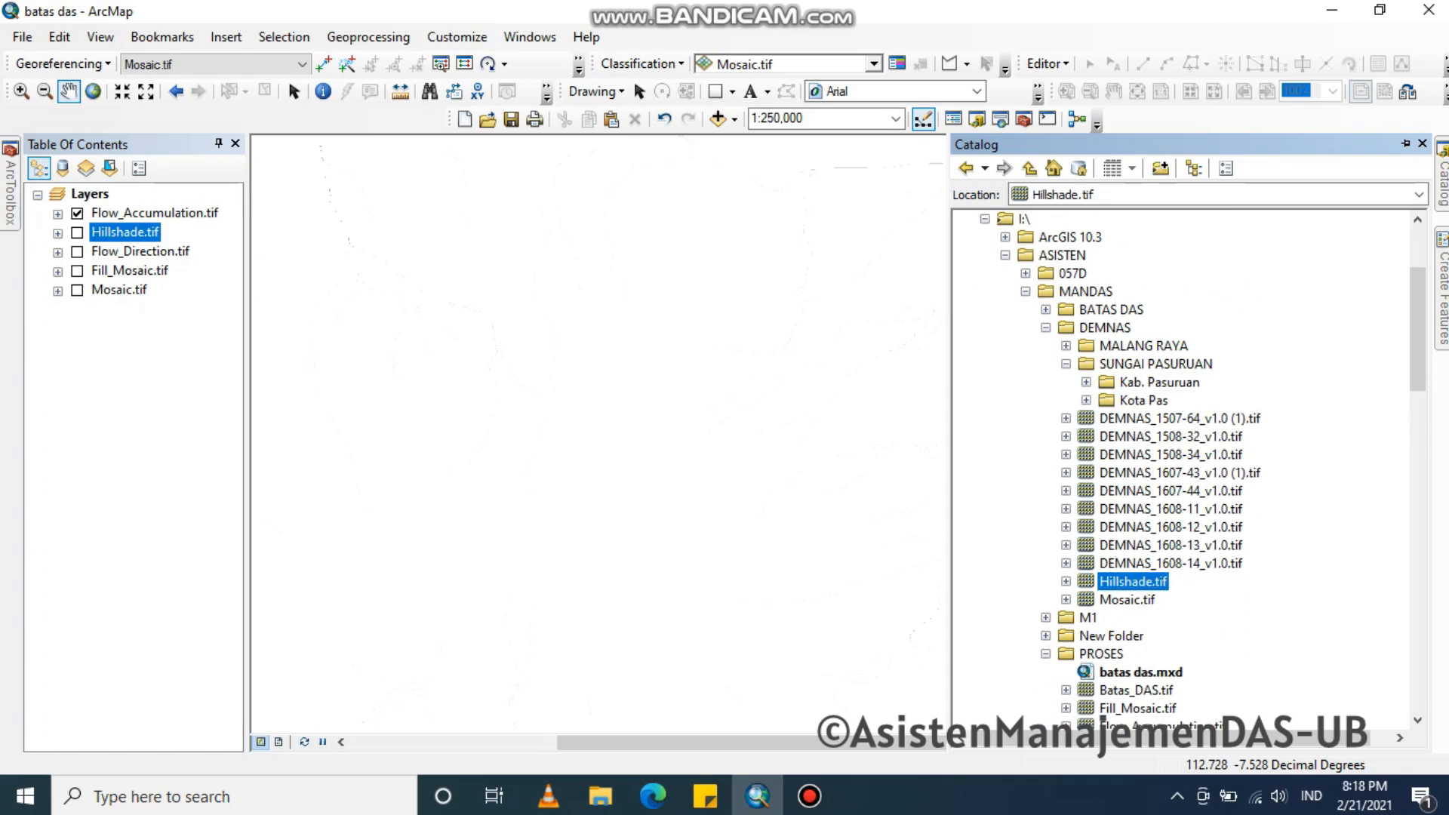
pyautogui.click(1065, 345)
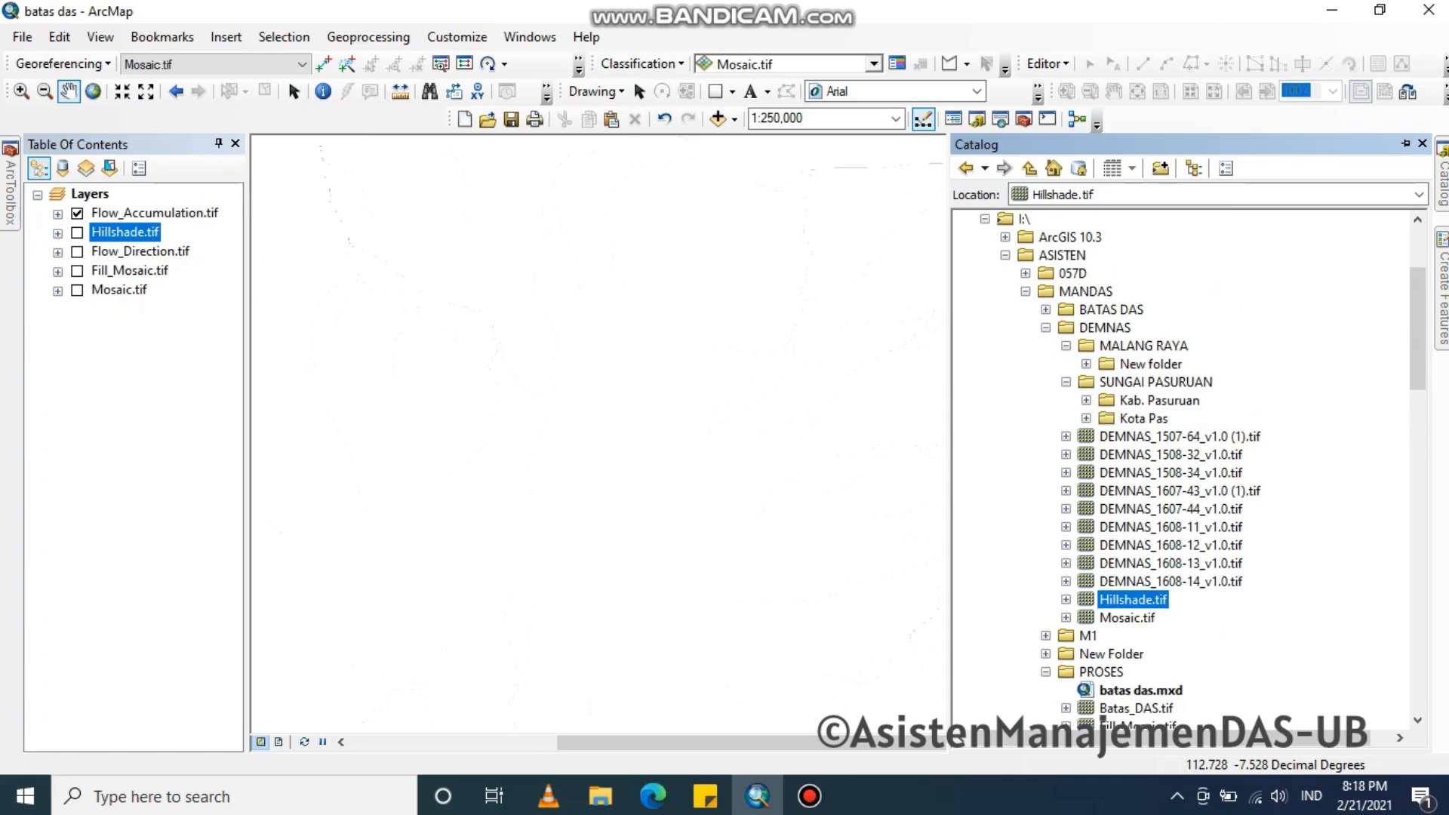
pyautogui.click(1086, 364)
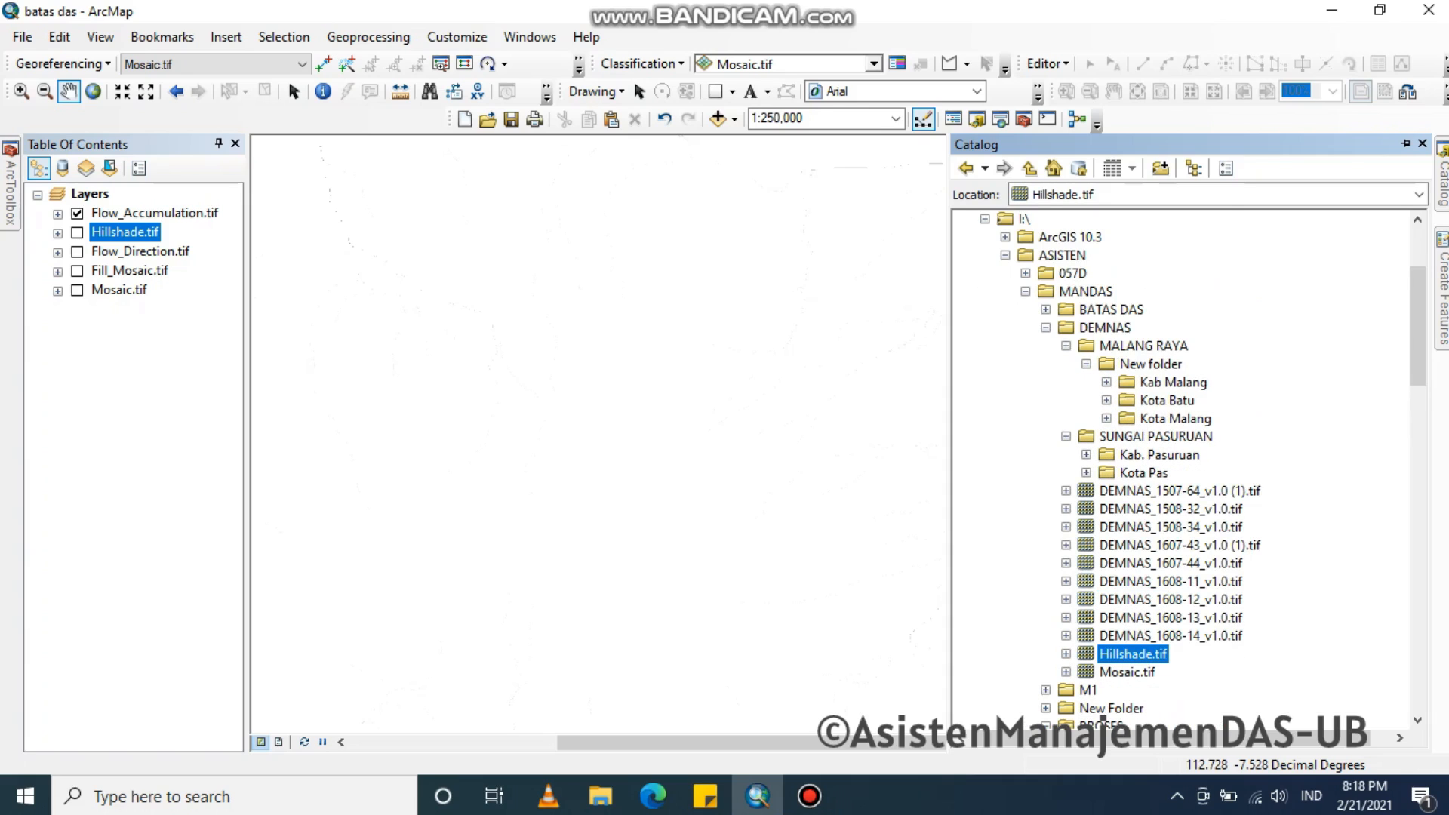
pyautogui.click(1106, 382)
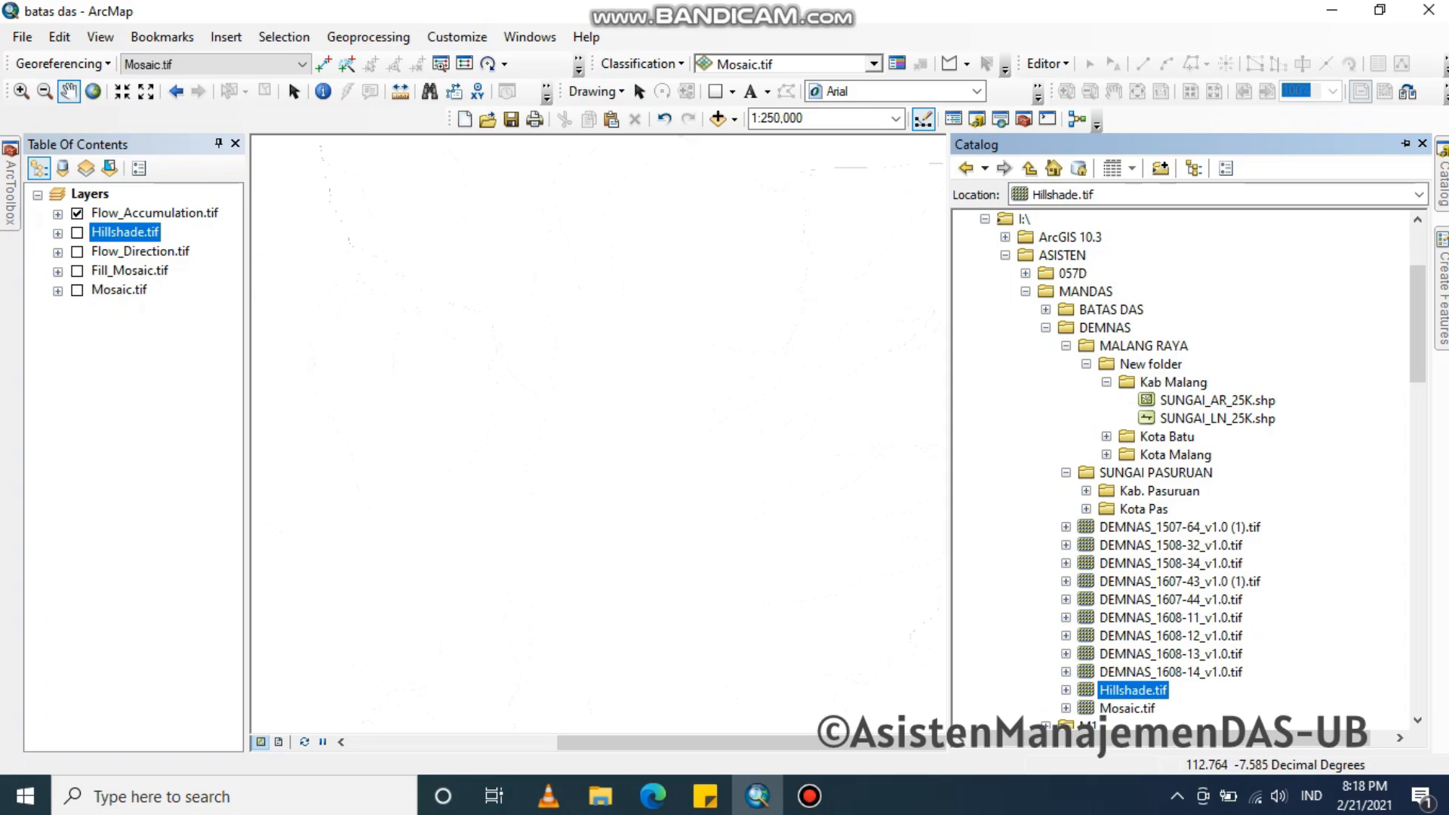
pyautogui.click(1066, 346)
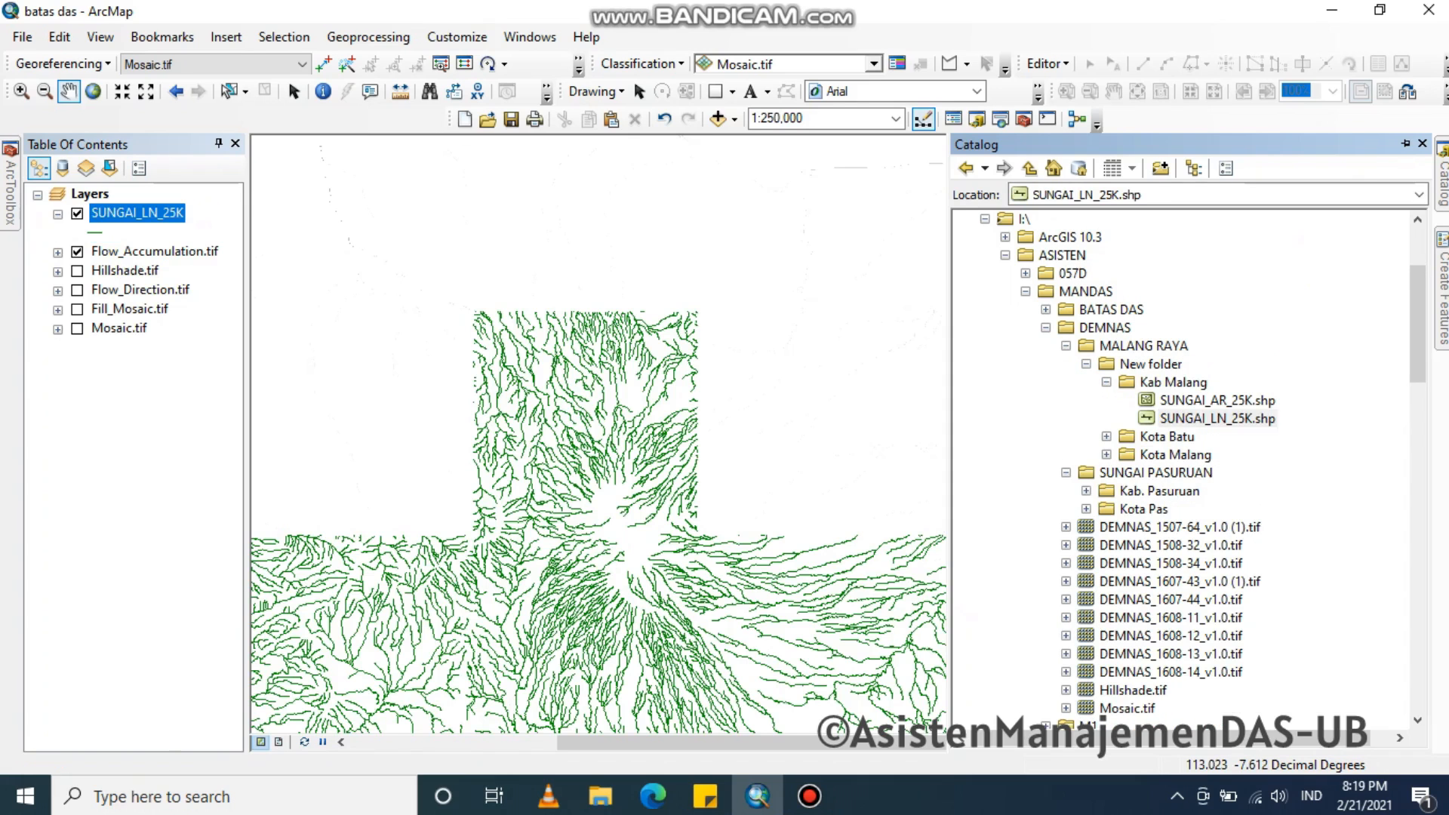
# Add the SUNGAI_LN_25K.shp river shapefiles from the Kota Batu and Kota Malang folders to the map
pyautogui.click(1106, 437)
pyautogui.moveTo(1217, 473); pyautogui.dragTo(642, 422)
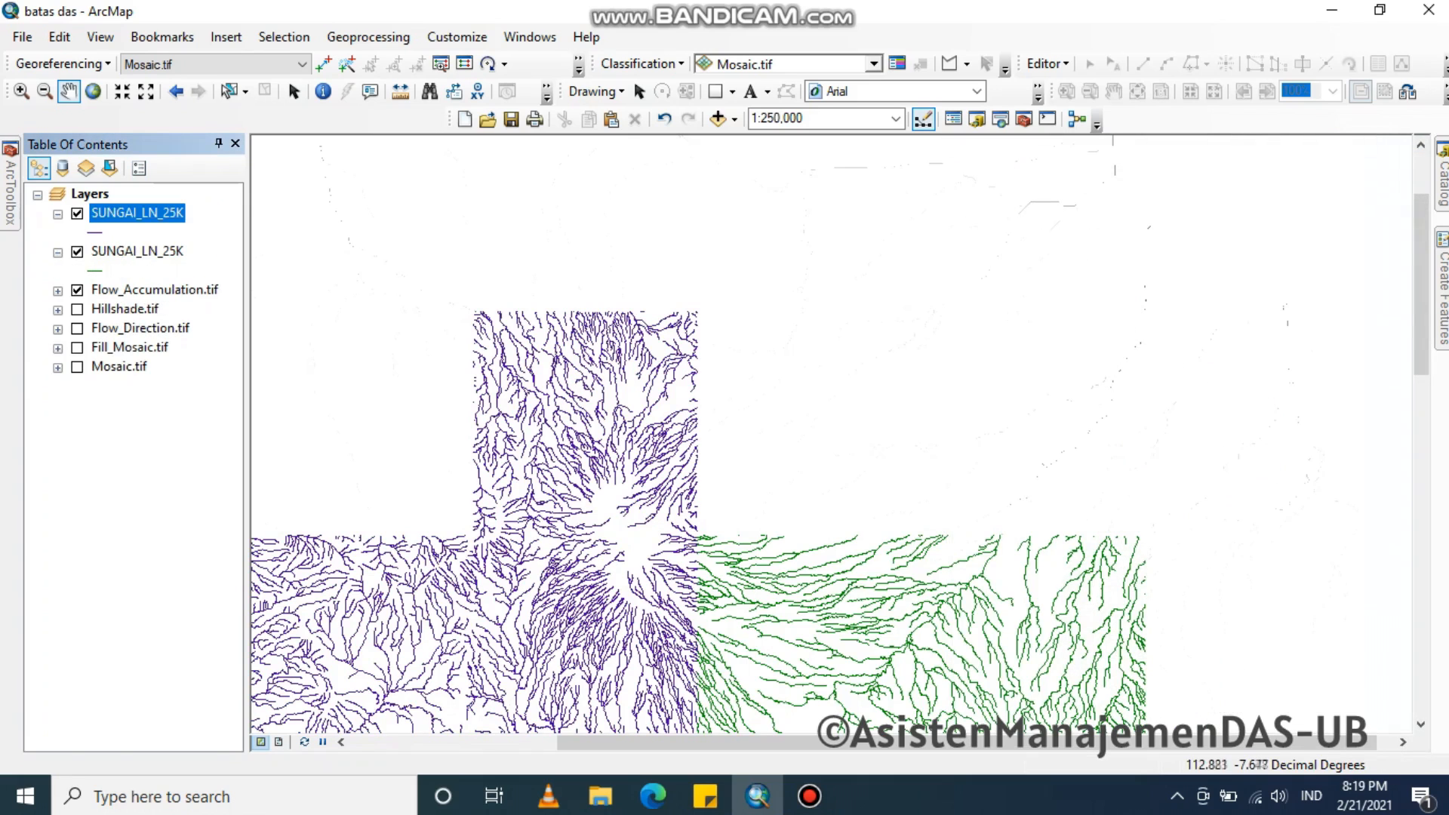
pyautogui.click(1442, 183)
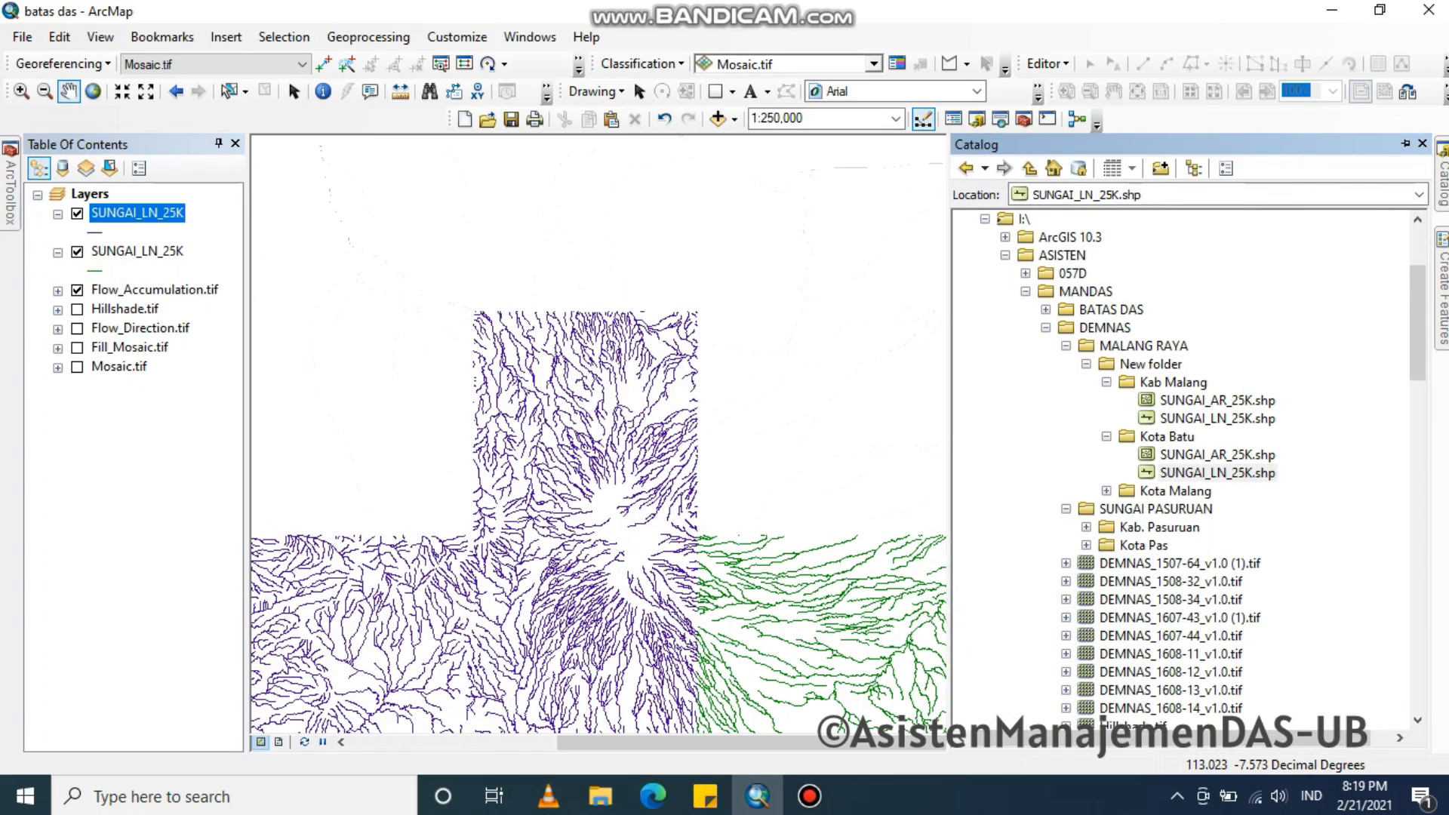
pyautogui.click(1106, 491)
pyautogui.moveTo(1217, 528); pyautogui.dragTo(762, 452)
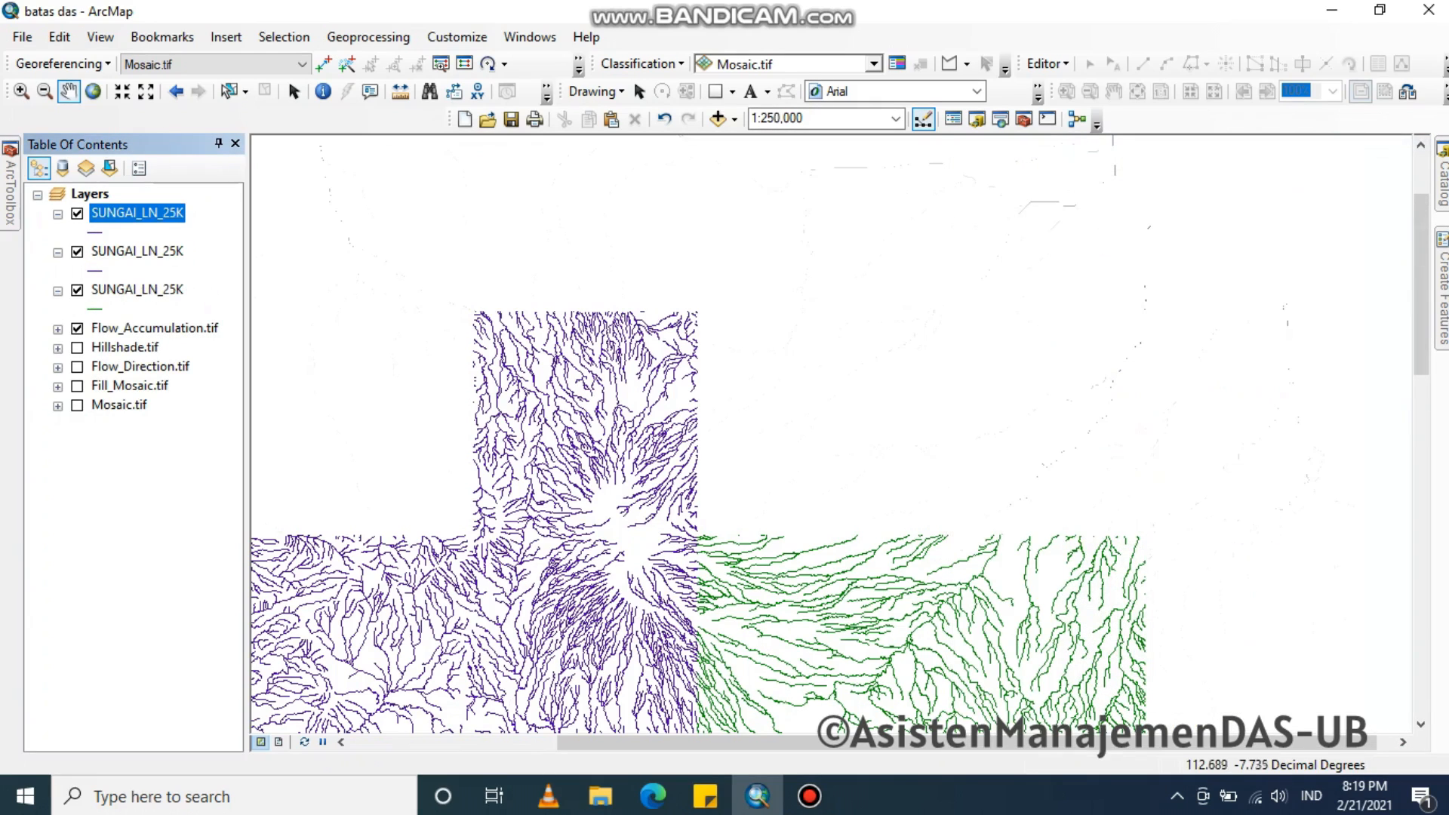
pyautogui.scroll(-2, 712, 462)
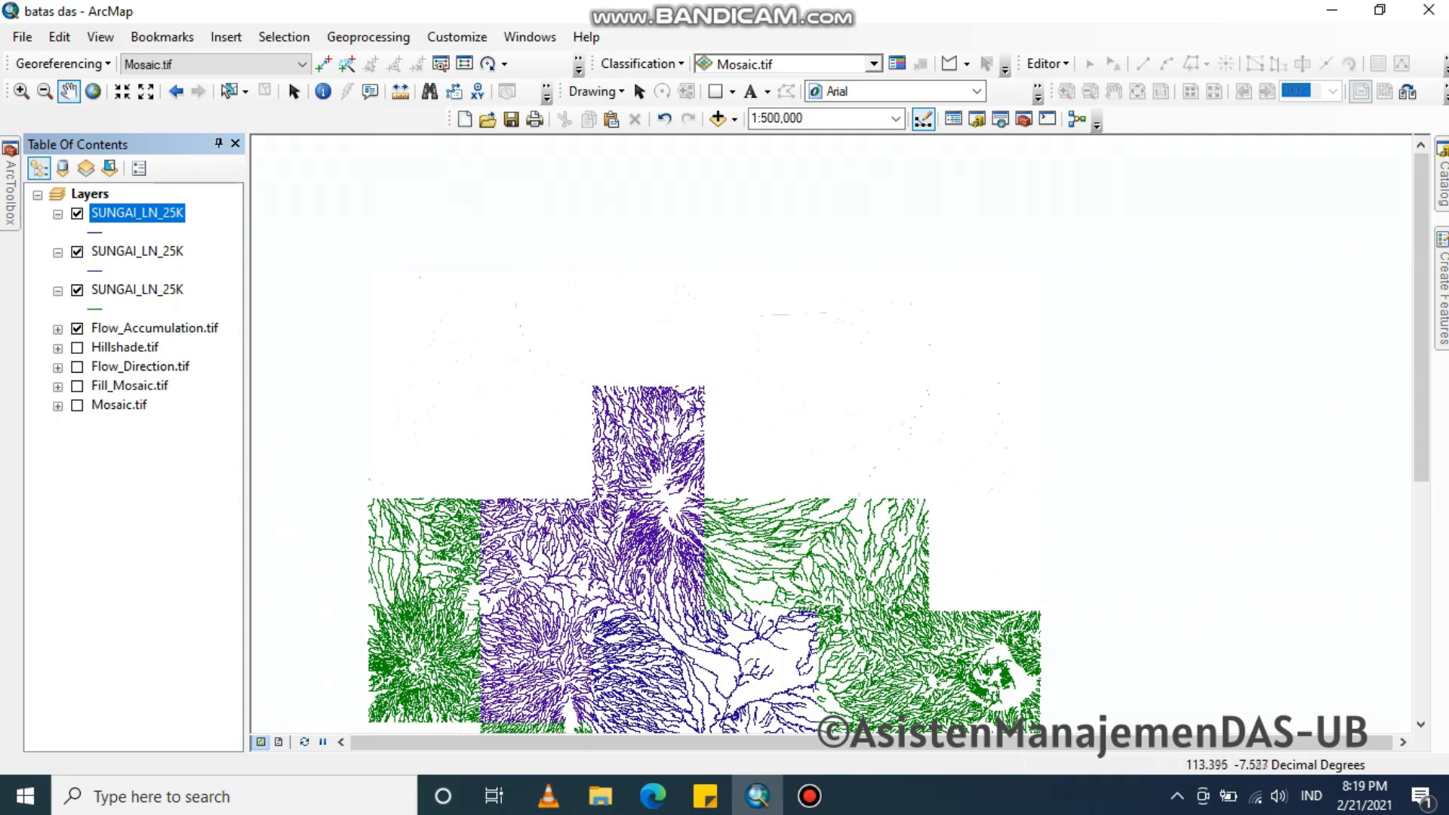
# Collapse the DEMNAS folder in the catalog and start creating a new shapefile in the PROSES folder
pyautogui.click(1442, 181)
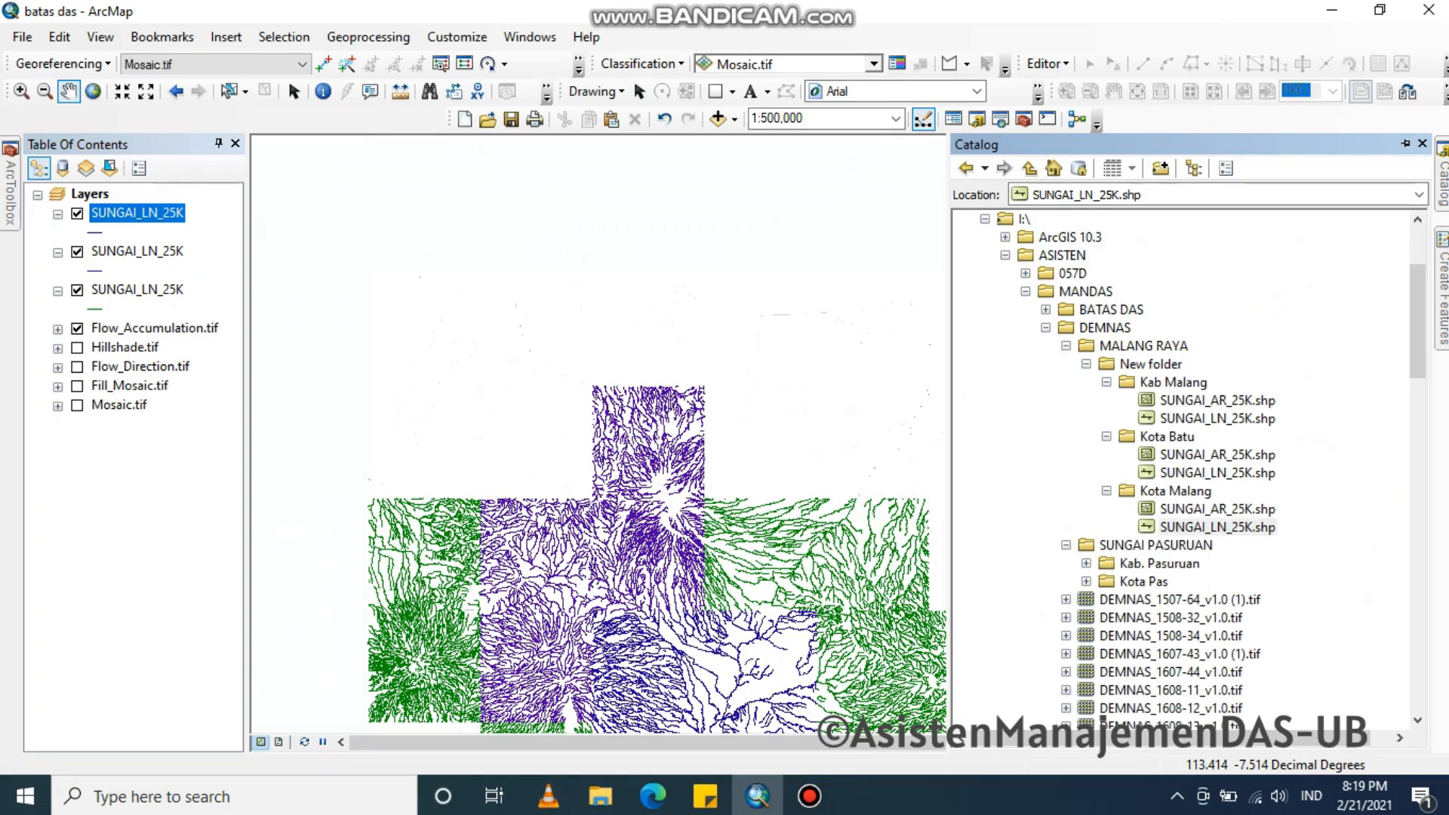
pyautogui.click(1066, 545)
pyautogui.click(1066, 545)
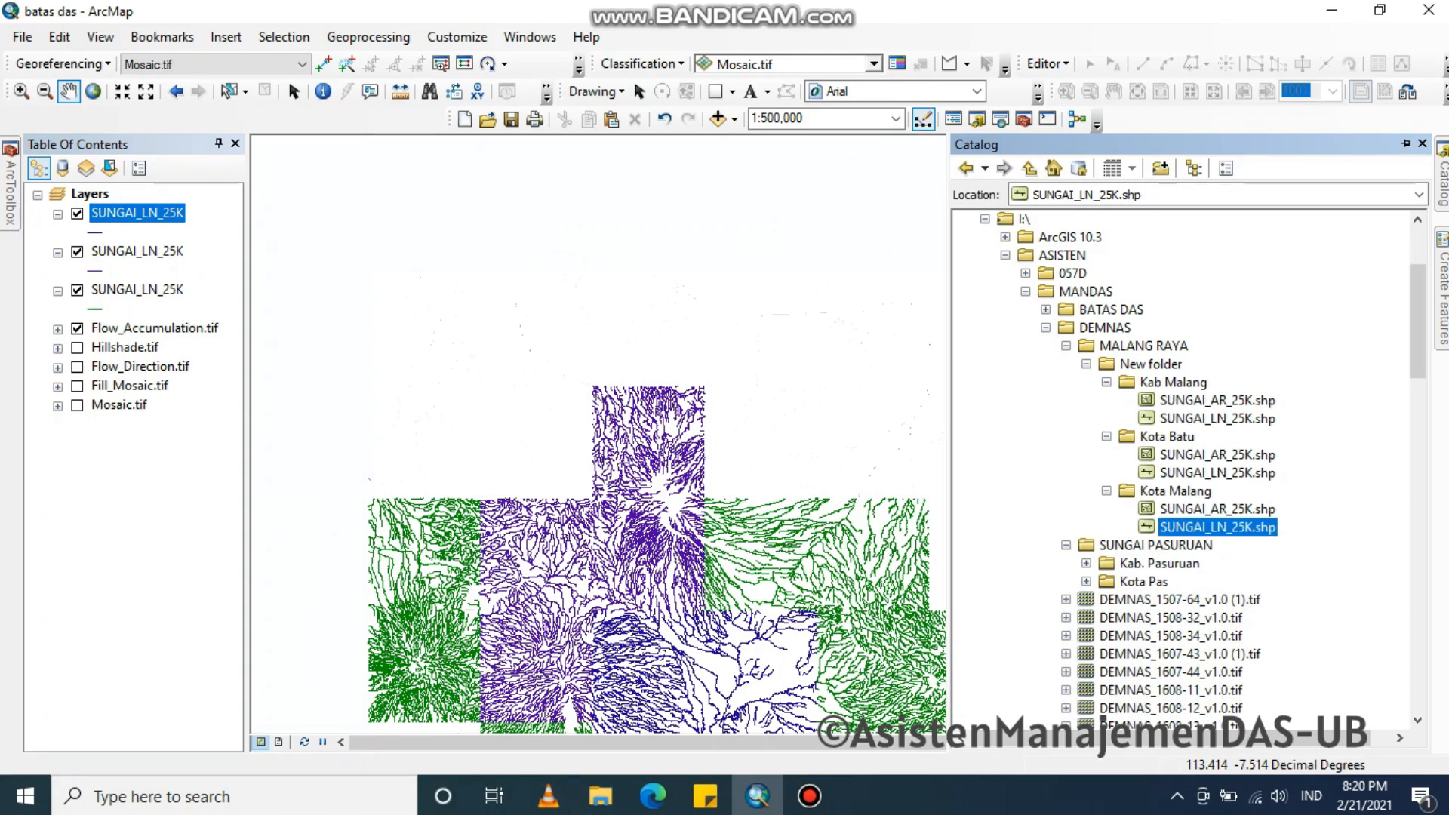
pyautogui.click(1046, 328)
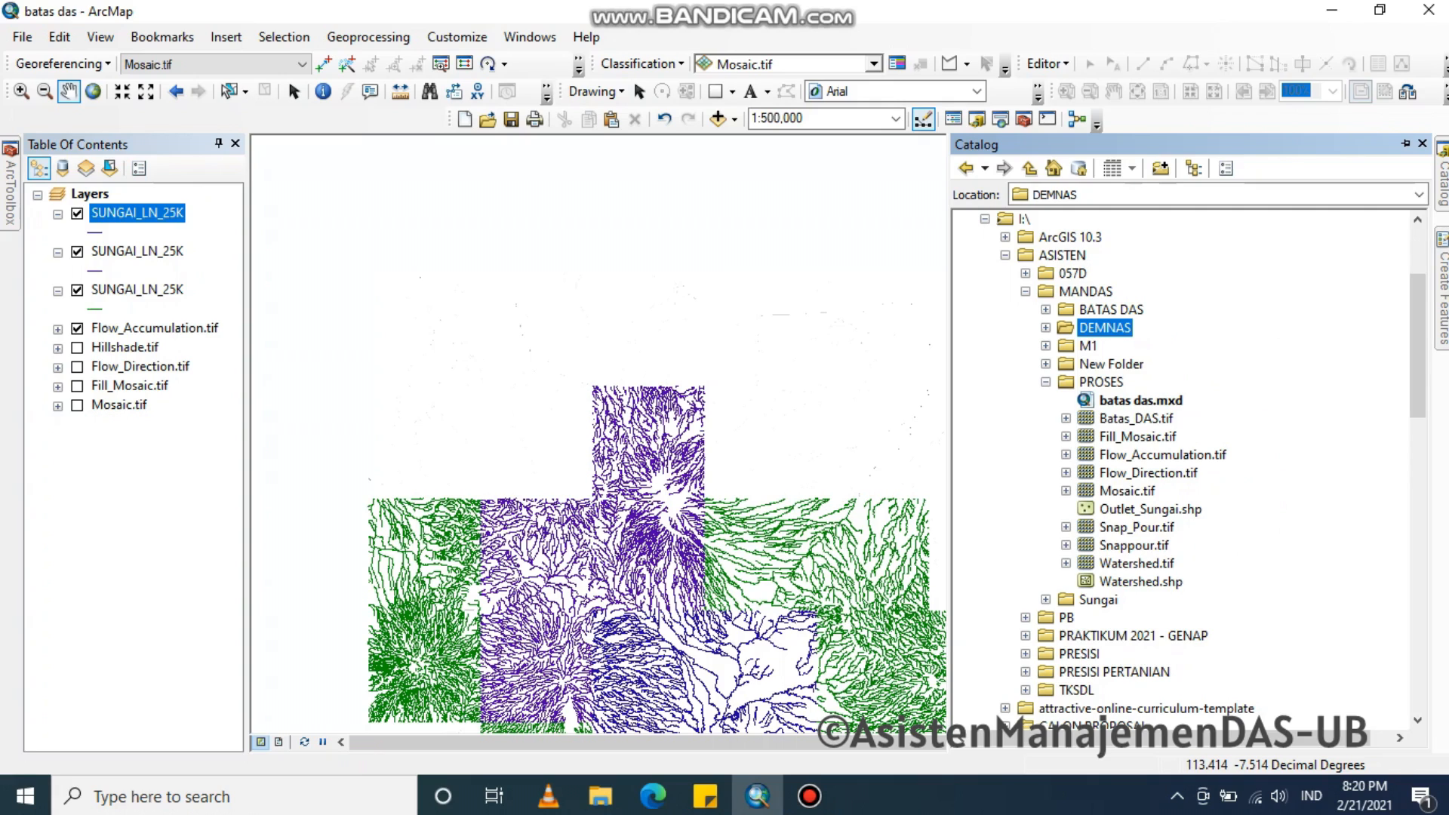
pyautogui.rightClick(1091, 381)
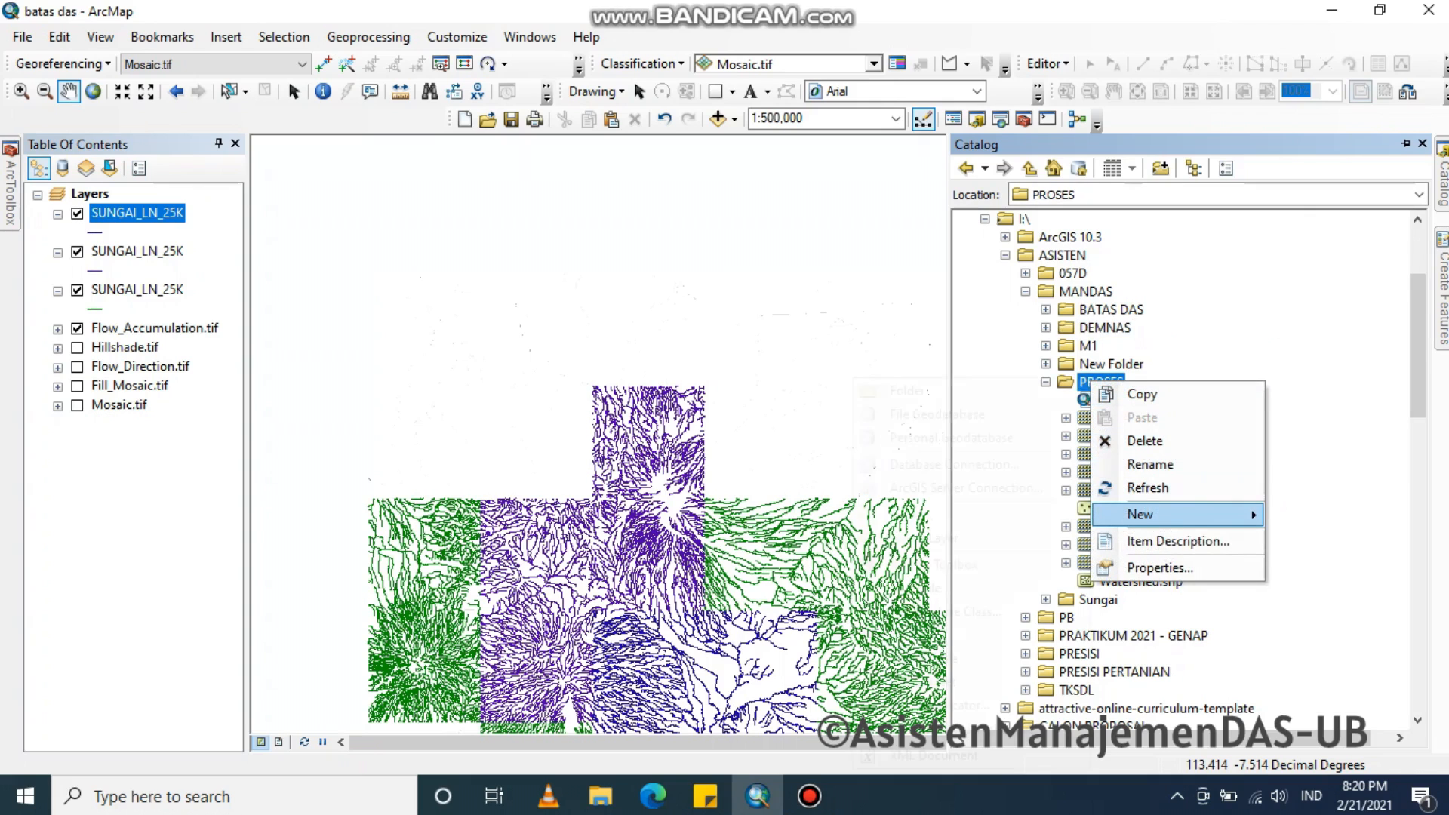
pyautogui.moveTo(1139, 514)
pyautogui.click(919, 588)
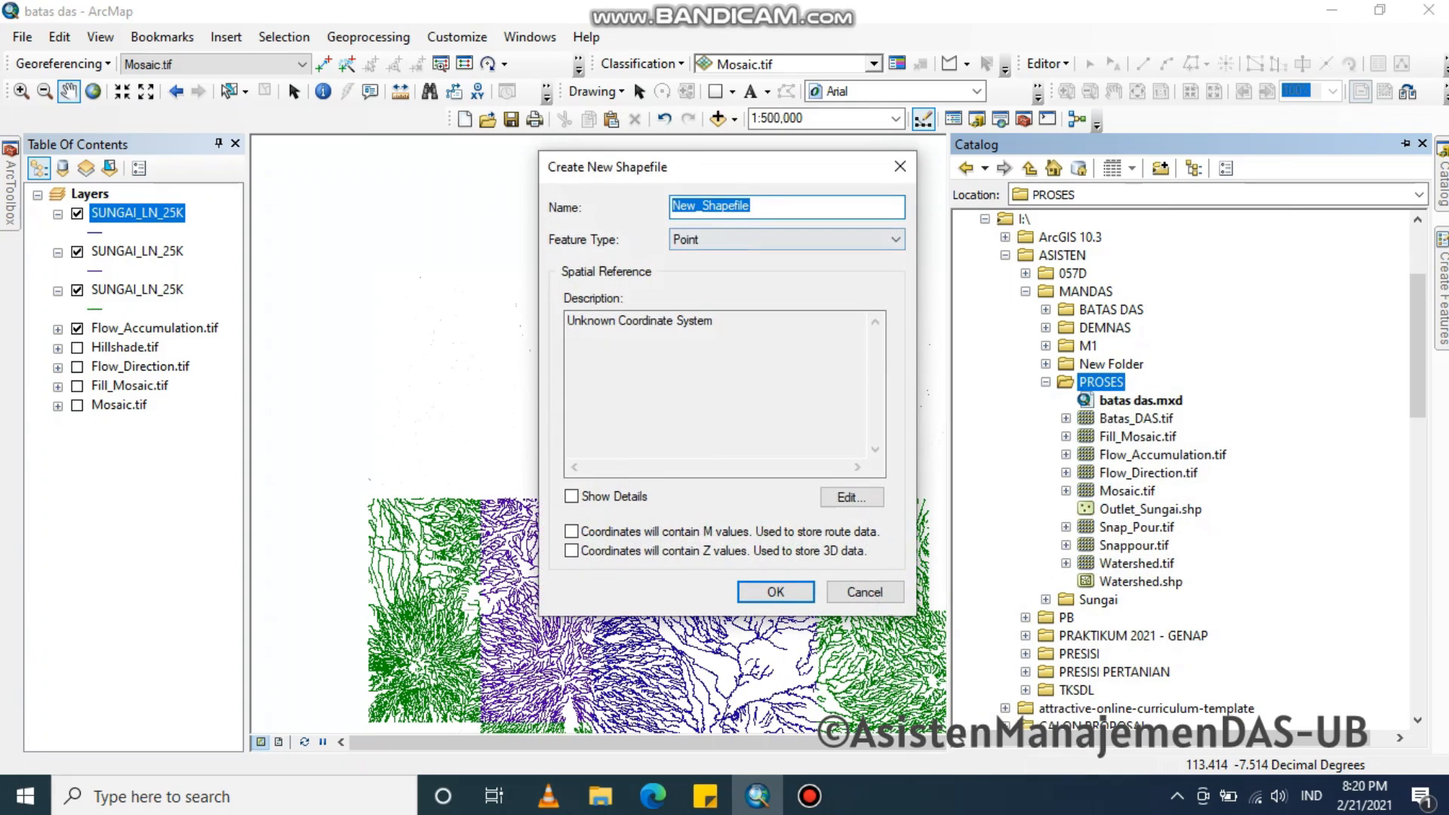
# Name the new shapefile Outlet_Sungai and choose Point as its feature type
pyautogui.click(752, 206)
pyautogui.moveTo(752, 206); pyautogui.dragTo(670, 206)
pyautogui.write('Ou')
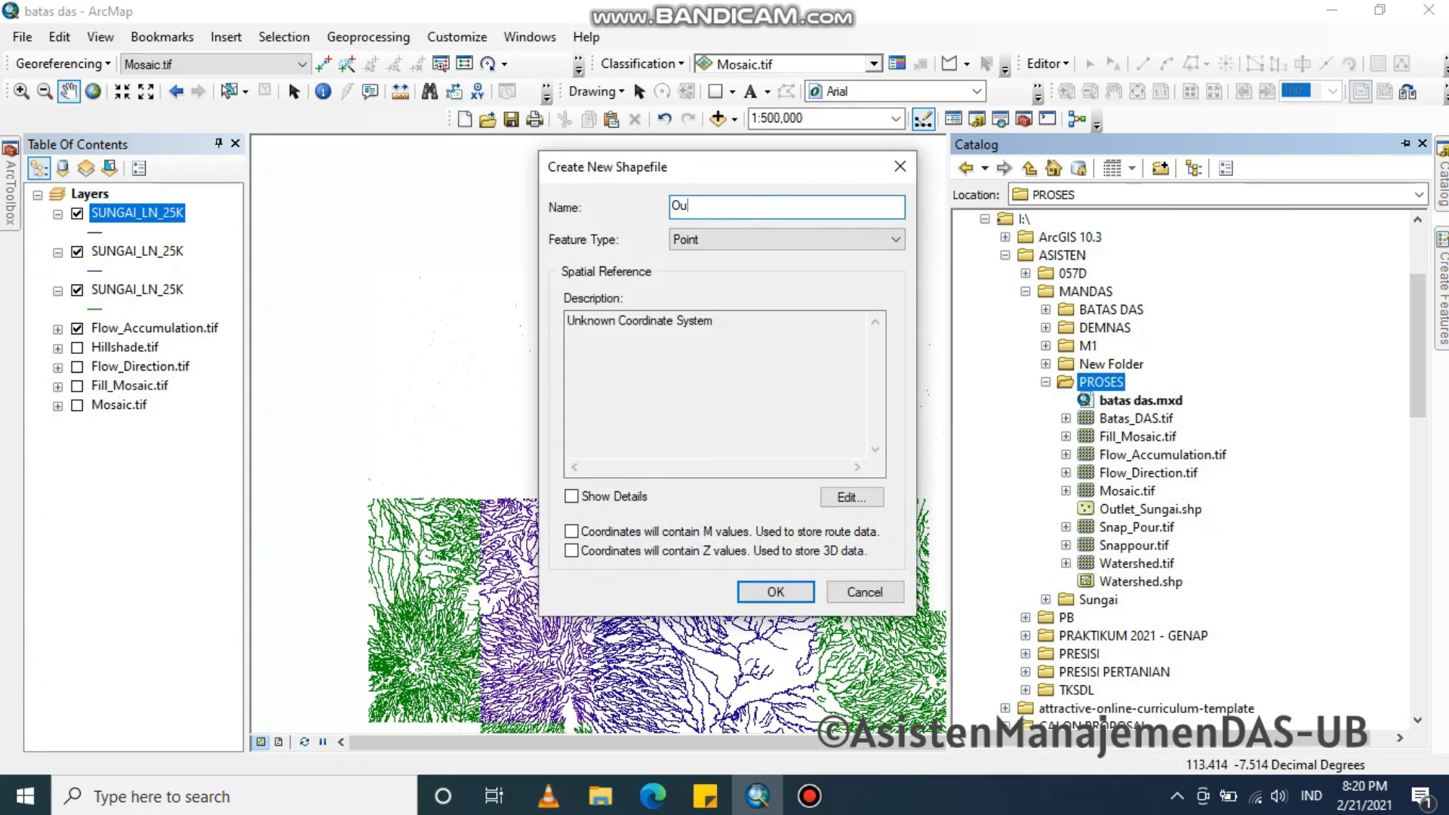
pyautogui.write('tlet_Sungai')
pyautogui.click(896, 239)
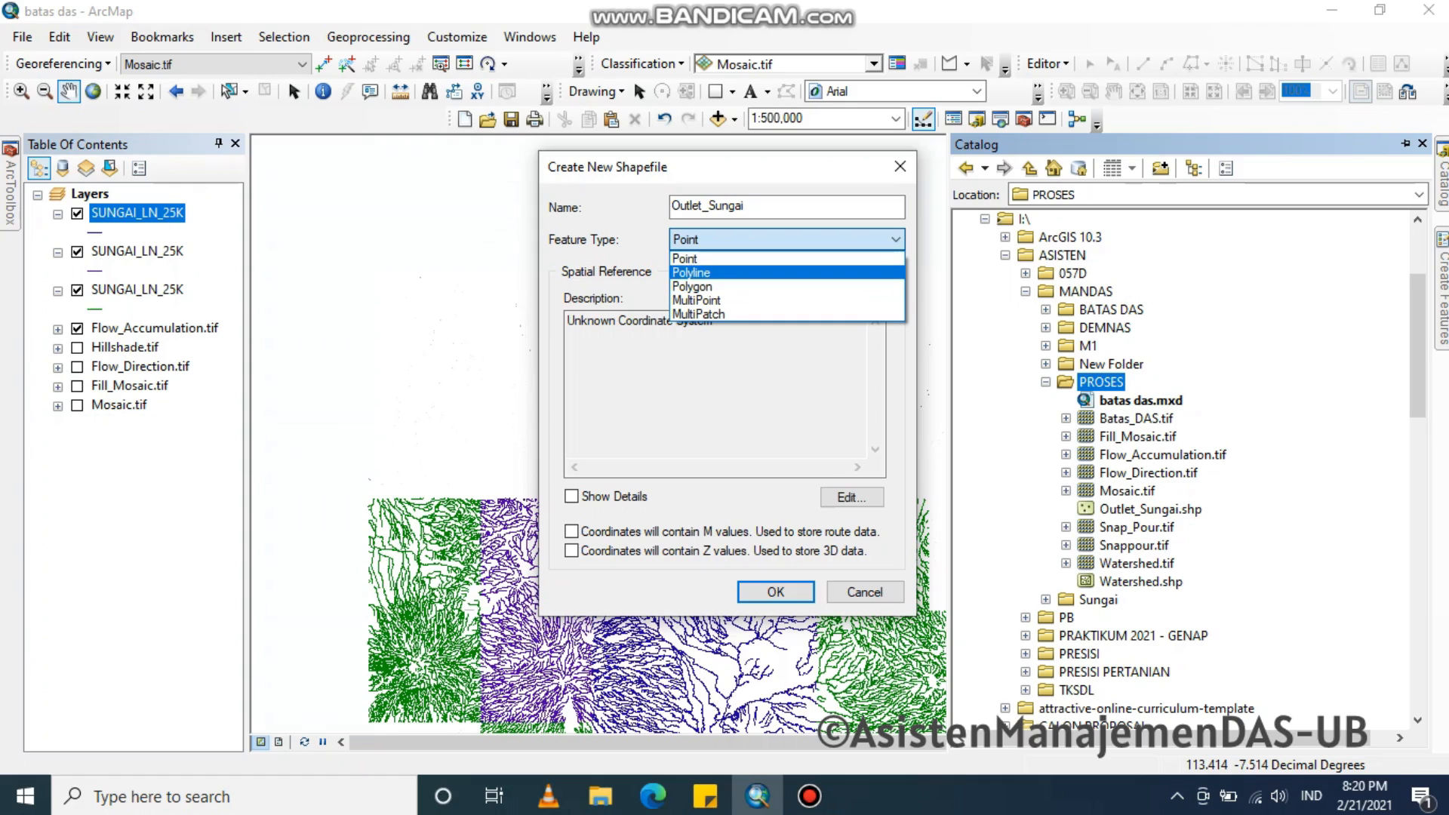
pyautogui.click(685, 258)
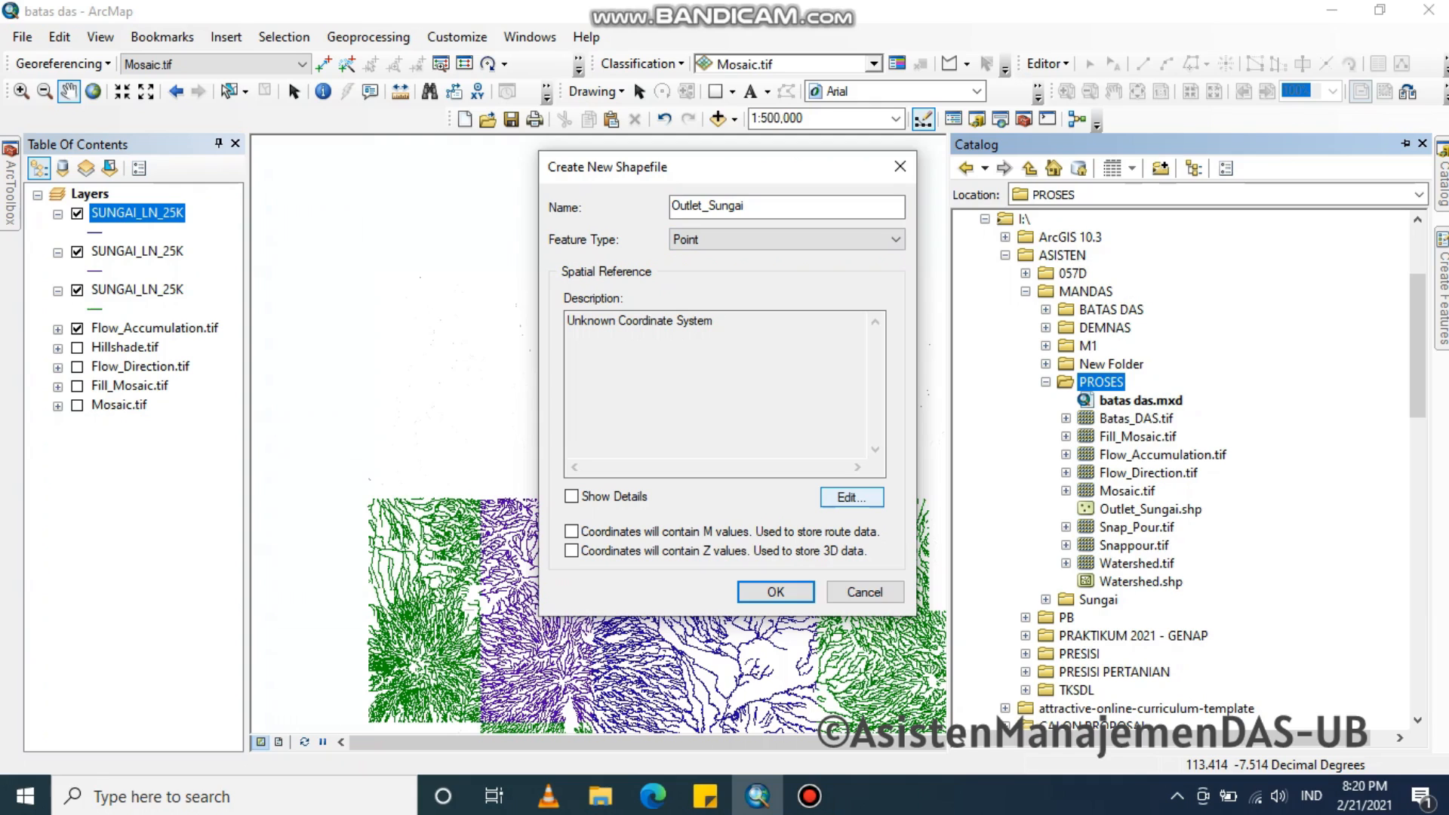
# Assign the World geographic coordinate system WGS 1984 to the new Outlet_Sungai shapefile and create it
pyautogui.click(851, 498)
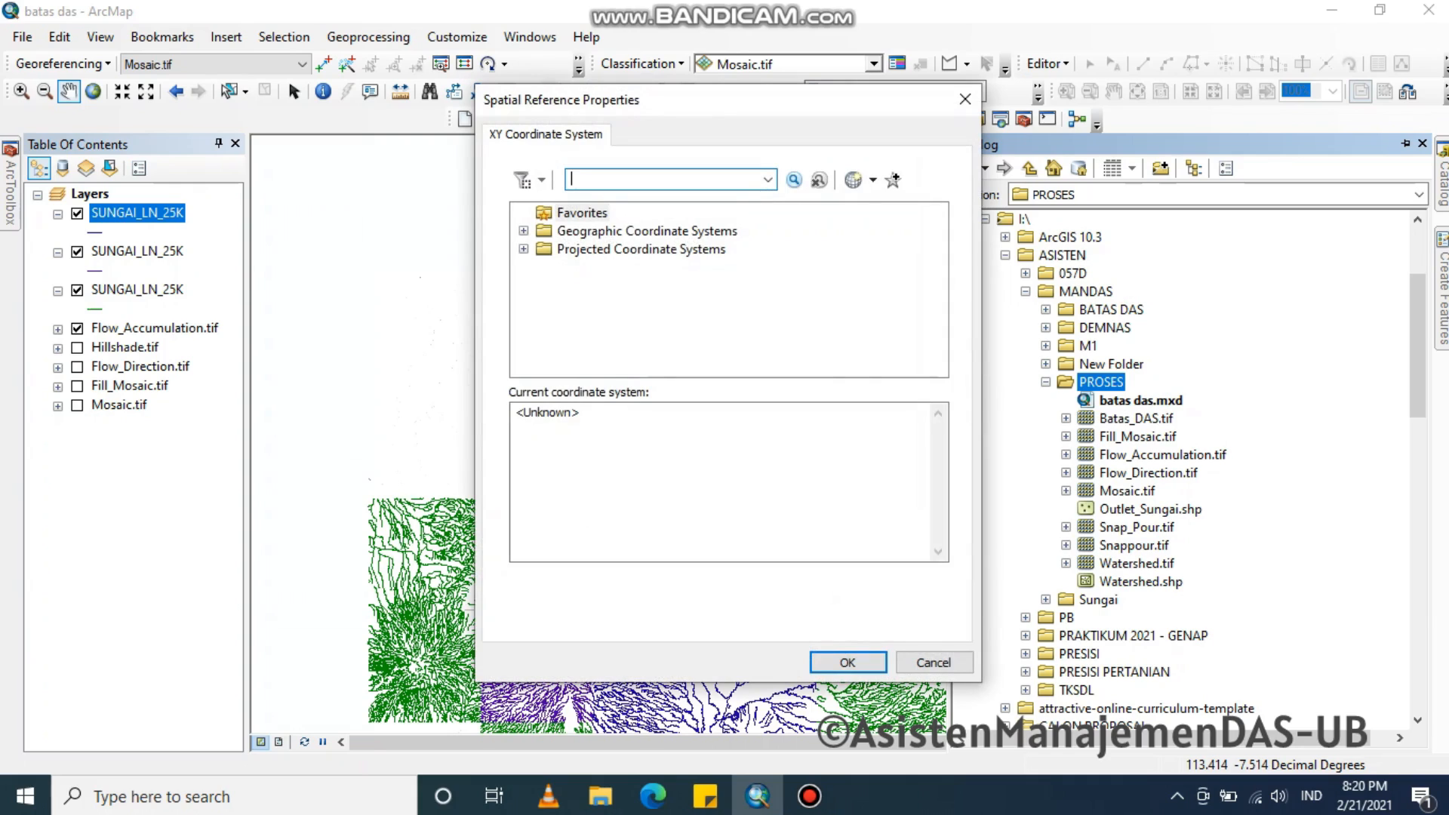
pyautogui.click(524, 231)
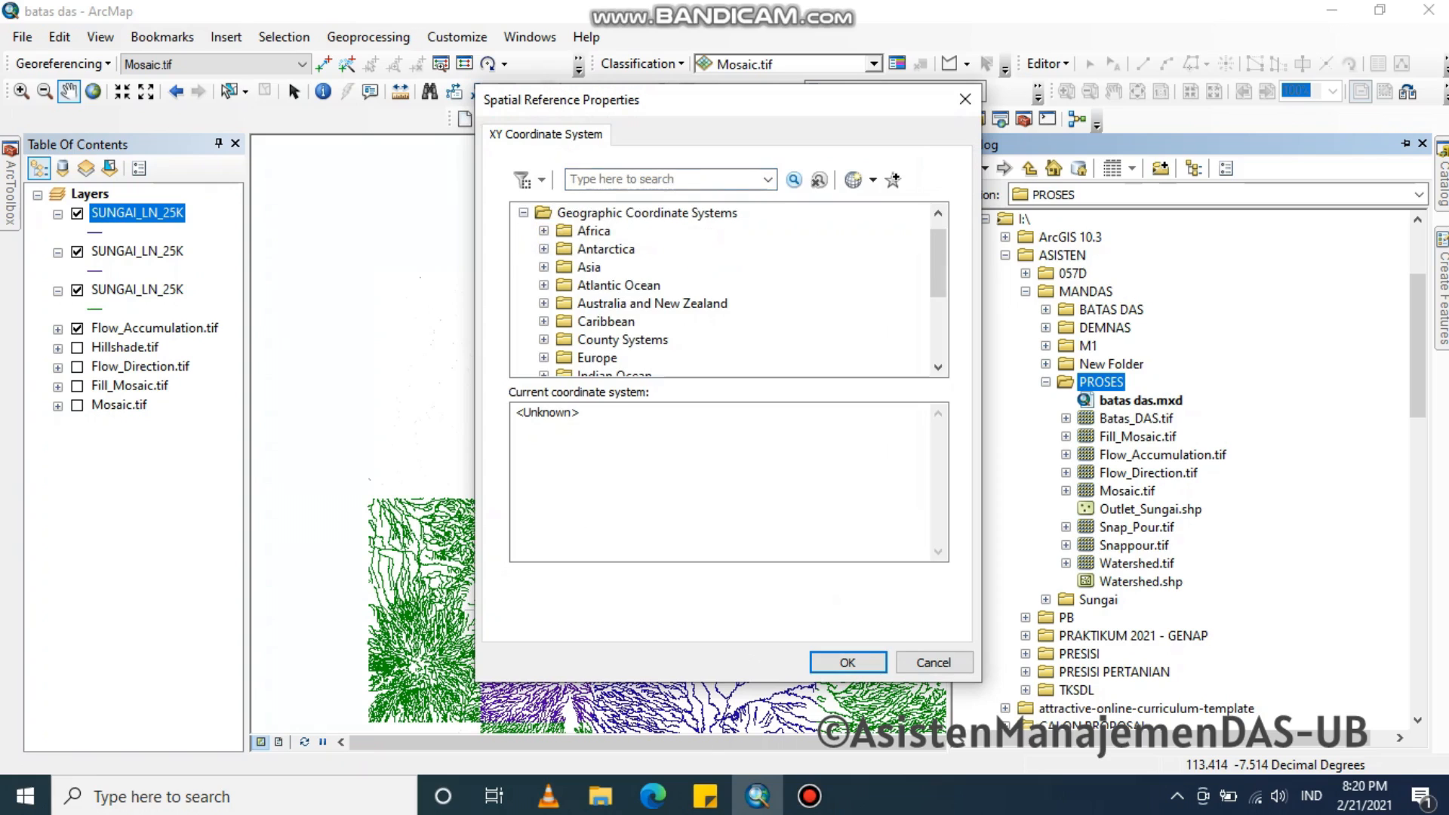
pyautogui.scroll(-3, 724, 291)
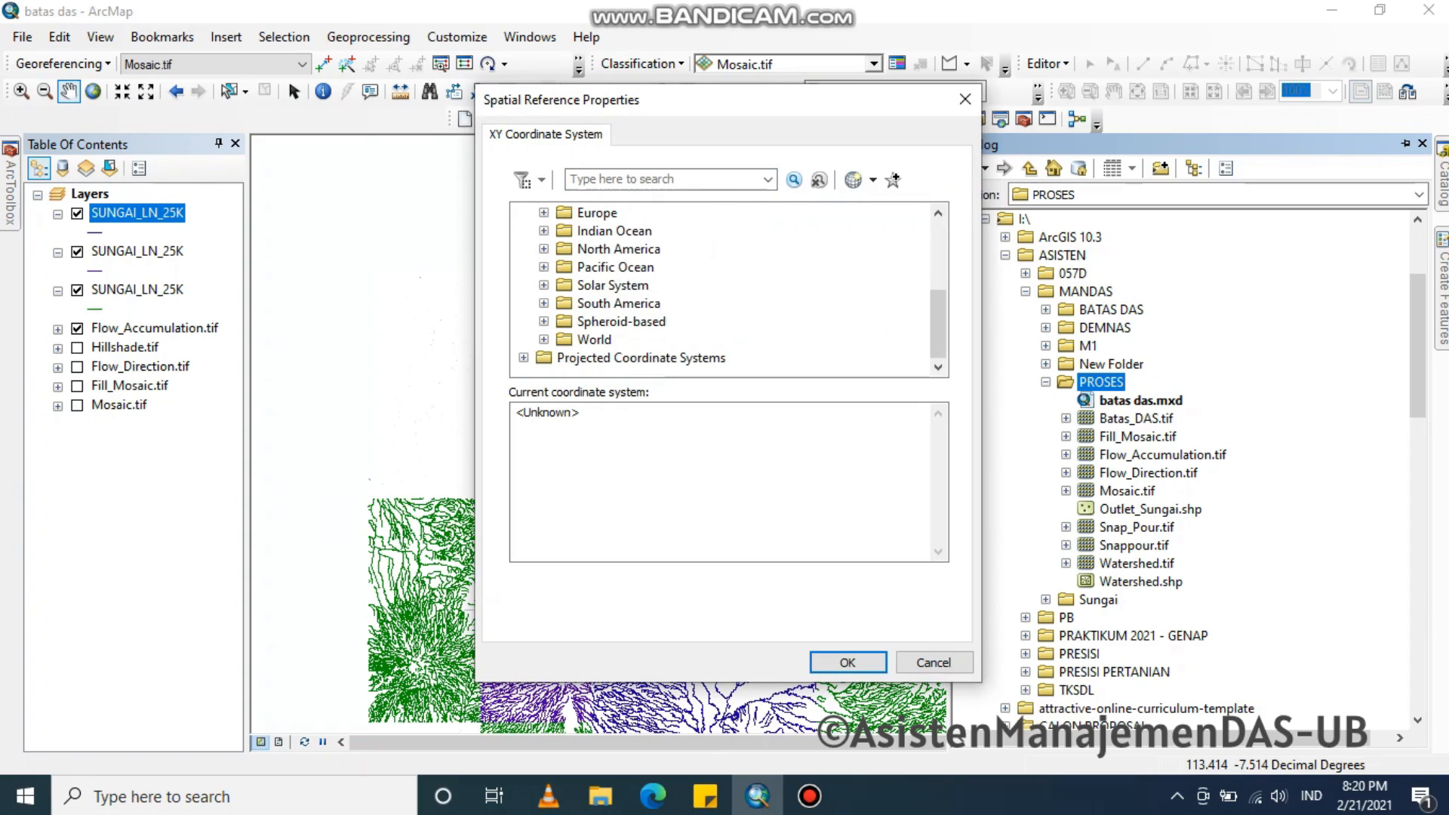
pyautogui.click(543, 340)
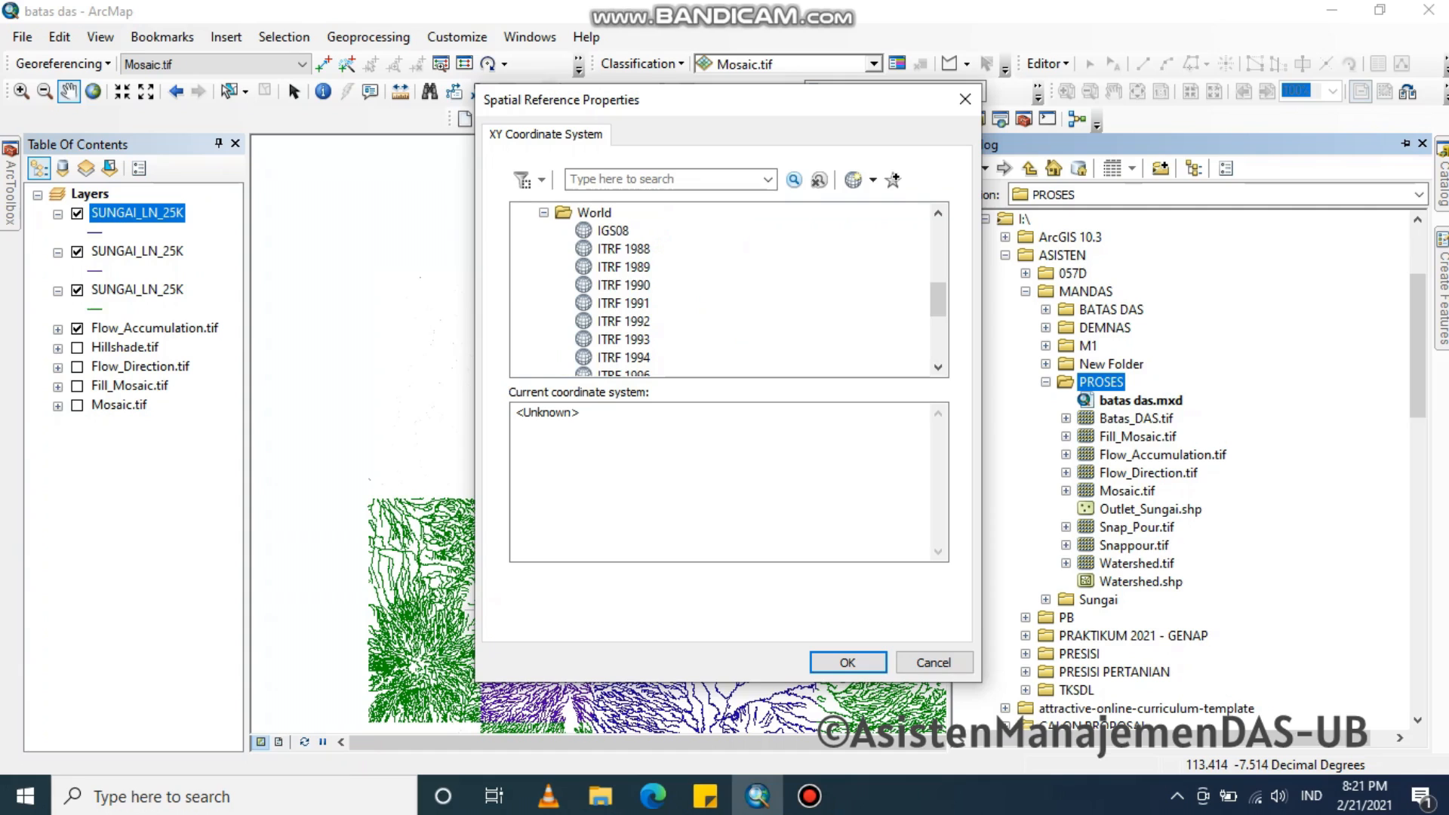
pyautogui.scroll(2, 719, 290)
pyautogui.scroll(-1, 719, 290)
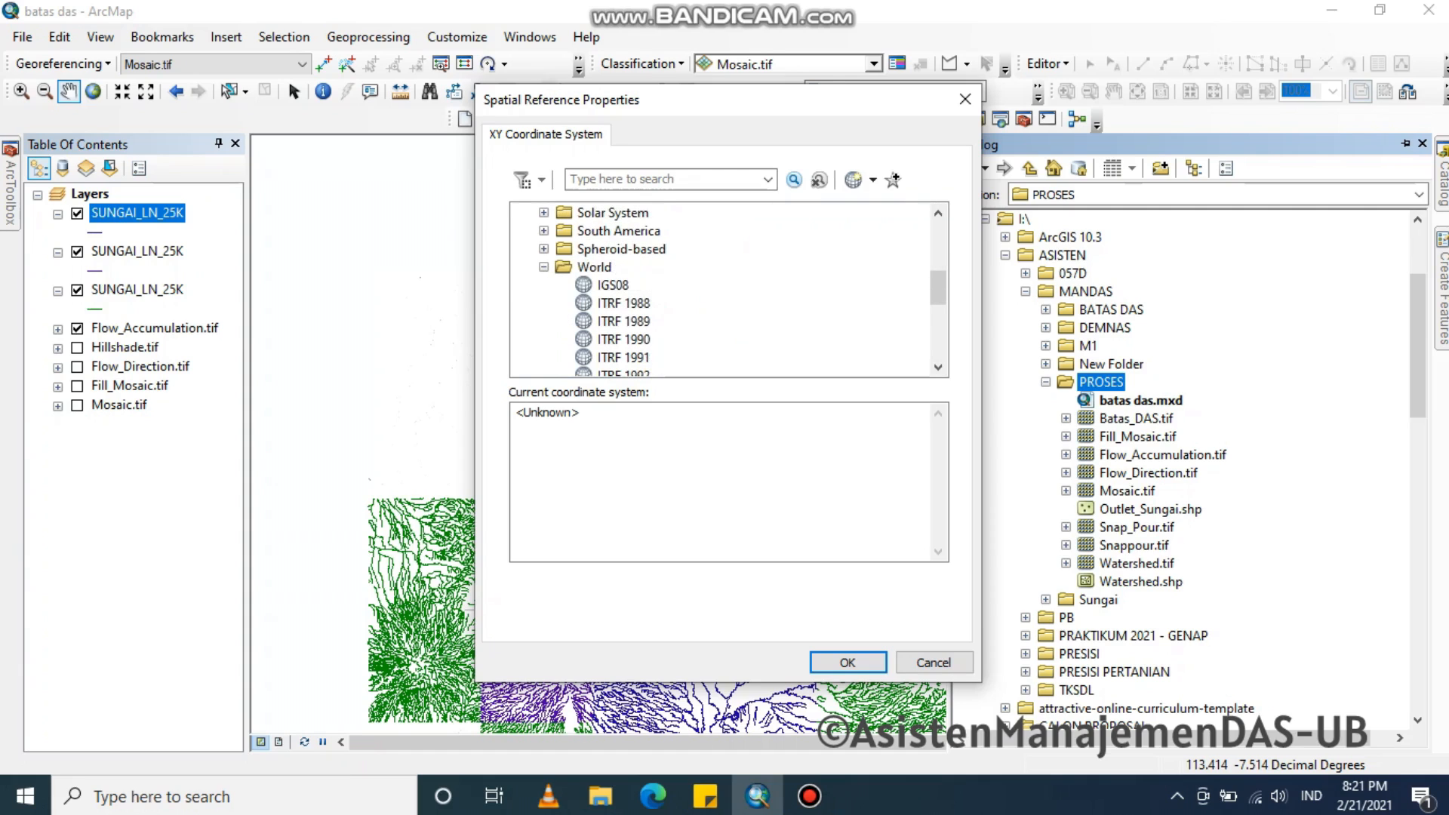
pyautogui.scroll(-4, 719, 290)
pyautogui.scroll(-1, 719, 290)
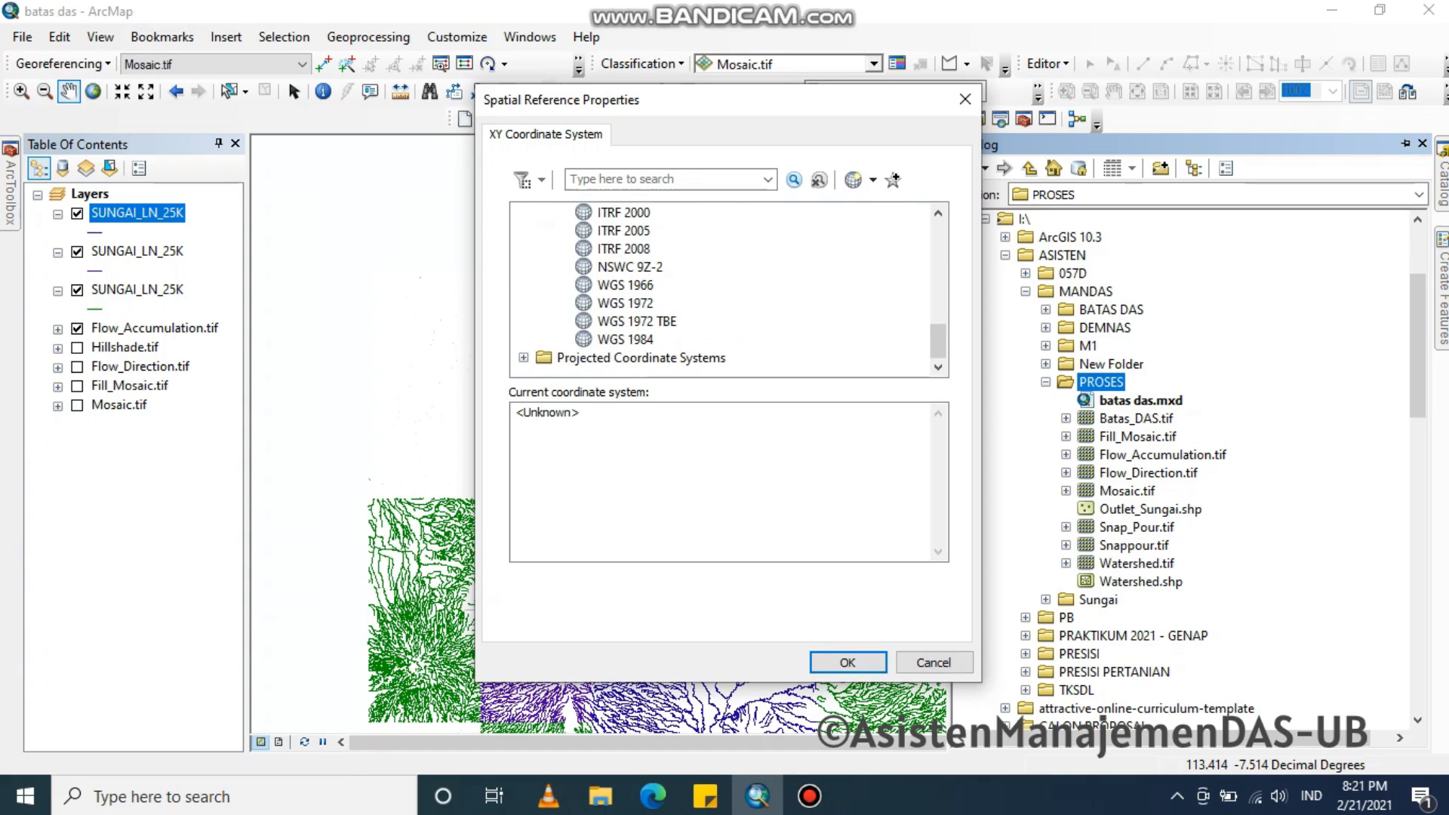
pyautogui.click(625, 340)
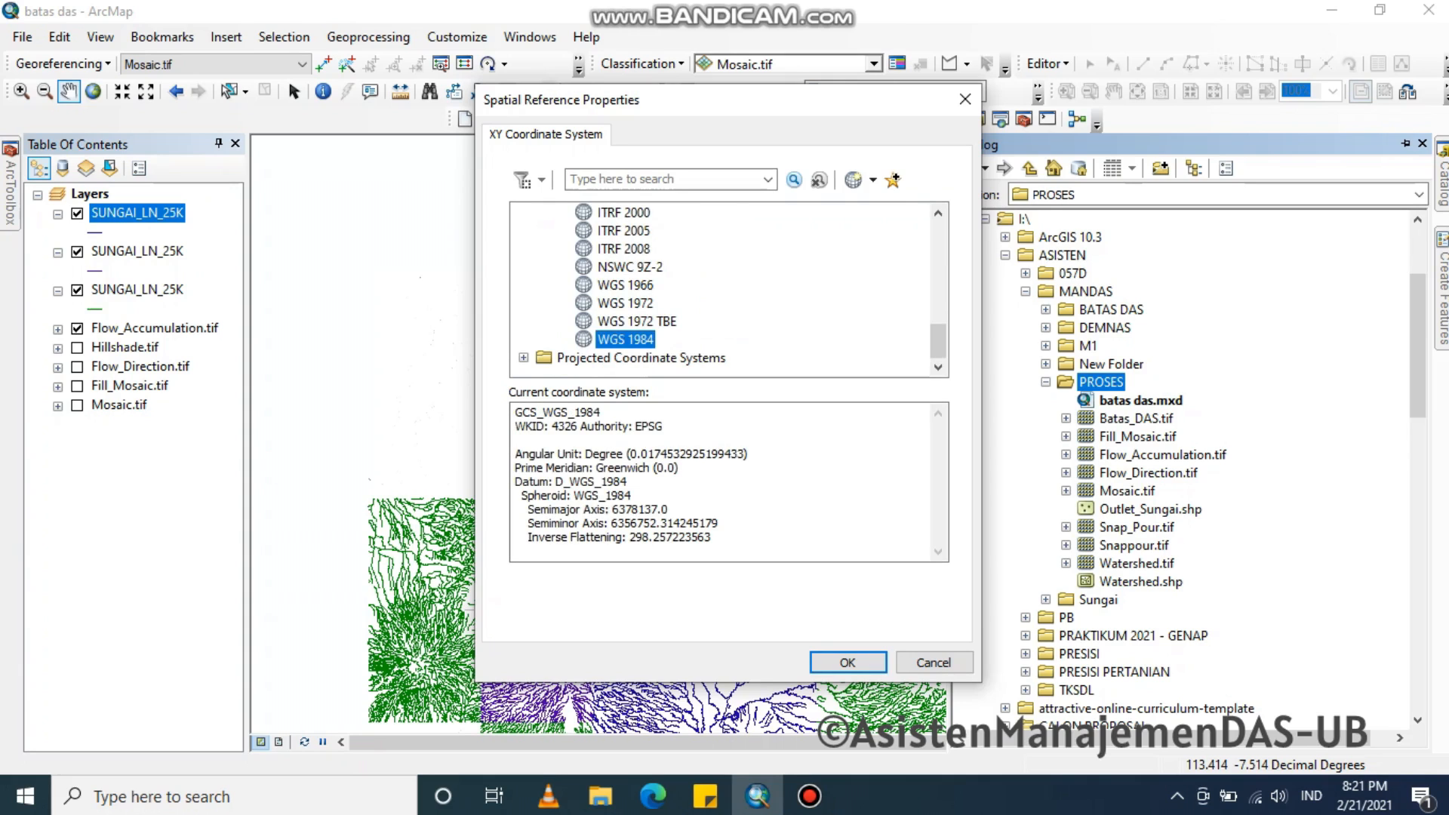
pyautogui.press('Return')
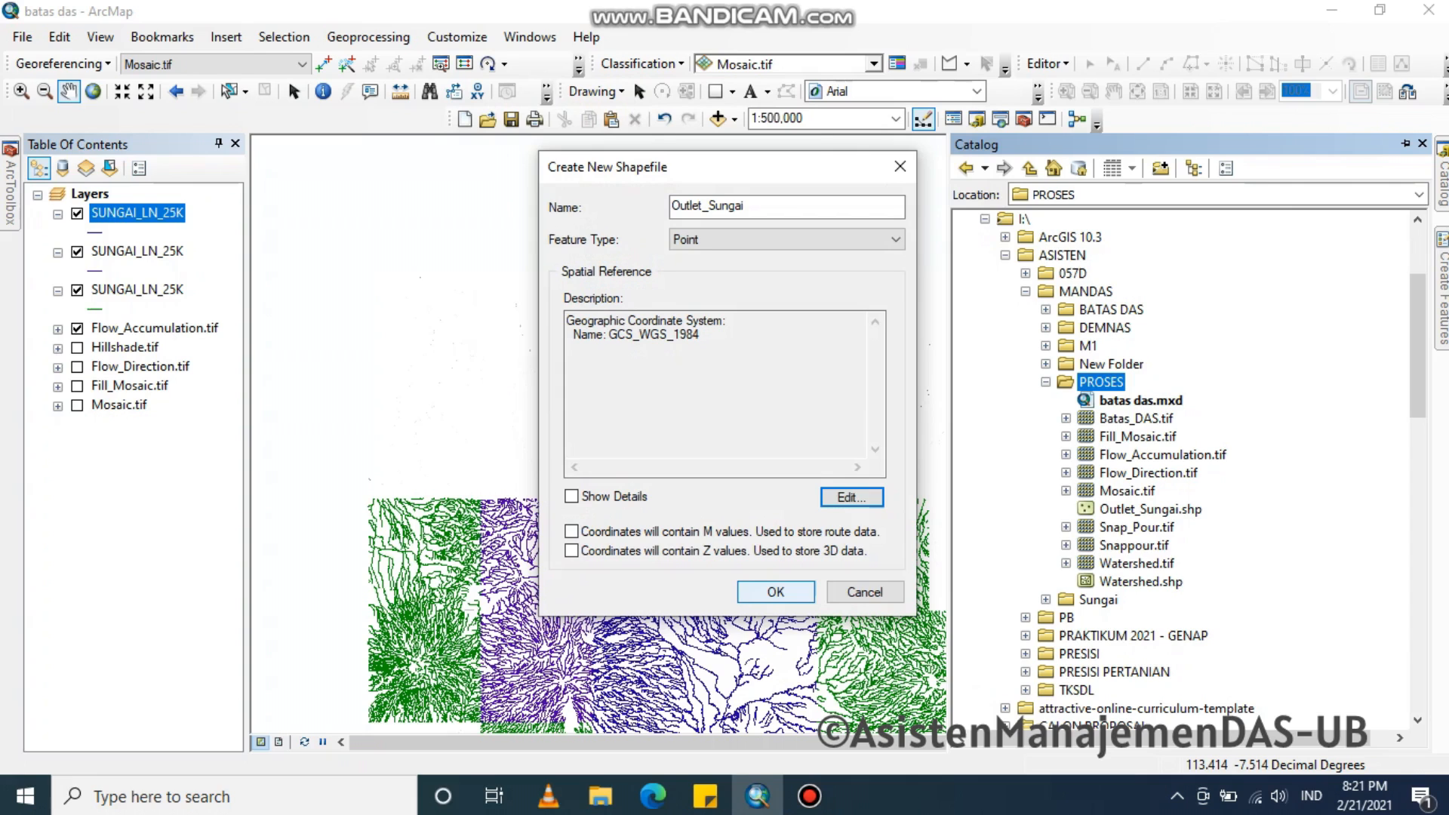
pyautogui.click(776, 591)
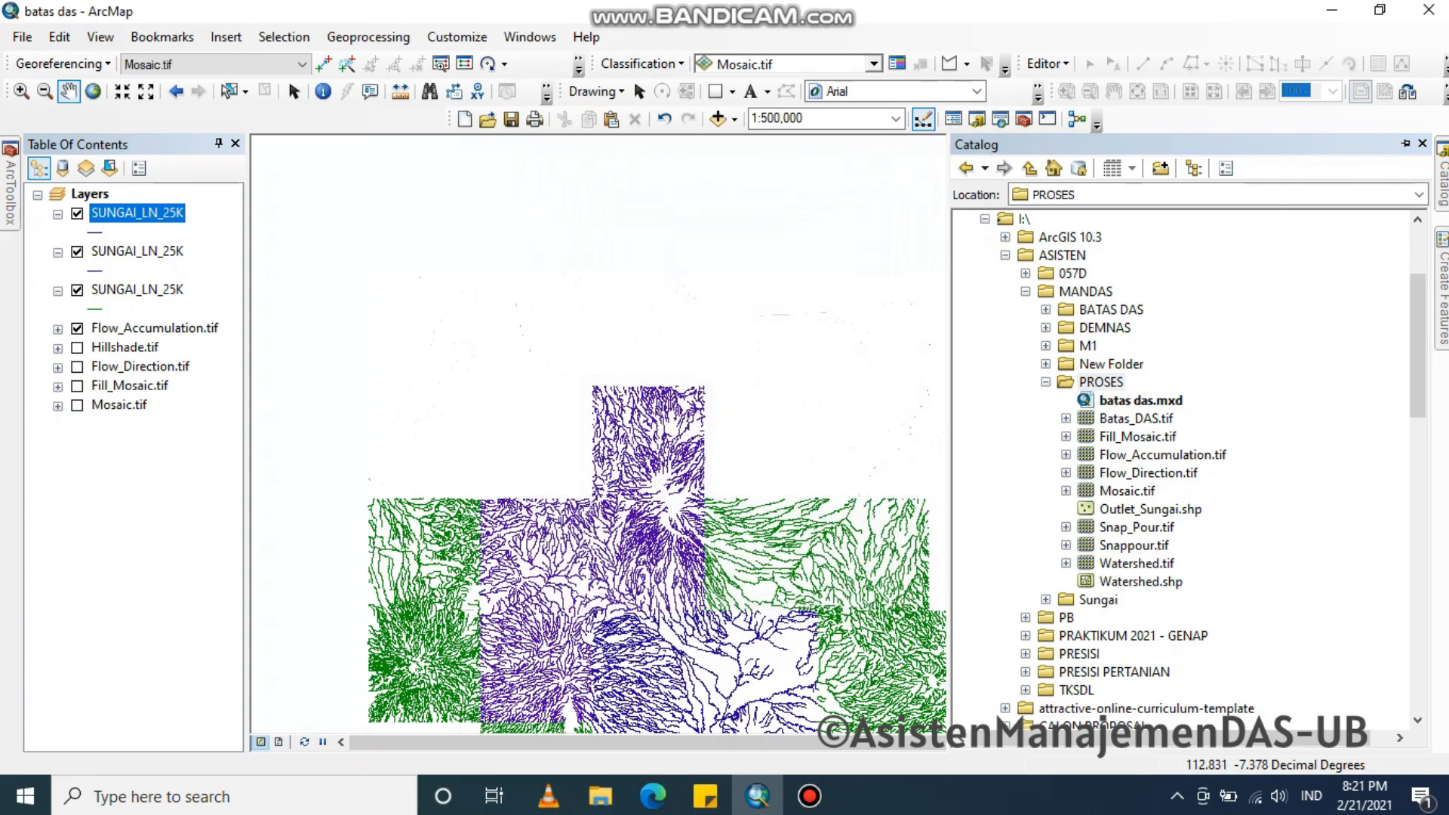
# Add the Outlet_Sungai point shapefile from PROSES to the map and start an edit session on it, continuing past the spatial reference notice
pyautogui.moveTo(1150, 509); pyautogui.dragTo(596, 366)
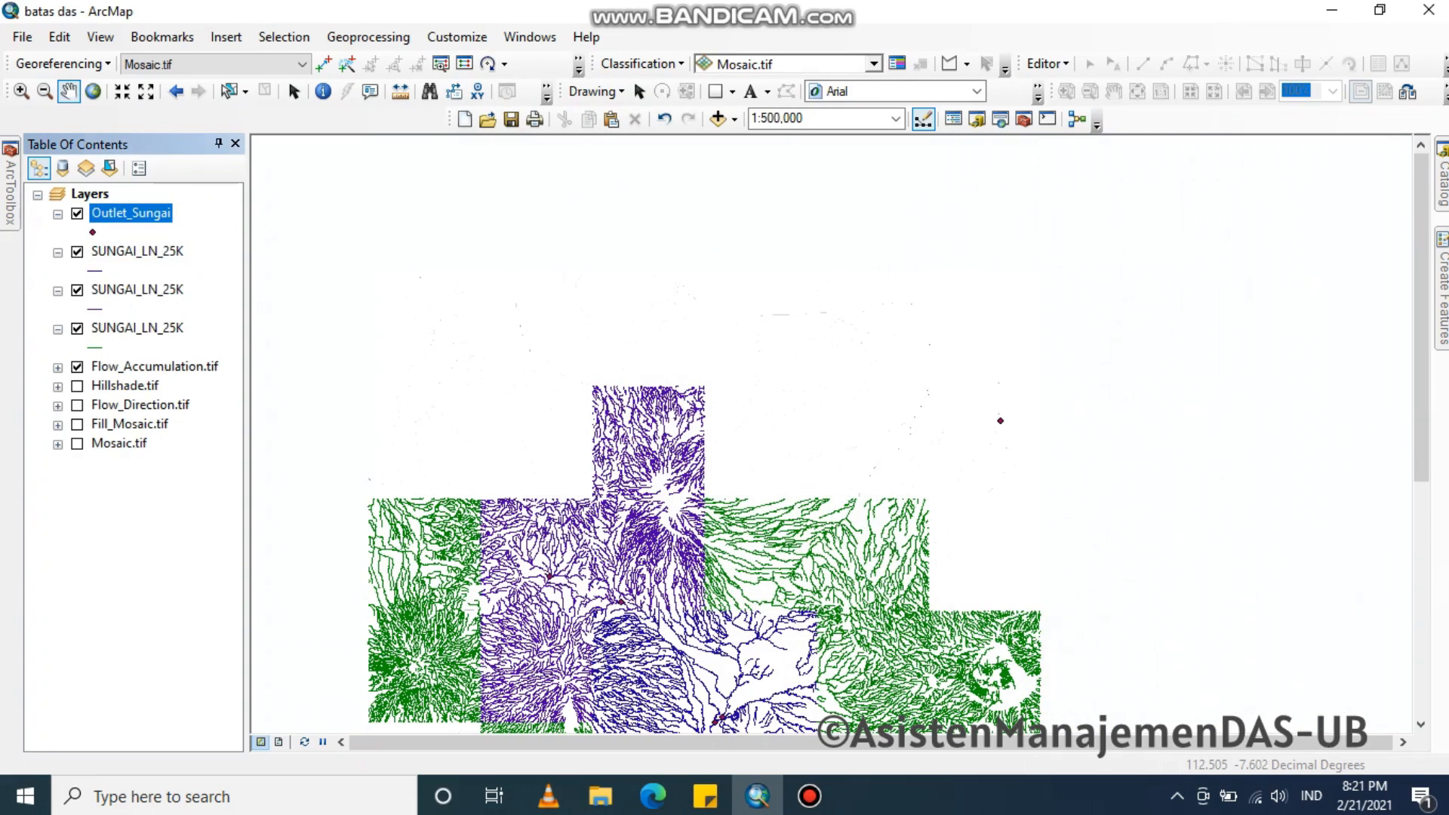
pyautogui.moveTo(647, 521); pyautogui.dragTo(982, 317)
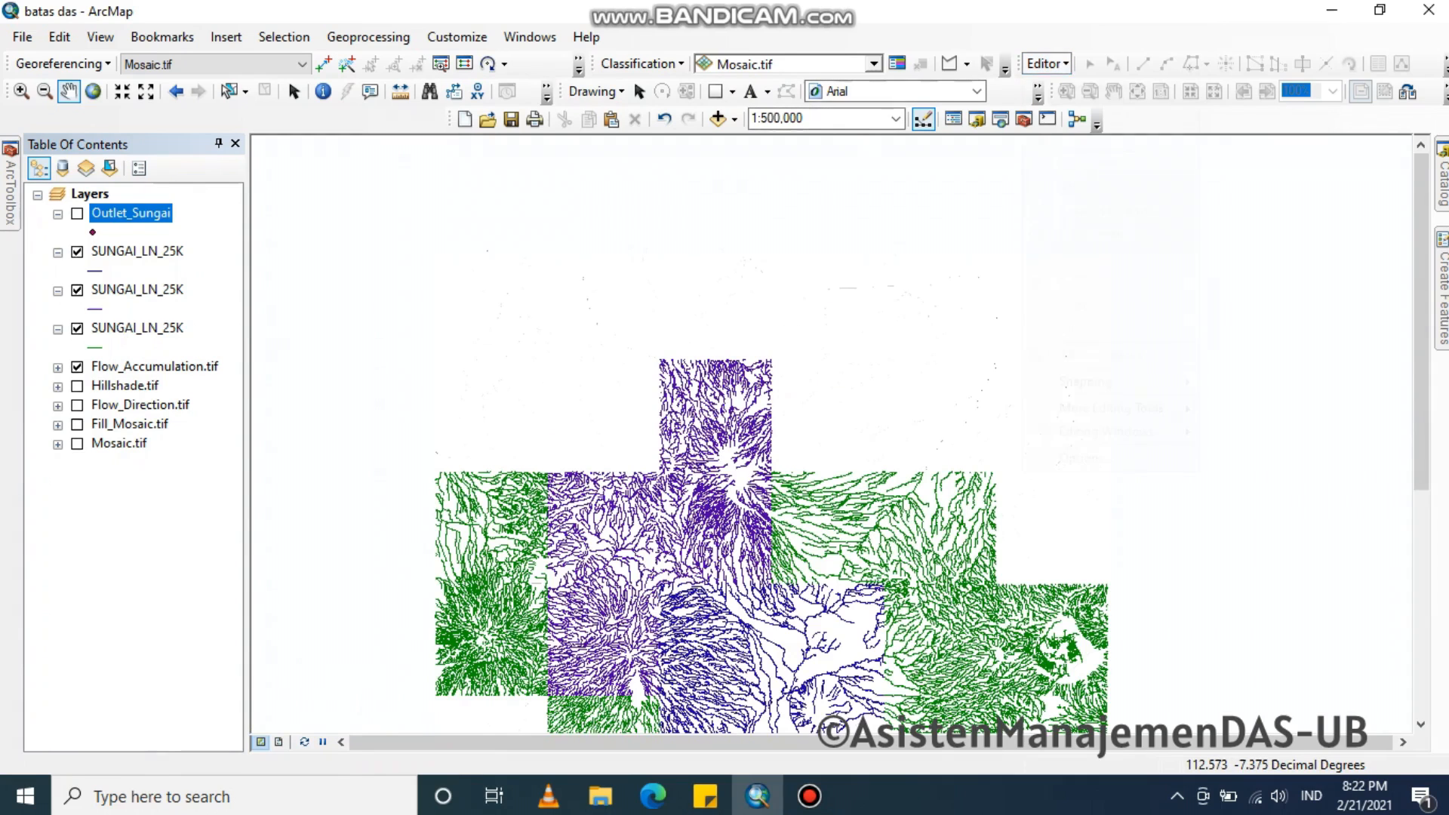
pyautogui.click(1047, 63)
pyautogui.click(1093, 87)
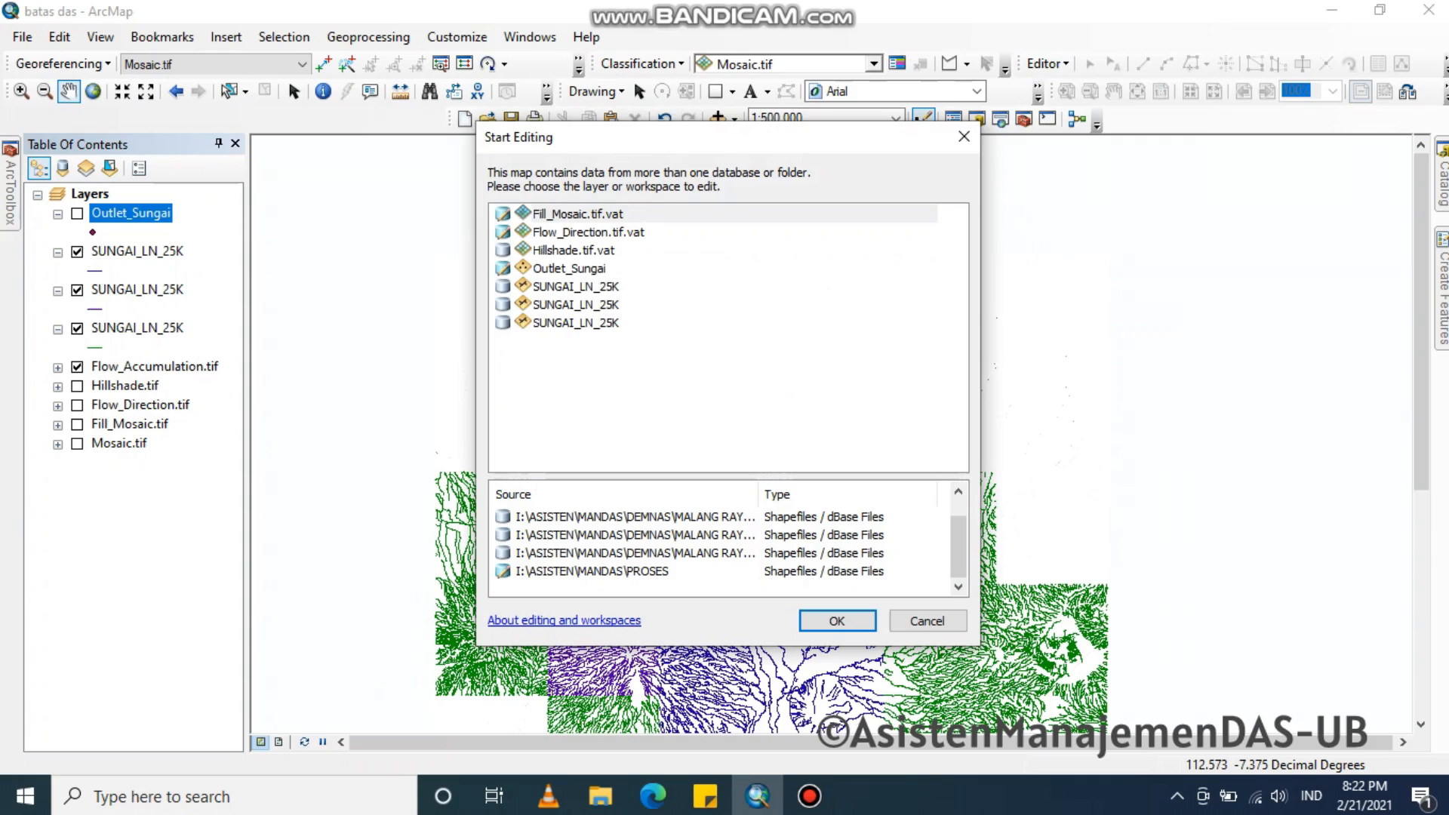
pyautogui.click(570, 268)
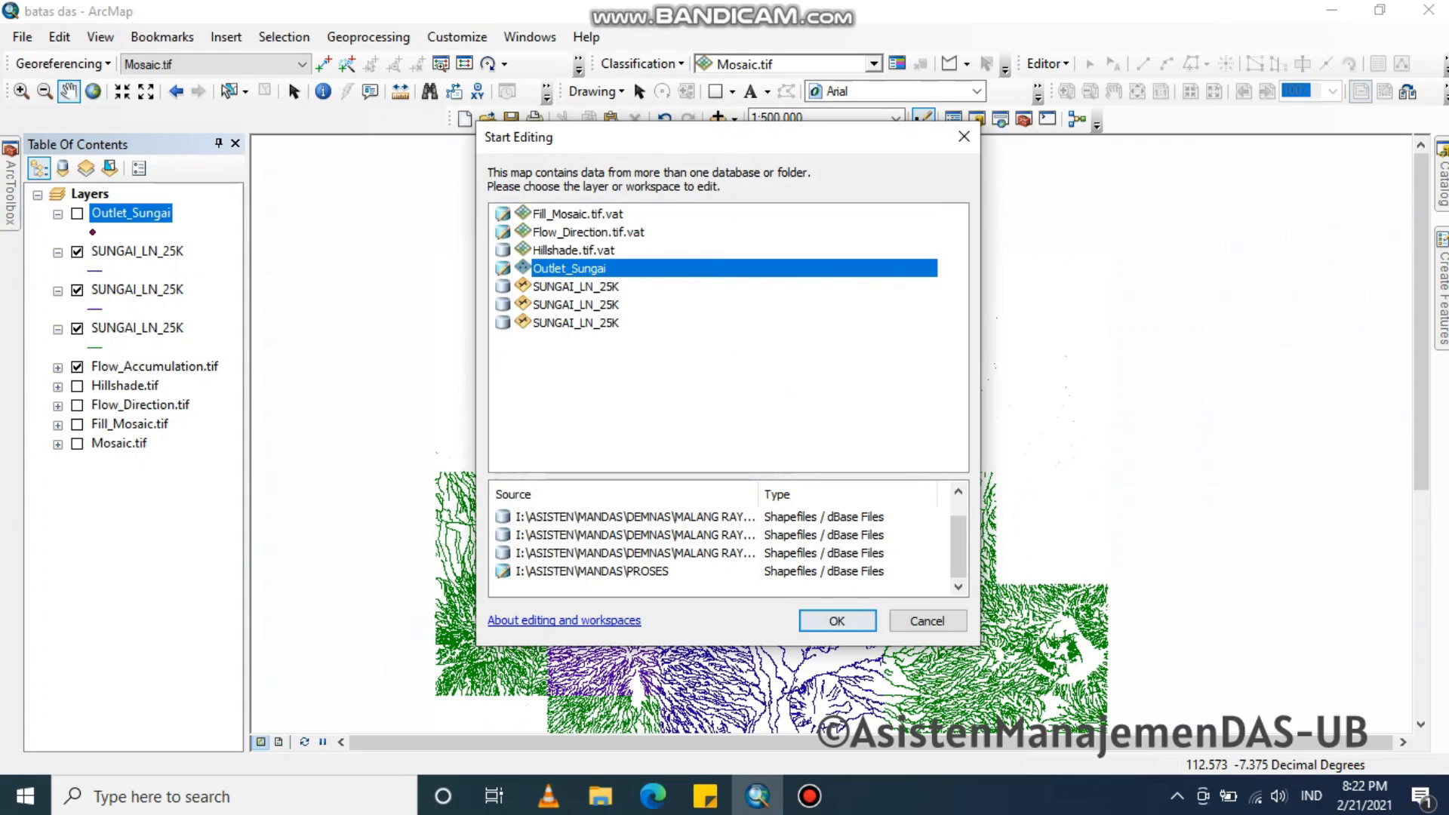
pyautogui.click(838, 621)
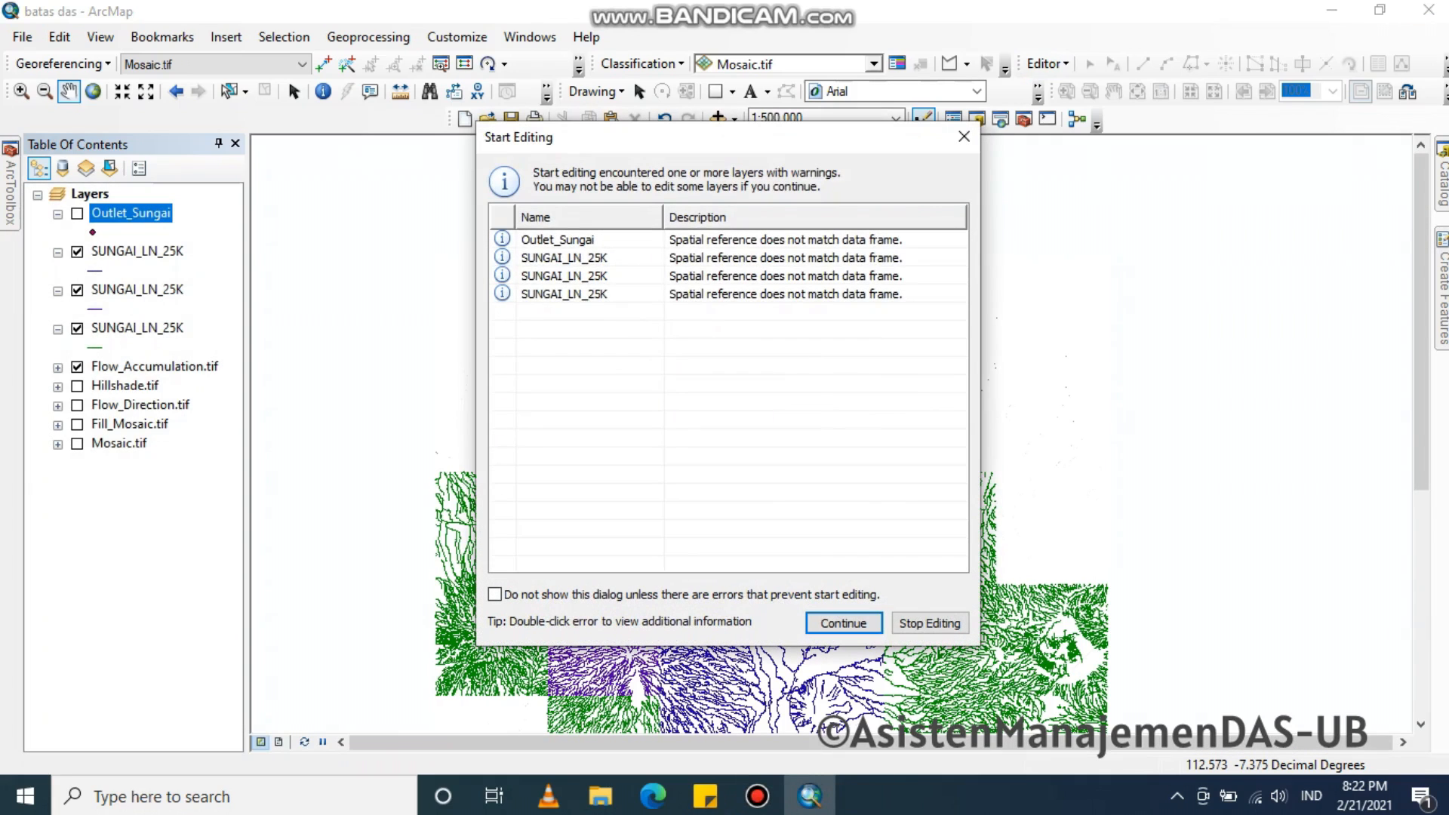
pyautogui.press('Return')
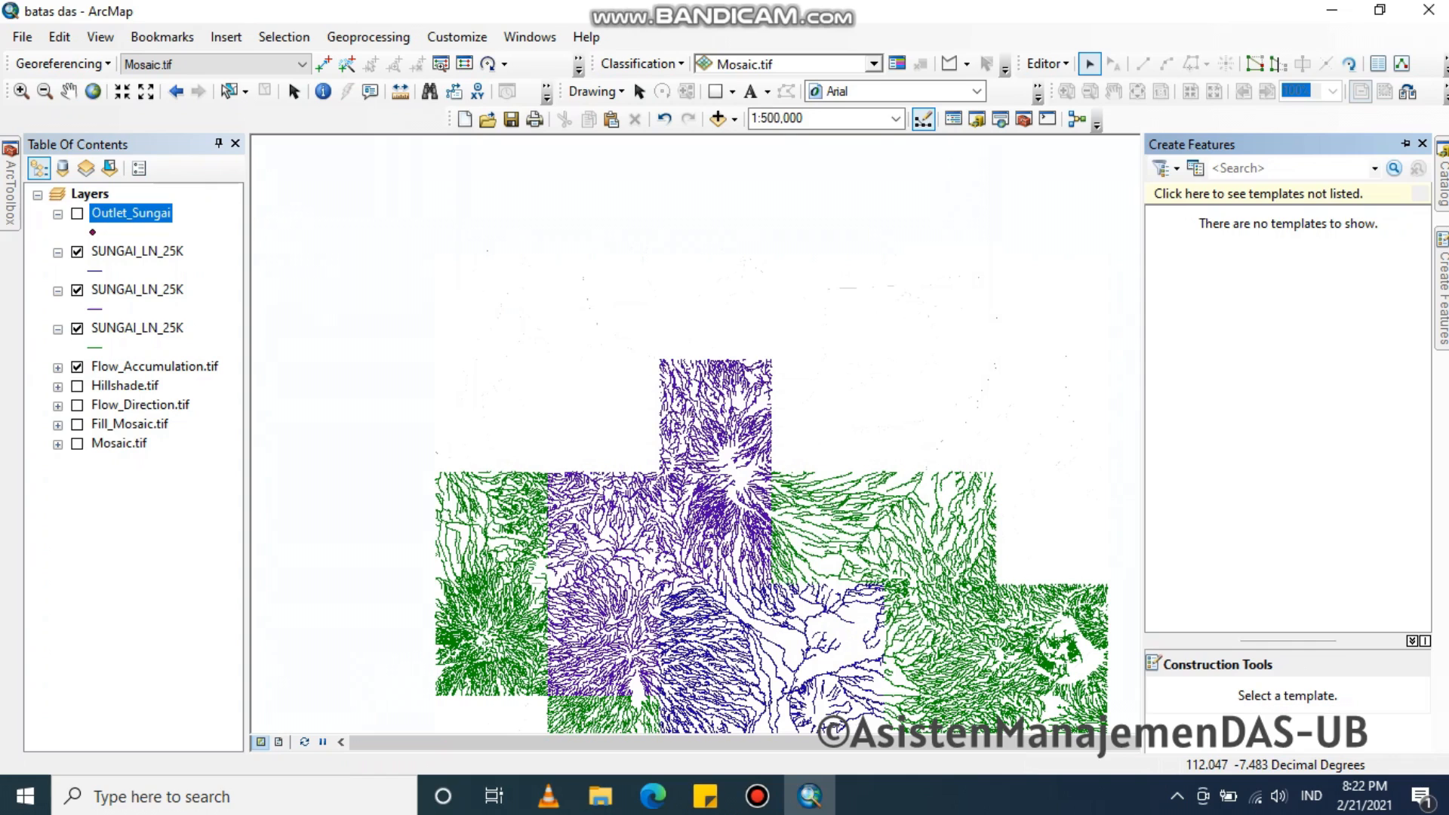
# Make the Outlet_Sungai layer visible and activate its feature template with the Point construction tool
pyautogui.click(77, 214)
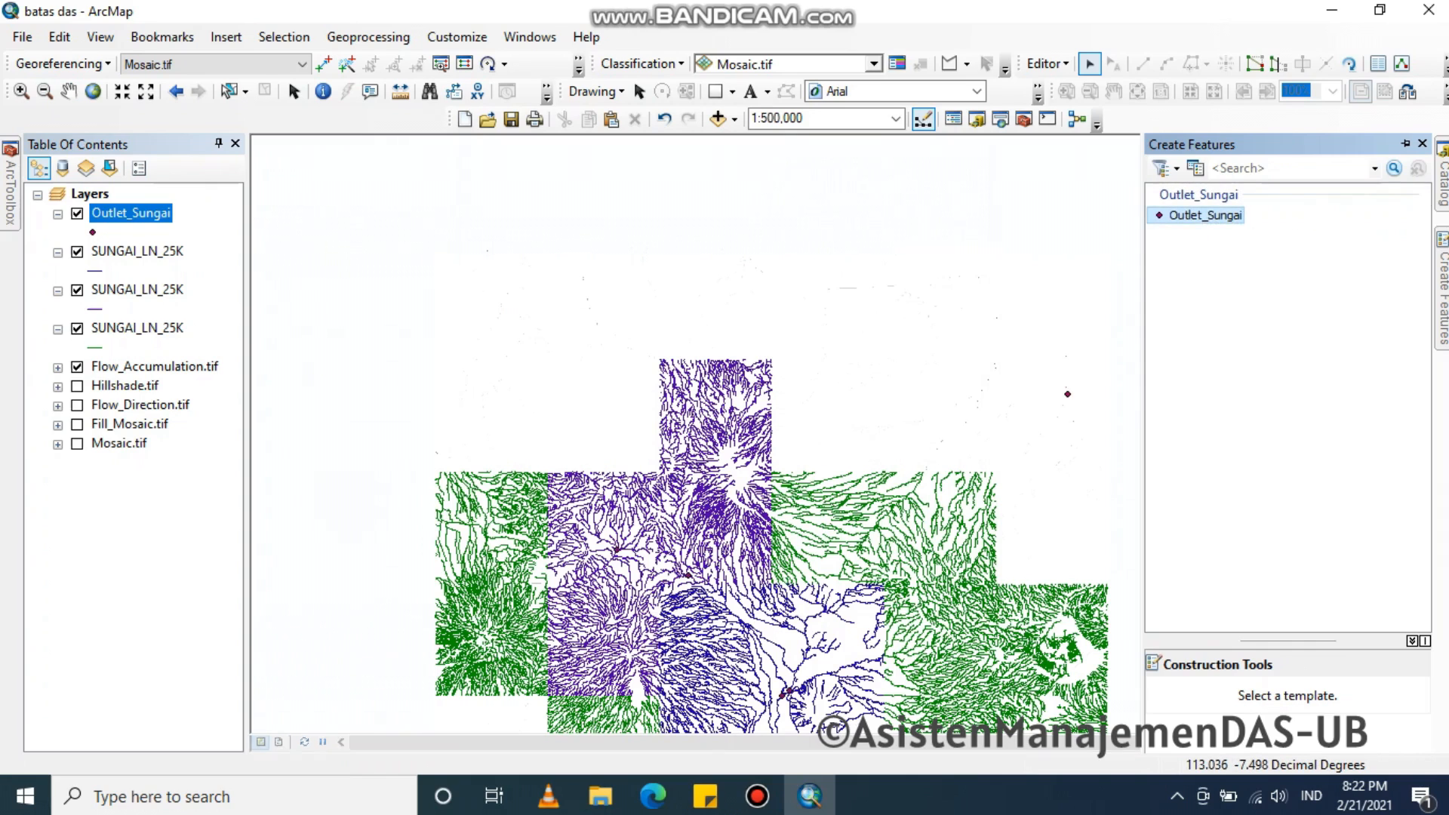
pyautogui.click(1204, 216)
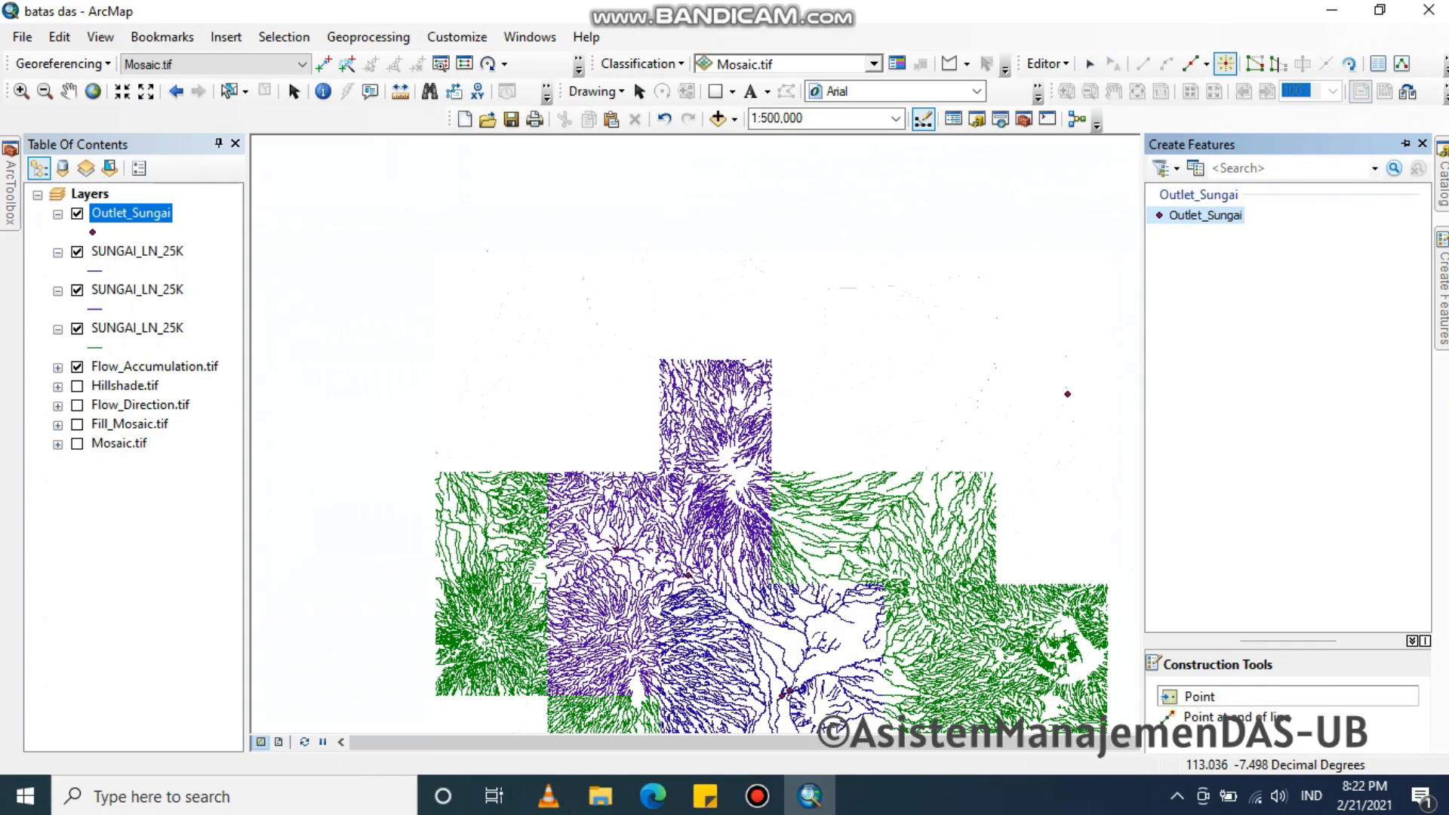
pyautogui.click(1199, 696)
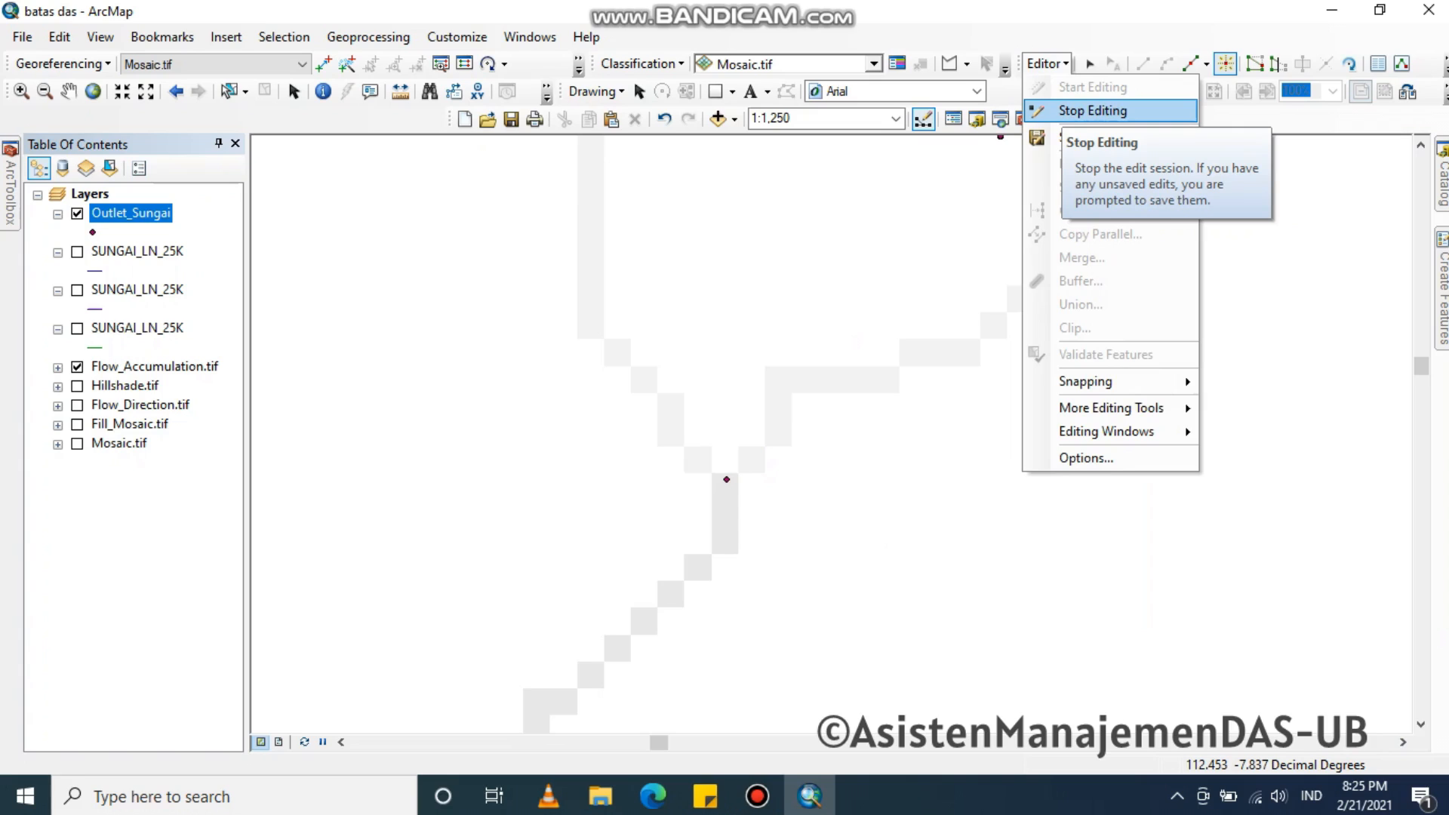
# End the edit session on the Outlet_Sungai layer
pyautogui.click(1093, 110)
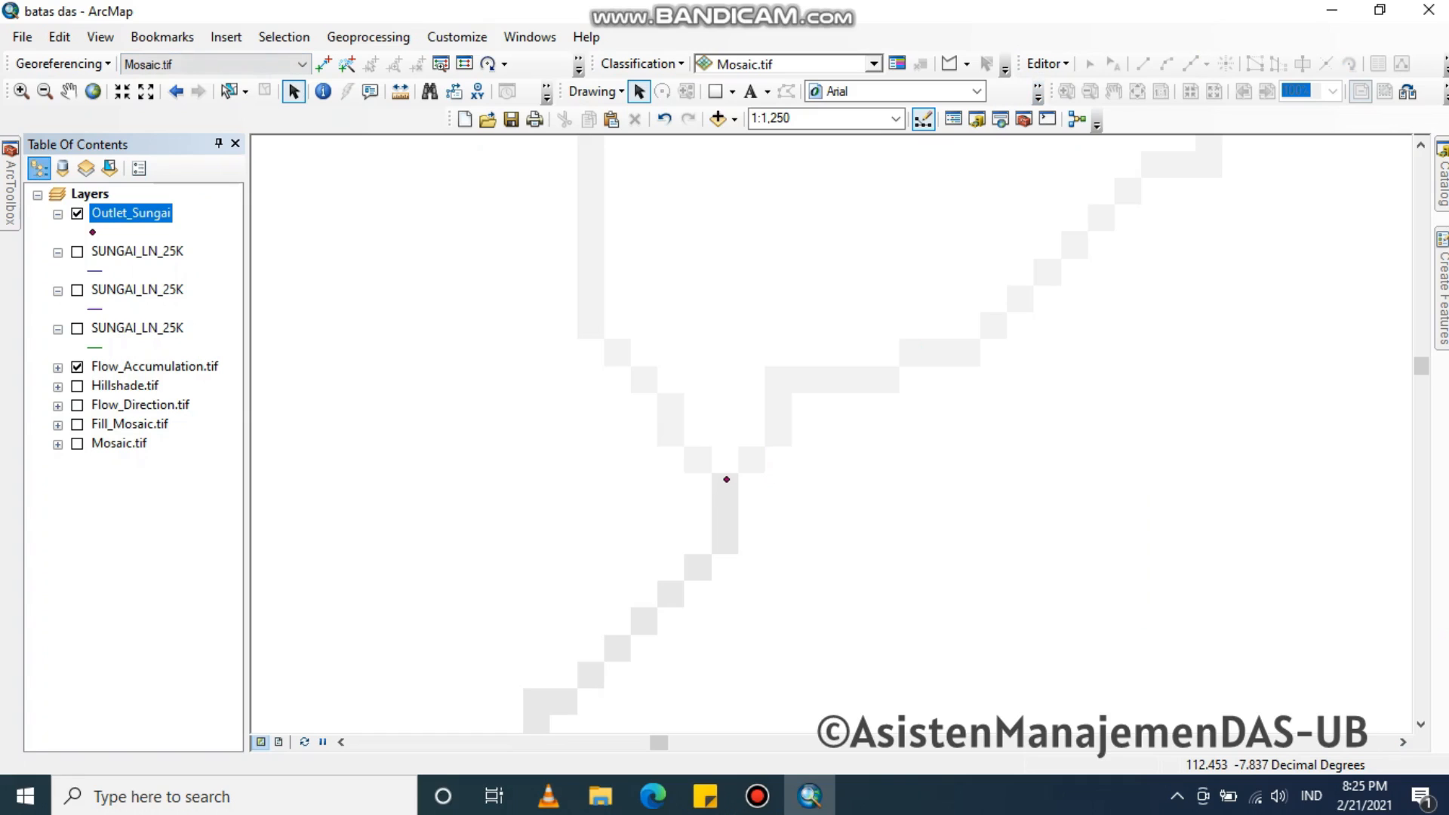
# Set up Snap Pour Point with Outlet_Sungai as the pour point data and Flow_Accumulation.tif as the accumulation raster
pyautogui.moveTo(10, 183)
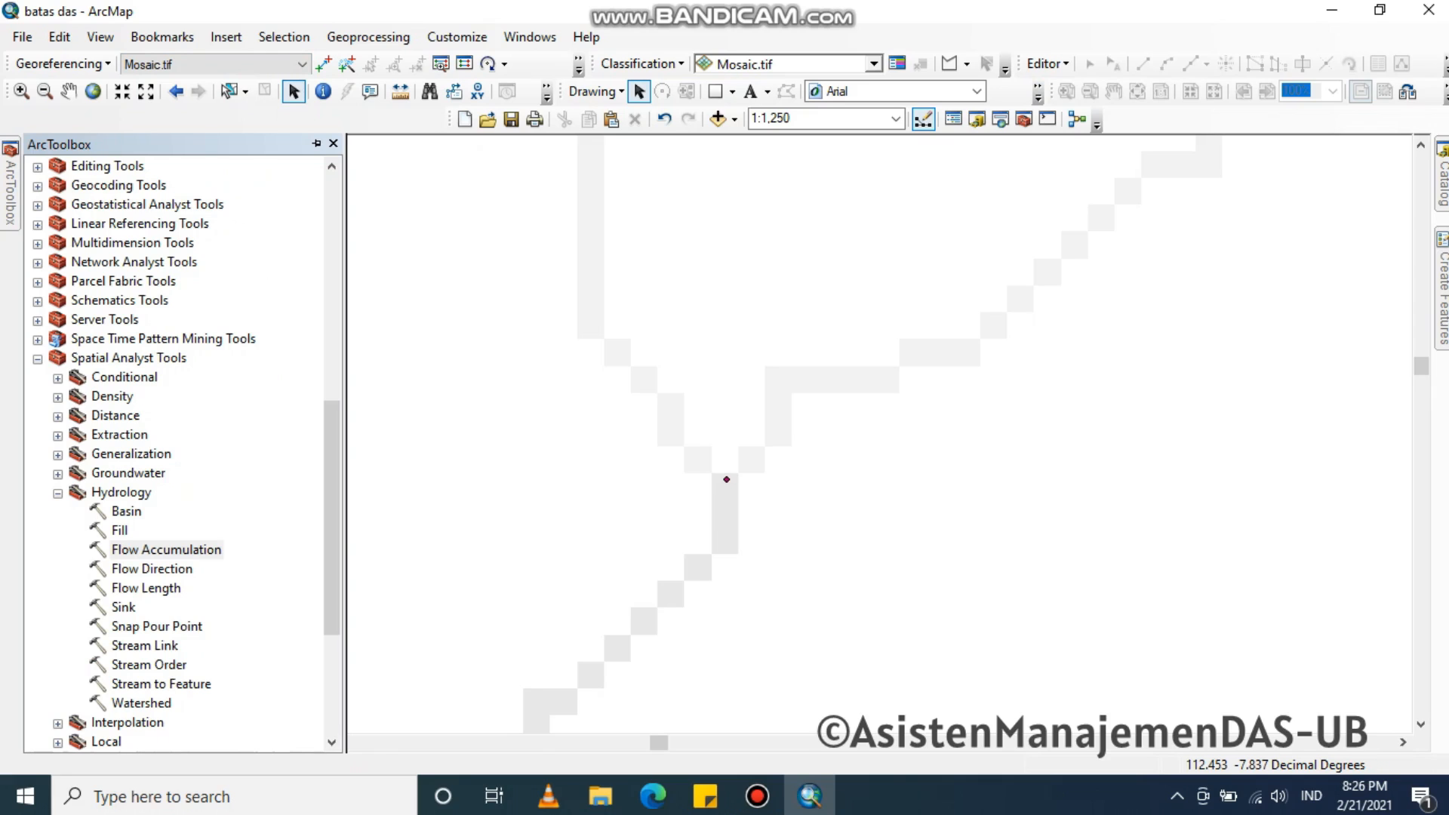
pyautogui.doubleClick(157, 627)
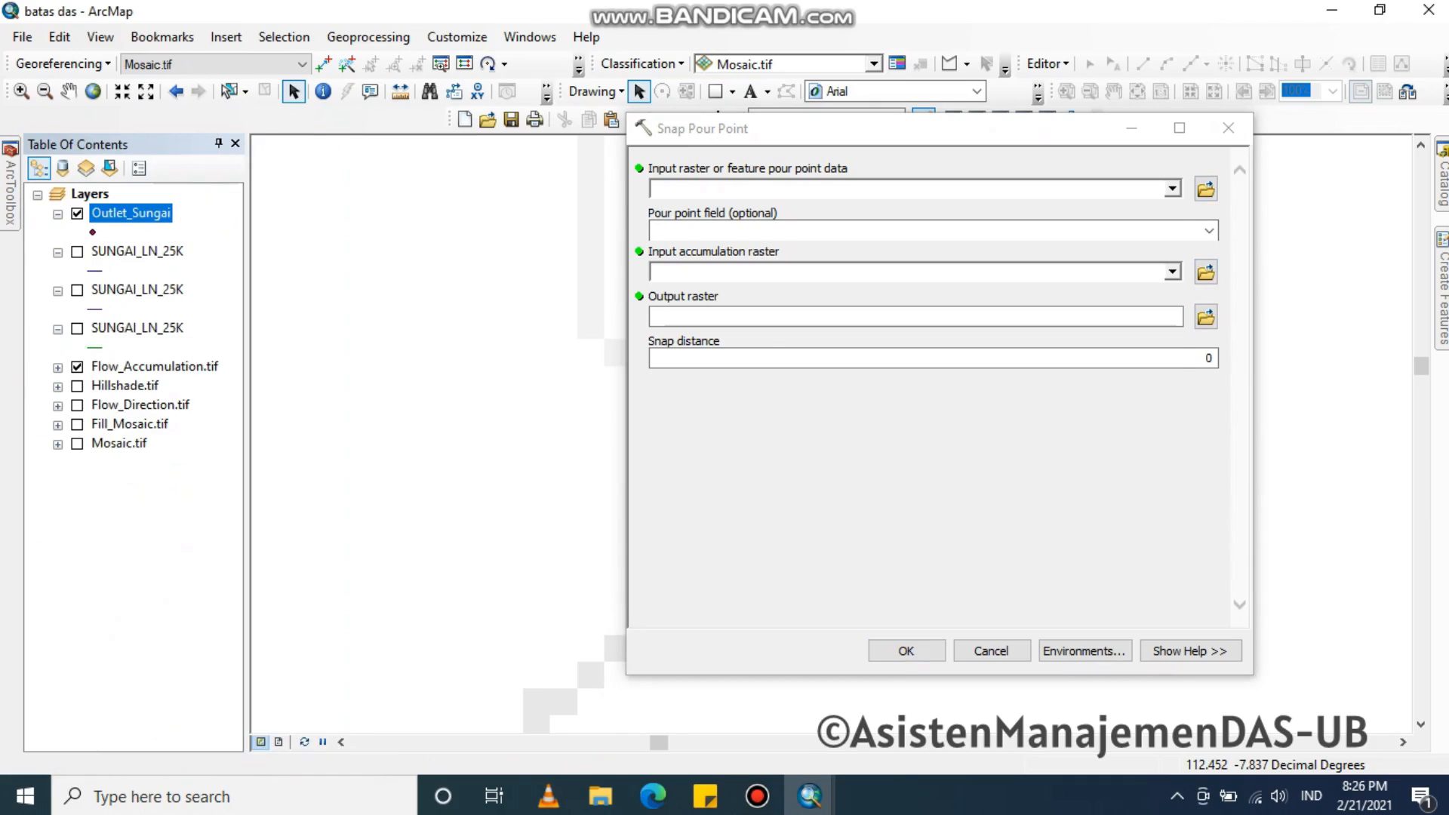
pyautogui.click(1172, 189)
pyautogui.click(735, 210)
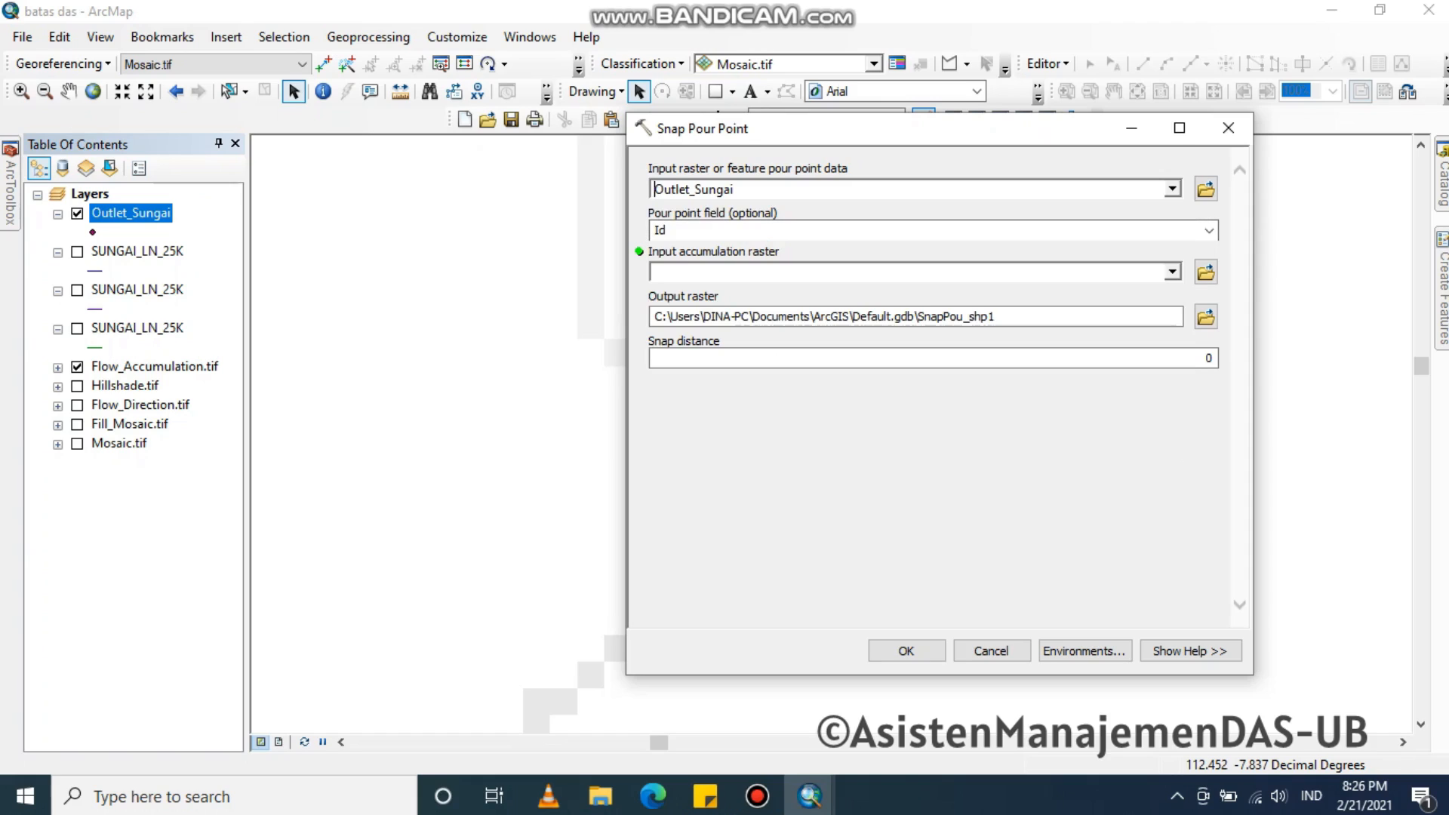
pyautogui.click(1172, 271)
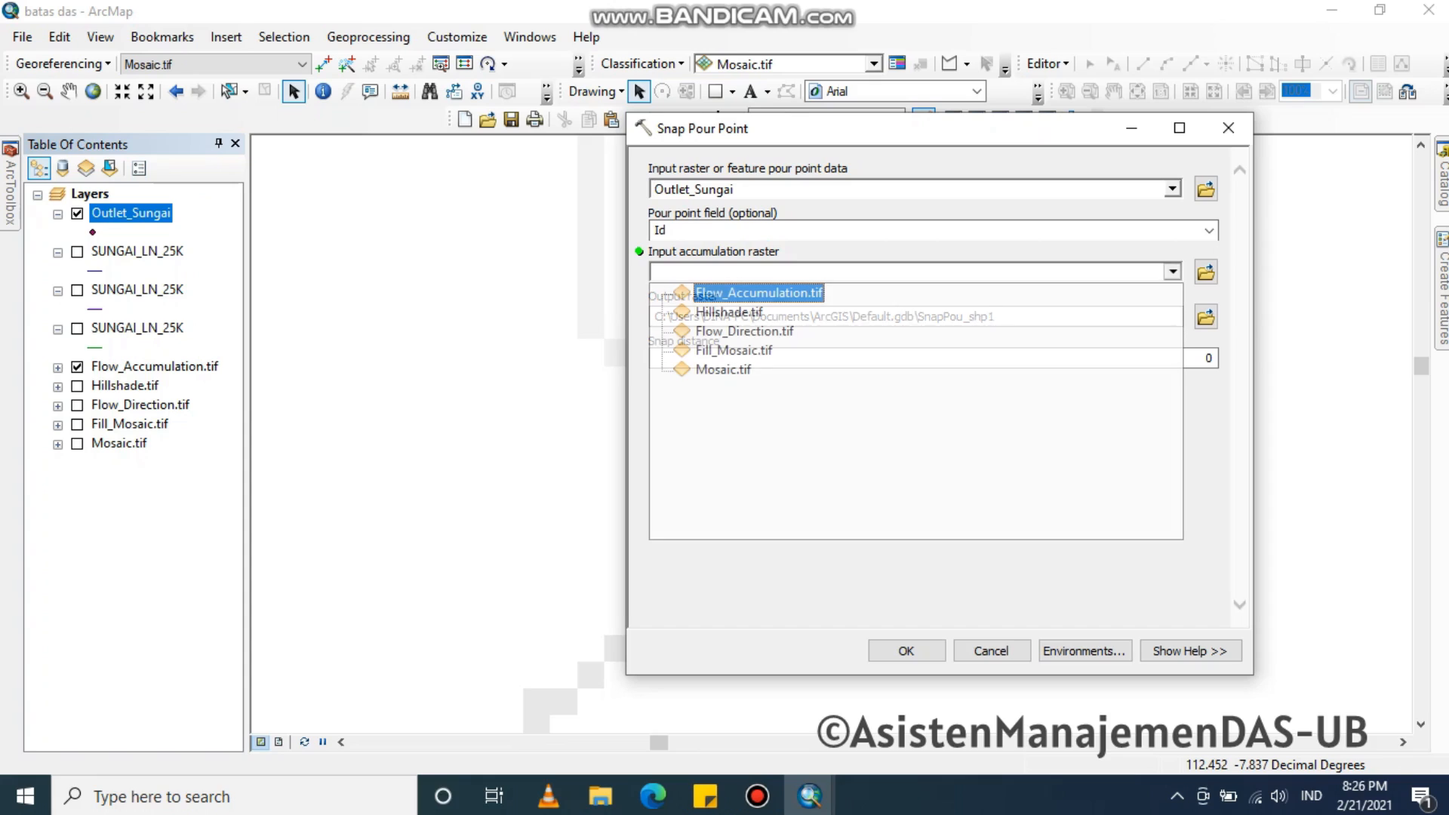
pyautogui.click(758, 293)
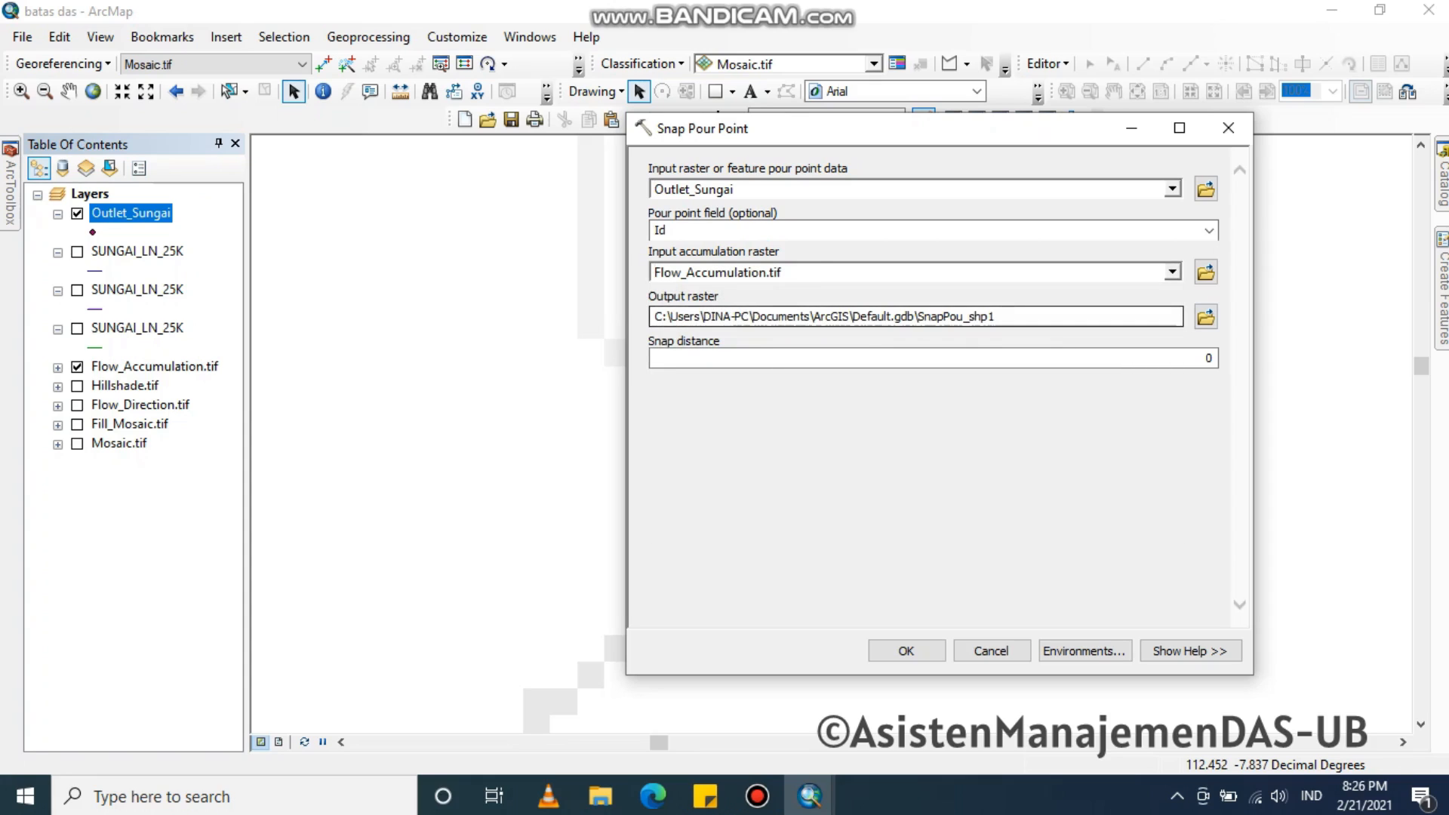
# Set the Snap Pour Point output raster to Snap_Pour-.tif in the PROSES folder and run the tool
pyautogui.click(1205, 316)
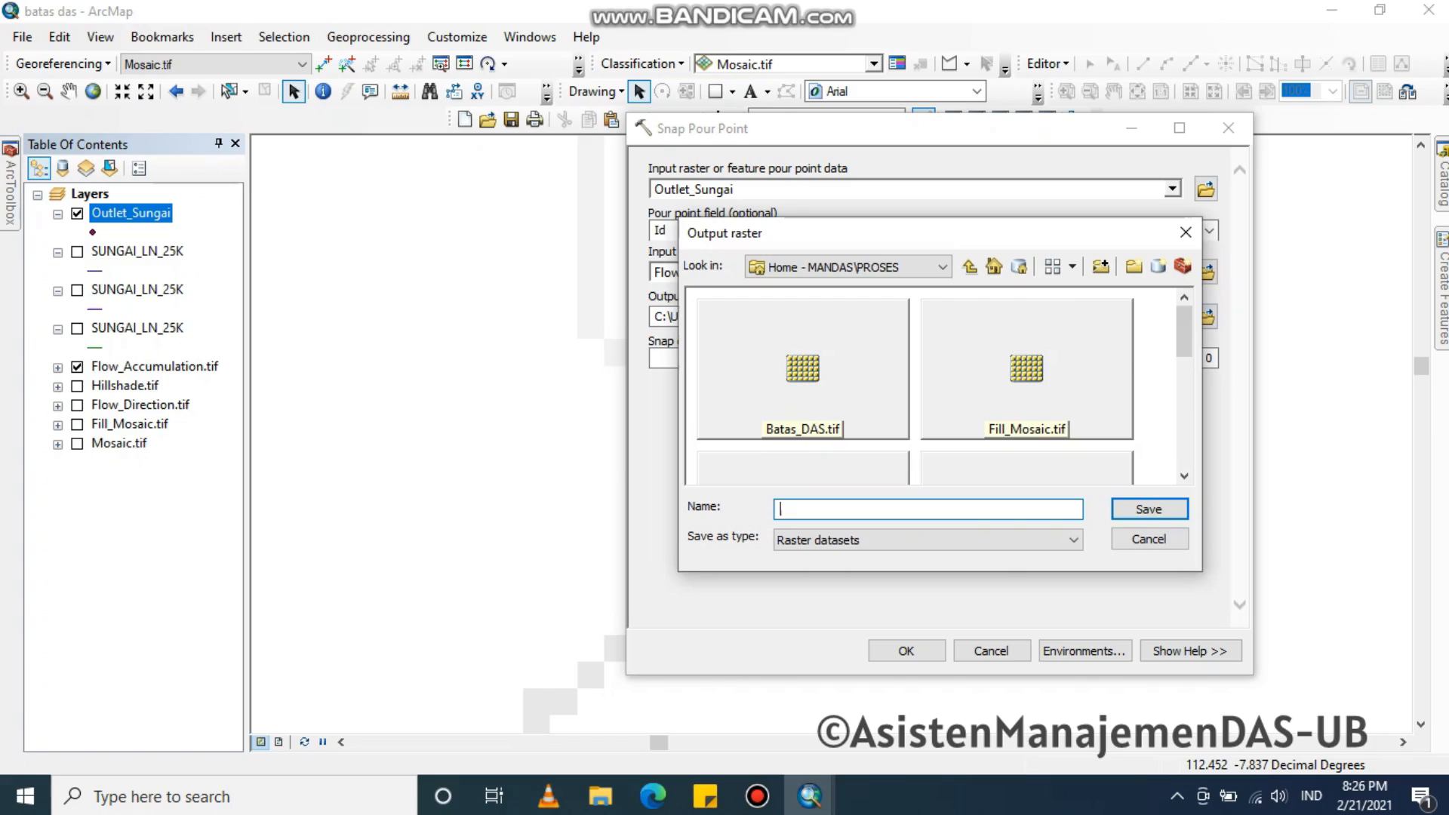
pyautogui.scroll(-3, 936, 387)
pyautogui.click(1026, 324)
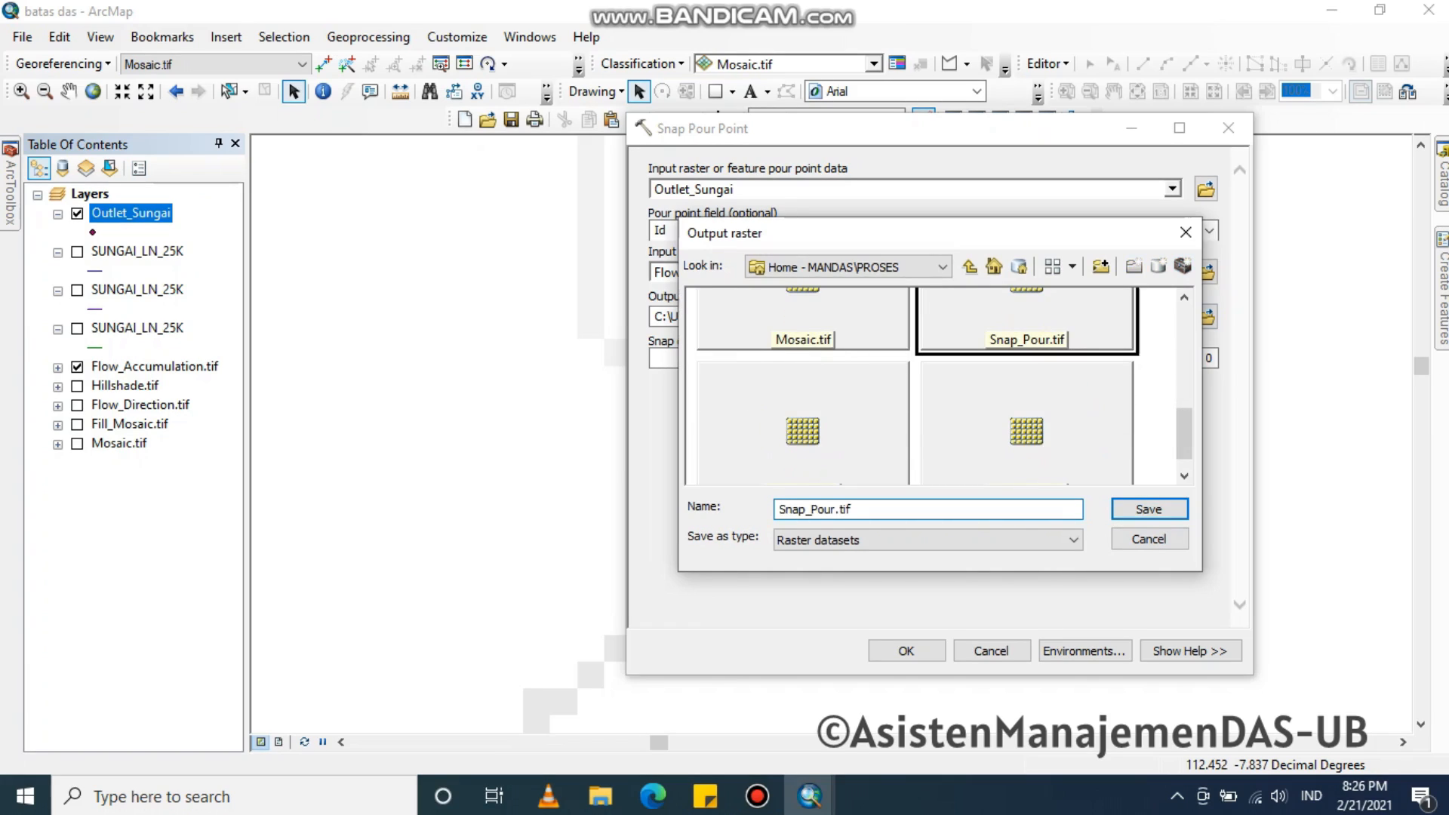
pyautogui.click(837, 510)
pyautogui.write('-')
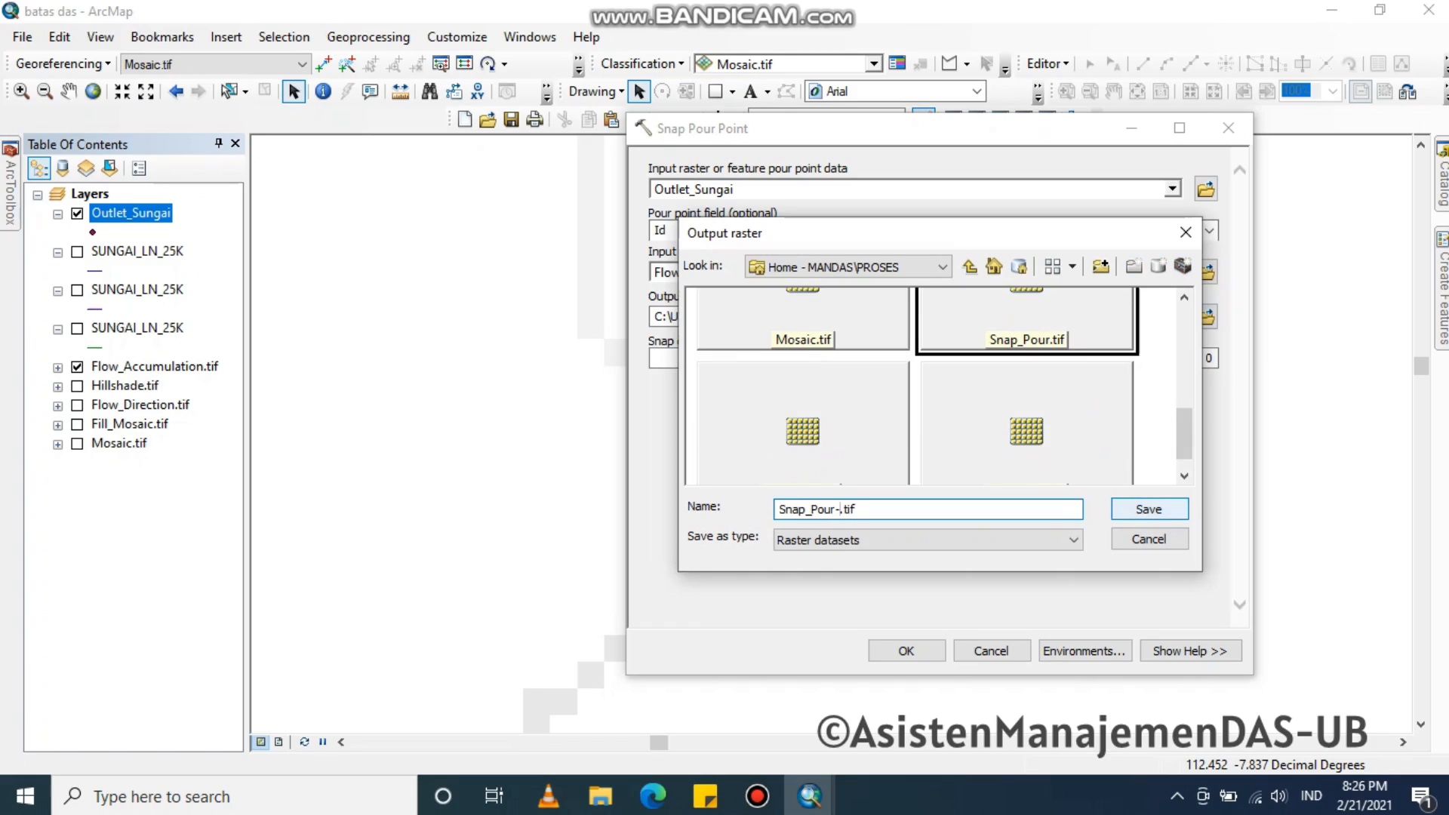
pyautogui.hotkey('shift', 'End')
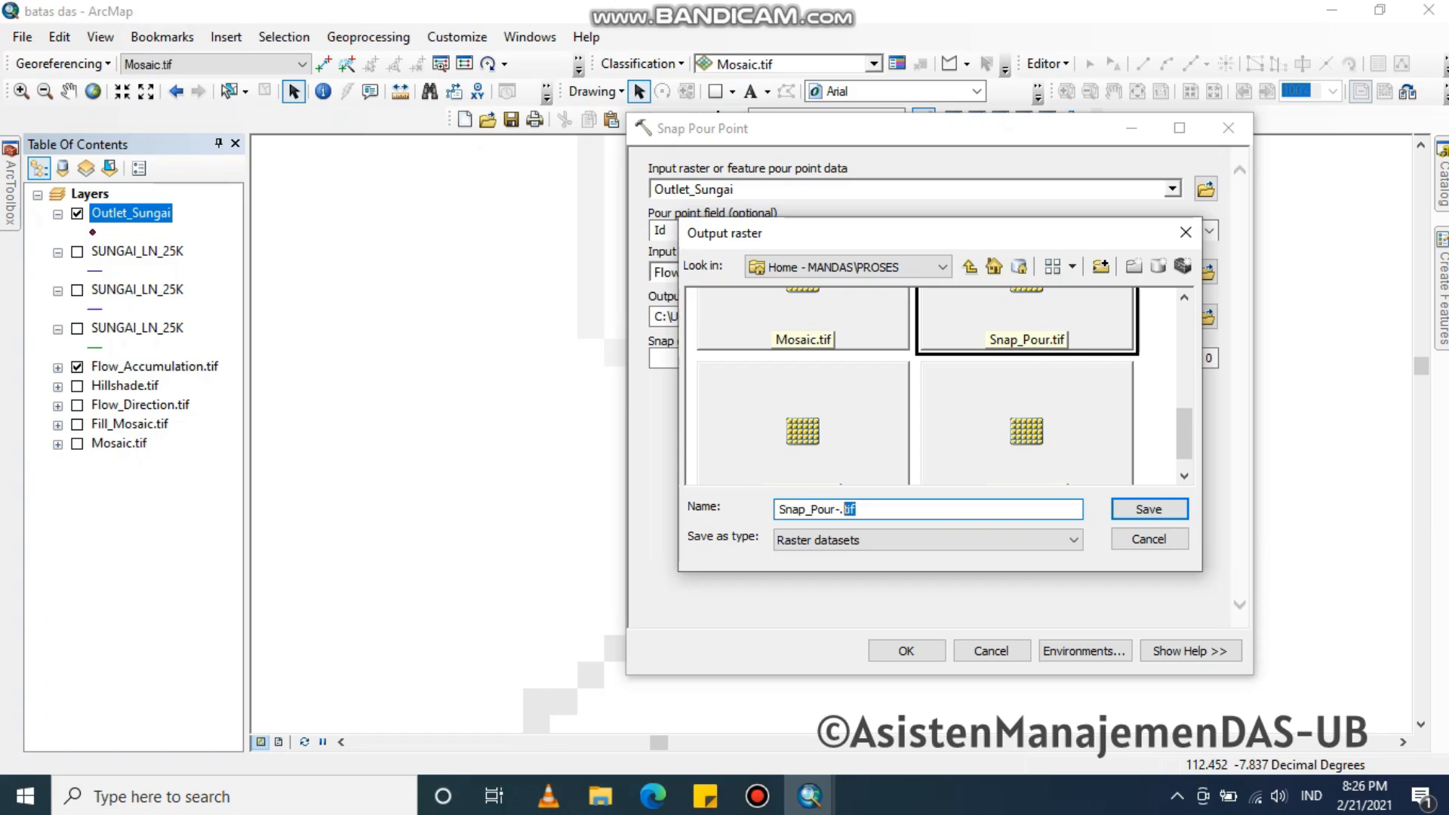
pyautogui.press('Return')
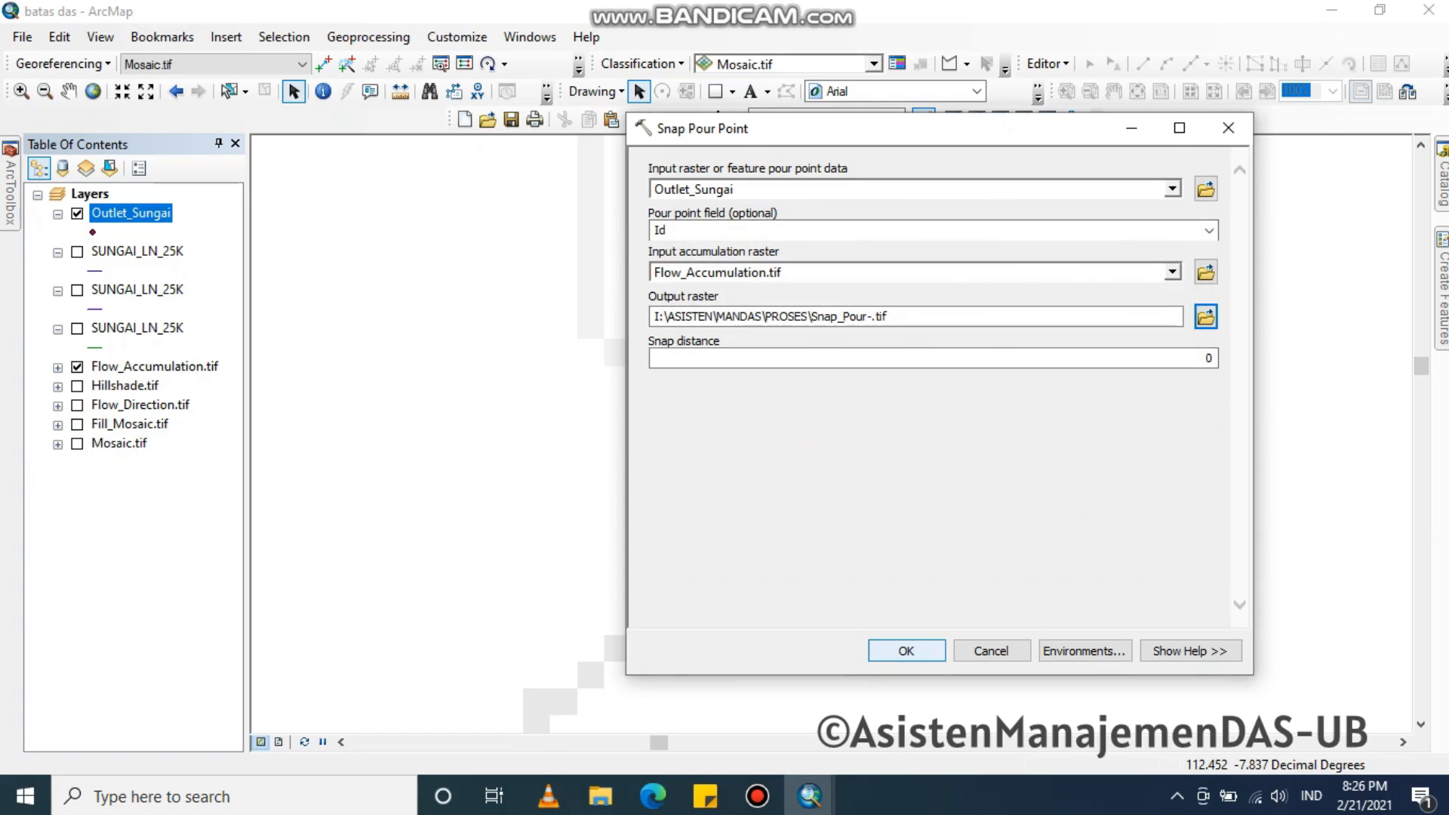
pyautogui.press('Return')
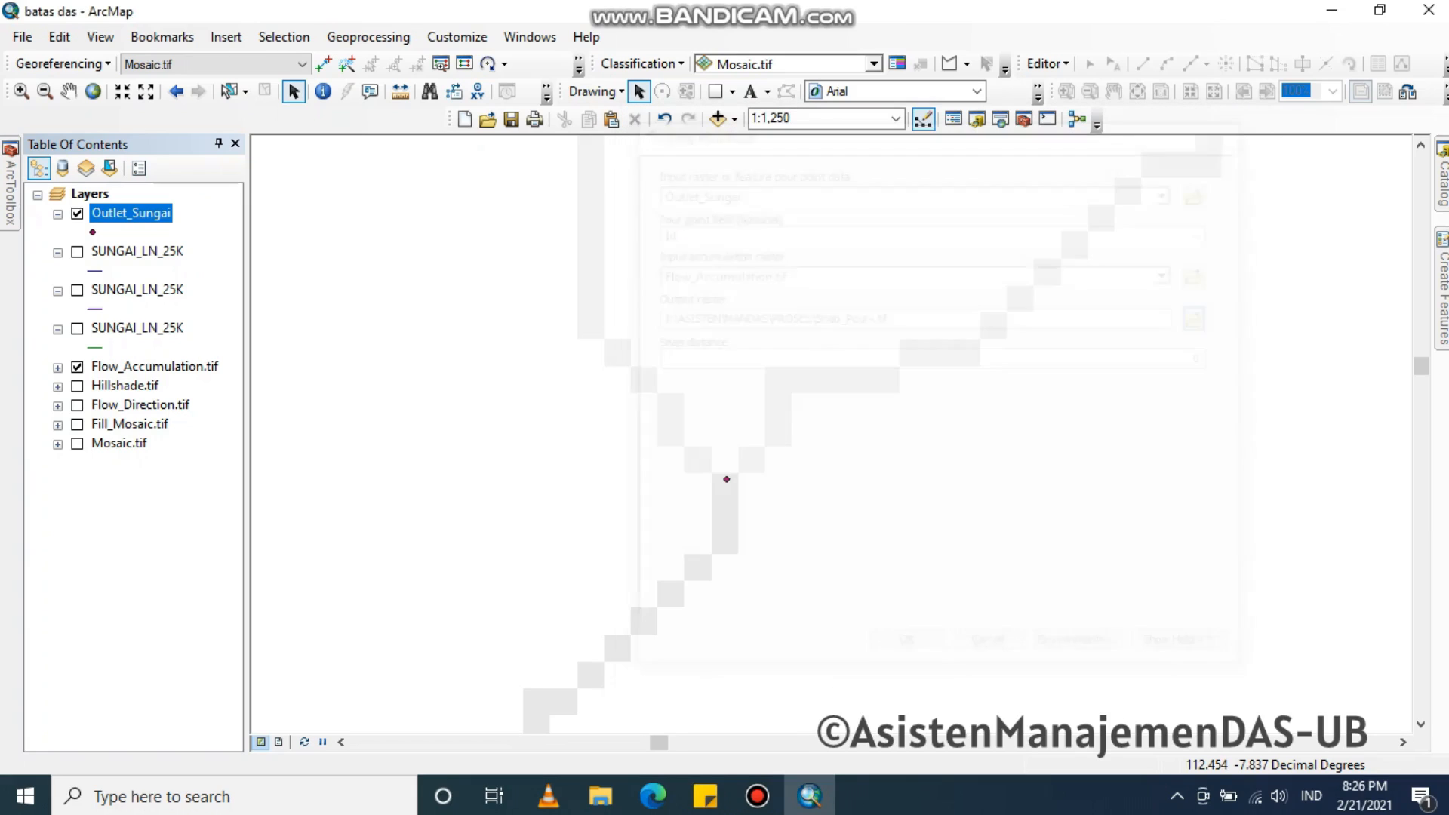
# Add the Snappour.tif raster from the PROSES folder to the map and build its pyramids
pyautogui.click(1442, 181)
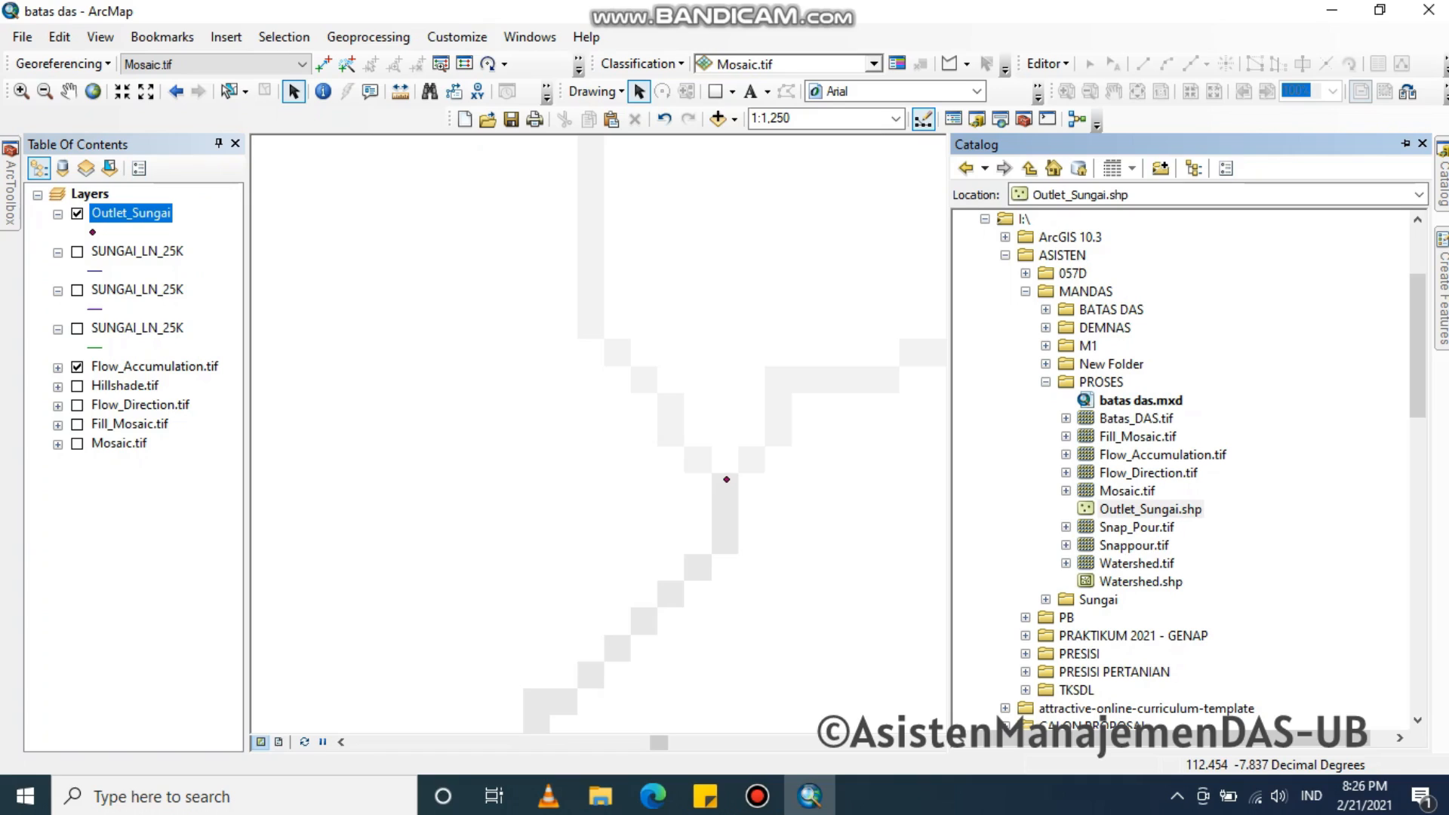
pyautogui.click(1133, 546)
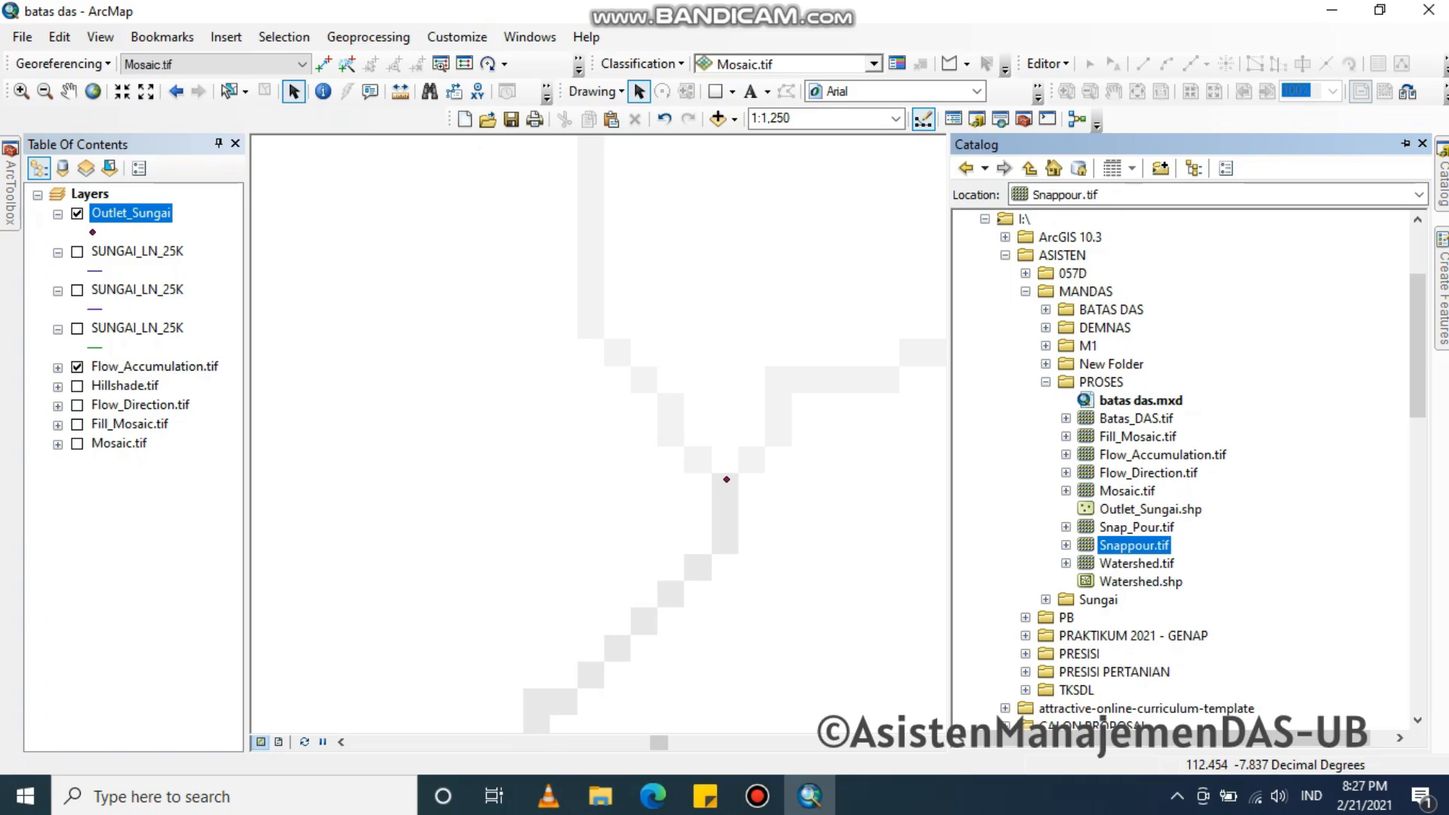
pyautogui.moveTo(1134, 545); pyautogui.dragTo(725, 423)
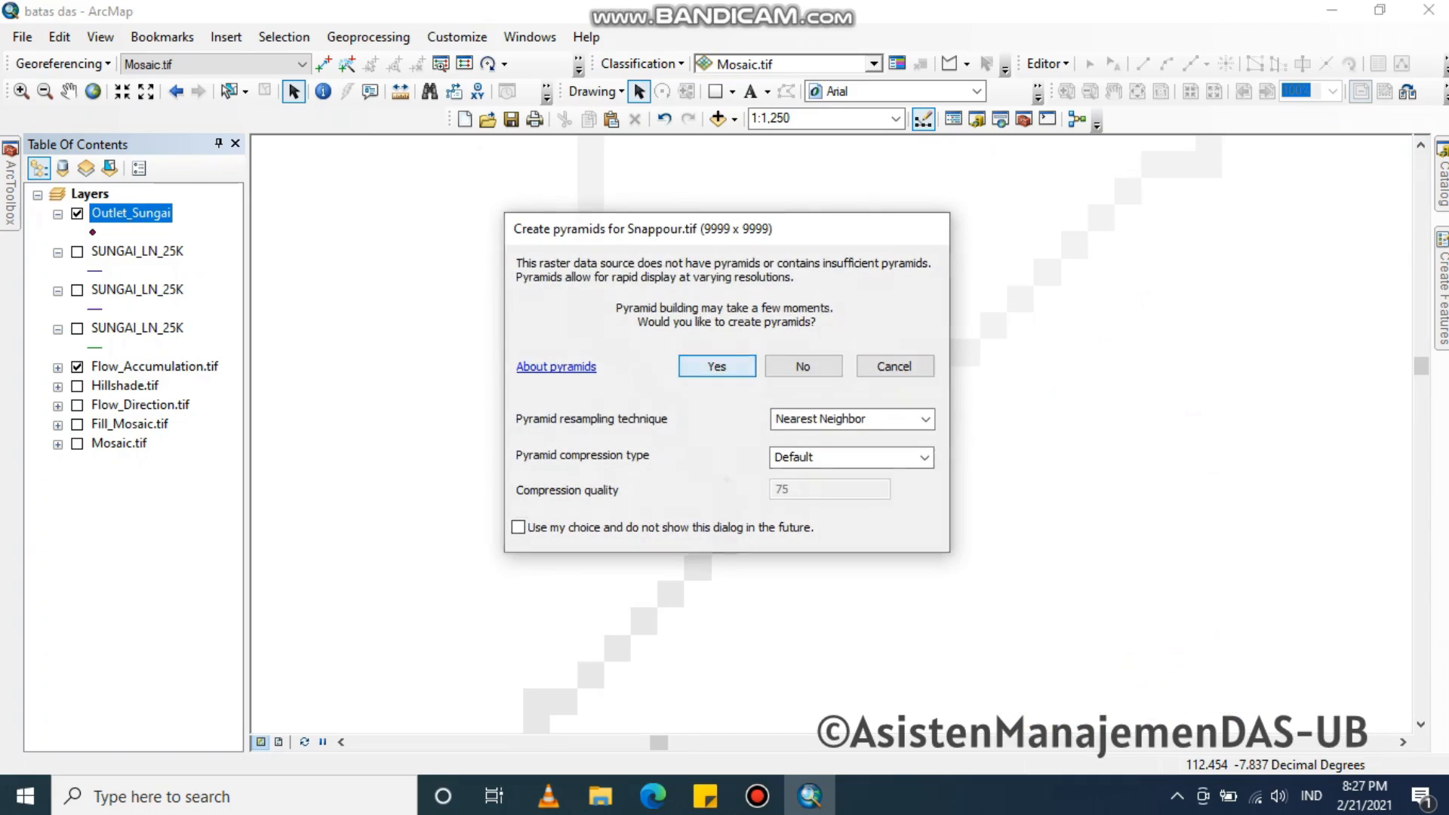
pyautogui.click(717, 366)
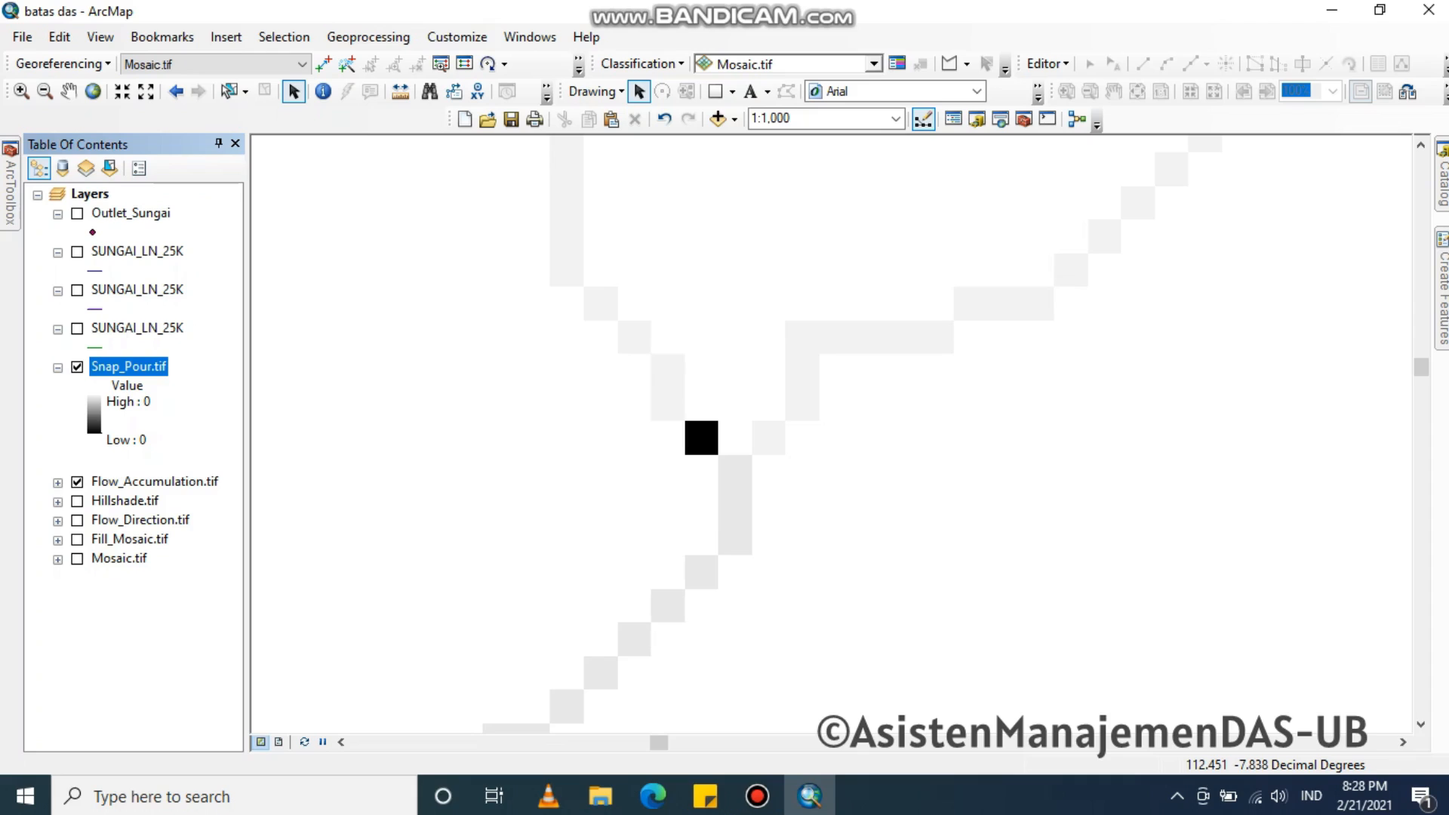
# Set up the Watershed tool with Flow_Direction.tif as the flow direction raster and Snap_Pour.tif as the pour point data
pyautogui.moveTo(10, 192)
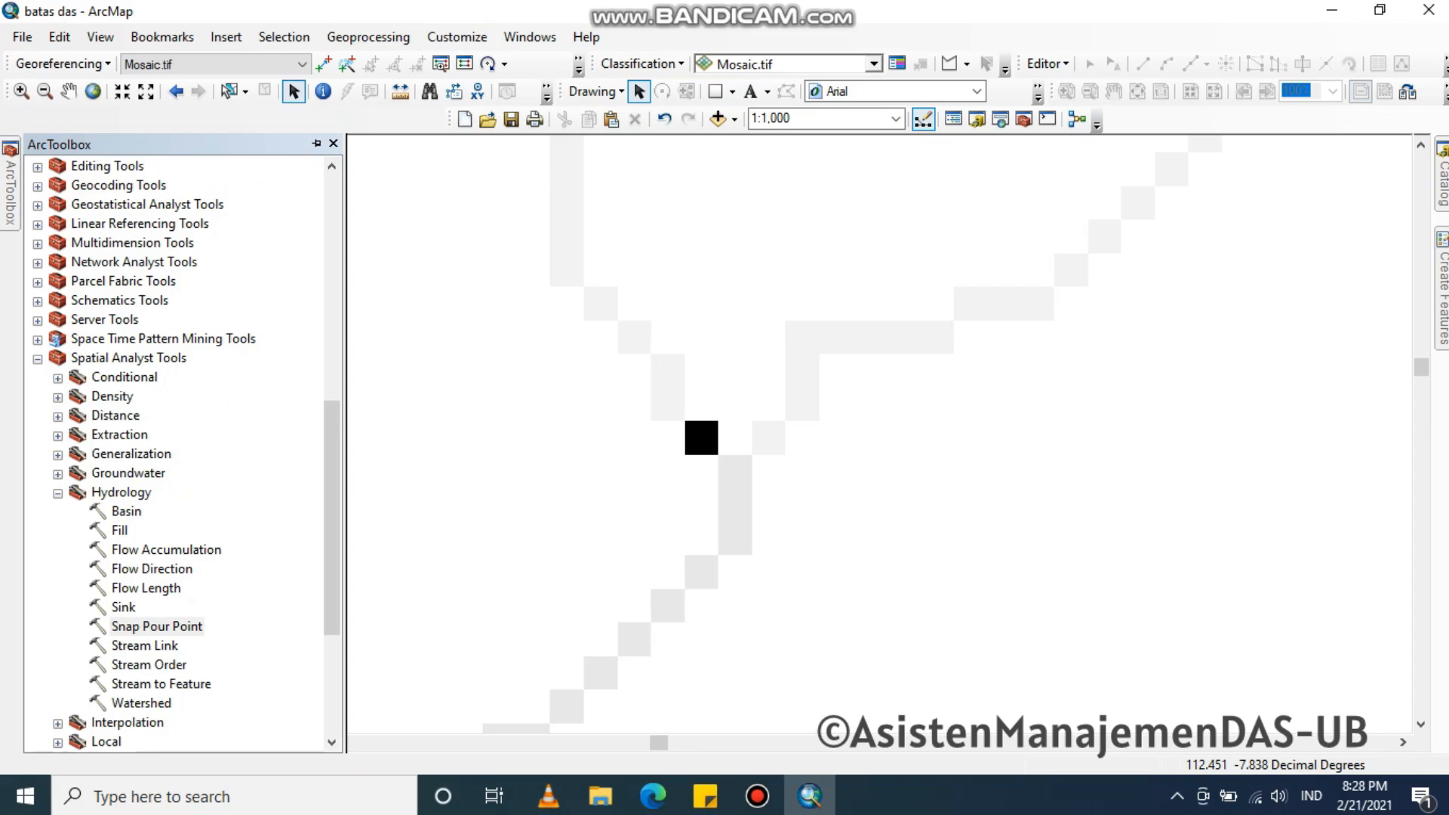
pyautogui.doubleClick(141, 702)
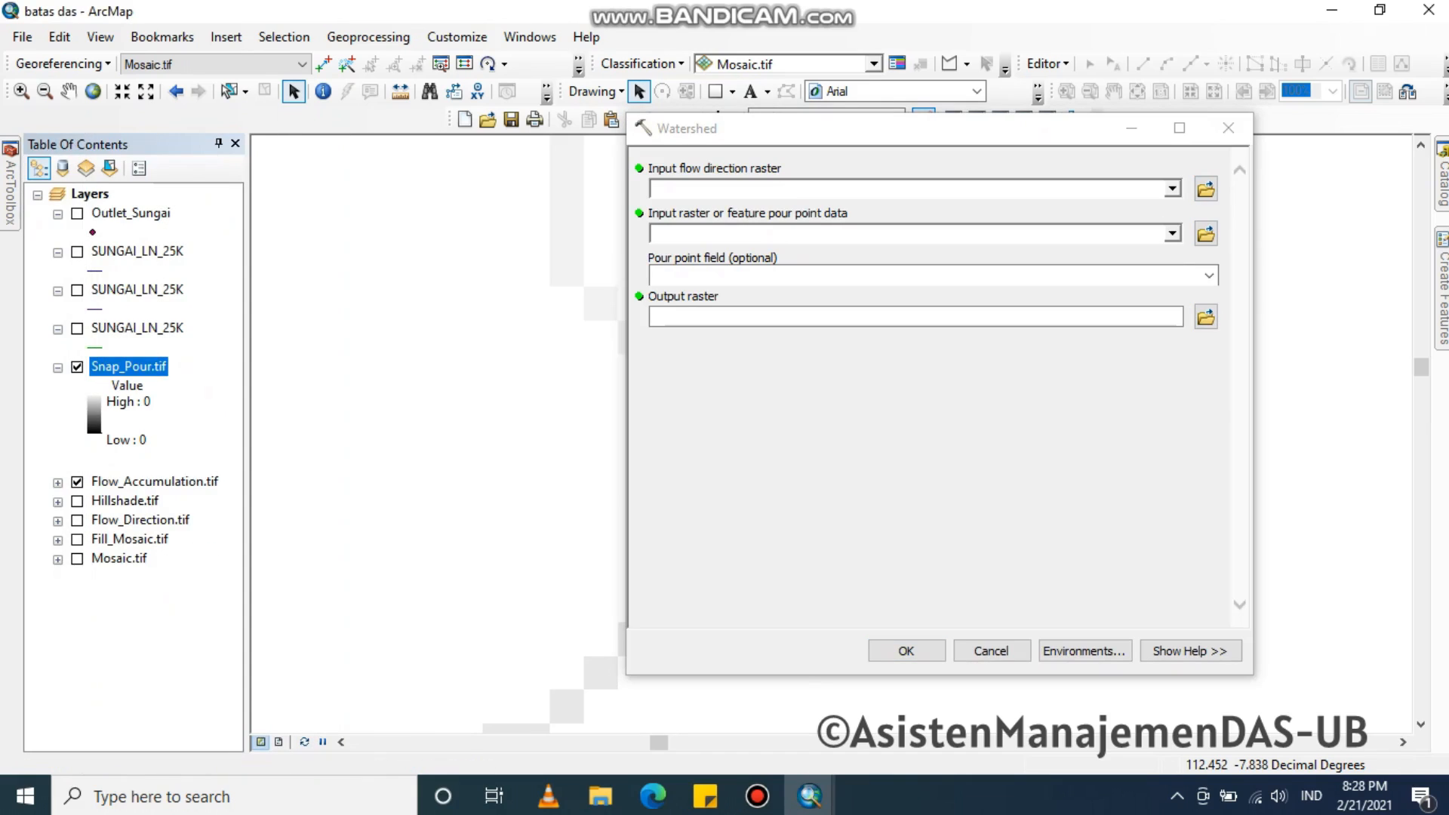
pyautogui.click(1172, 189)
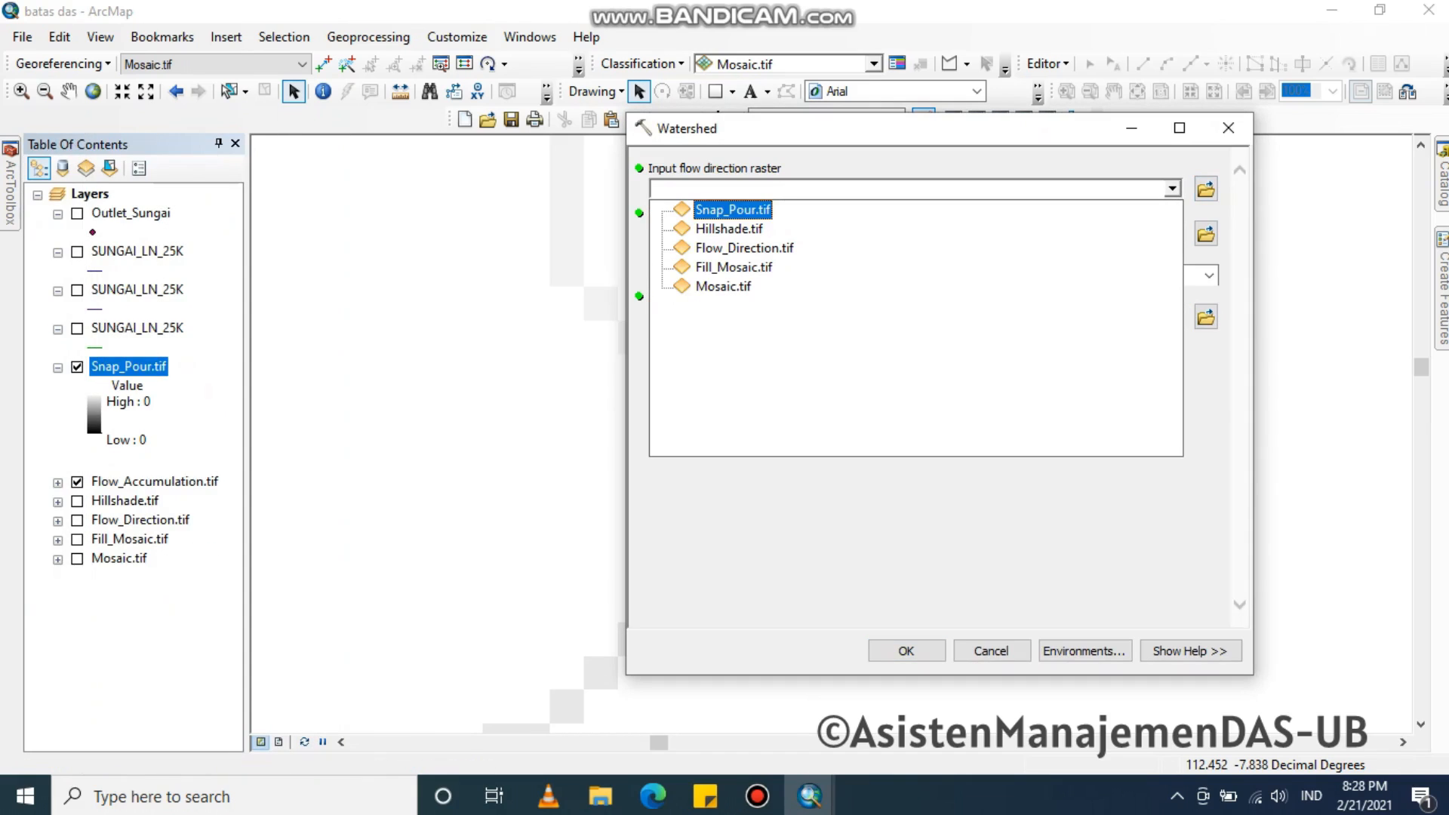
pyautogui.click(744, 248)
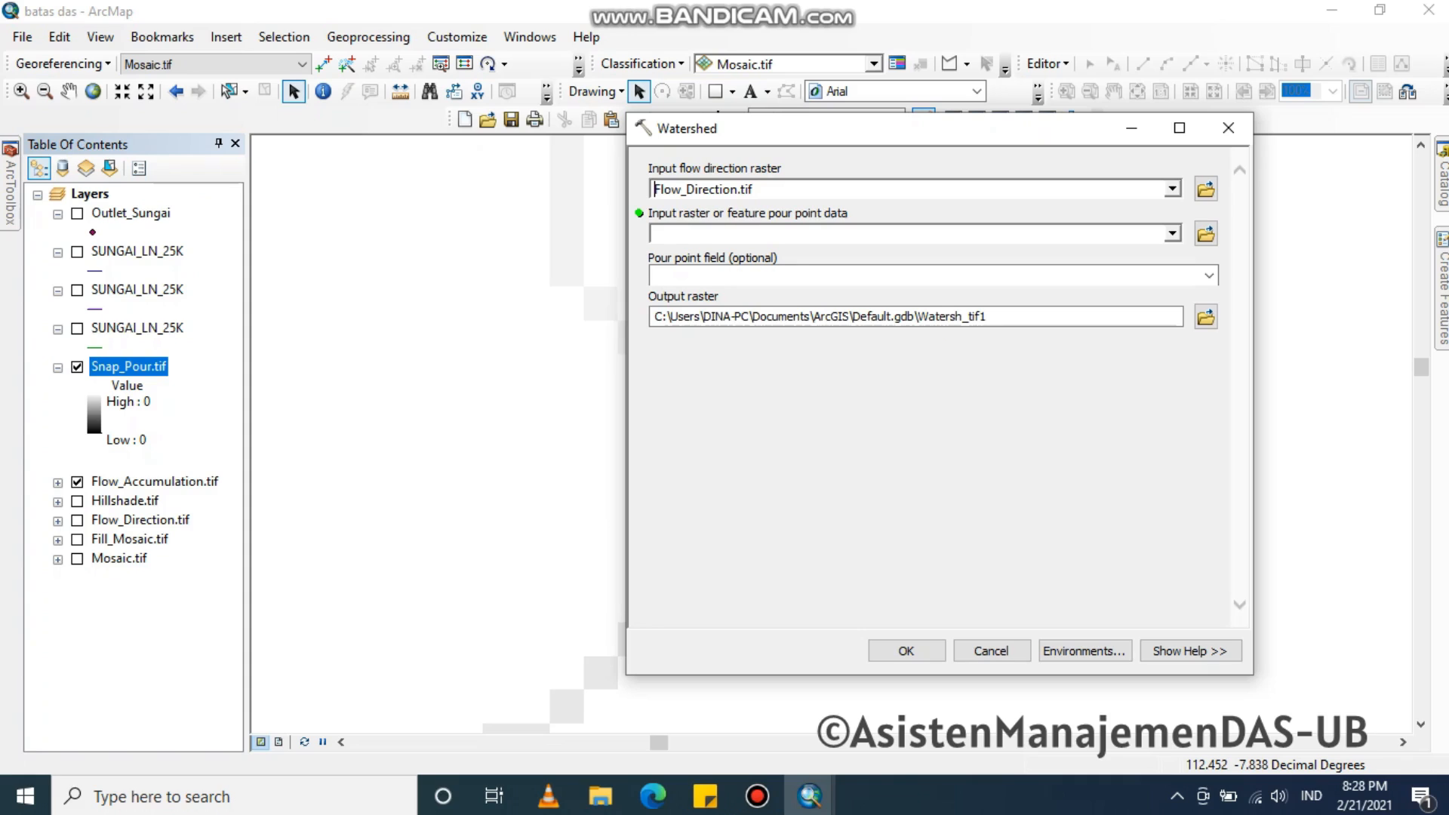
pyautogui.click(1172, 233)
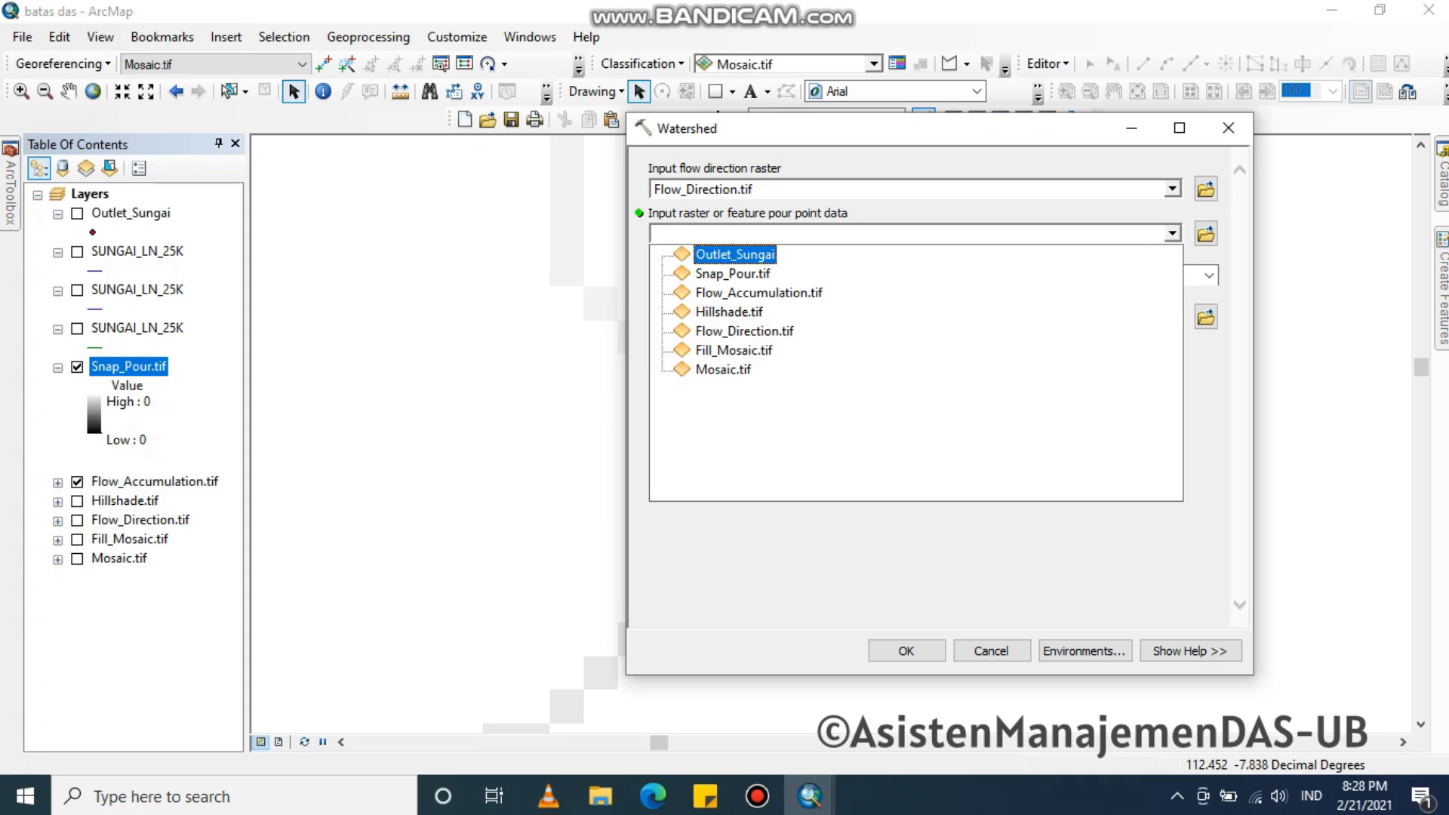
pyautogui.click(733, 274)
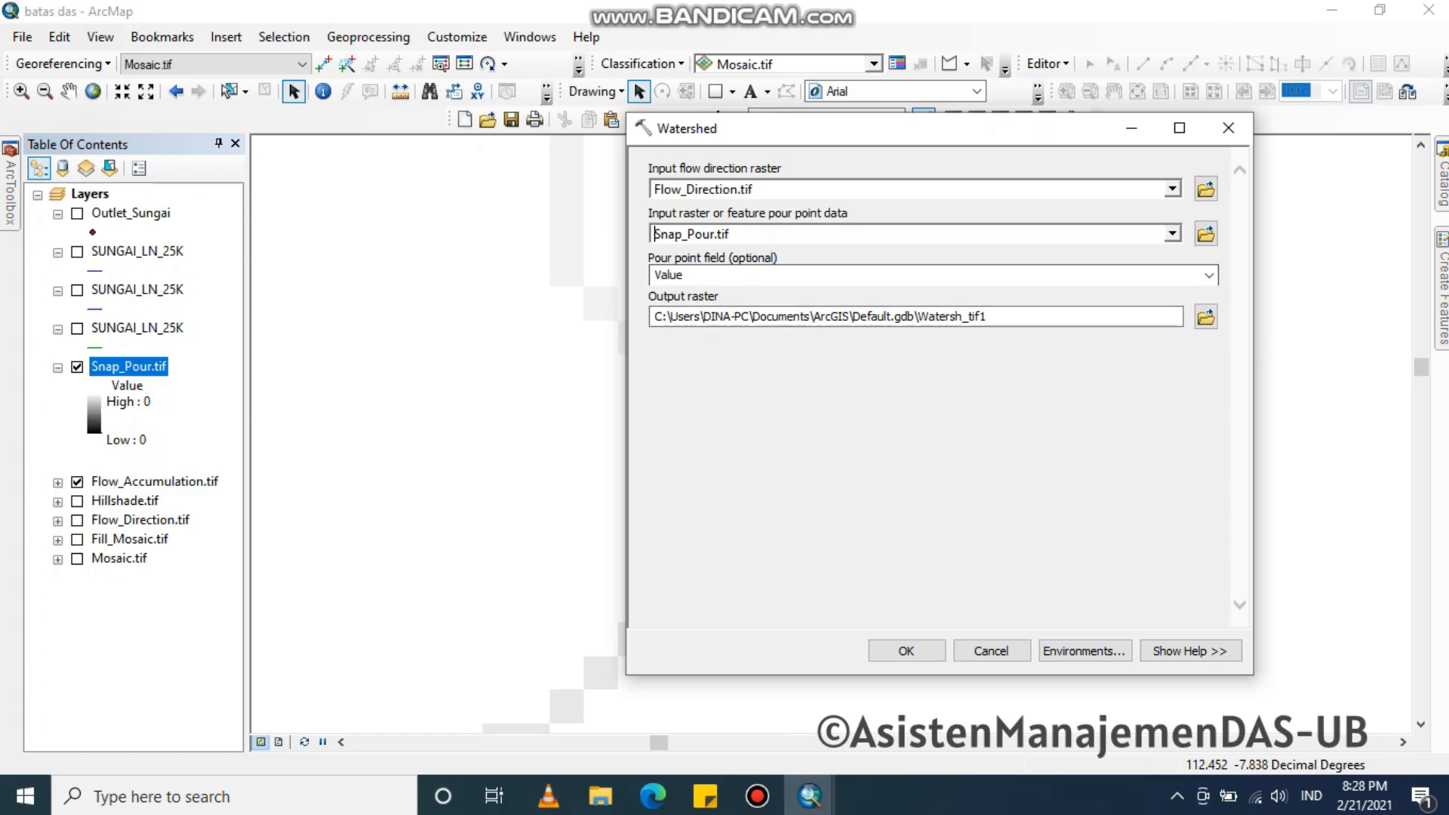
# Set the Watershed output raster to Watershed-.tif in the PROSES folder and run the tool
pyautogui.click(1206, 317)
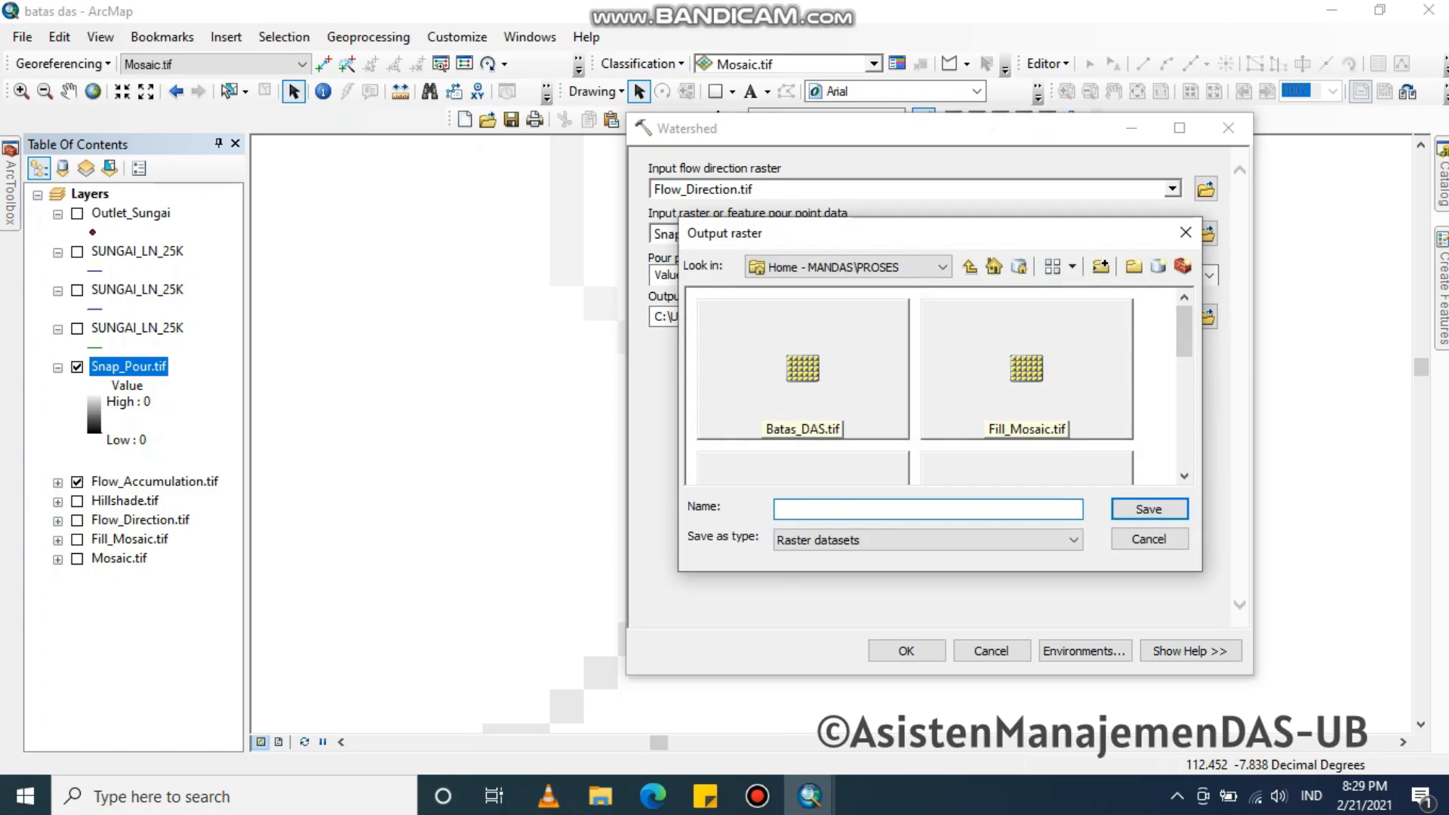
pyautogui.click(802, 369)
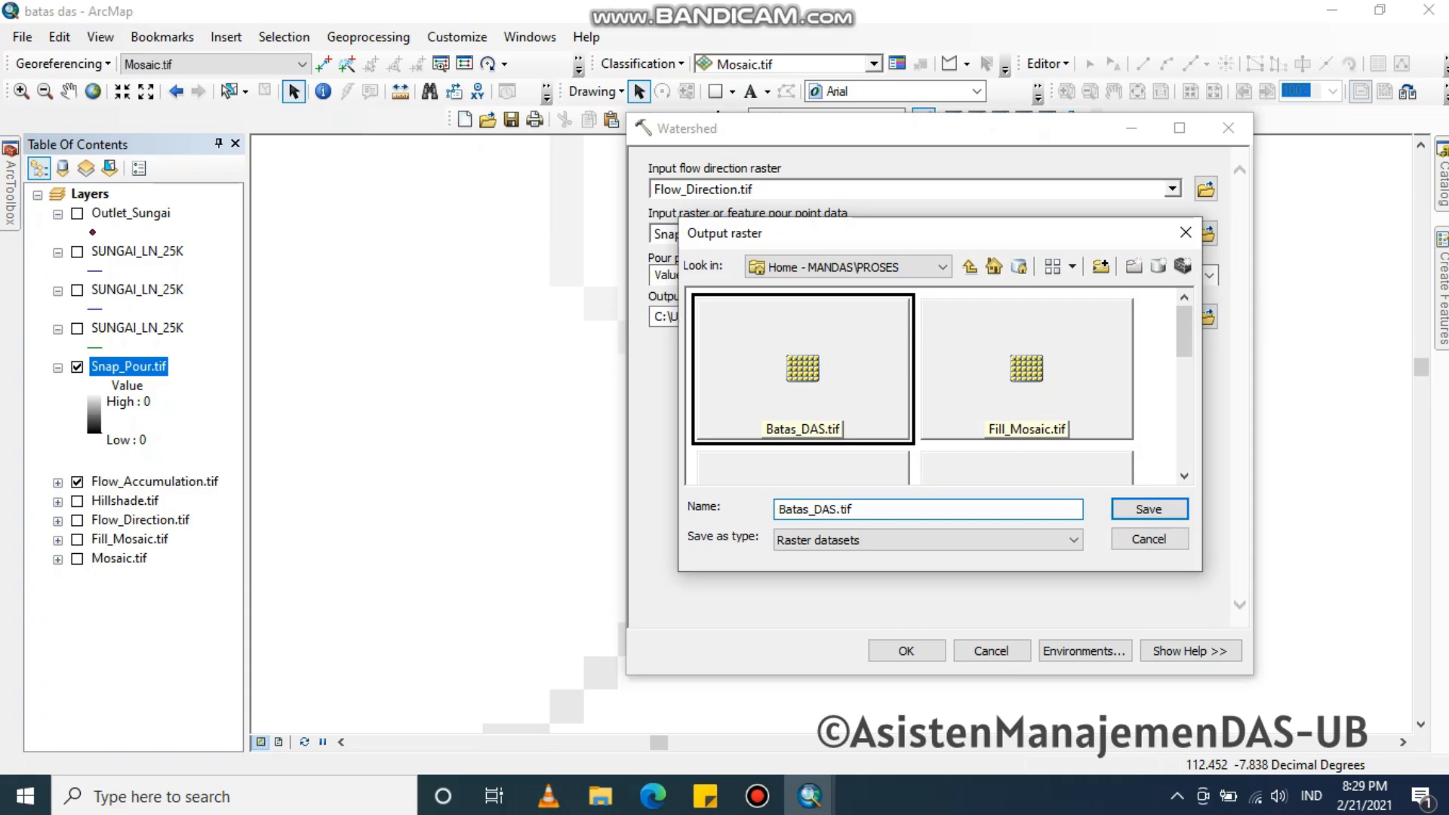
pyautogui.scroll(-5, 779, 509)
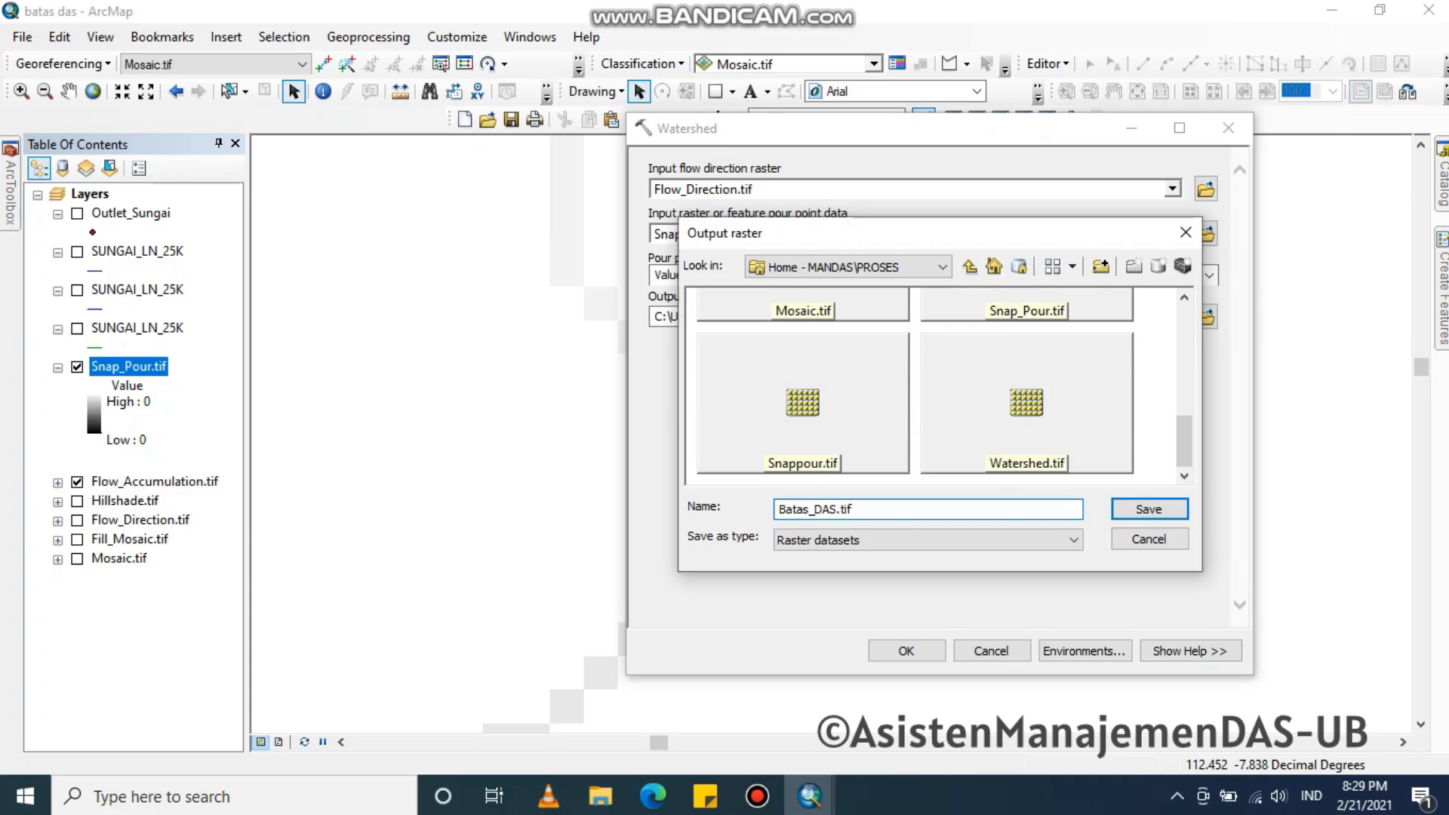
pyautogui.click(1026, 403)
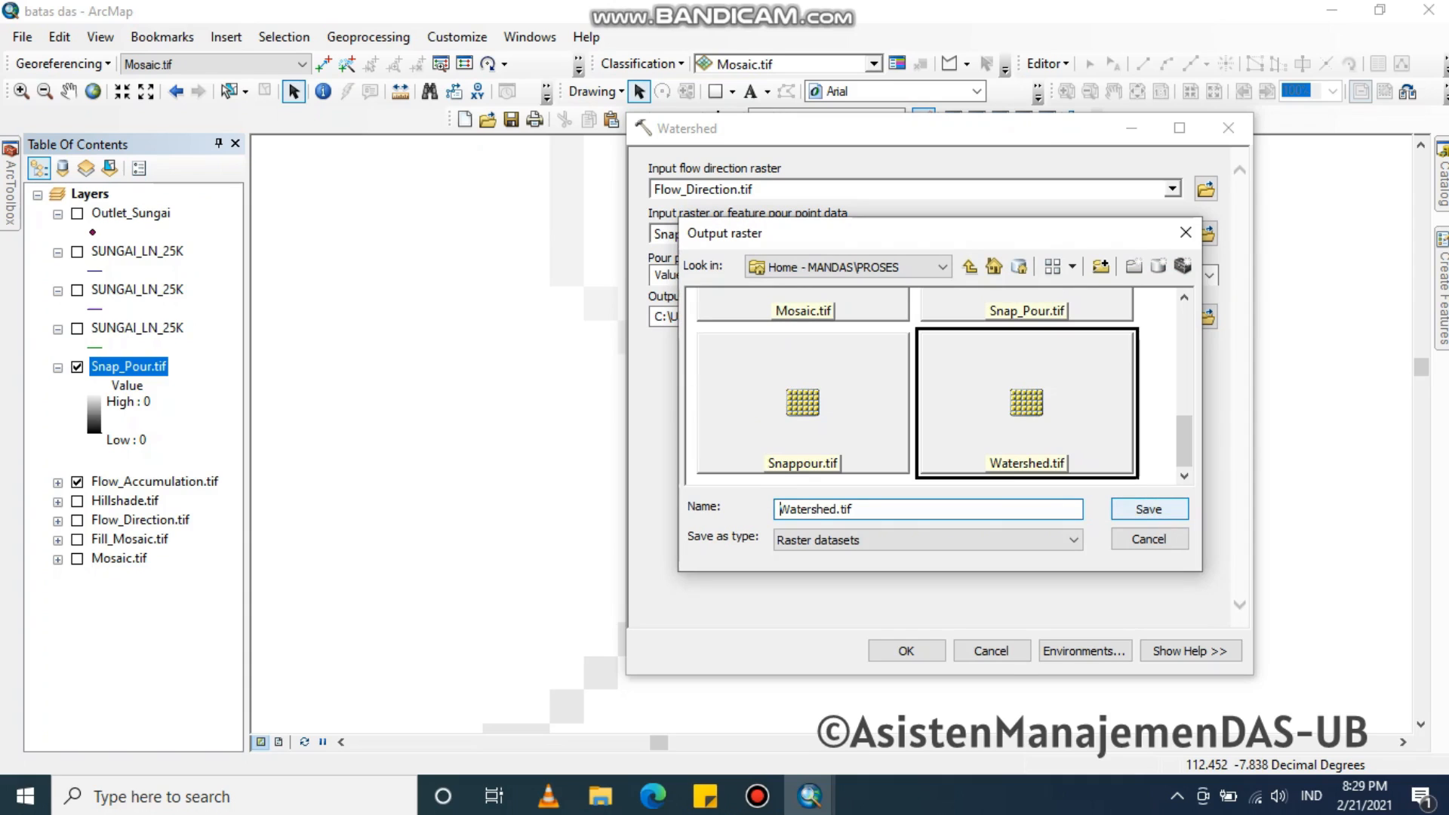
pyautogui.press('Return')
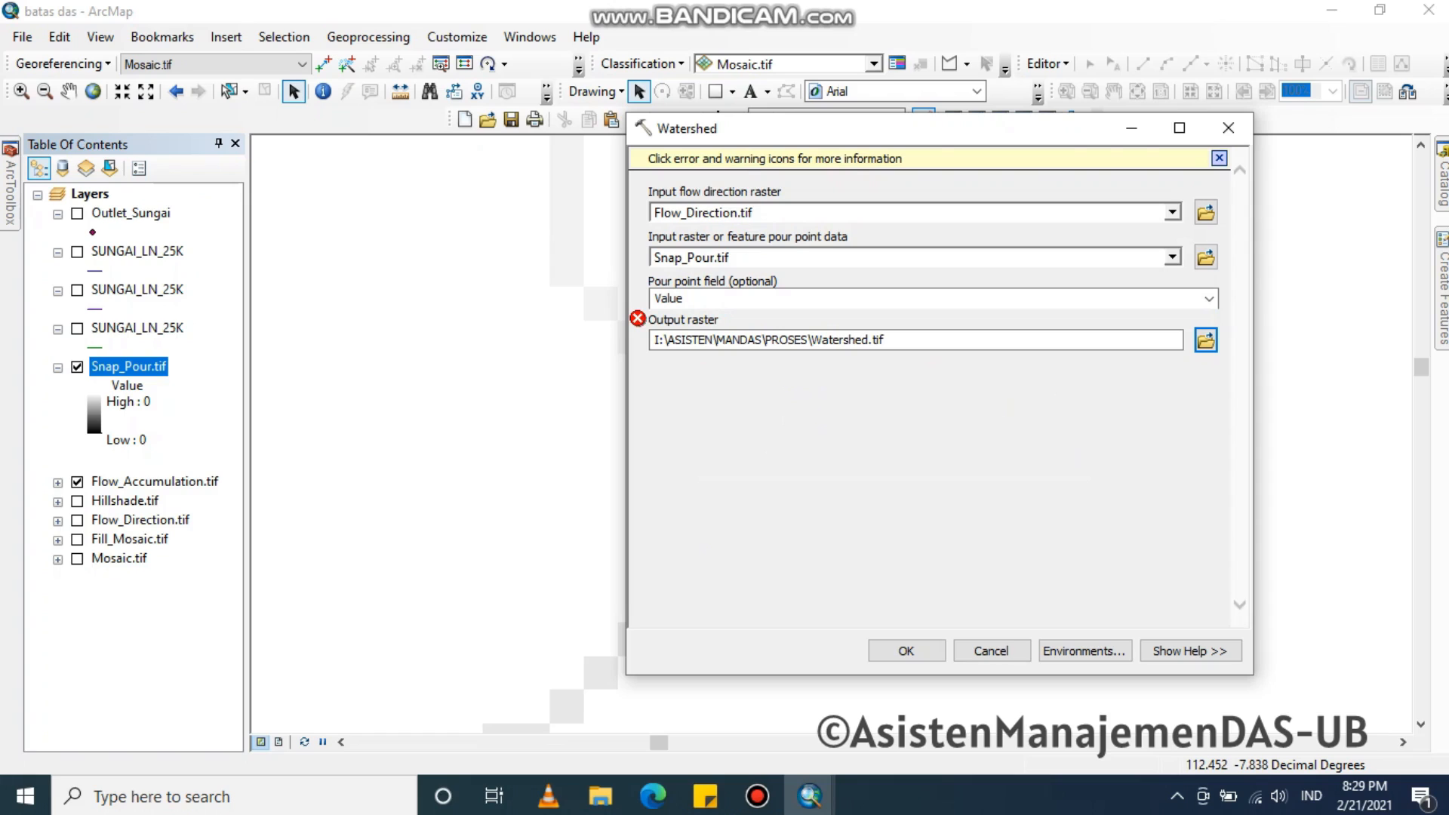
pyautogui.click(870, 340)
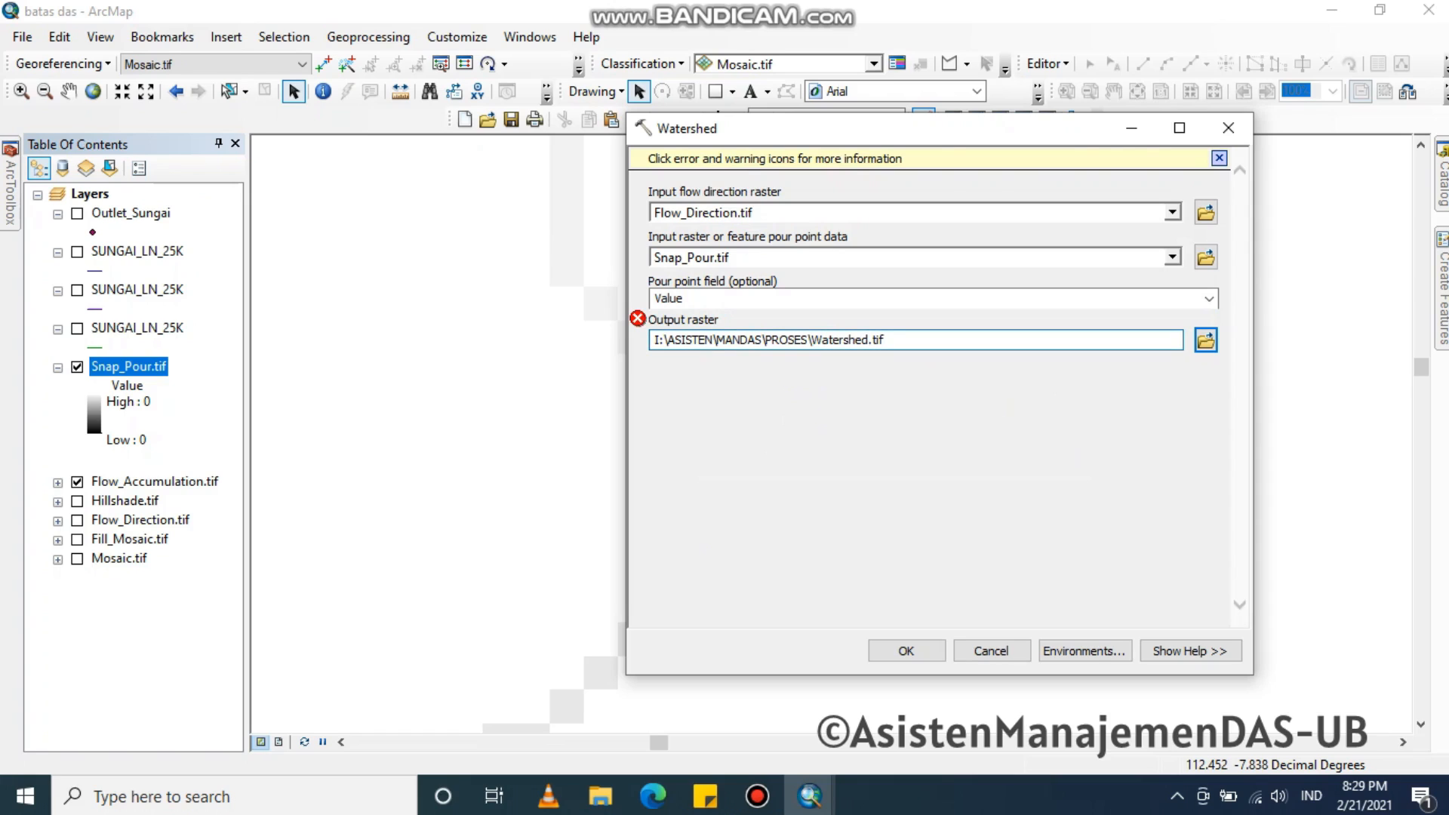
pyautogui.write('-')
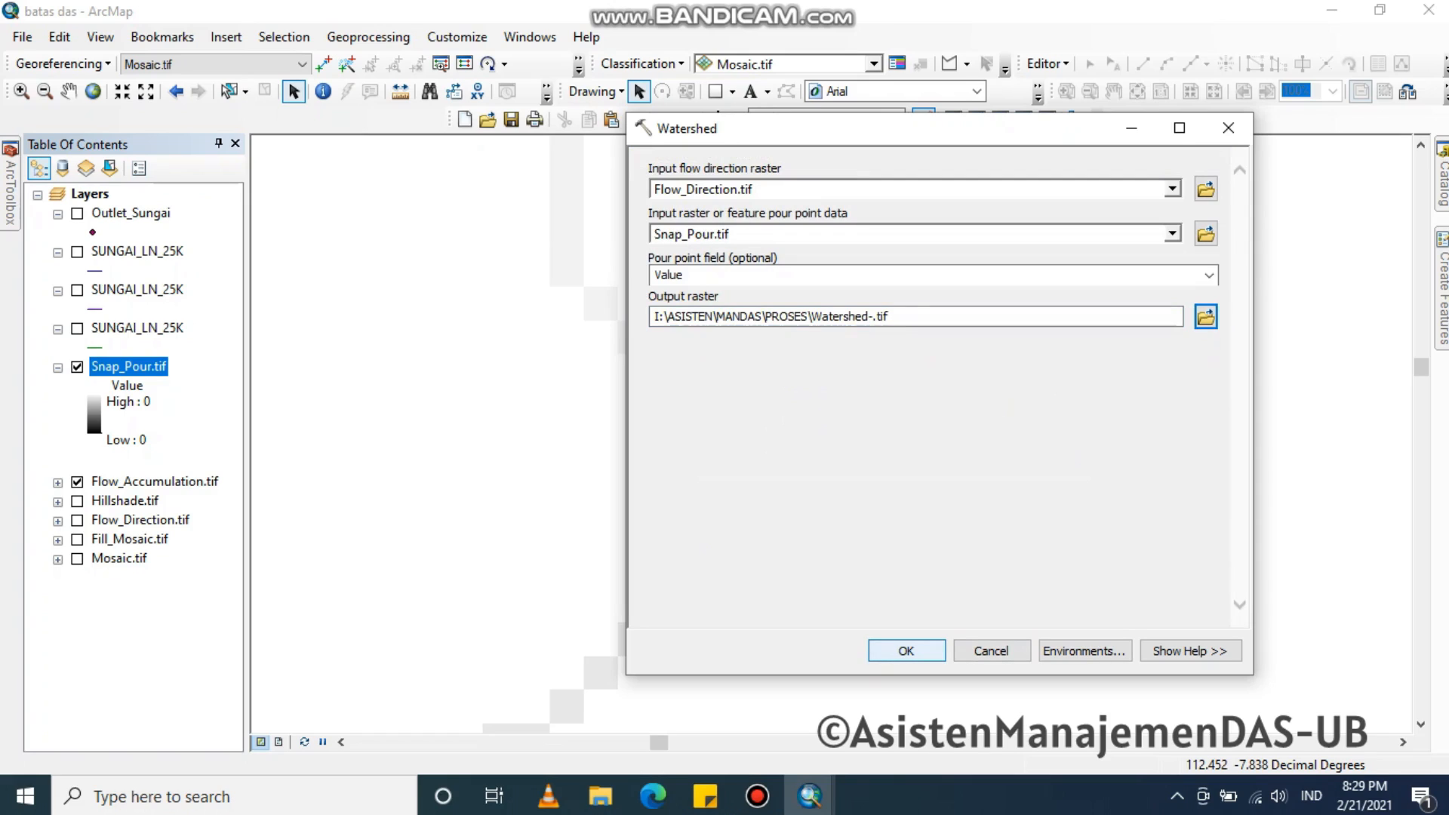
pyautogui.click(905, 650)
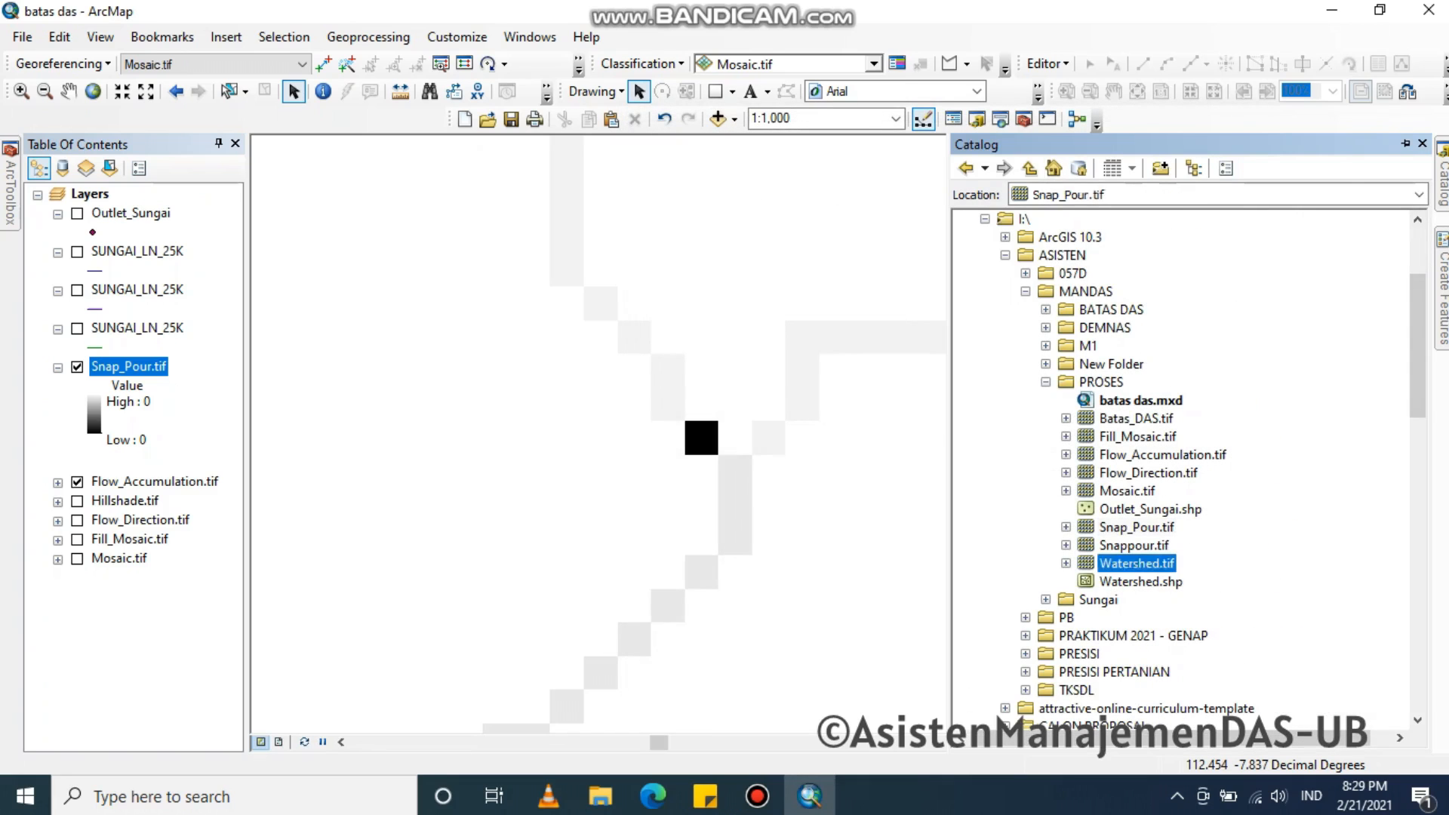
# Add the Watershed.tif raster from the PROSES folder to the map and inspect its full extent
pyautogui.press('Return')
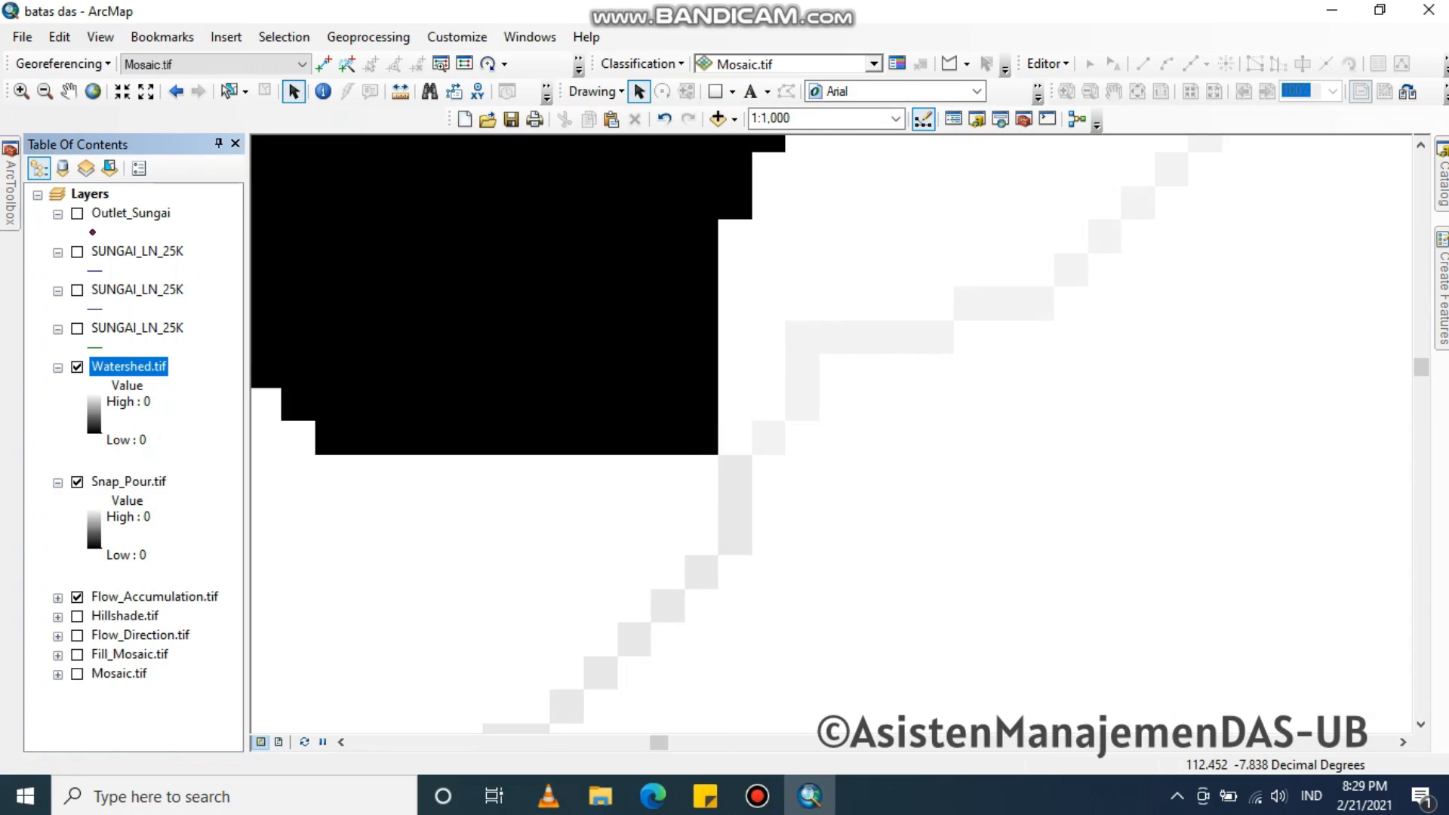
pyautogui.scroll(-3, 716, 357)
pyautogui.moveTo(807, 189); pyautogui.dragTo(868, 523)
pyautogui.scroll(-4, 811, 412)
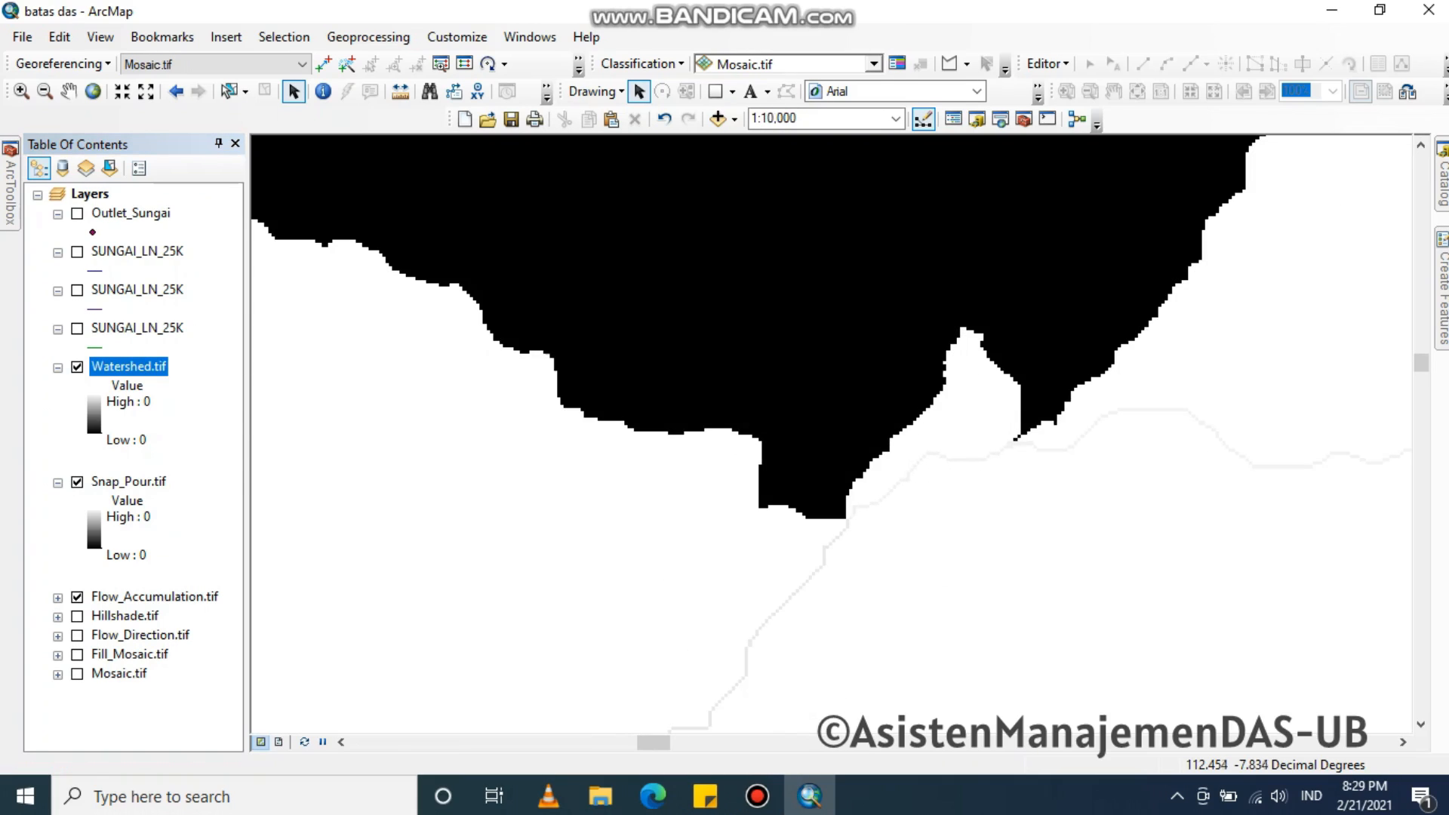
pyautogui.scroll(-2, 822, 415)
pyautogui.moveTo(823, 358); pyautogui.dragTo(915, 624)
pyautogui.scroll(-4, 808, 411)
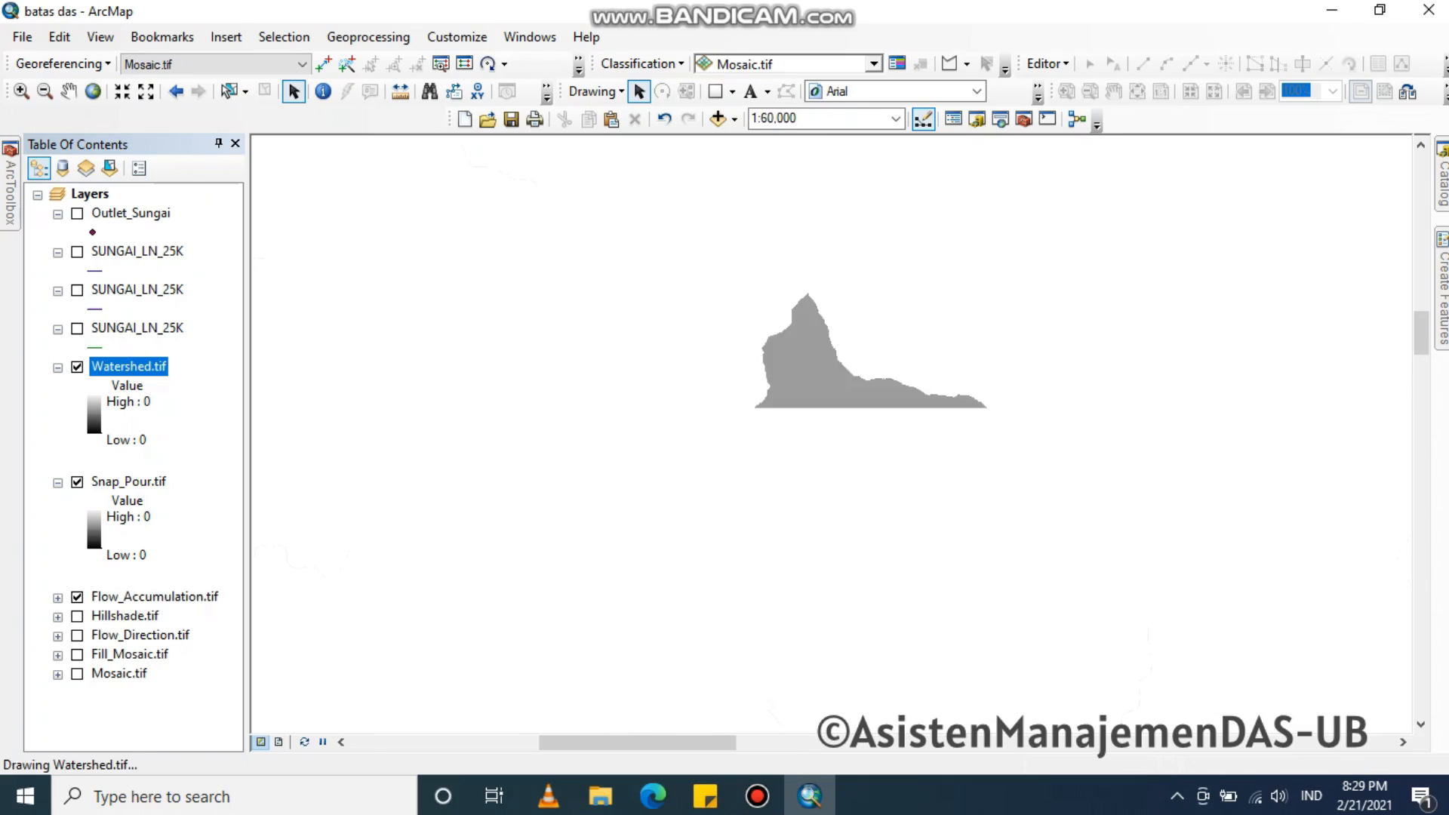
pyautogui.scroll(-1, 828, 414)
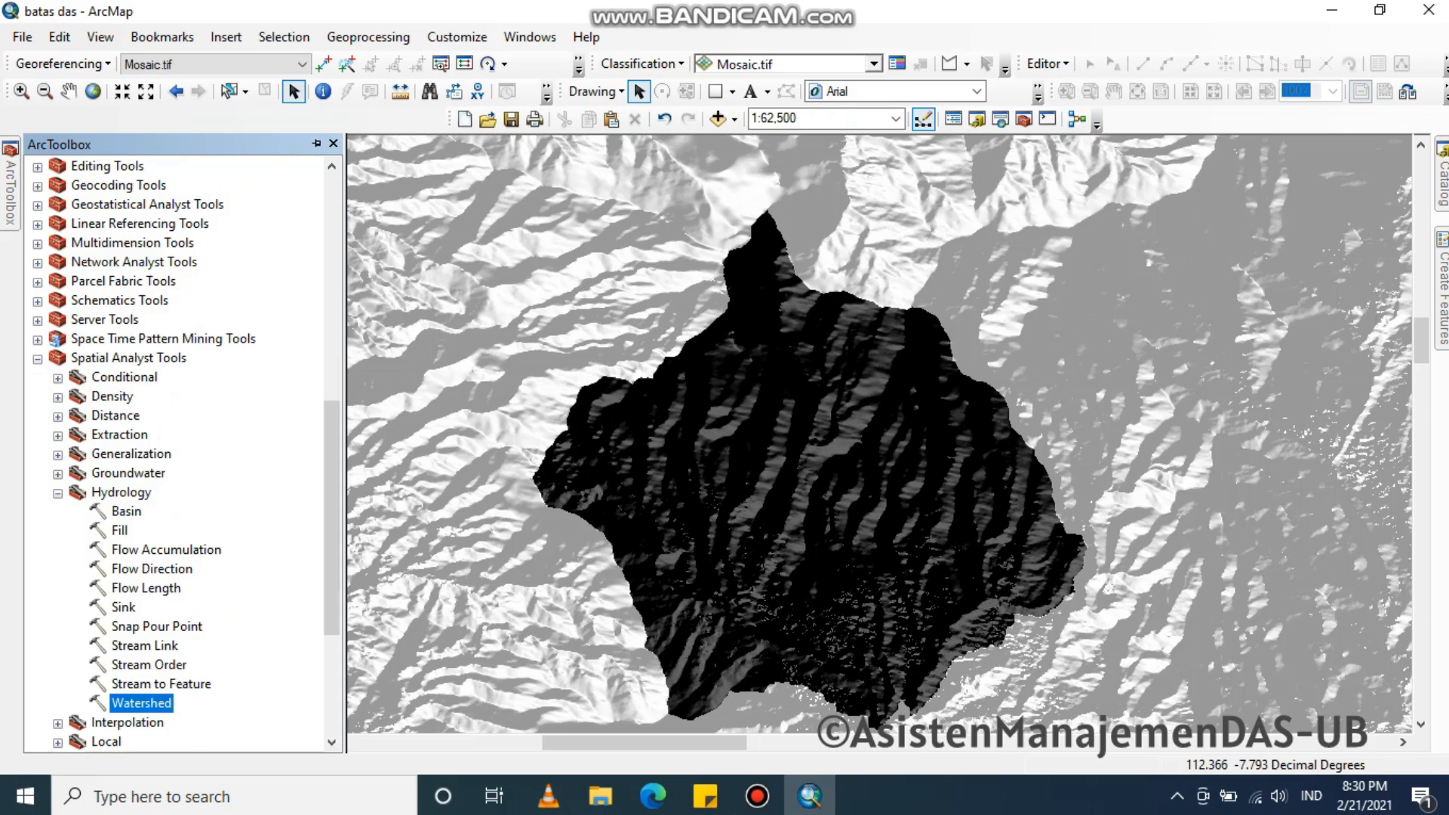
# Set up Raster to Polygon with Watershed.tif as the input raster and Value as the field
pyautogui.scroll(10, 181, 453)
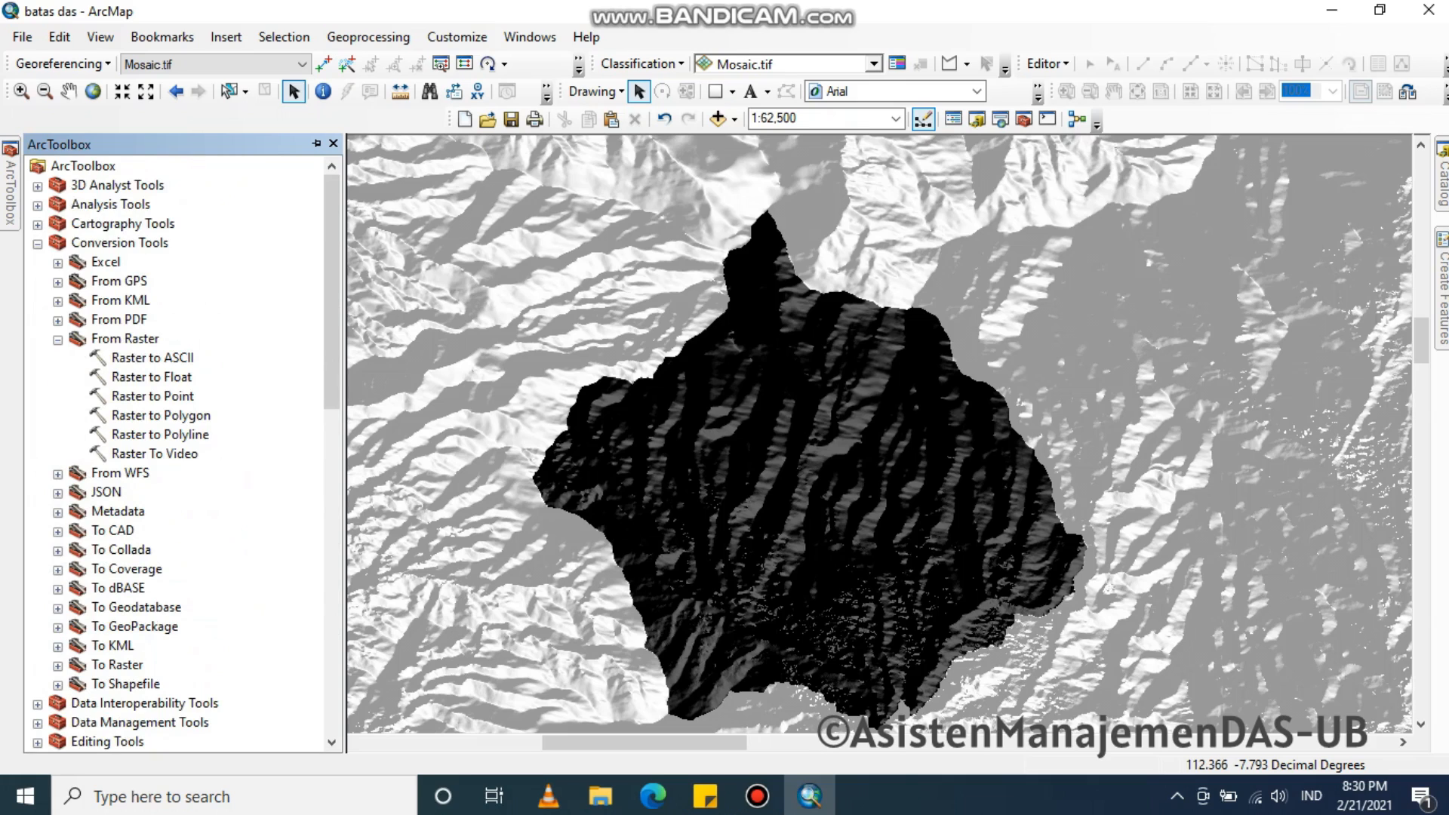
pyautogui.doubleClick(161, 416)
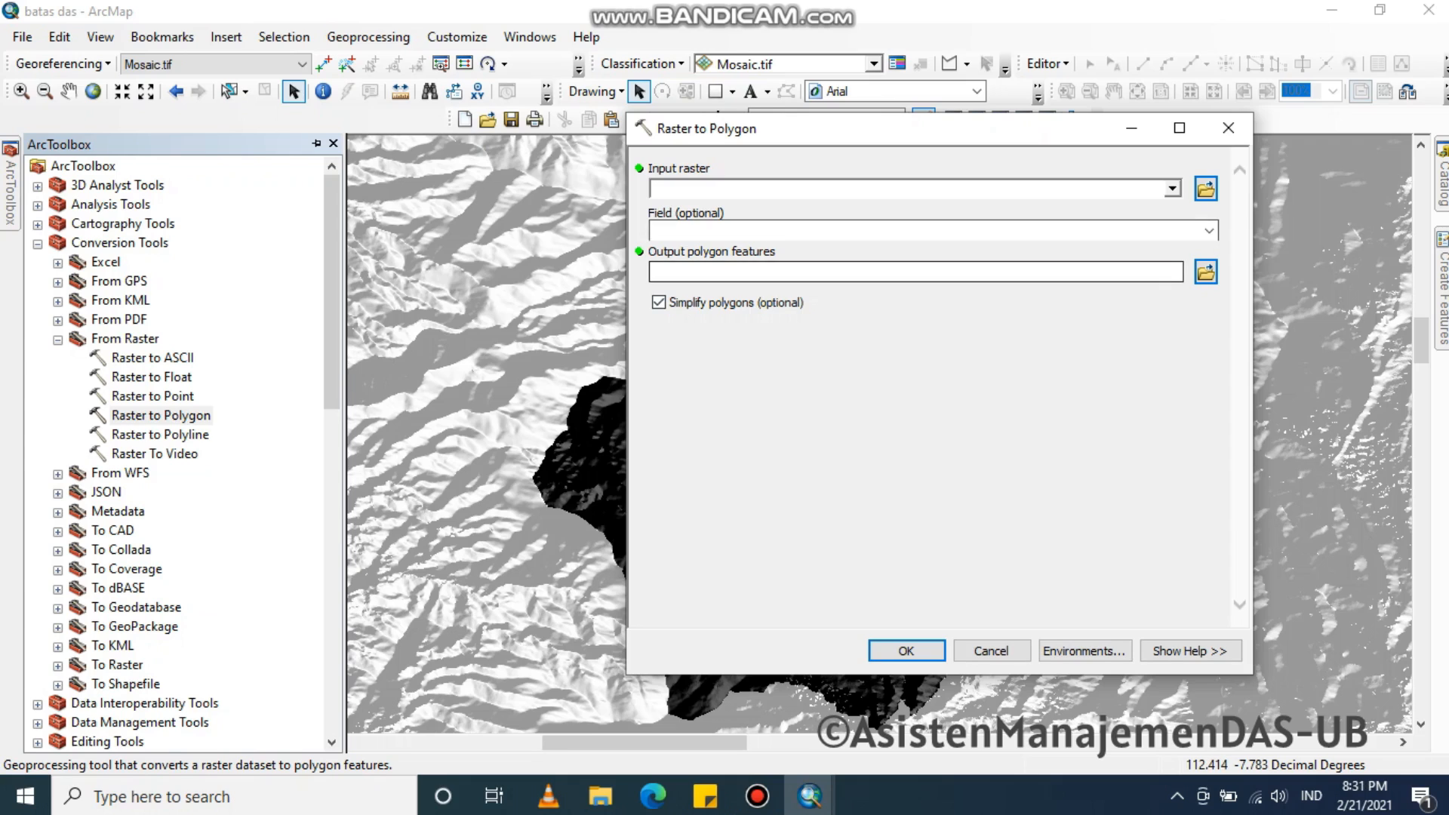
pyautogui.click(1172, 189)
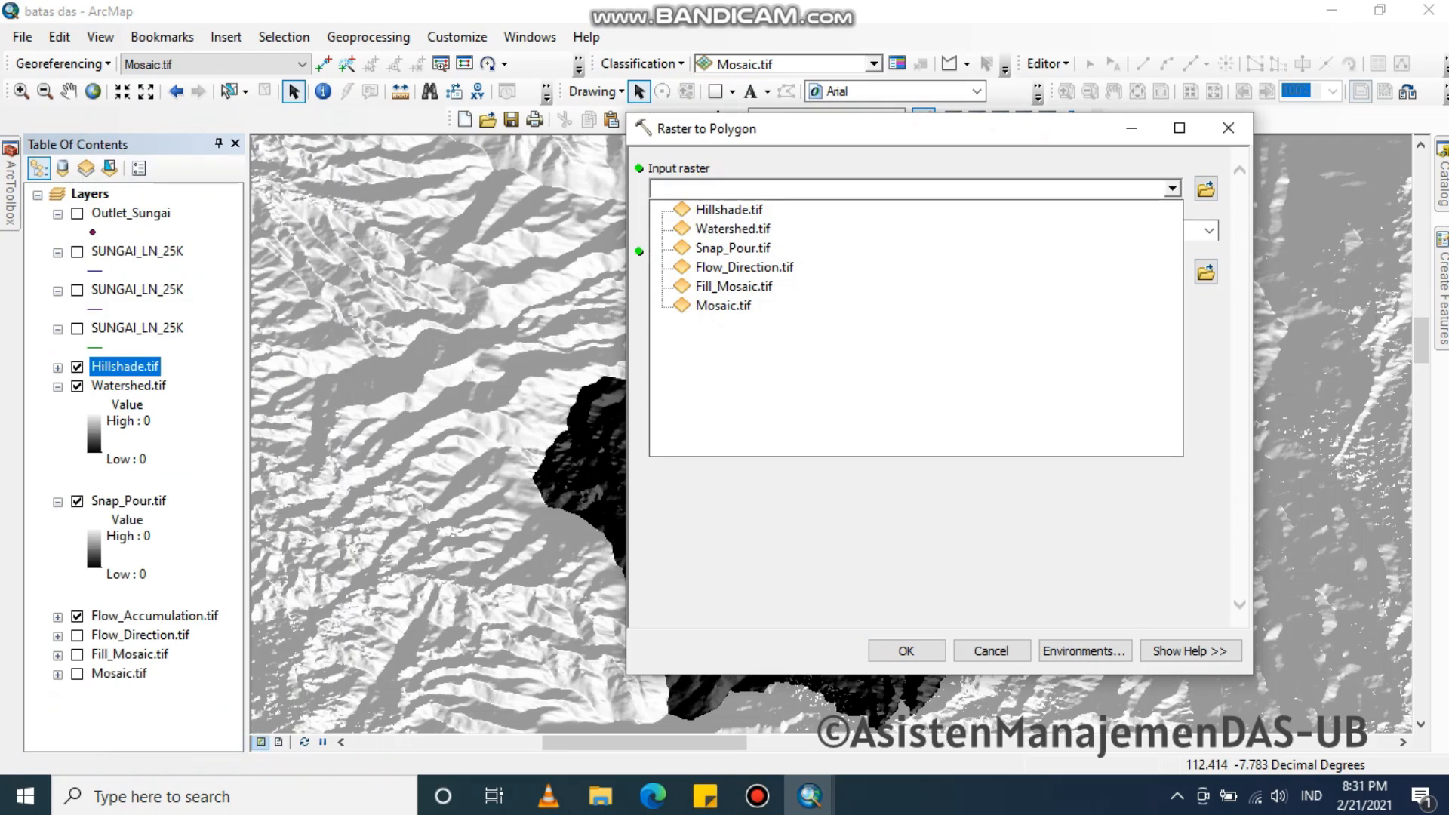
pyautogui.click(732, 229)
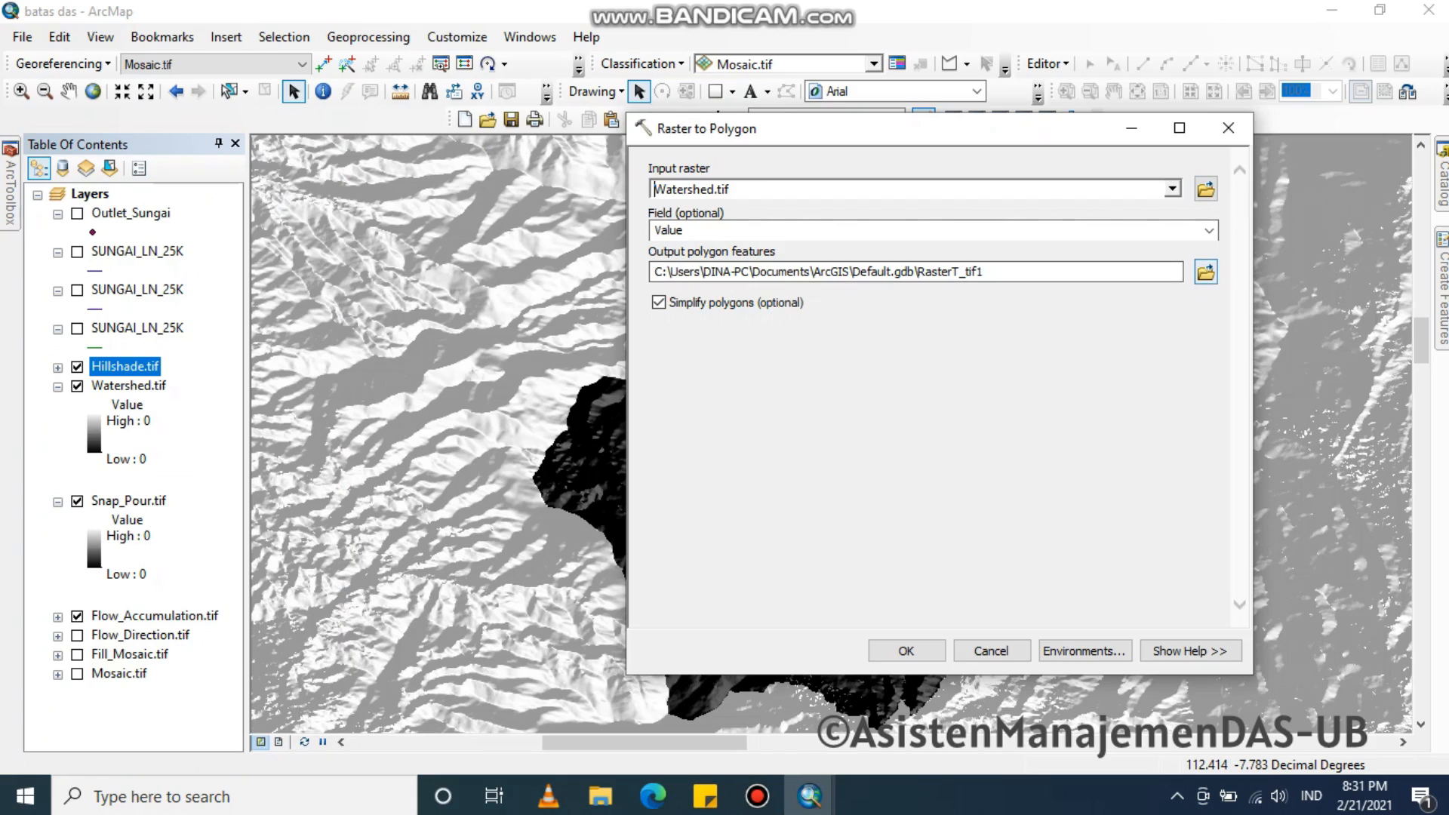
# Set the output polygon features to Watershed-.shp in the PROSES folder and close the Raster to Polygon tool without running it
pyautogui.click(1206, 271)
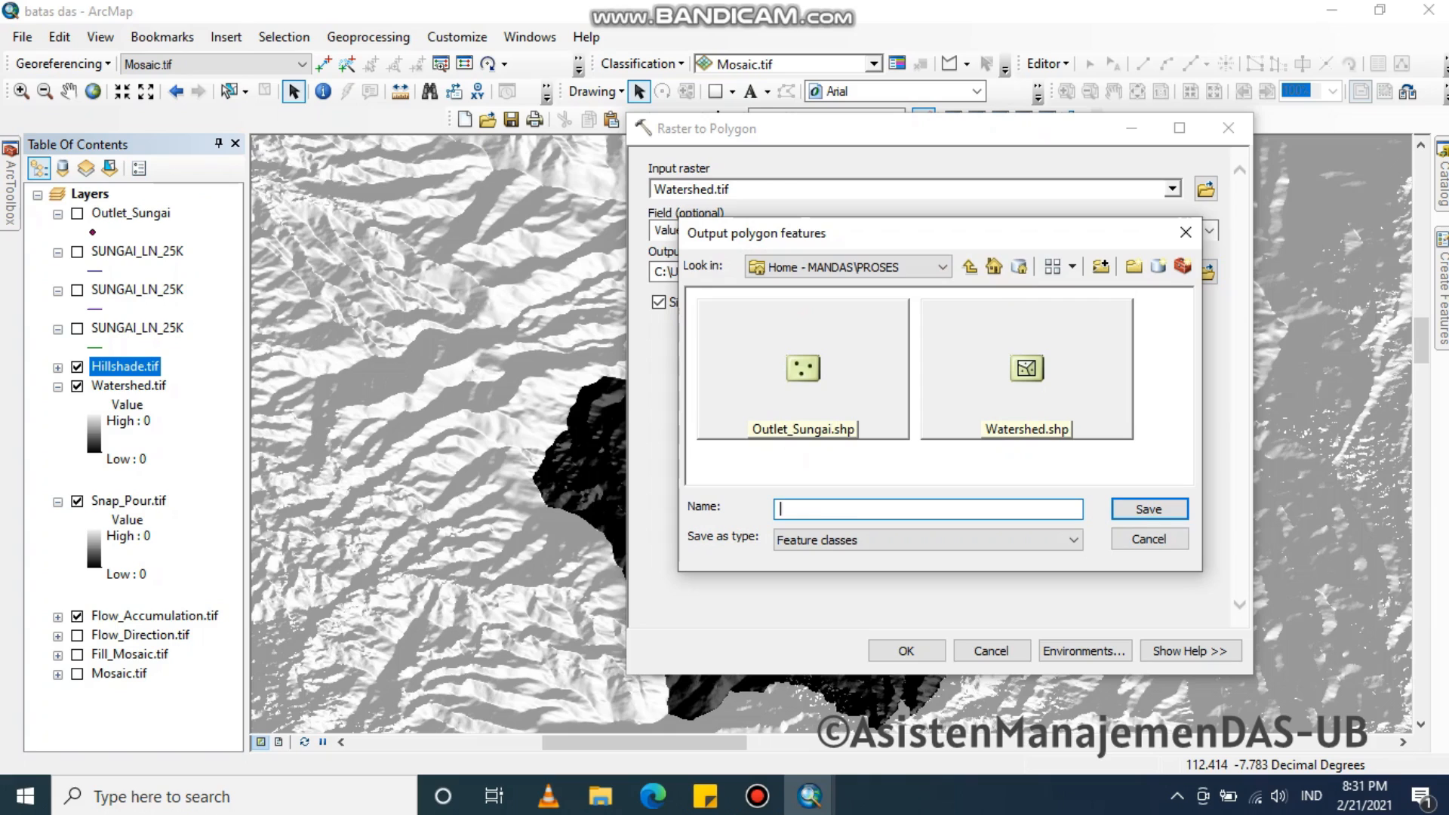
pyautogui.click(1026, 369)
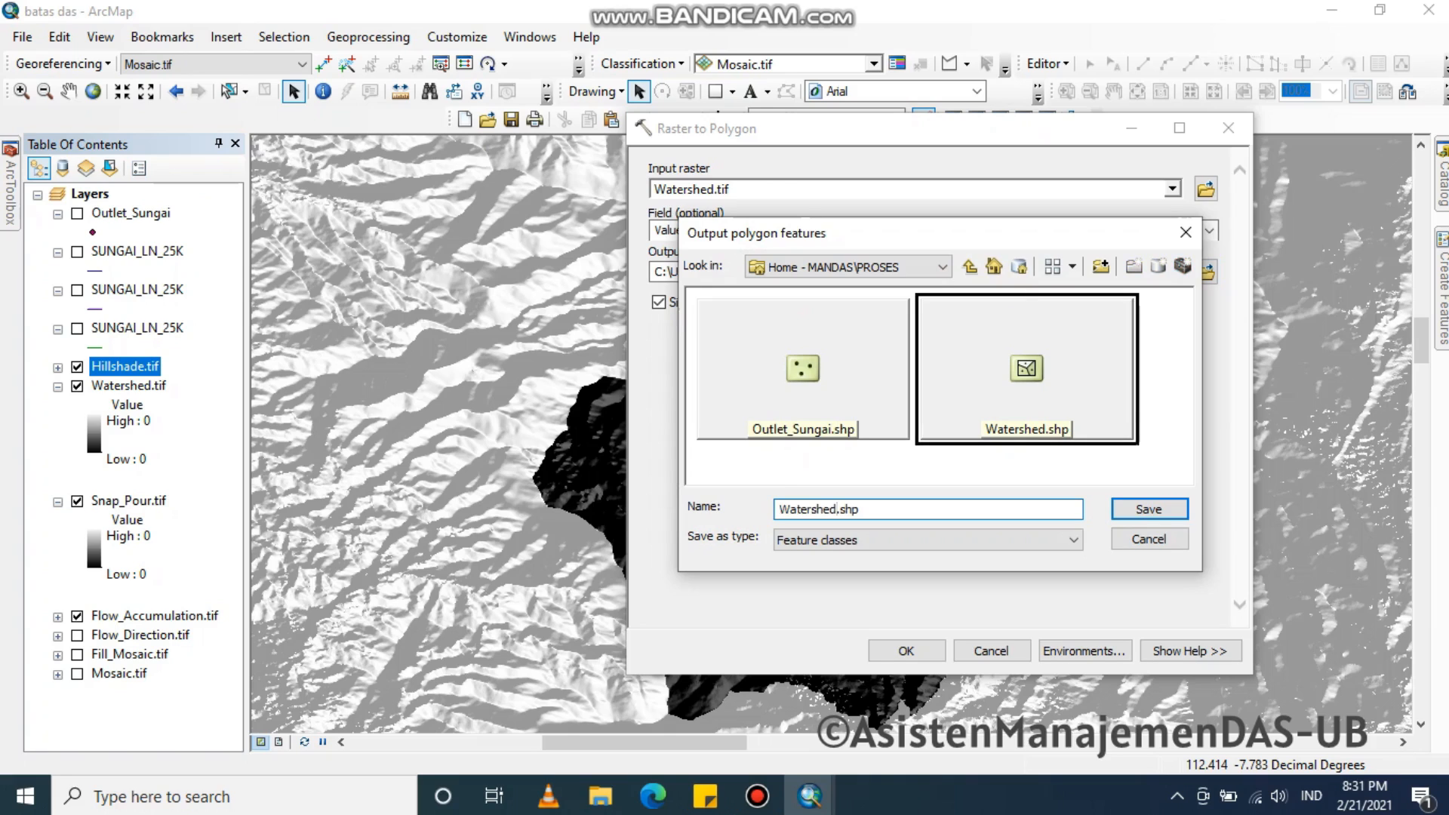
pyautogui.write('-')
pyautogui.hotkey('shift', 'Left')
pyautogui.hotkey('shift', 'Left')
pyautogui.hotkey('shift', 'Left')
pyautogui.hotkey('shift', 'Left')
pyautogui.press('Return')
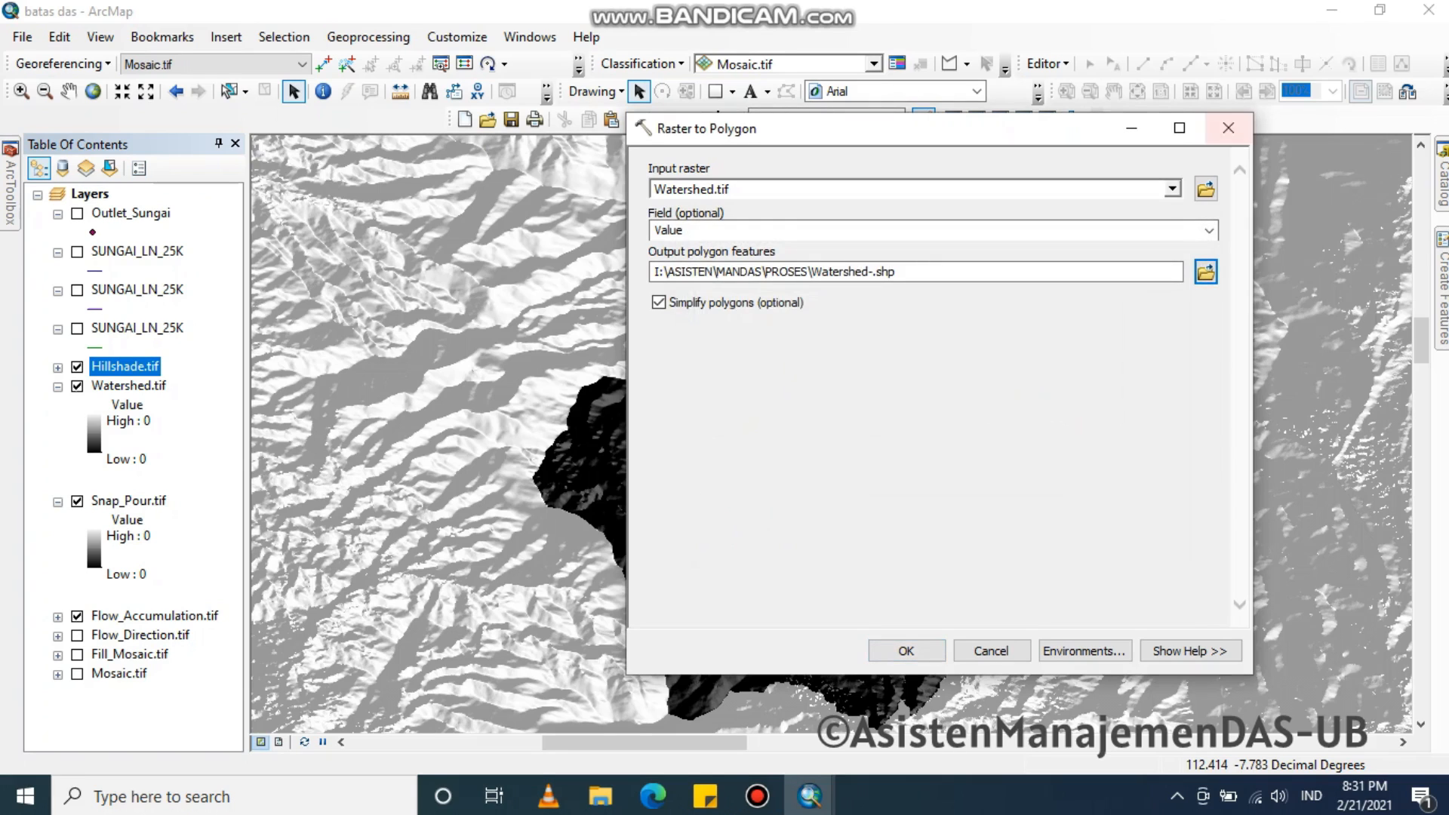
pyautogui.click(1228, 128)
# Add the existing Watershed.shp polygon layer from the PROSES folder to the map
pyautogui.moveTo(1442, 184)
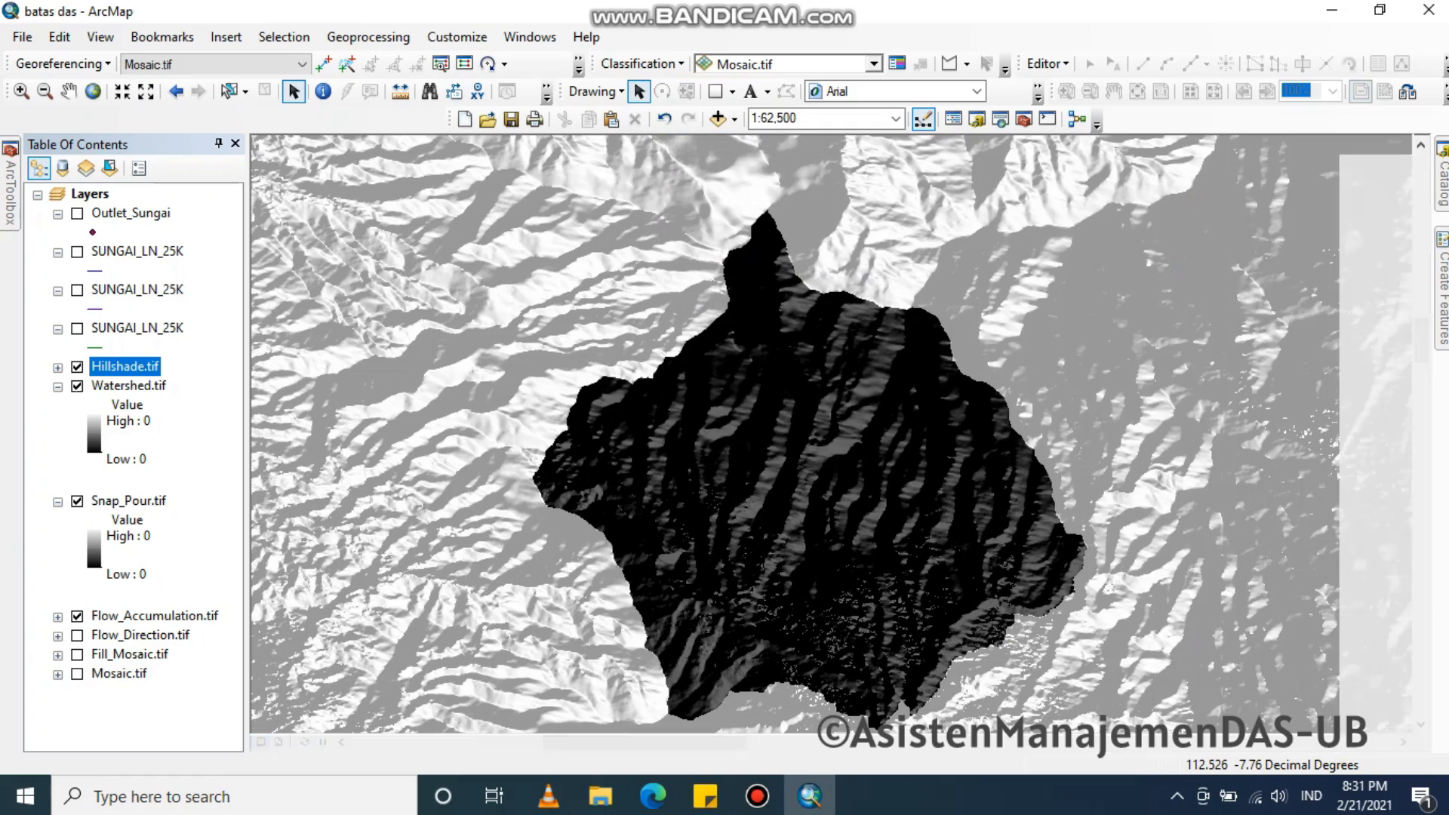
pyautogui.moveTo(1141, 581); pyautogui.dragTo(800, 483)
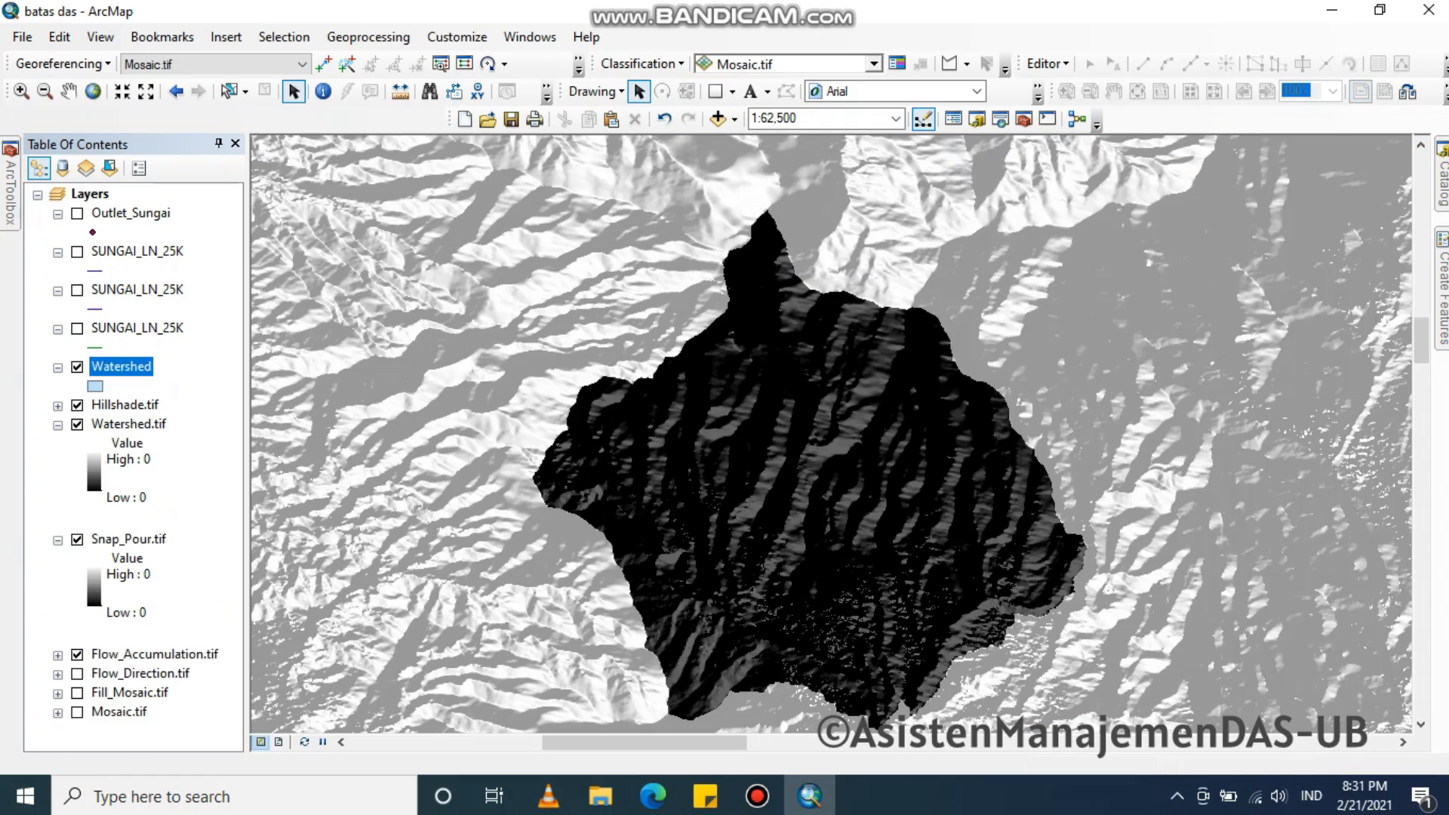